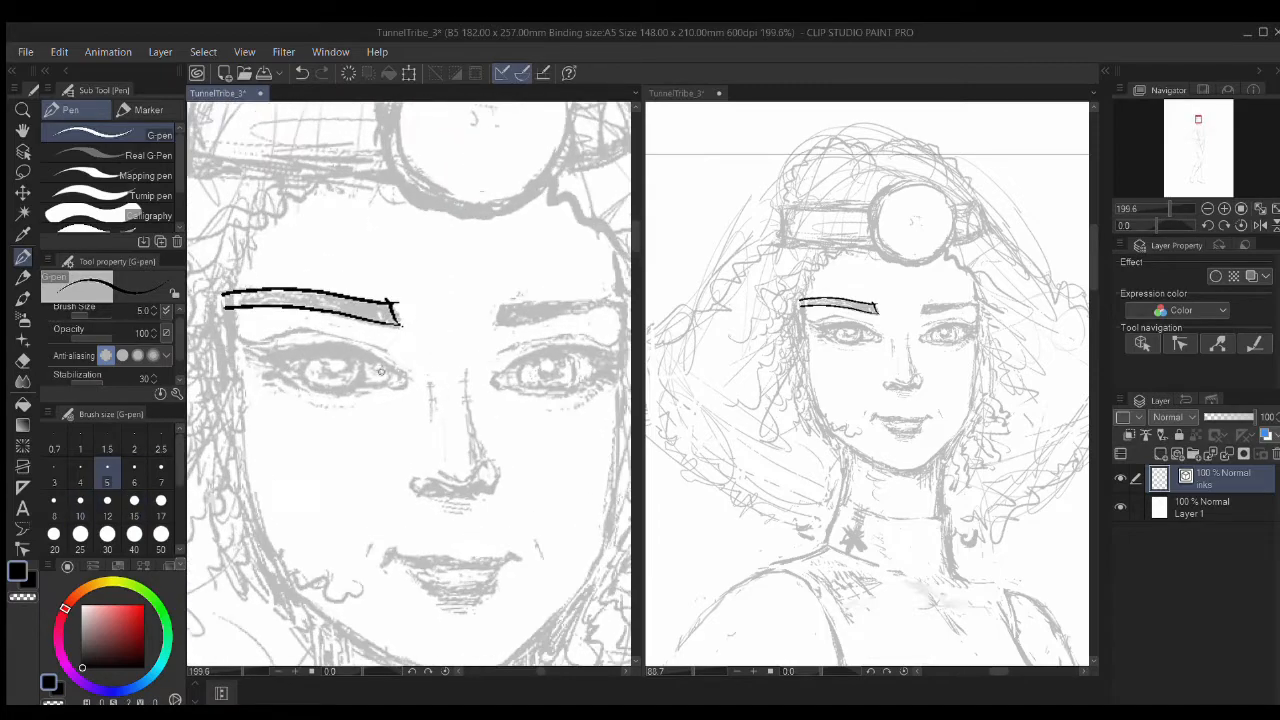
Step: Try inking the left eye's upper lid and the left cheek-to-chin contour, undoing the failed strokes
drag(312, 344, 392, 374)
key(ctrl+z)
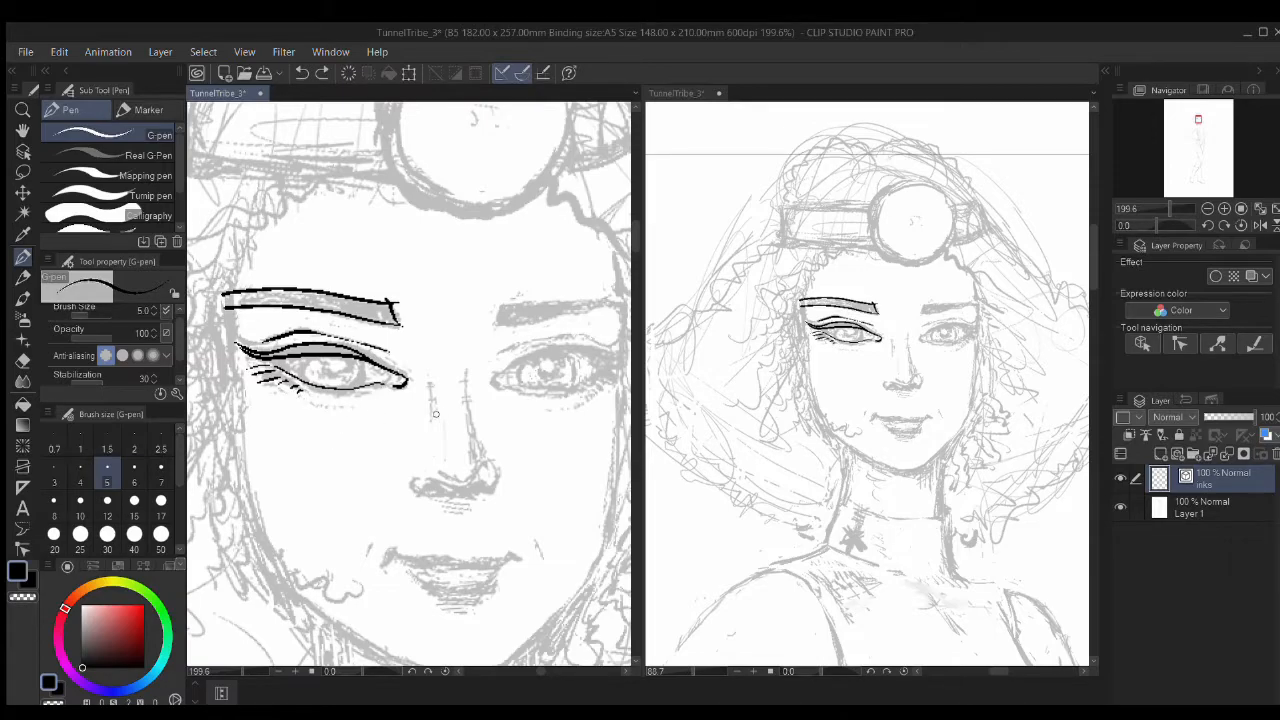
drag(265, 414, 347, 381)
mouse_move(311, 285)
mouse_down()
mouse_move(347, 515)
mouse_move(346, 349)
mouse_up()
key(ctrl+z)
key(ctrl+z)
mouse_move(246, 204)
mouse_down()
mouse_move(428, 471)
mouse_move(530, 455)
mouse_up()
drag(533, 375, 478, 525)
Step: Enlarge the G-pen to size 17 and retry the cheek and jaw lines, undoing them again
key(ctrl+z)
key(])
key(])
key(])
key(])
key(])
key(])
key(])
drag(376, 511, 501, 496)
mouse_move(311, 320)
mouse_down()
mouse_move(343, 477)
mouse_move(460, 567)
mouse_move(340, 469)
mouse_move(562, 602)
mouse_up()
key(ctrl+z)
drag(543, 560, 474, 469)
key(ctrl+z)
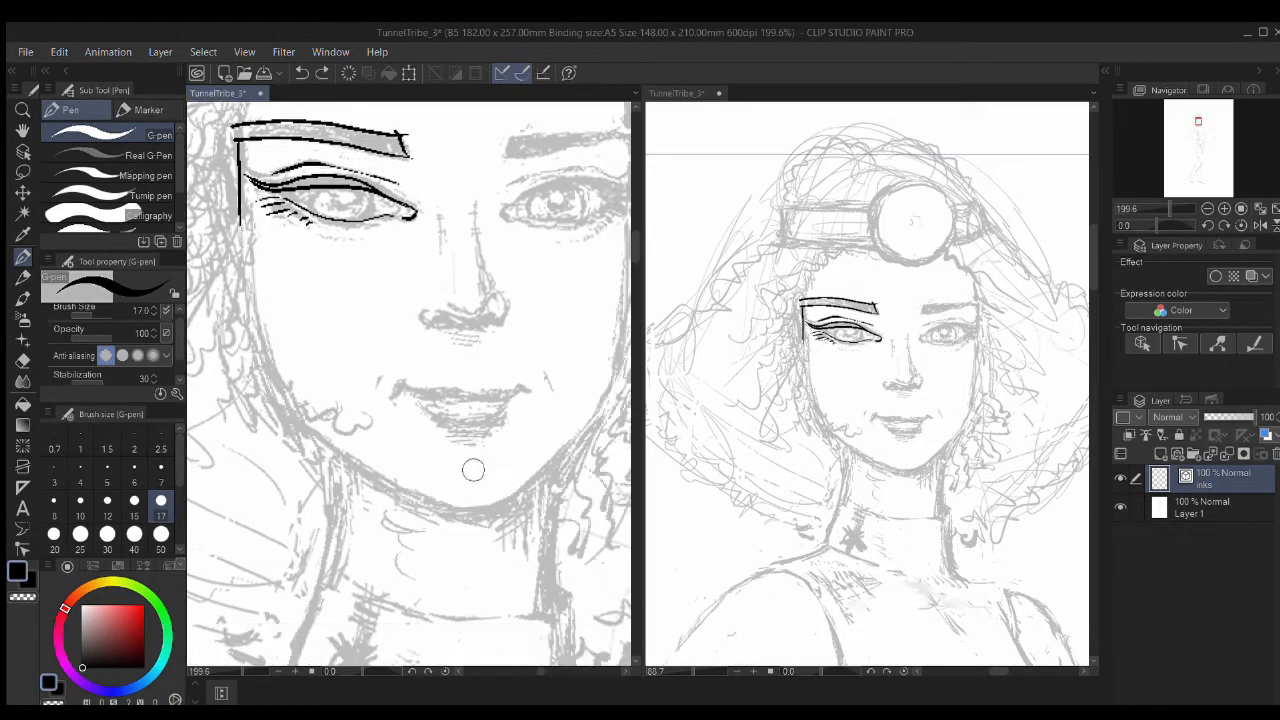
key(r)
Step: With the canvas rotated upside down, ink the face outline from brow to chin, then restore upright
mouse_move(310, 290)
mouse_down()
mouse_move(500, 399)
mouse_move(485, 435)
mouse_up()
key(p)
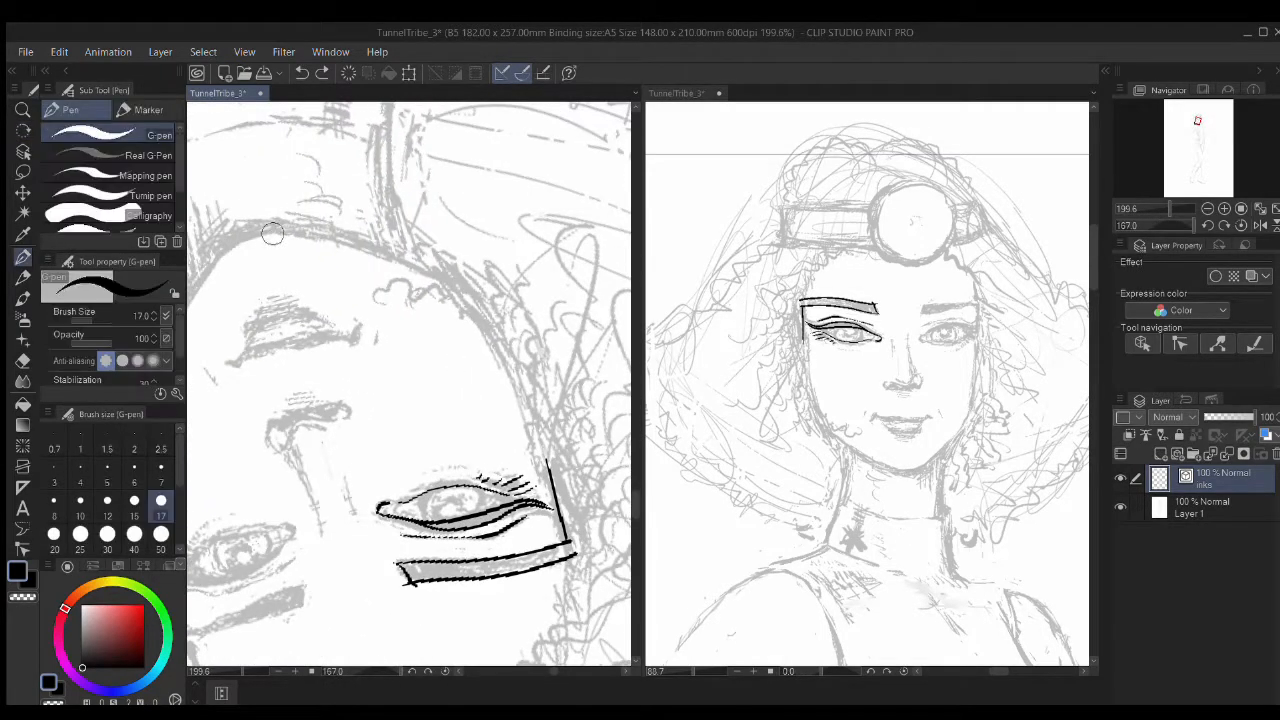
mouse_move(343, 241)
mouse_down()
mouse_move(480, 320)
mouse_move(535, 455)
mouse_up()
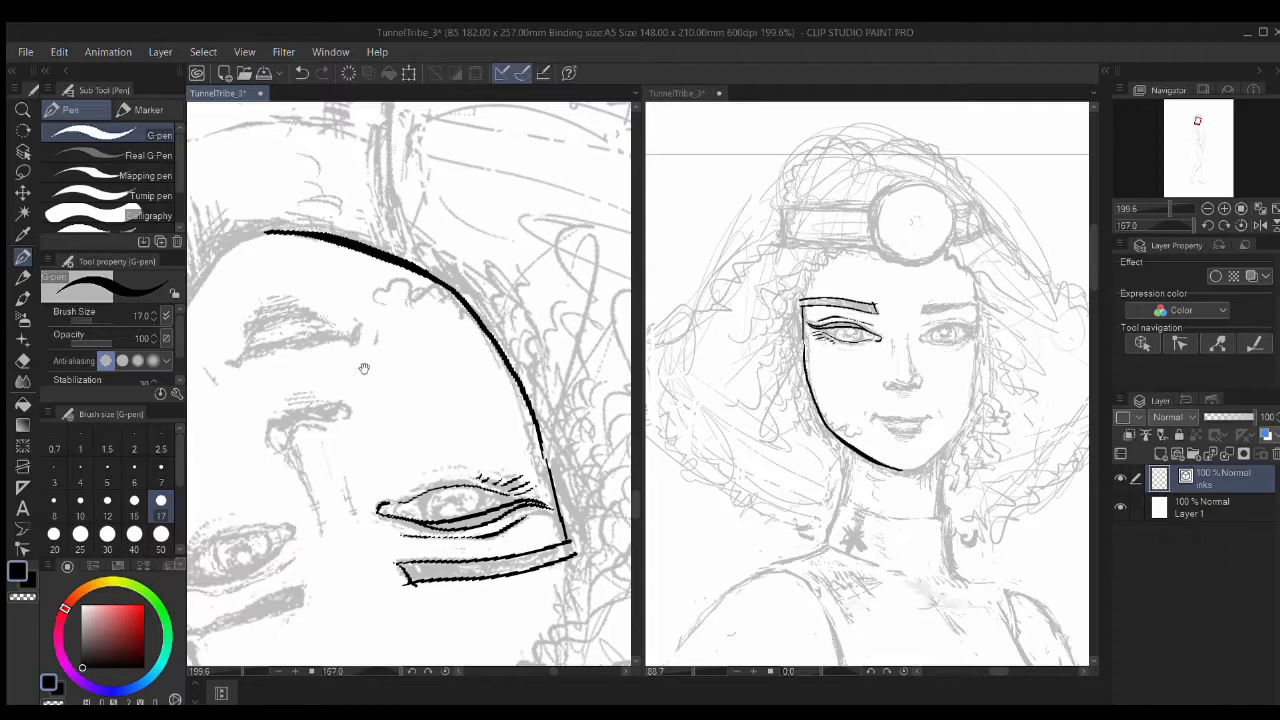
drag(265, 232, 481, 261)
drag(392, 359, 376, 420)
drag(397, 522, 414, 368)
mouse_move(388, 264)
mouse_down()
mouse_move(400, 377)
mouse_move(456, 560)
mouse_up()
drag(548, 288, 491, 420)
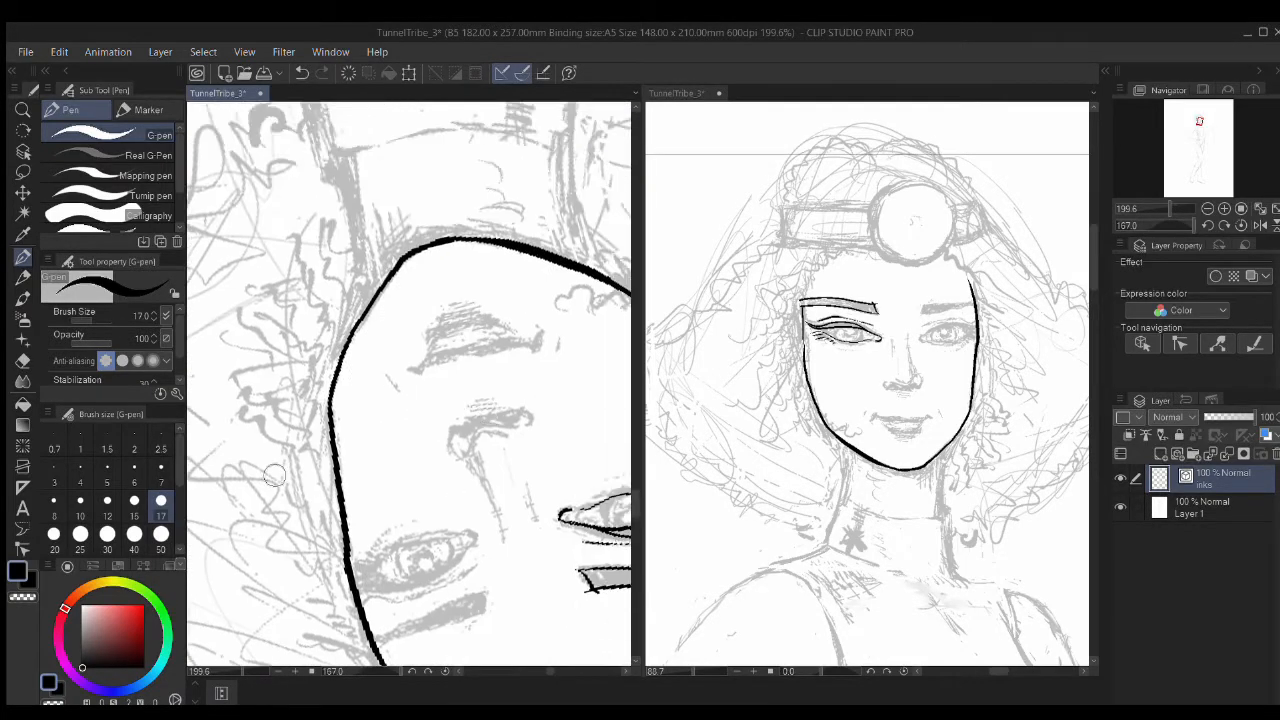
click(1240, 228)
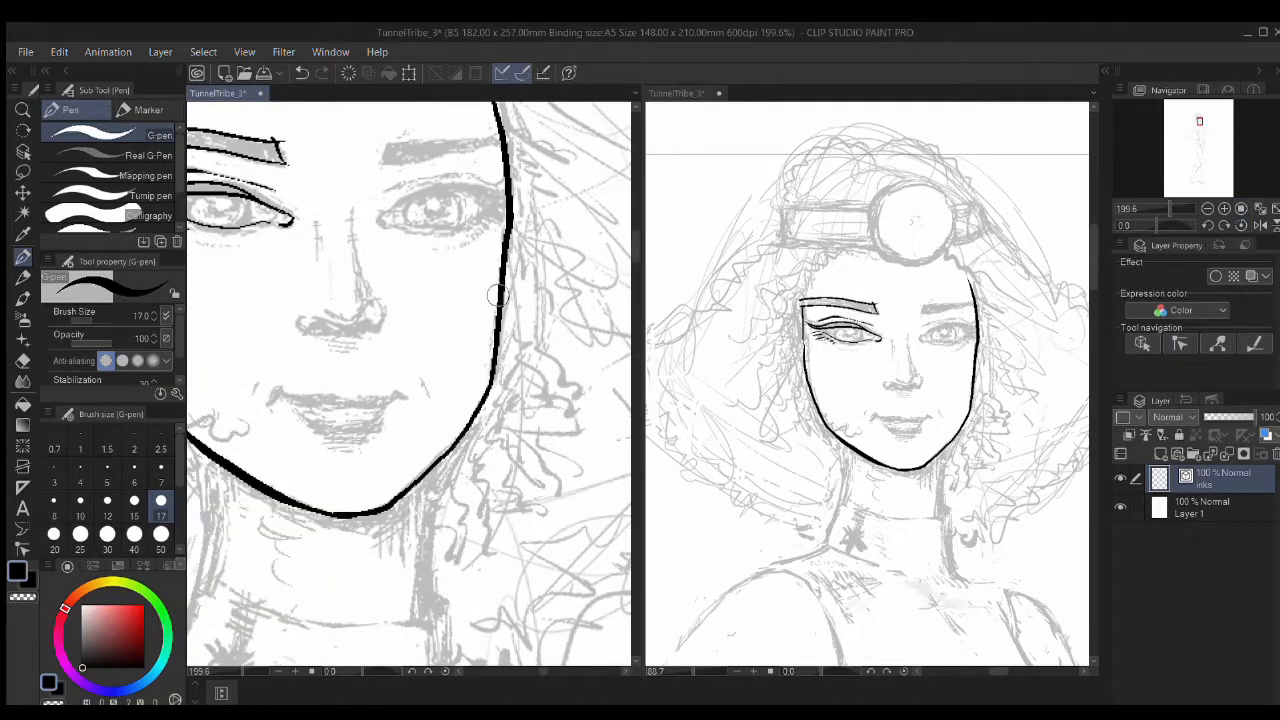
Step: Replace the thin right eyebrow with a thicker stroke reaching the face edge
drag(498, 295, 604, 405)
key(p)
key(p)
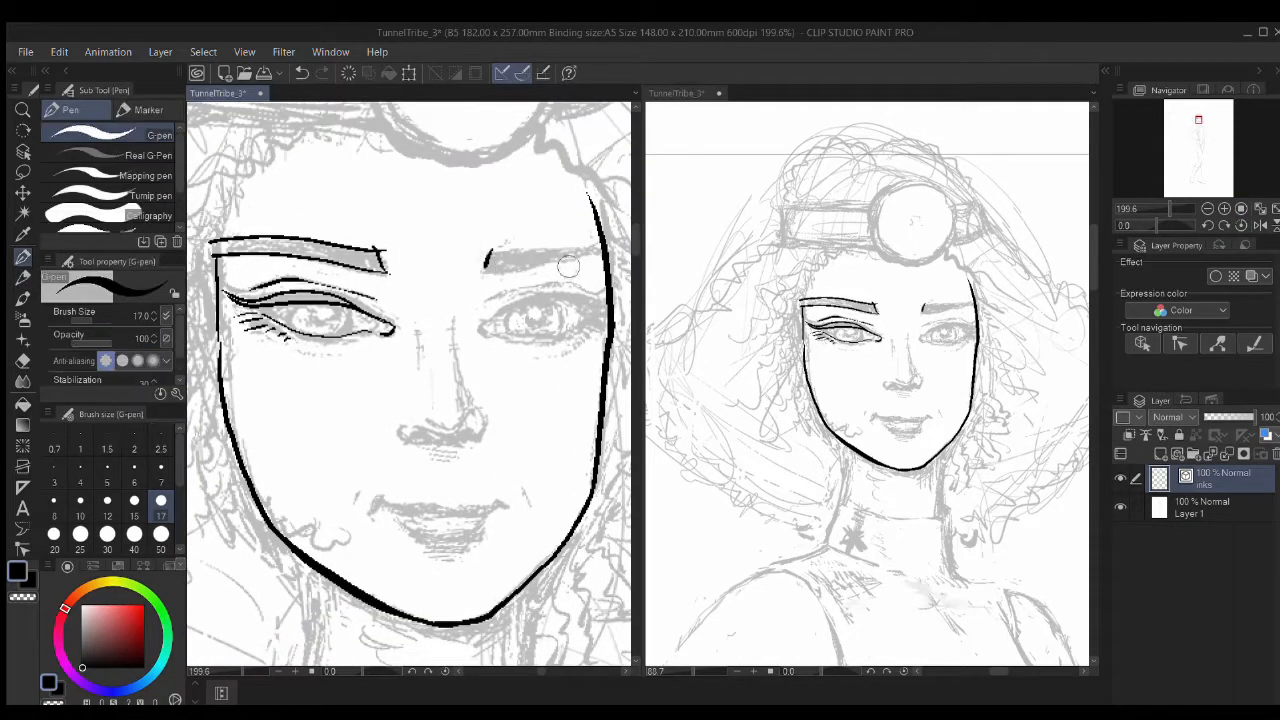
key(ctrl+z)
mouse_move(484, 266)
mouse_down()
mouse_move(616, 258)
mouse_move(501, 252)
mouse_move(602, 244)
mouse_up()
drag(378, 263, 467, 289)
Step: Erase the eyebrow's overshooting left tail and redraw the upper brow line
key(e)
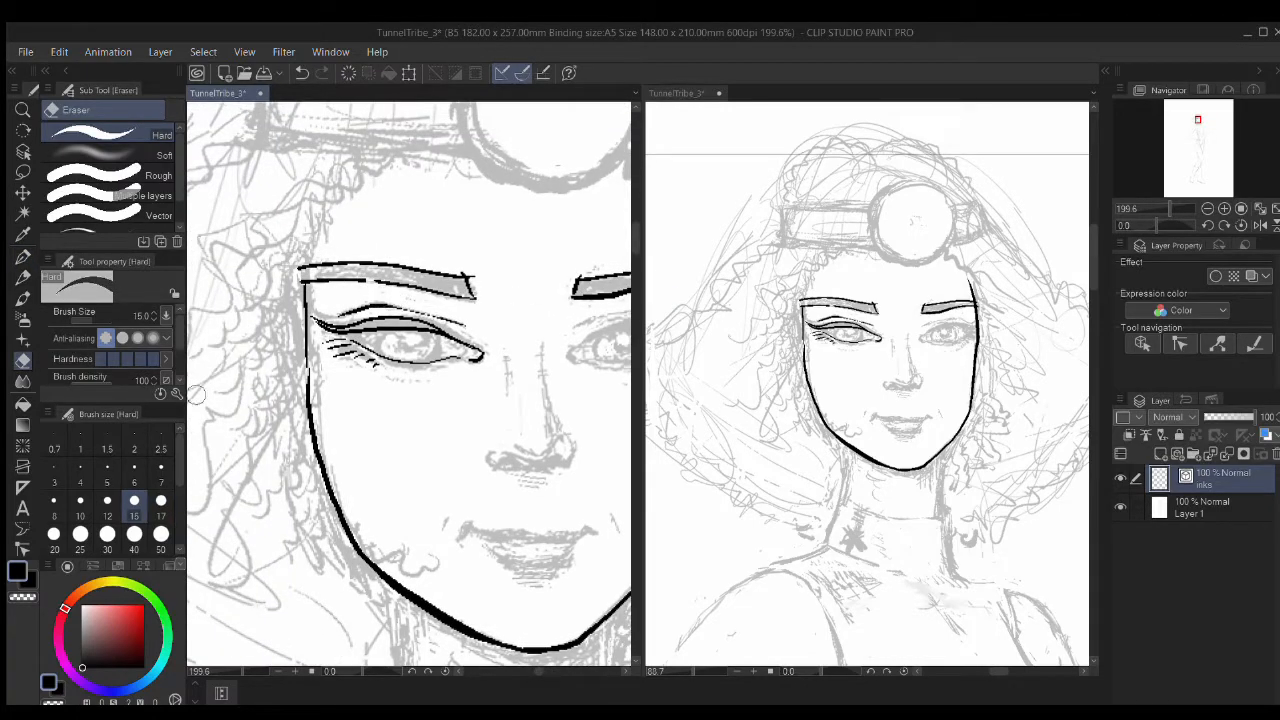
key(p)
key(e)
drag(302, 264, 301, 284)
key(p)
drag(470, 277, 312, 273)
drag(476, 370, 336, 426)
Step: Ink the headlamp's round lens with thick black strokes
mouse_move(427, 240)
mouse_down()
mouse_move(460, 372)
mouse_move(484, 381)
mouse_up()
mouse_move(545, 234)
mouse_down()
mouse_move(558, 308)
mouse_move(508, 364)
mouse_up()
key(ctrl+z)
mouse_move(553, 318)
mouse_down()
mouse_move(388, 240)
mouse_move(508, 204)
mouse_move(386, 258)
mouse_up()
Step: Make the inks layer active and select the headlamp circle's vector lines, undoing an accidental move
click(23, 151)
click(108, 138)
drag(443, 217, 608, 290)
key(ctrl+z)
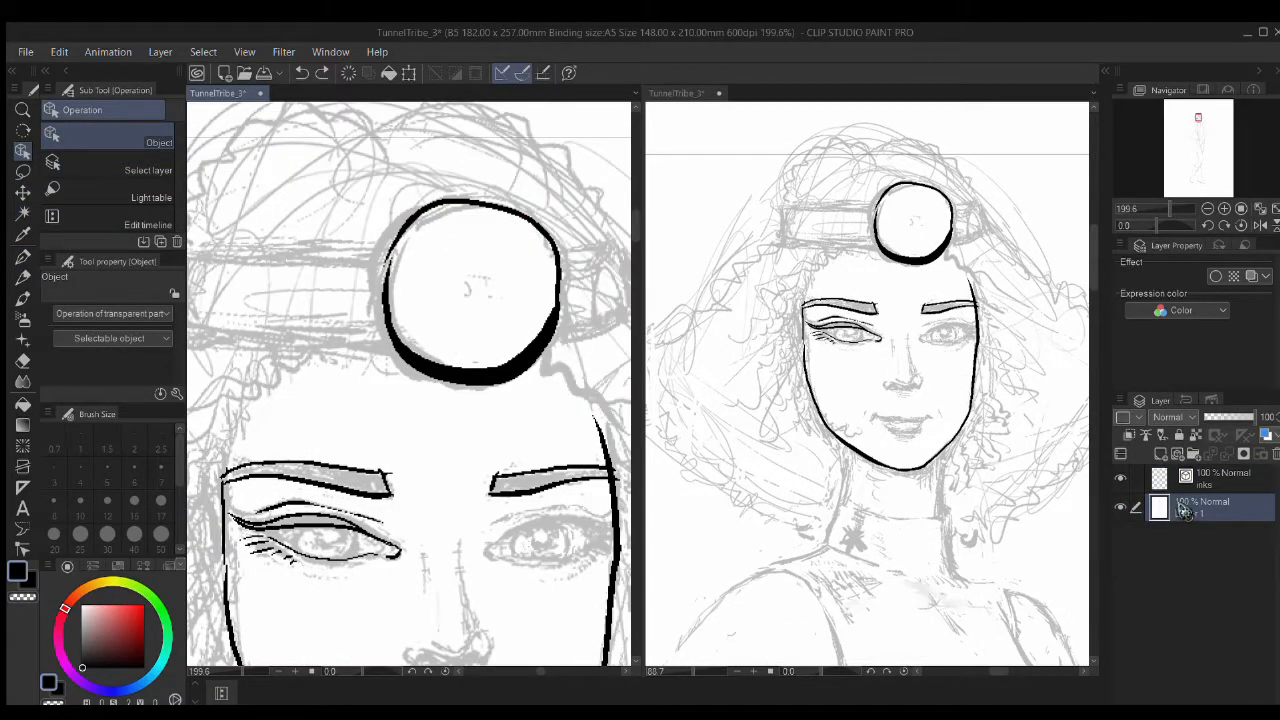
click(1215, 478)
click(405, 253)
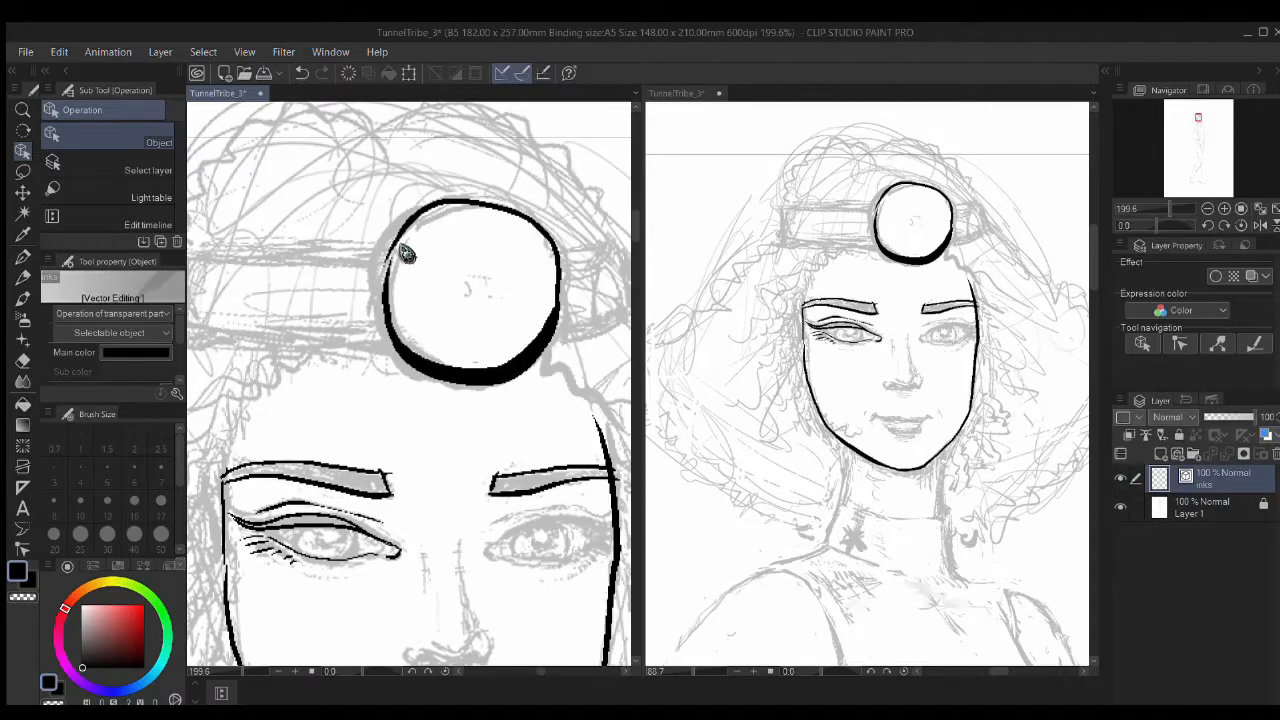
click(413, 208)
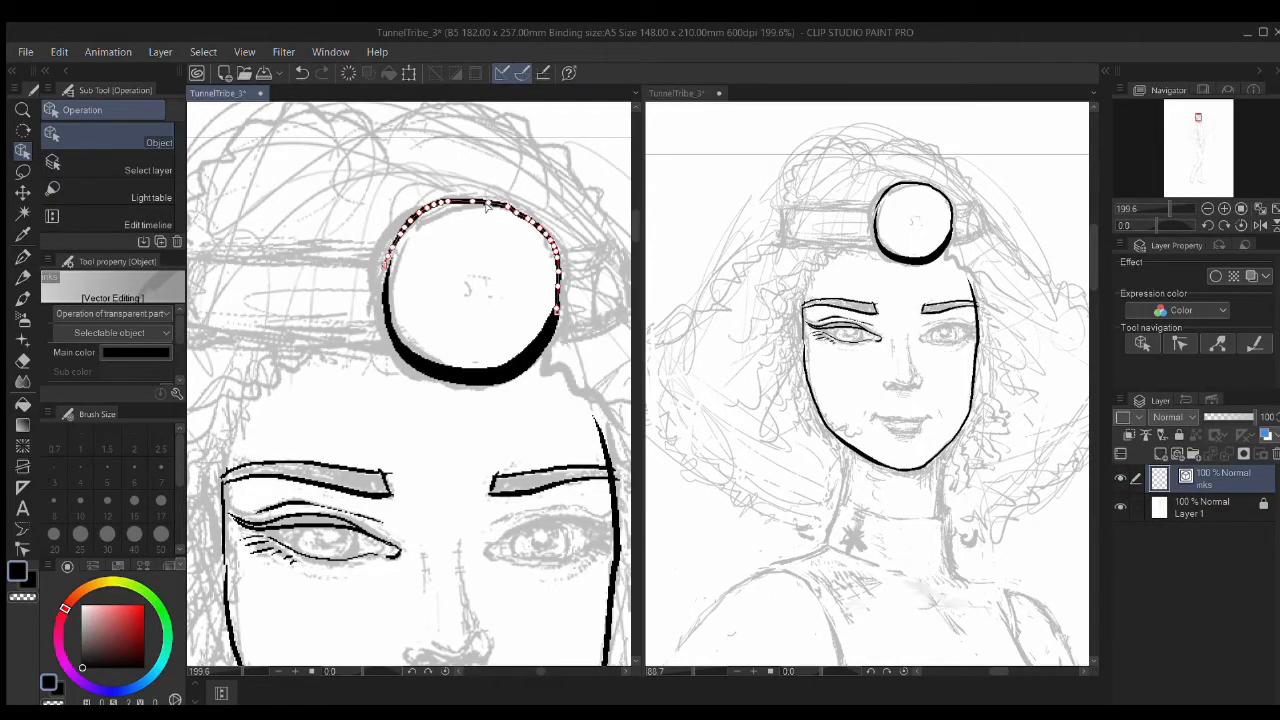
Step: Thicken the lamp circle's upper arc and left join; discard the trial outer arcs
key(p)
mouse_move(388, 275)
mouse_down()
mouse_move(498, 205)
mouse_move(547, 244)
mouse_move(540, 335)
mouse_up()
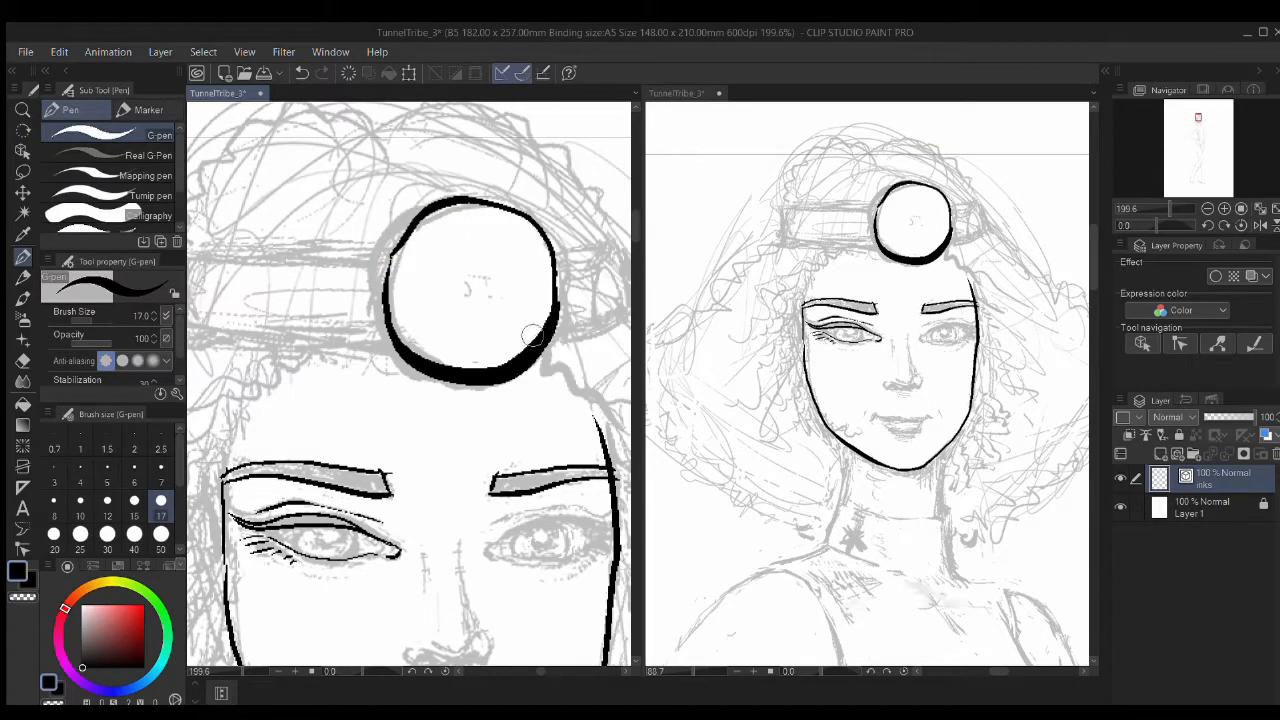
drag(408, 229, 391, 264)
drag(414, 211, 556, 350)
key(ctrl+z)
mouse_move(488, 386)
mouse_down()
mouse_move(433, 381)
mouse_move(372, 296)
mouse_move(430, 205)
mouse_move(372, 309)
mouse_move(462, 385)
mouse_move(385, 343)
mouse_up()
key(ctrl+z)
Step: Ink the headlamp strap outlines on the right and left sides
mouse_move(593, 329)
mouse_down()
mouse_move(486, 326)
mouse_move(445, 343)
mouse_up()
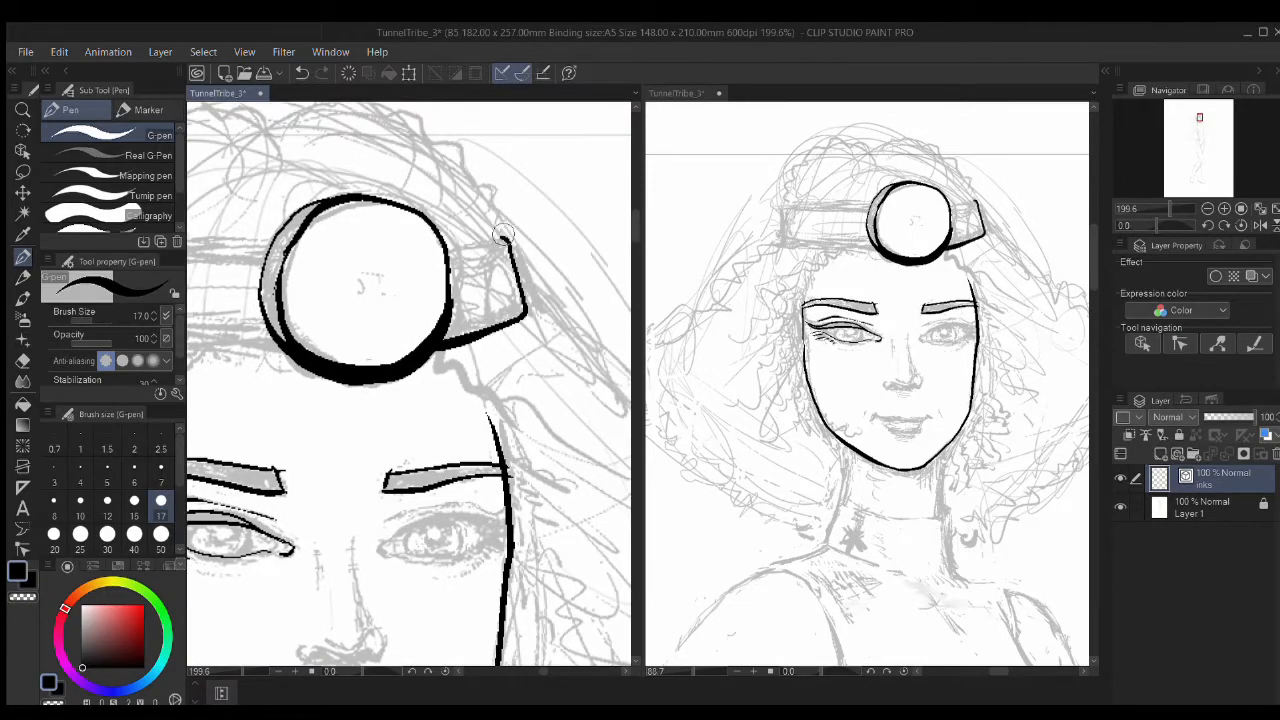
drag(450, 249, 505, 234)
drag(375, 290, 556, 287)
mouse_move(453, 251)
mouse_down()
mouse_move(242, 281)
mouse_move(464, 346)
mouse_up()
drag(466, 390, 366, 176)
Step: Ink the right and left sides of the neck, redrawing each stroke once
mouse_move(468, 437)
mouse_down()
mouse_move(494, 354)
mouse_move(474, 120)
mouse_up()
drag(523, 257, 502, 404)
drag(476, 352, 508, 323)
key(ctrl+z)
mouse_move(555, 229)
mouse_down()
mouse_move(543, 386)
mouse_move(558, 426)
mouse_up()
mouse_move(379, 257)
mouse_down()
mouse_move(386, 303)
mouse_move(356, 503)
mouse_up()
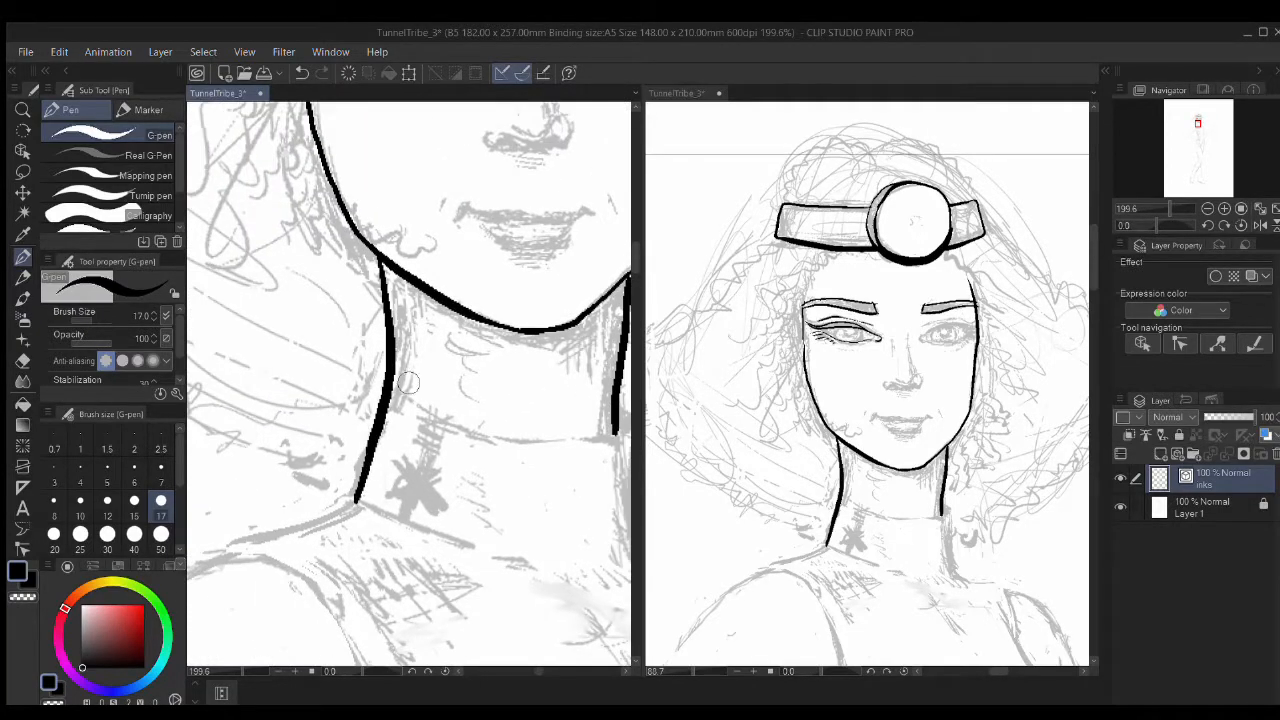
drag(452, 398, 505, 438)
key(ctrl+z)
drag(436, 295, 437, 435)
Step: Ink the high collar's lower edge, outer line and right side down to the neck base
drag(516, 440, 450, 389)
mouse_move(595, 428)
mouse_down()
mouse_move(360, 386)
mouse_move(318, 495)
mouse_move(485, 547)
mouse_up()
drag(611, 480, 481, 372)
mouse_move(482, 300)
mouse_down()
mouse_move(501, 437)
mouse_move(405, 355)
mouse_up()
Step: Ink the shoulder outline and continue it down the arm
drag(510, 397, 536, 522)
drag(538, 524, 489, 446)
drag(444, 388, 484, 448)
mouse_move(486, 448)
mouse_down()
mouse_move(397, 317)
mouse_move(507, 439)
mouse_up()
drag(508, 440, 488, 243)
mouse_move(486, 241)
mouse_down()
mouse_move(523, 327)
mouse_move(503, 422)
mouse_move(491, 249)
mouse_move(516, 560)
mouse_move(562, 350)
mouse_up()
mouse_move(560, 348)
mouse_down()
mouse_move(537, 386)
mouse_move(412, 464)
mouse_up()
mouse_move(414, 463)
mouse_down()
mouse_move(590, 383)
mouse_move(403, 425)
mouse_up()
Step: Ink the top's hem line and its corner edge
mouse_move(410, 379)
mouse_down()
mouse_move(517, 346)
mouse_move(320, 352)
mouse_up()
drag(328, 270, 320, 366)
drag(403, 291, 440, 389)
mouse_move(490, 388)
mouse_down()
mouse_move(405, 381)
mouse_move(333, 345)
mouse_up()
mouse_move(333, 340)
mouse_down()
mouse_move(332, 300)
mouse_move(439, 320)
mouse_up()
Step: Ink the sleeve outline up and back down to meet the existing line
mouse_move(335, 306)
mouse_down()
mouse_move(403, 409)
mouse_move(429, 483)
mouse_move(288, 272)
mouse_up()
drag(256, 171, 338, 302)
drag(307, 247, 396, 442)
drag(540, 470, 270, 450)
mouse_move(600, 340)
mouse_down()
mouse_move(360, 354)
mouse_move(505, 370)
mouse_up()
Step: Zoom the right view to 40.5% and ink the top's armhole line, discarding a pencil attempt
click(870, 420)
mouse_move(900, 430)
mouse_down()
mouse_move(869, 485)
mouse_move(858, 326)
mouse_up()
click(534, 363)
drag(534, 140, 445, 645)
mouse_move(482, 188)
mouse_down()
mouse_move(434, 320)
mouse_move(439, 361)
mouse_up()
key(p)
mouse_move(334, 234)
mouse_down()
mouse_move(436, 268)
mouse_move(504, 540)
mouse_up()
drag(464, 460, 477, 286)
key(ctrl+z)
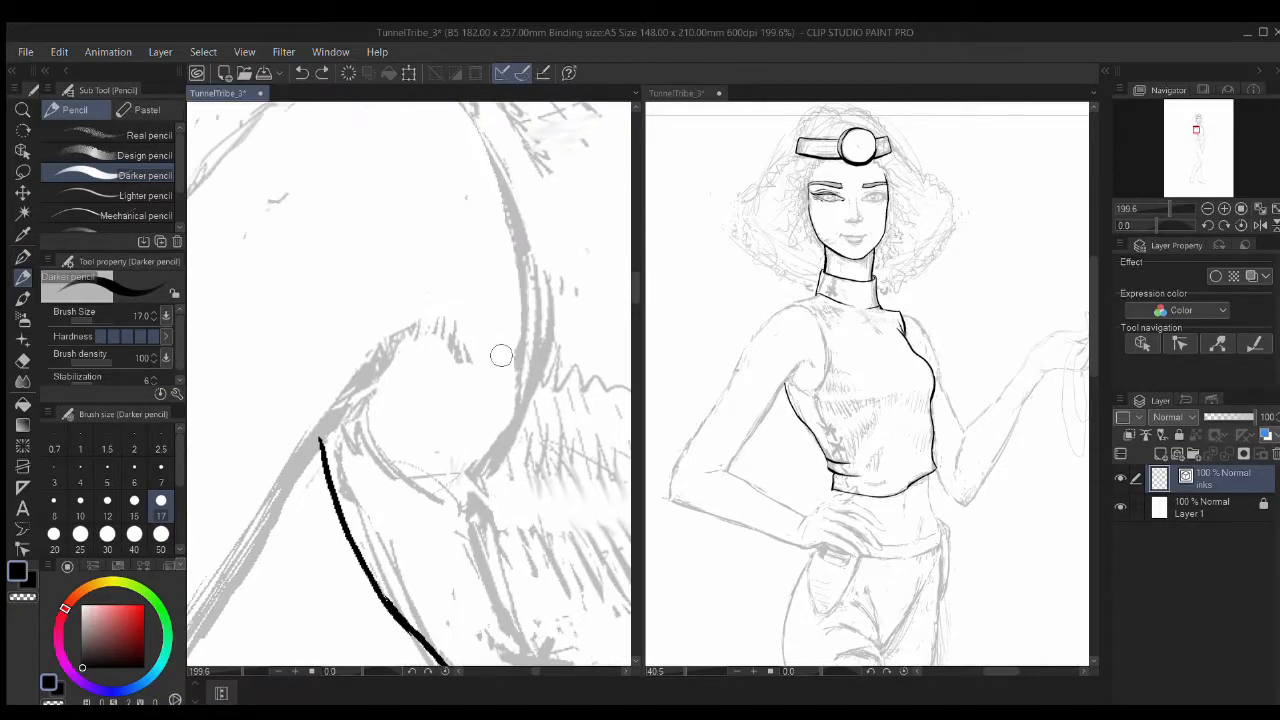
key(p)
mouse_move(520, 228)
mouse_down()
mouse_move(387, 457)
mouse_move(356, 399)
mouse_up()
drag(520, 243, 597, 463)
Step: Ink the shoulder curve and the collar tip, erasing stray marks
drag(426, 277, 557, 353)
drag(524, 307, 538, 355)
drag(565, 273, 416, 327)
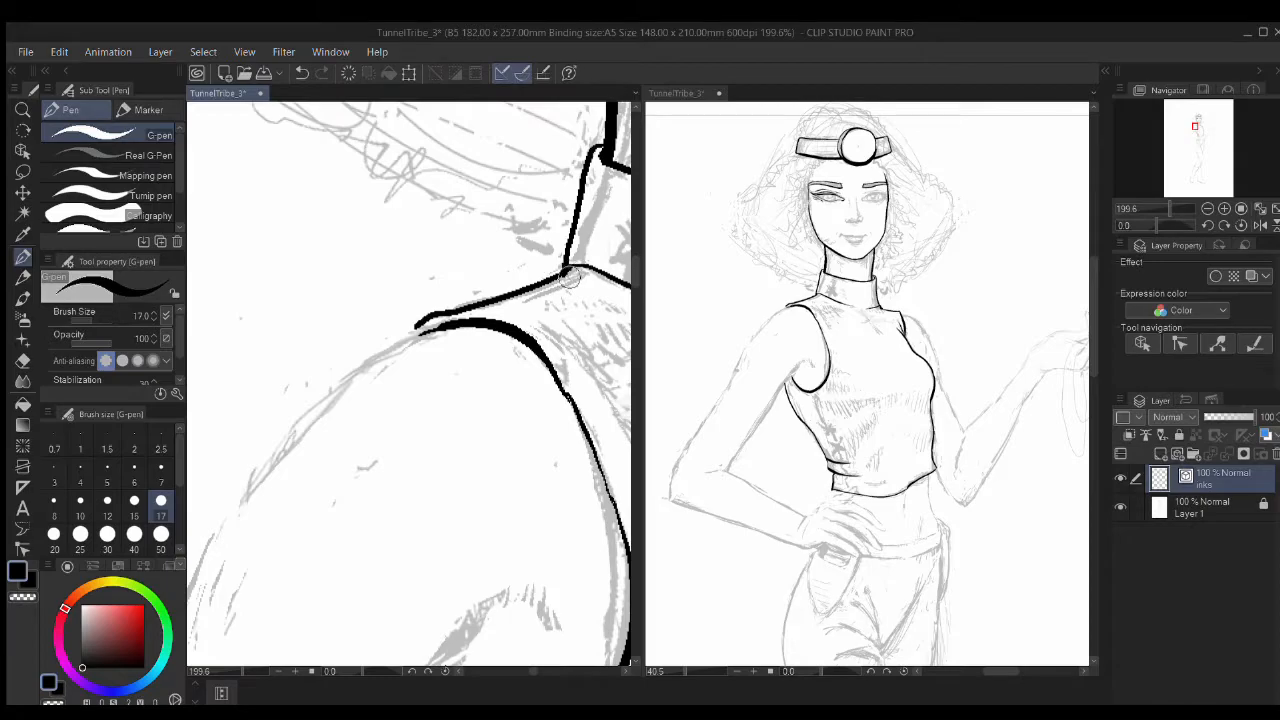
key(e)
scroll(165, 372, down, 2)
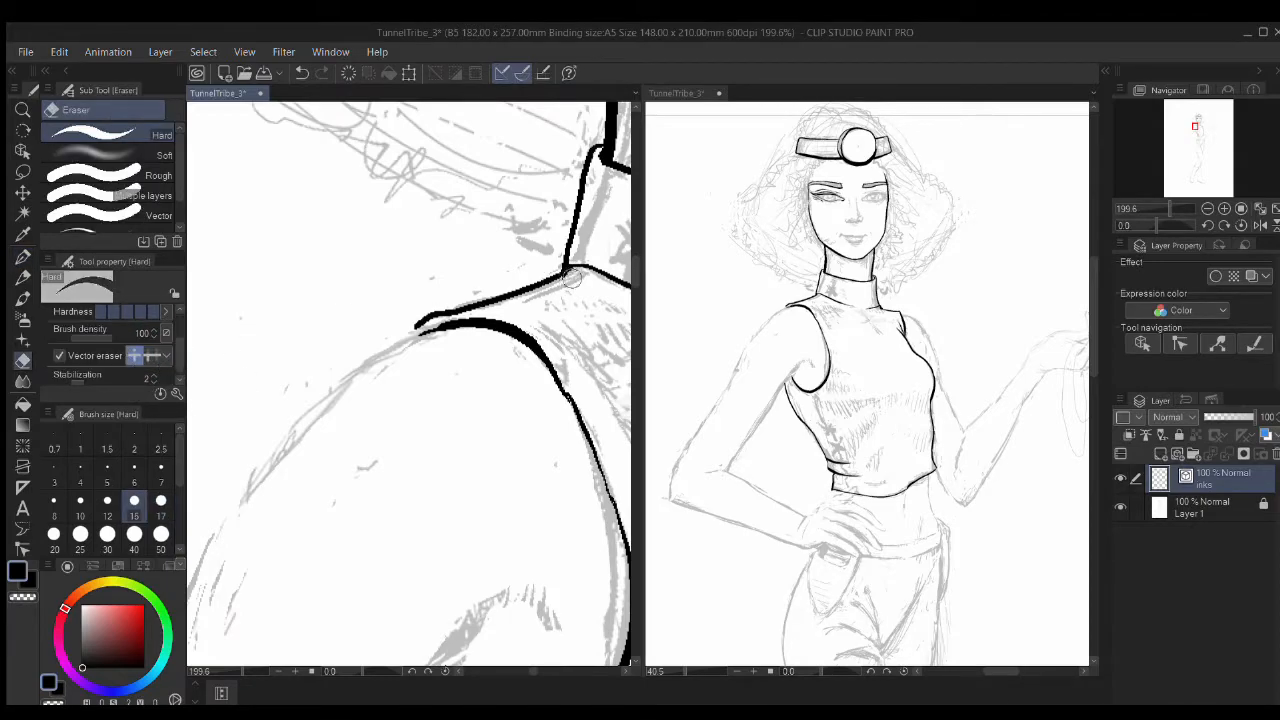
key(p)
drag(416, 326, 418, 334)
drag(444, 393, 450, 327)
mouse_move(430, 263)
mouse_down()
mouse_move(327, 358)
mouse_move(470, 361)
mouse_move(400, 378)
mouse_move(404, 356)
mouse_up()
key(ctrl+z)
Step: Ink the shoulder line down to the elbow corner and erase the spur beside the arm
key(r)
key(p)
mouse_move(331, 220)
mouse_down()
mouse_move(382, 377)
mouse_move(540, 562)
mouse_up()
mouse_move(624, 617)
mouse_down()
mouse_move(443, 343)
mouse_move(406, 446)
mouse_move(378, 432)
mouse_up()
key(r)
key(p)
drag(308, 163, 471, 560)
mouse_move(448, 291)
mouse_down()
mouse_move(514, 349)
mouse_move(555, 421)
mouse_up()
mouse_move(353, 184)
mouse_down()
mouse_move(443, 279)
mouse_move(557, 578)
mouse_up()
key(e)
drag(529, 508, 523, 487)
mouse_move(405, 390)
mouse_down()
mouse_move(520, 454)
mouse_move(580, 444)
mouse_up()
mouse_move(469, 359)
mouse_down()
mouse_move(489, 353)
mouse_move(457, 470)
mouse_up()
Step: Ink both forearm lines down to the wrist, redrawing the upper forearm line
key(r)
key(p)
mouse_move(543, 488)
mouse_down()
mouse_move(367, 190)
mouse_move(420, 414)
mouse_up()
key(r)
key(p)
key(ctrl+z)
drag(231, 272, 588, 664)
mouse_move(558, 516)
mouse_down()
mouse_move(431, 283)
mouse_move(347, 168)
mouse_up()
mouse_move(581, 482)
mouse_down()
mouse_move(474, 440)
mouse_move(348, 275)
mouse_up()
drag(409, 190, 416, 474)
mouse_move(233, 175)
mouse_down()
mouse_move(345, 218)
mouse_move(580, 604)
mouse_up()
key(ctrl+z)
mouse_move(233, 172)
mouse_down()
mouse_move(362, 245)
mouse_move(587, 610)
mouse_up()
Step: Ink the wrist curves and the finger outlines of the hand on the hip
drag(562, 506, 437, 312)
drag(383, 459, 481, 421)
drag(400, 490, 521, 426)
drag(561, 435, 406, 427)
drag(422, 414, 460, 405)
mouse_move(377, 423)
mouse_down()
mouse_move(395, 417)
mouse_move(361, 395)
mouse_move(580, 372)
mouse_move(500, 412)
mouse_up()
mouse_move(505, 407)
mouse_down()
mouse_move(417, 345)
mouse_move(497, 479)
mouse_move(508, 280)
mouse_up()
drag(469, 240, 490, 352)
mouse_move(337, 172)
mouse_down()
mouse_move(388, 214)
mouse_move(460, 325)
mouse_up()
mouse_move(320, 240)
mouse_down()
mouse_move(388, 298)
mouse_move(340, 260)
mouse_move(473, 428)
mouse_move(459, 526)
mouse_up()
key(ctrl+z)
Step: Finish the long finger outline resting over the hip
mouse_move(309, 274)
mouse_down()
mouse_move(336, 308)
mouse_move(429, 549)
mouse_up()
mouse_move(381, 465)
mouse_down()
mouse_move(272, 326)
mouse_move(374, 468)
mouse_up()
drag(272, 408, 241, 383)
Step: Ink the pocket's left side and curved opening below the hand, redoing rejected strokes
mouse_move(520, 357)
mouse_down()
mouse_move(413, 570)
mouse_move(398, 434)
mouse_up()
mouse_move(327, 578)
mouse_down()
mouse_move(376, 359)
mouse_move(439, 332)
mouse_up()
drag(364, 428, 570, 411)
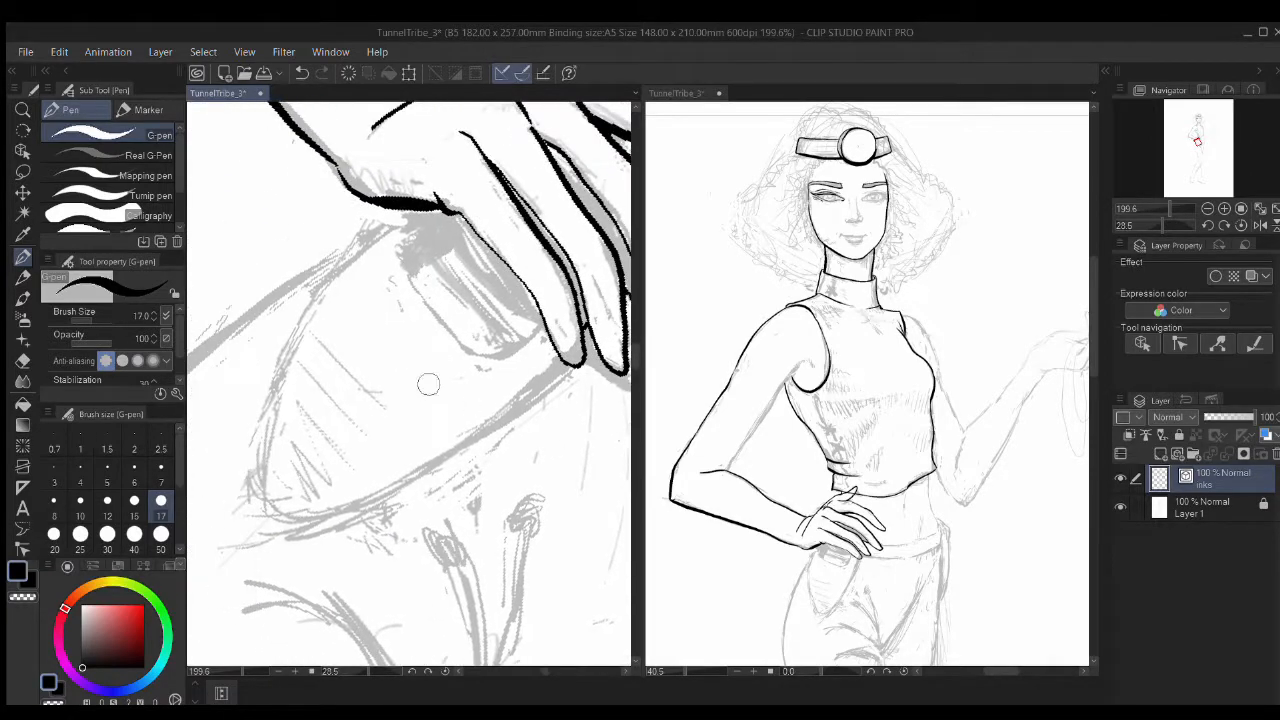
drag(372, 238, 312, 533)
mouse_move(568, 370)
mouse_down()
mouse_move(434, 452)
mouse_move(458, 400)
mouse_up()
key(ctrl+z)
key(p)
mouse_move(358, 232)
mouse_down()
mouse_move(582, 470)
mouse_move(408, 272)
mouse_move(588, 492)
mouse_up()
key(ctrl+z)
key(e)
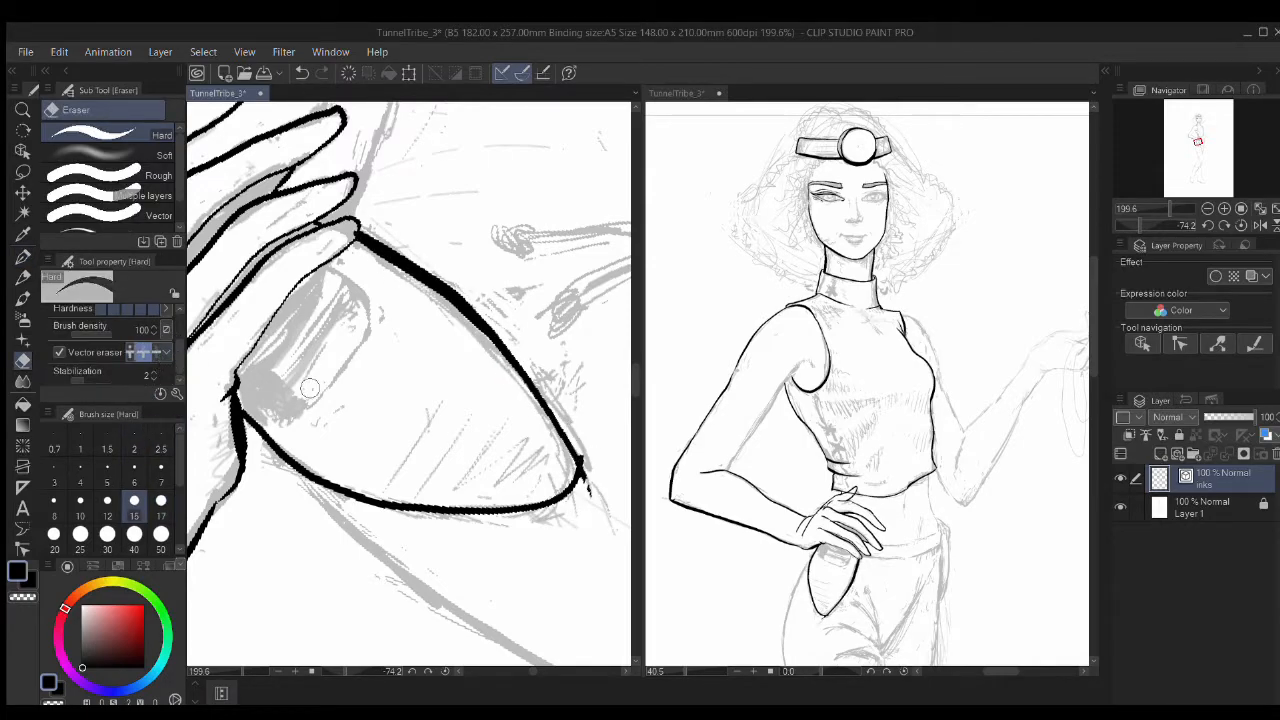
key(p)
mouse_move(322, 270)
mouse_down()
mouse_move(366, 326)
mouse_move(256, 367)
mouse_up()
Step: Erase overshoots and rotate the canvas to follow the raised arm, starting at the inner elbow
key(e)
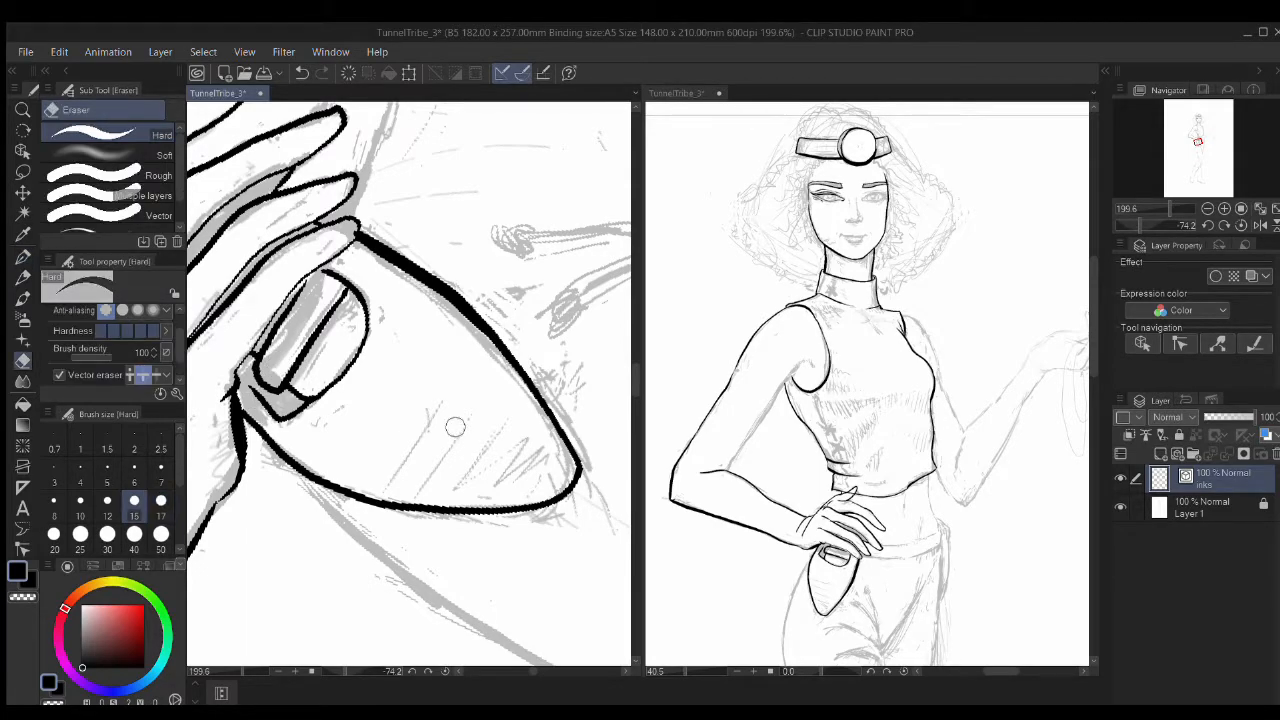
scroll(447, 403, down, 8)
key(r)
mouse_move(449, 306)
mouse_down()
mouse_move(529, 374)
mouse_move(397, 431)
mouse_up()
scroll(475, 255, up, 4)
key(p)
mouse_move(423, 195)
mouse_down()
mouse_move(547, 406)
mouse_move(563, 497)
mouse_up()
Step: Ink the inner elbow hook and the raised forearm's outline
mouse_move(494, 266)
mouse_down()
mouse_move(551, 371)
mouse_move(489, 277)
mouse_move(499, 190)
mouse_up()
scroll(557, 369, down, 1)
drag(590, 362, 484, 442)
key(ctrl+z)
drag(272, 440, 500, 365)
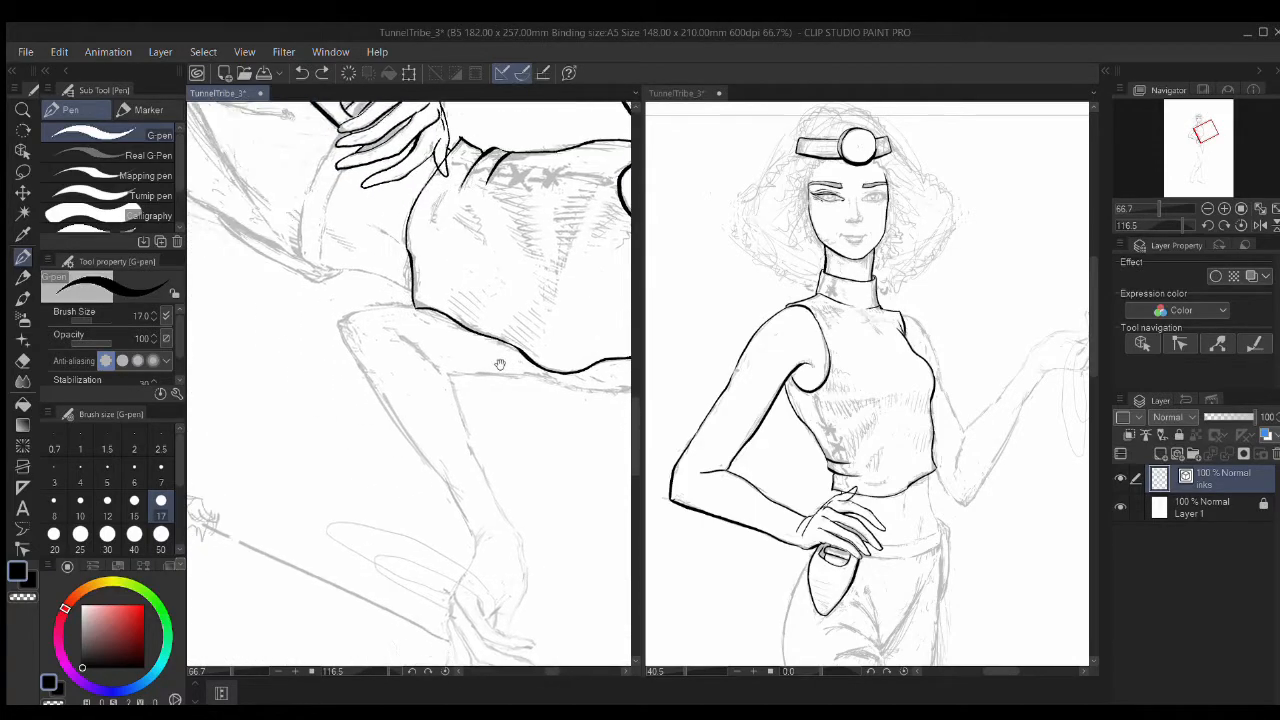
scroll(356, 379, up, 2)
mouse_move(328, 242)
mouse_down()
mouse_move(429, 452)
mouse_move(549, 610)
mouse_up()
drag(540, 440, 431, 429)
drag(336, 263, 447, 352)
drag(441, 346, 470, 409)
Step: Ink the sleeve's top and lower edges and both edges of the raised forearm
drag(250, 293, 402, 261)
mouse_move(487, 383)
mouse_down()
mouse_move(306, 300)
mouse_move(542, 350)
mouse_up()
drag(540, 372, 355, 330)
mouse_move(608, 276)
mouse_down()
mouse_move(354, 310)
mouse_move(583, 287)
mouse_up()
drag(350, 243, 445, 525)
drag(470, 458, 458, 318)
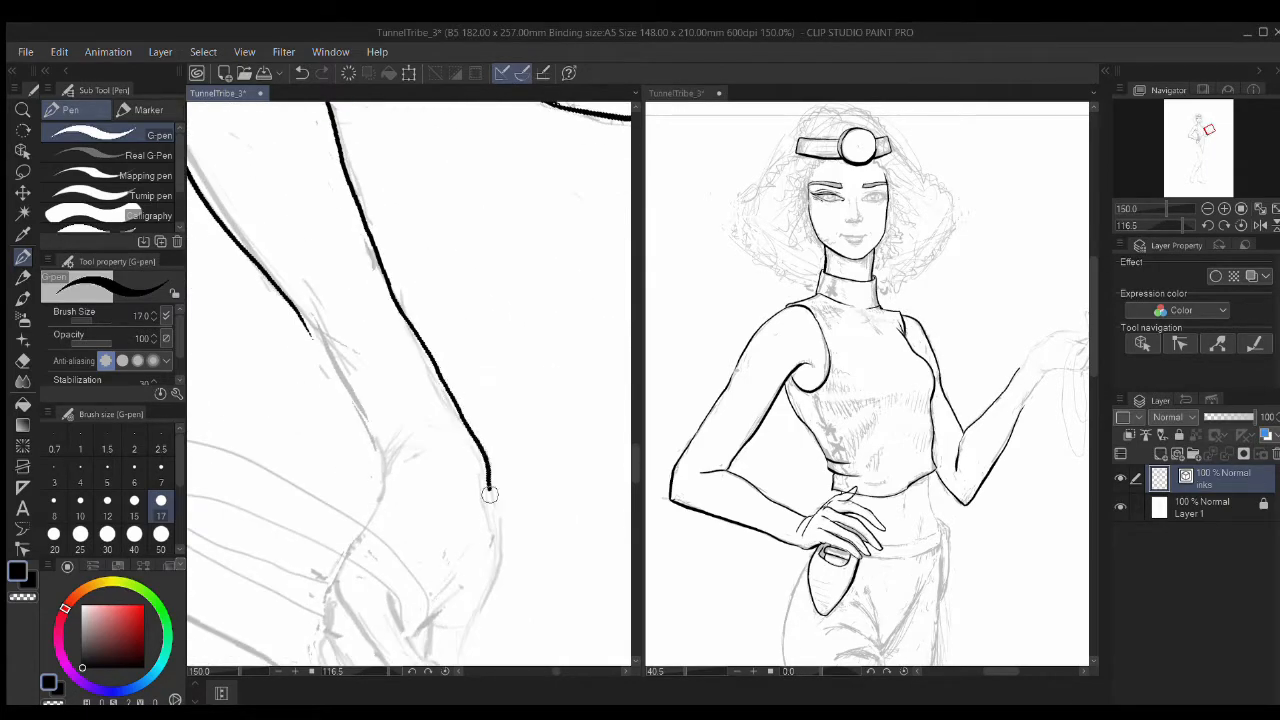
drag(489, 490, 499, 562)
drag(308, 352, 451, 383)
drag(427, 305, 514, 470)
key(ctrl+z)
mouse_move(432, 332)
mouse_down()
mouse_move(462, 366)
mouse_move(517, 537)
mouse_up()
Step: Ink the raised hand's fingers with thicker lines, redoing rejected strokes
drag(620, 600, 520, 290)
drag(380, 290, 462, 397)
key(ctrl+z)
mouse_move(375, 315)
mouse_down()
mouse_move(370, 338)
mouse_move(454, 446)
mouse_up()
drag(376, 357, 378, 490)
drag(374, 505, 454, 395)
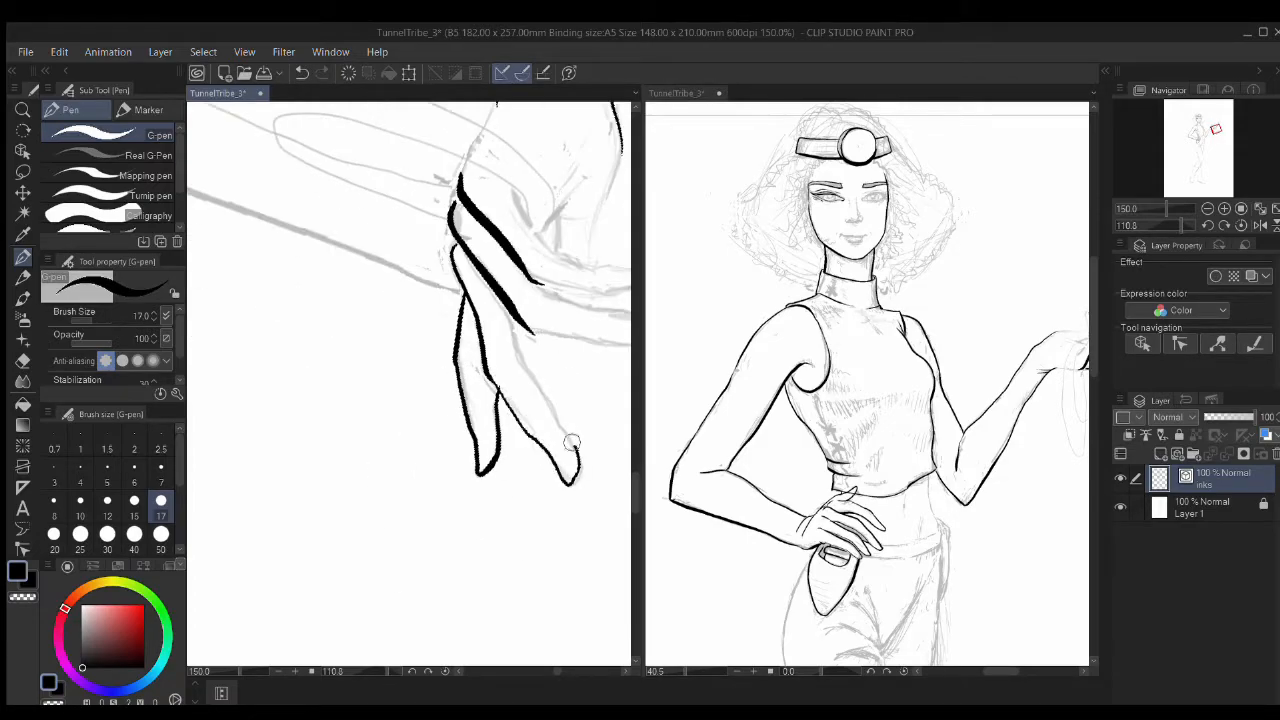
drag(520, 362, 381, 428)
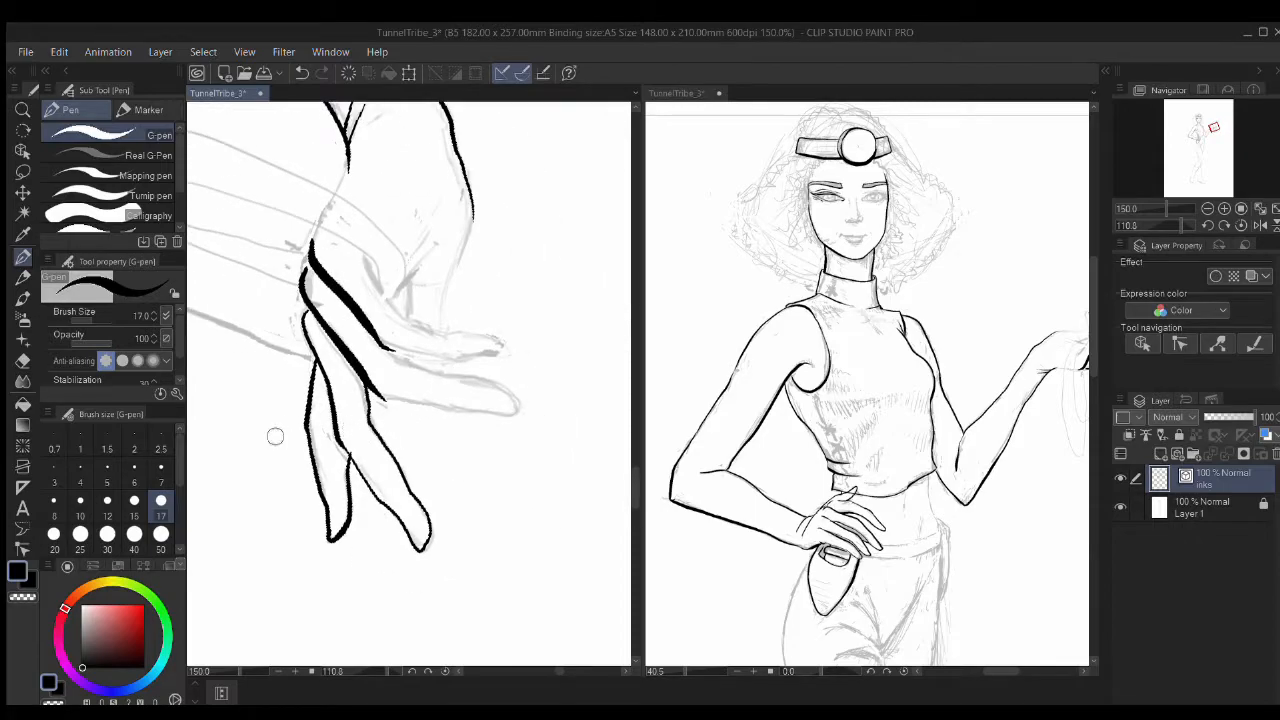
key(ctrl+z)
key(ctrl+z)
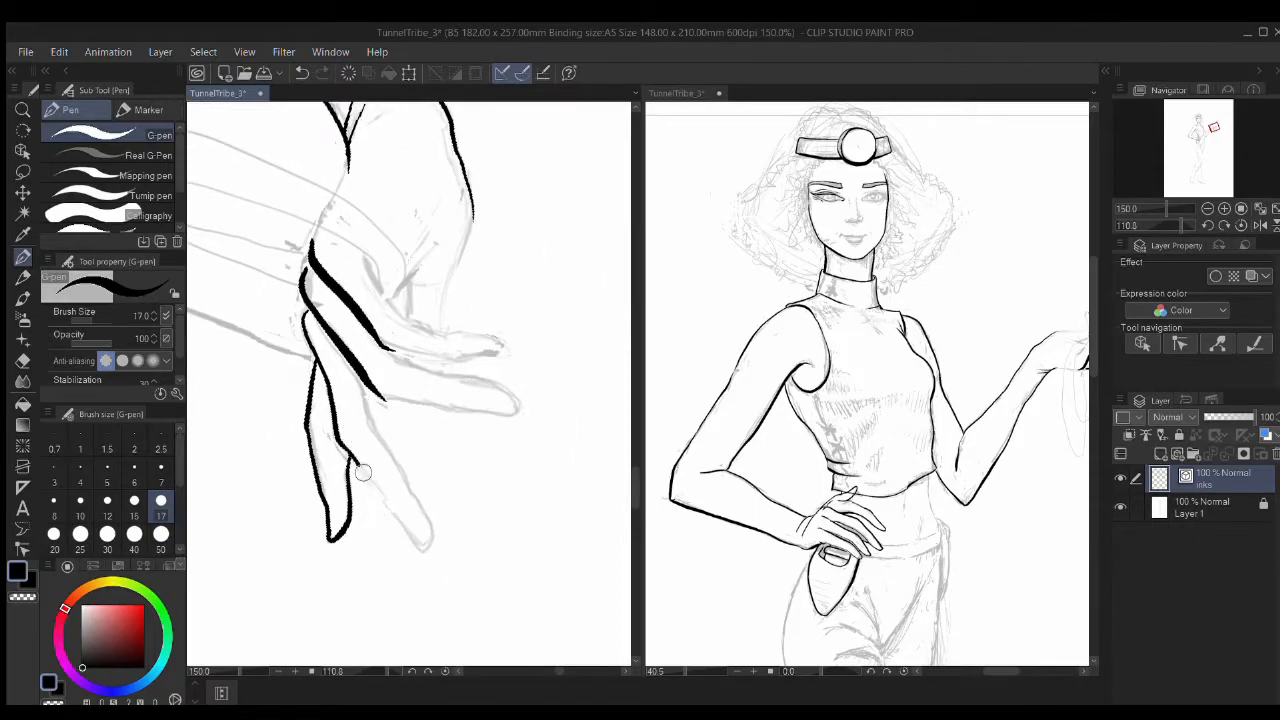
Step: Erase a small overshooting line tip on the raised hand's fingers
mouse_move(359, 380)
mouse_down()
mouse_move(251, 380)
mouse_move(461, 432)
mouse_up()
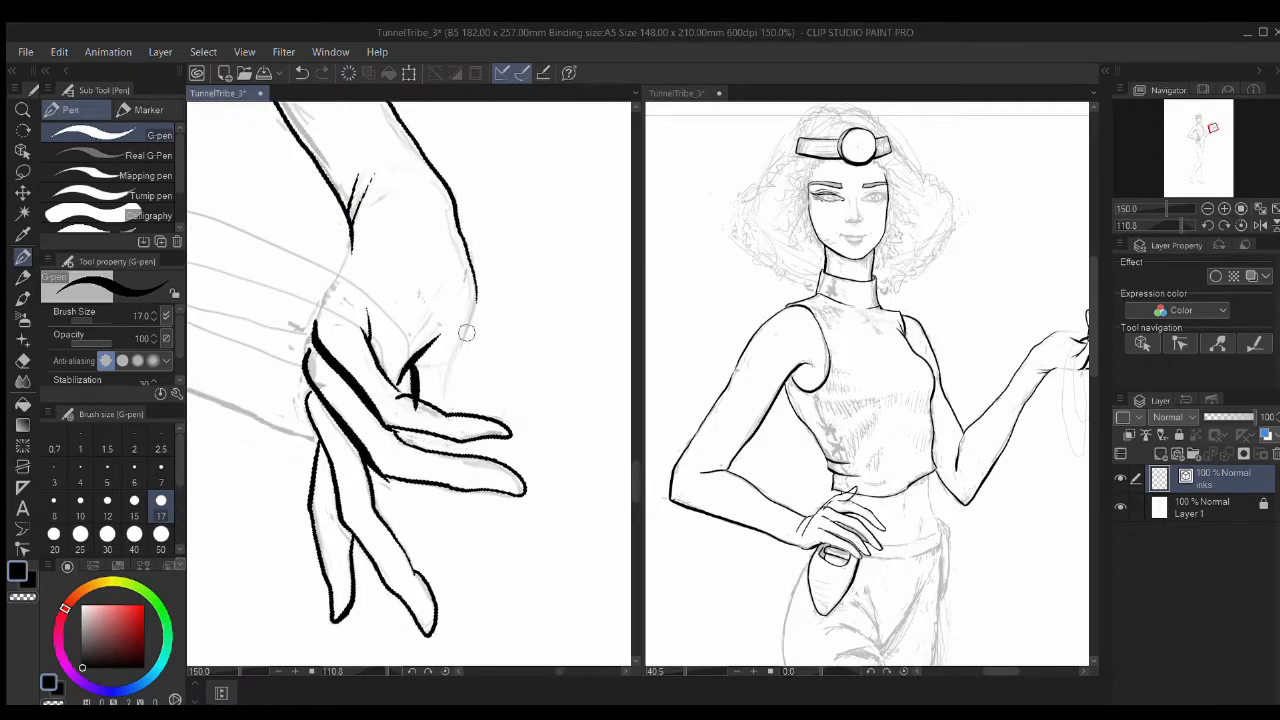
key(e)
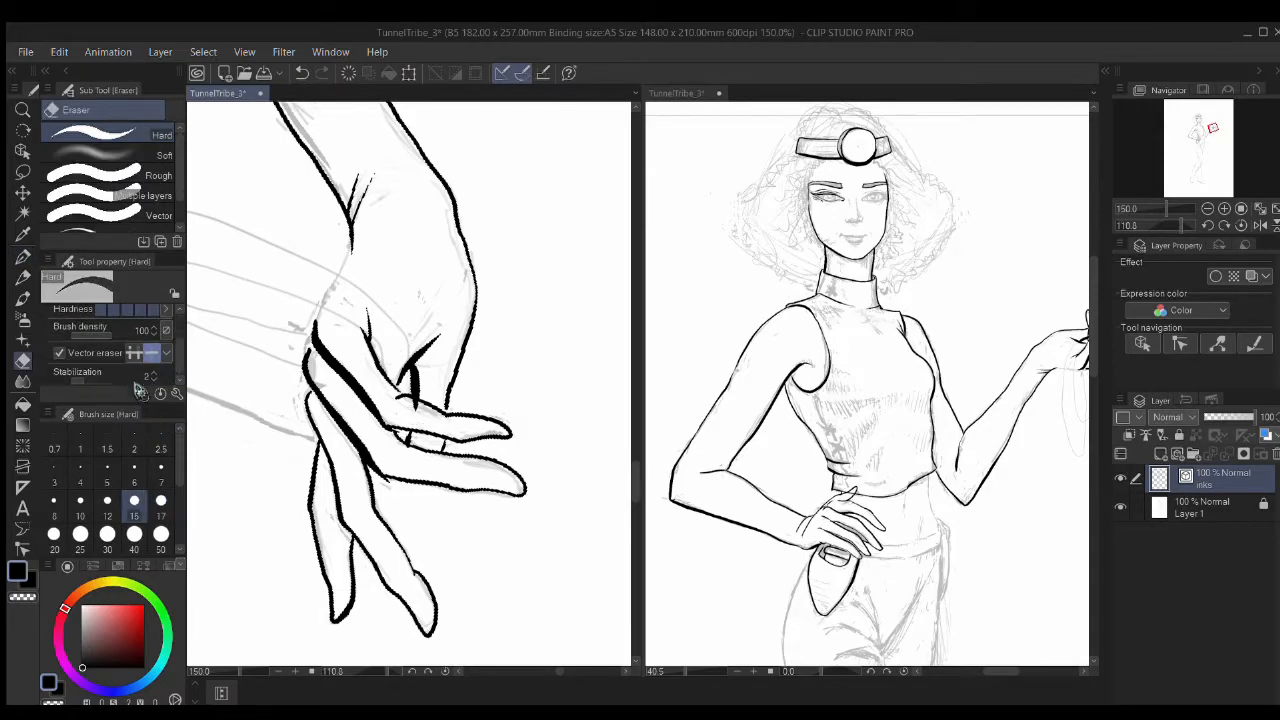
drag(388, 492, 384, 481)
drag(390, 342, 474, 457)
key(p)
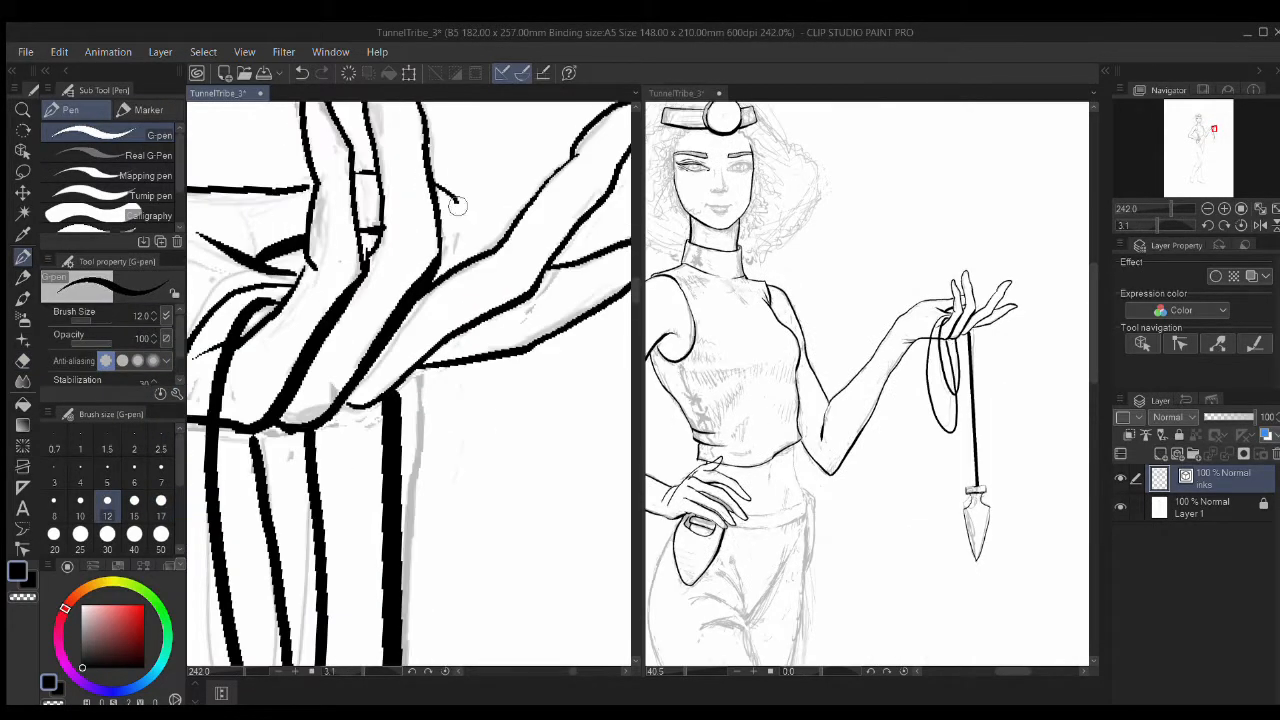
scroll(383, 494, down, 6)
scroll(383, 494, up, 7)
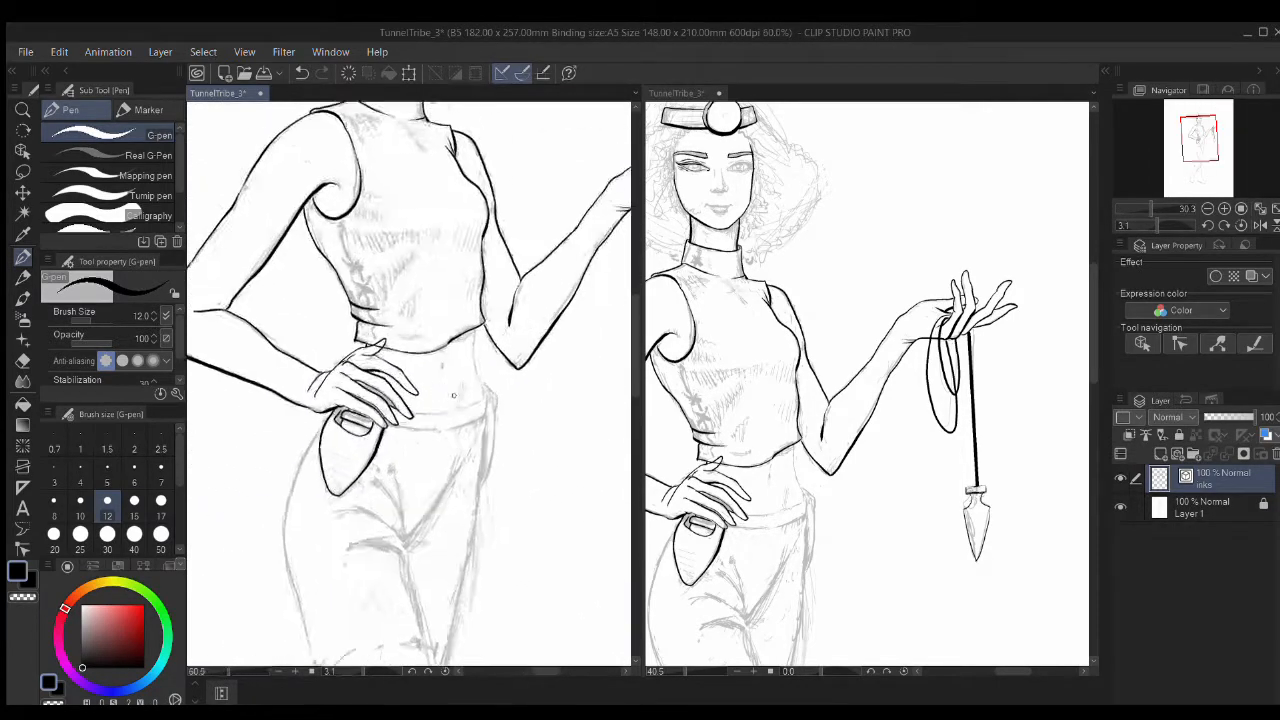
Step: Ink the waist's right side, the pocket edges and the hip line down the leg
drag(467, 228, 499, 502)
drag(440, 482, 477, 406)
mouse_move(558, 442)
mouse_down()
mouse_move(491, 405)
mouse_move(432, 478)
mouse_up()
mouse_move(462, 328)
mouse_down()
mouse_move(494, 350)
mouse_move(522, 470)
mouse_up()
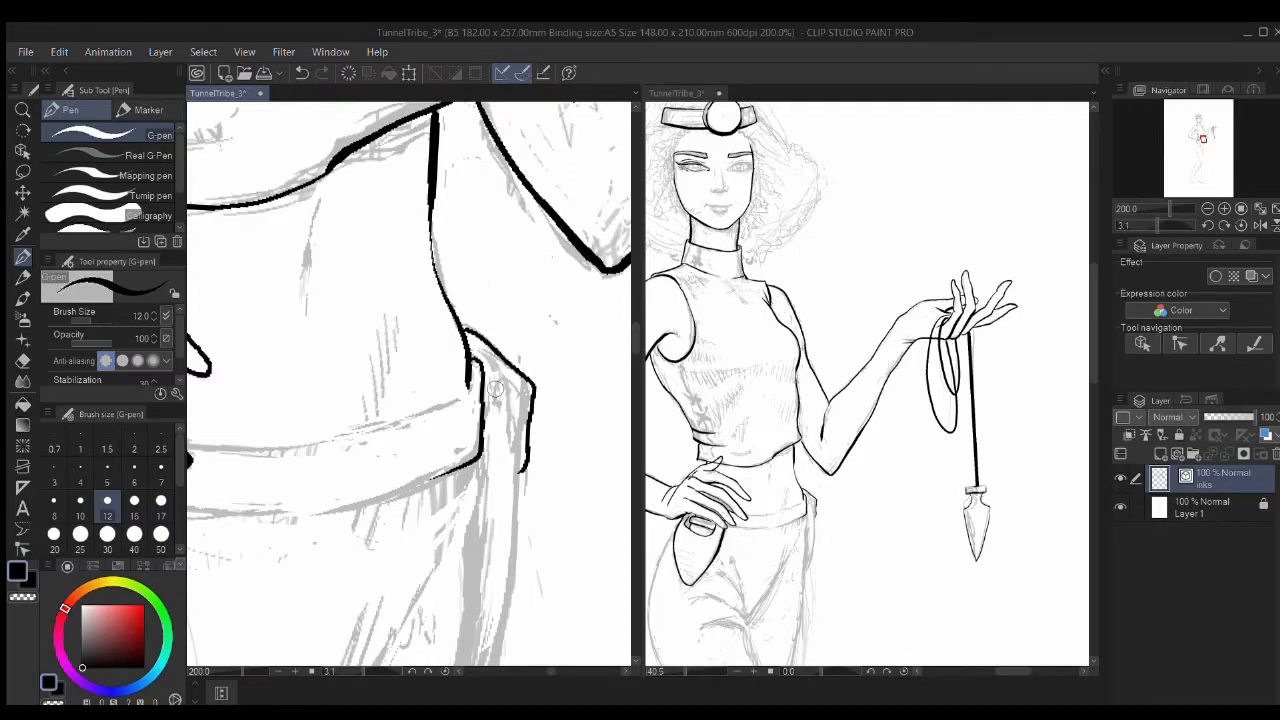
drag(508, 396, 566, 250)
key(ctrl+z)
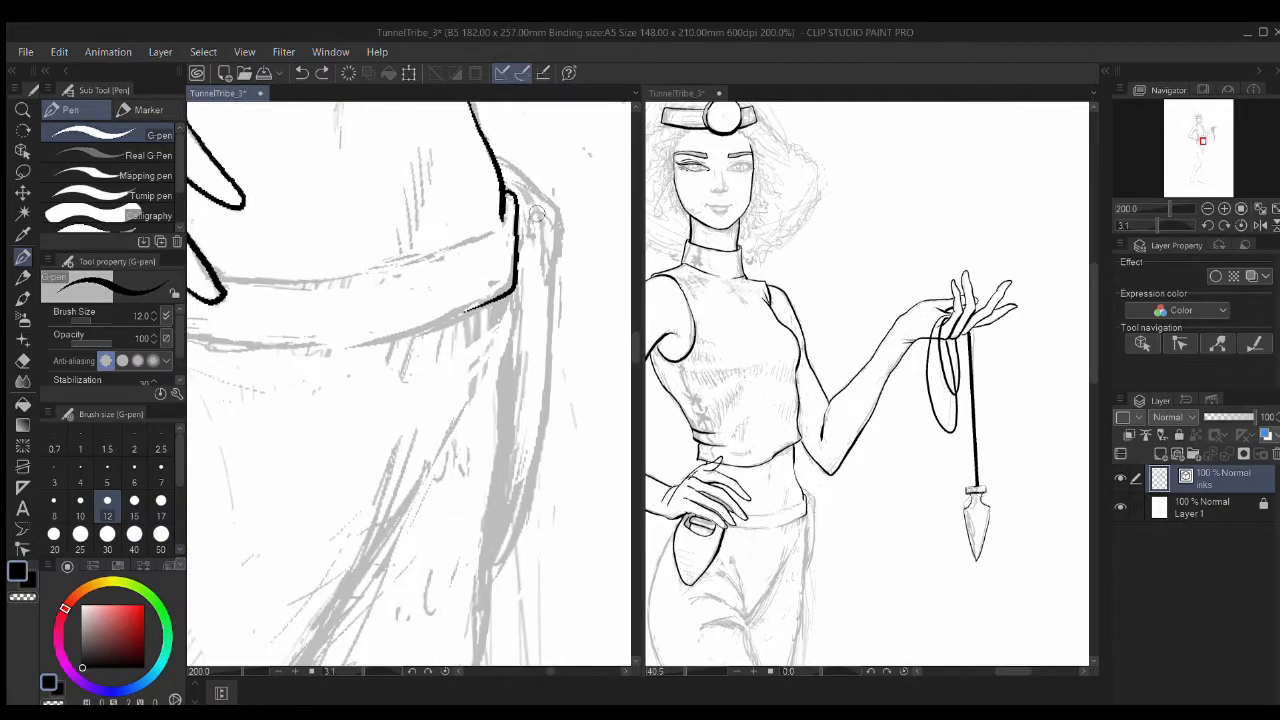
mouse_move(552, 292)
mouse_down()
mouse_move(552, 207)
mouse_move(487, 476)
mouse_up()
mouse_move(515, 158)
mouse_down()
mouse_move(522, 318)
mouse_move(492, 445)
mouse_up()
mouse_move(516, 213)
mouse_down()
mouse_move(483, 502)
mouse_move(512, 230)
mouse_up()
mouse_move(519, 230)
mouse_down()
mouse_move(506, 420)
mouse_move(440, 631)
mouse_up()
mouse_move(526, 587)
mouse_down()
mouse_move(534, 380)
mouse_move(505, 306)
mouse_up()
Step: Undo the last stroke, rotate the close-up about 59 degrees, and extend the hip ink line
scroll(505, 306, down, 3)
click(797, 479)
drag(736, 572, 841, 427)
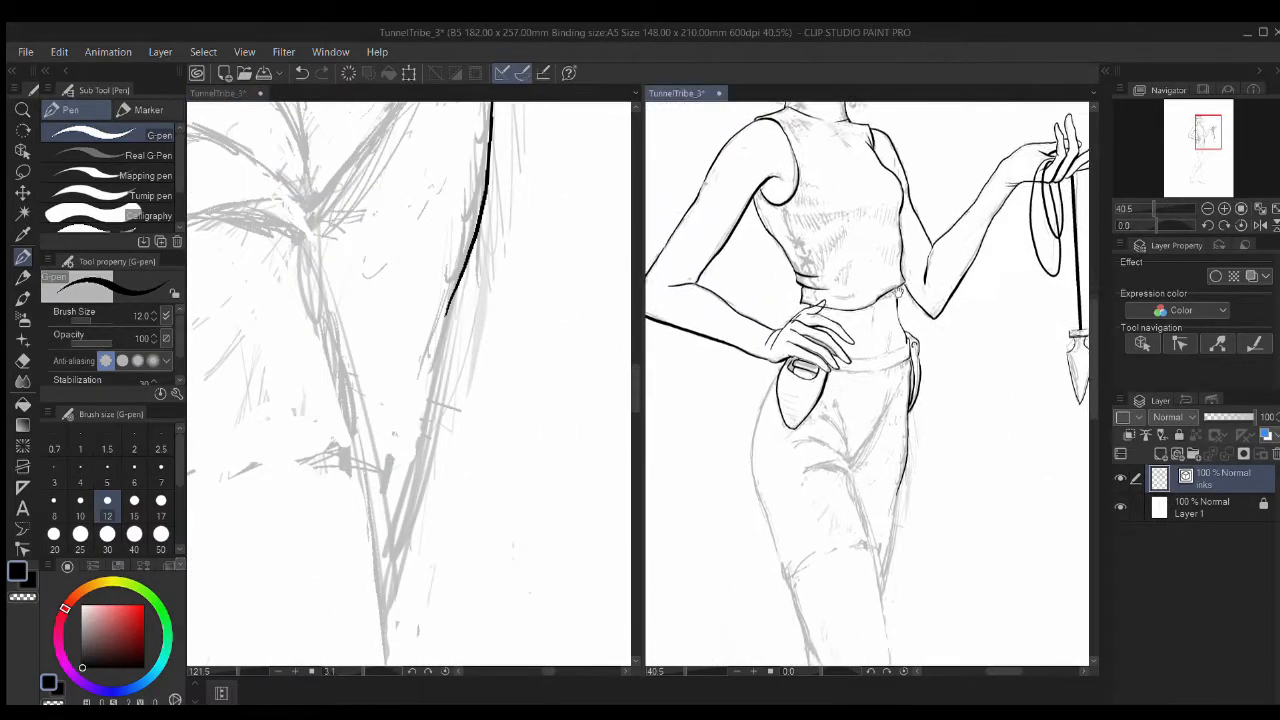
scroll(841, 427, up, 10)
key(ctrl+z)
click(529, 246)
click(449, 287)
key(r)
drag(425, 262, 423, 180)
key(p)
drag(453, 321, 630, 480)
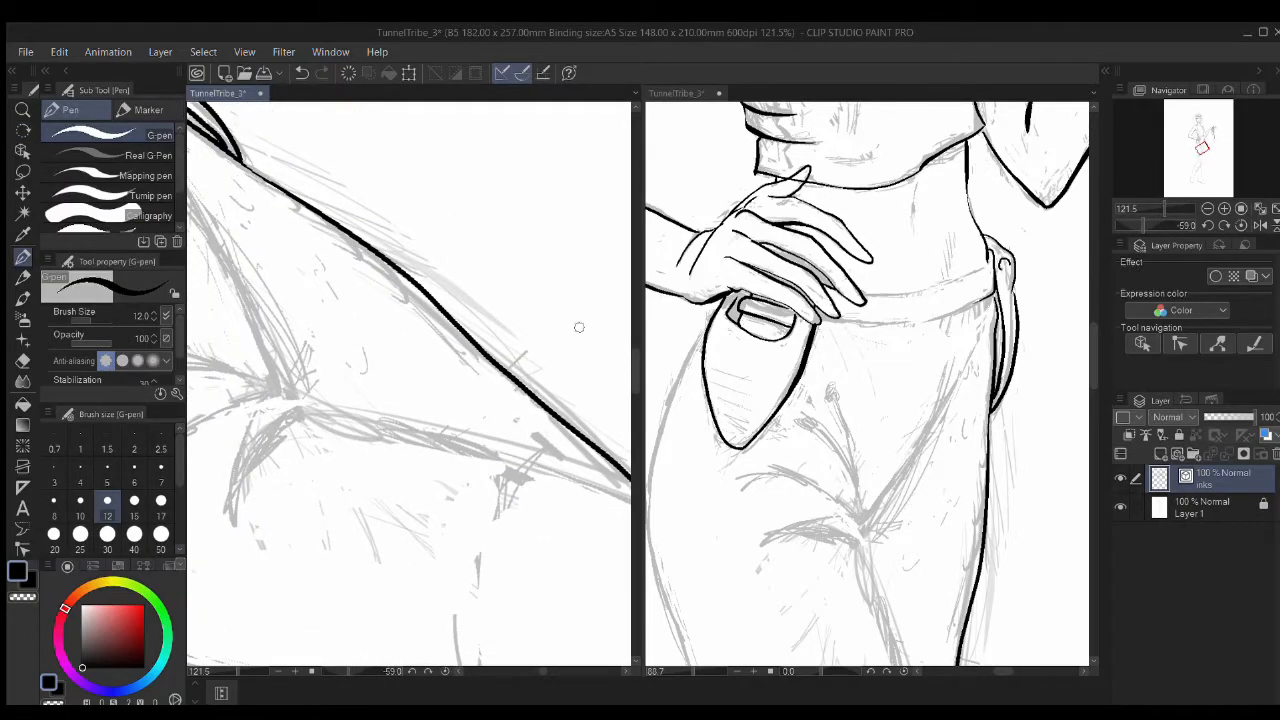
Step: Ink the trouser fold lines rising from the crotch, including a curved fold
scroll(816, 426, down, 5)
drag(345, 375, 495, 351)
drag(458, 303, 521, 367)
key(ctrl+z)
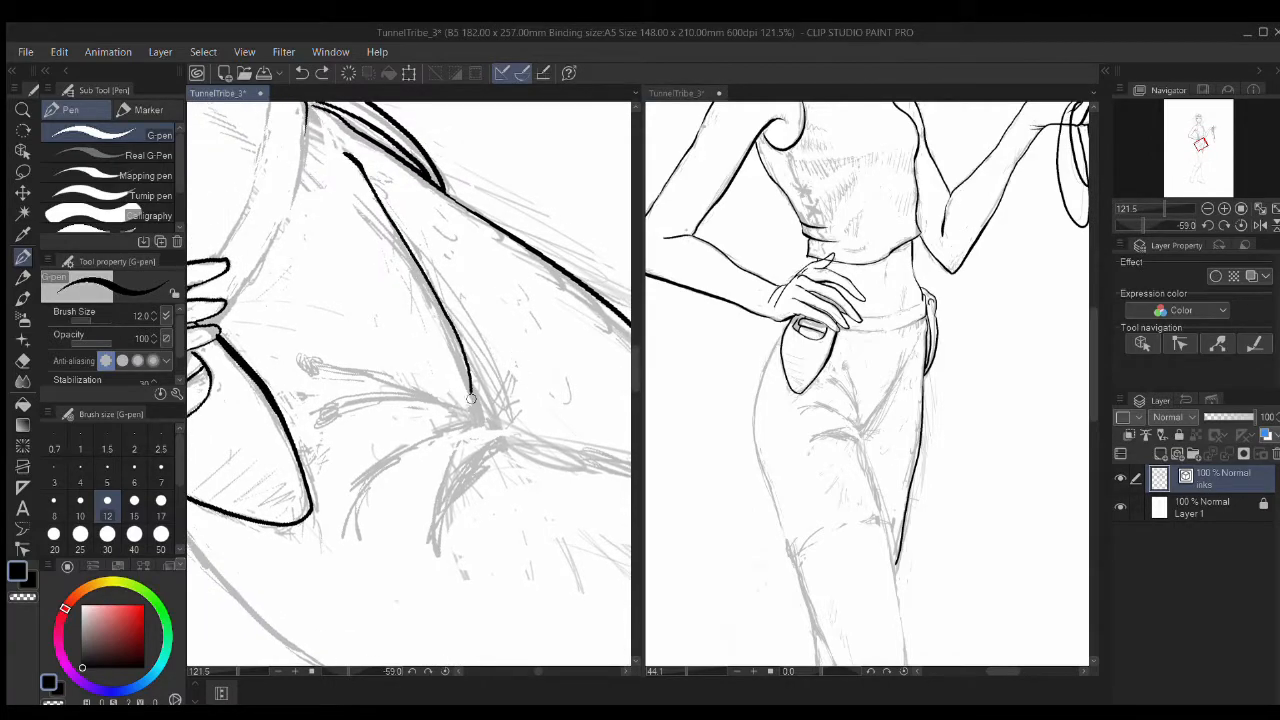
drag(476, 410, 465, 248)
drag(485, 383, 559, 256)
drag(376, 234, 608, 299)
mouse_move(384, 296)
mouse_down()
mouse_move(568, 292)
mouse_move(612, 319)
mouse_up()
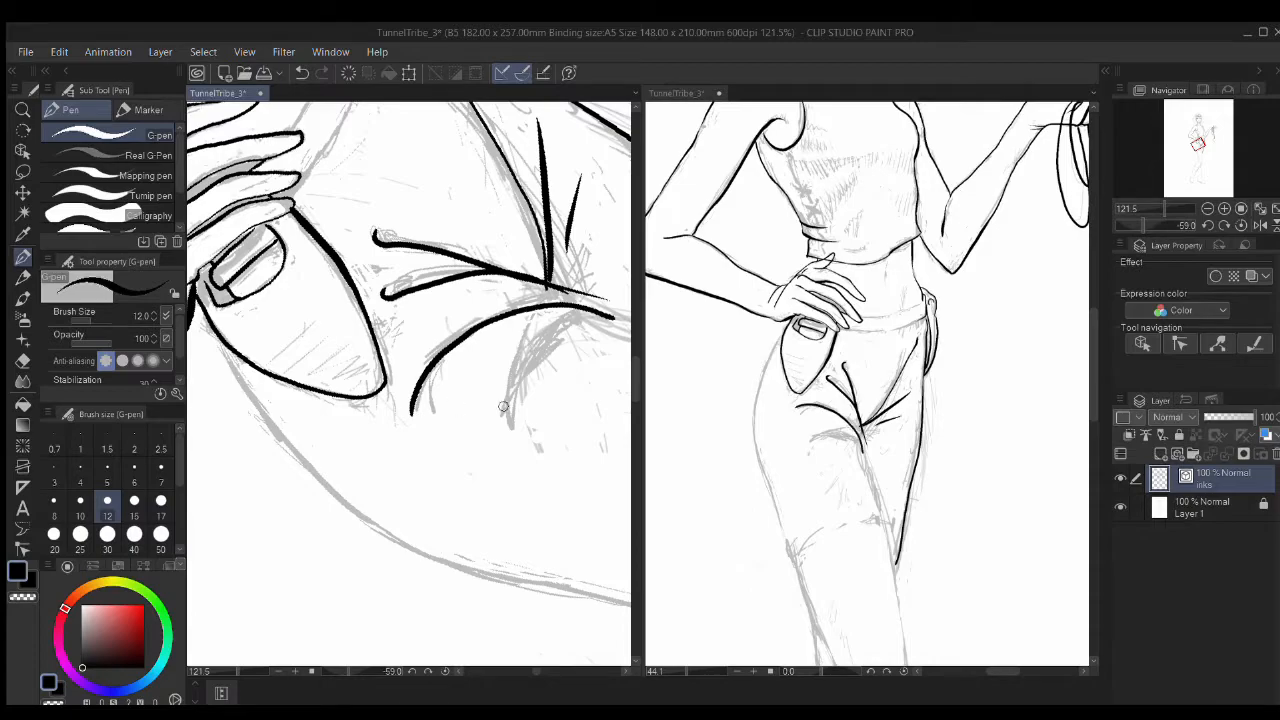
drag(458, 409, 360, 401)
Step: Erase an overshooting line end, ink another curved fold, then undo the recent fold strokes
key(e)
mouse_move(465, 286)
mouse_down()
mouse_move(486, 301)
mouse_move(506, 292)
mouse_up()
mouse_move(475, 349)
mouse_down()
mouse_move(461, 307)
mouse_move(479, 445)
mouse_up()
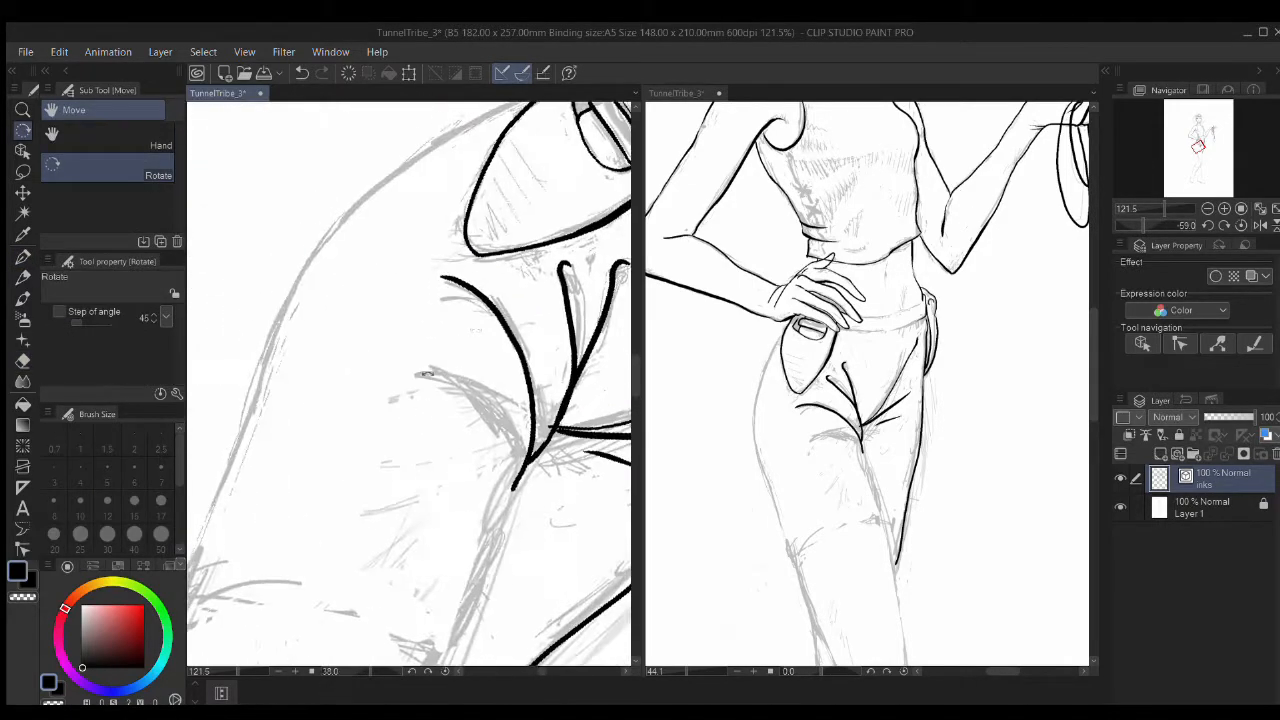
key(p)
drag(436, 362, 518, 479)
drag(558, 503, 557, 294)
mouse_move(534, 250)
mouse_down()
mouse_move(535, 370)
mouse_move(480, 423)
mouse_move(423, 329)
mouse_up()
key(ctrl+z)
key(ctrl+z)
key(ctrl+z)
Step: Rotate the view to about -62 degrees and centre the close-up on the thigh
key(r)
mouse_move(402, 440)
mouse_down()
mouse_move(432, 381)
mouse_move(396, 345)
mouse_up()
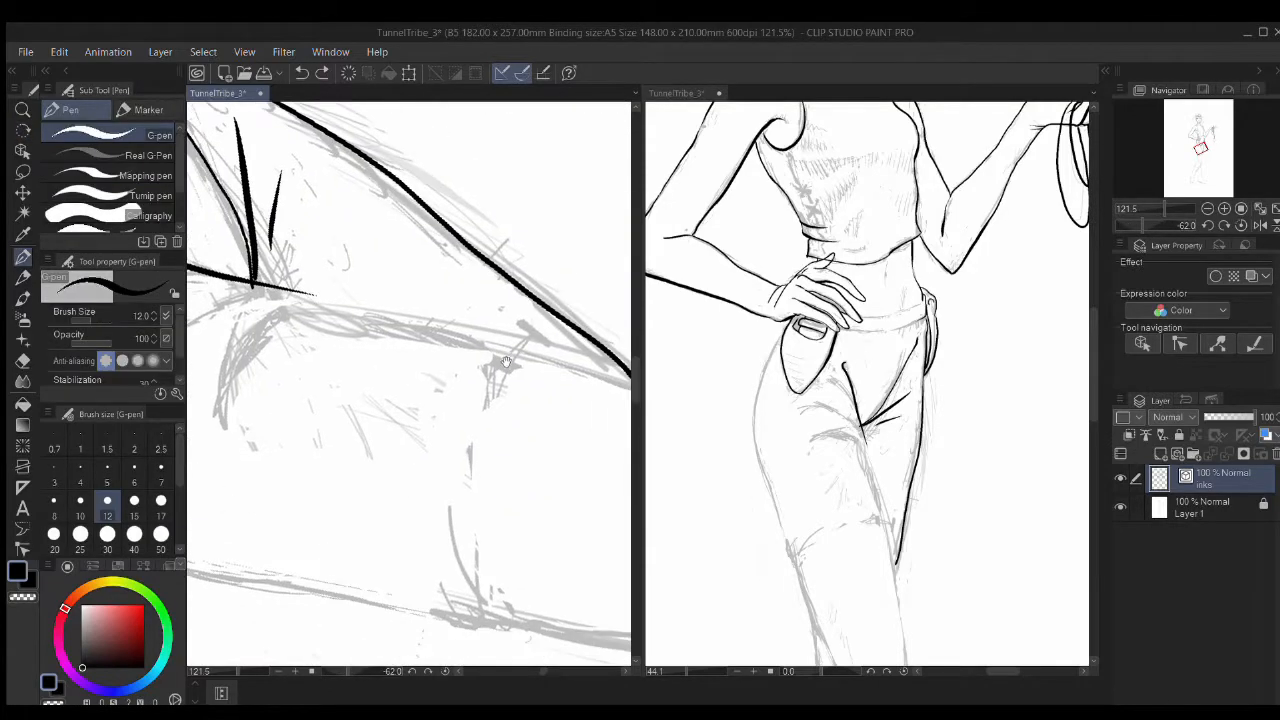
click(760, 458)
scroll(758, 459, down, 2)
click(504, 471)
scroll(510, 470, down, 3)
mouse_move(547, 468)
mouse_down()
mouse_move(456, 372)
mouse_move(619, 404)
mouse_up()
Step: Ink the inner thigh line back from the knee, redoing the test strokes
key(p)
drag(408, 338, 470, 350)
key(ctrl+z)
key(ctrl+z)
scroll(385, 335, up, 2)
drag(286, 283, 490, 337)
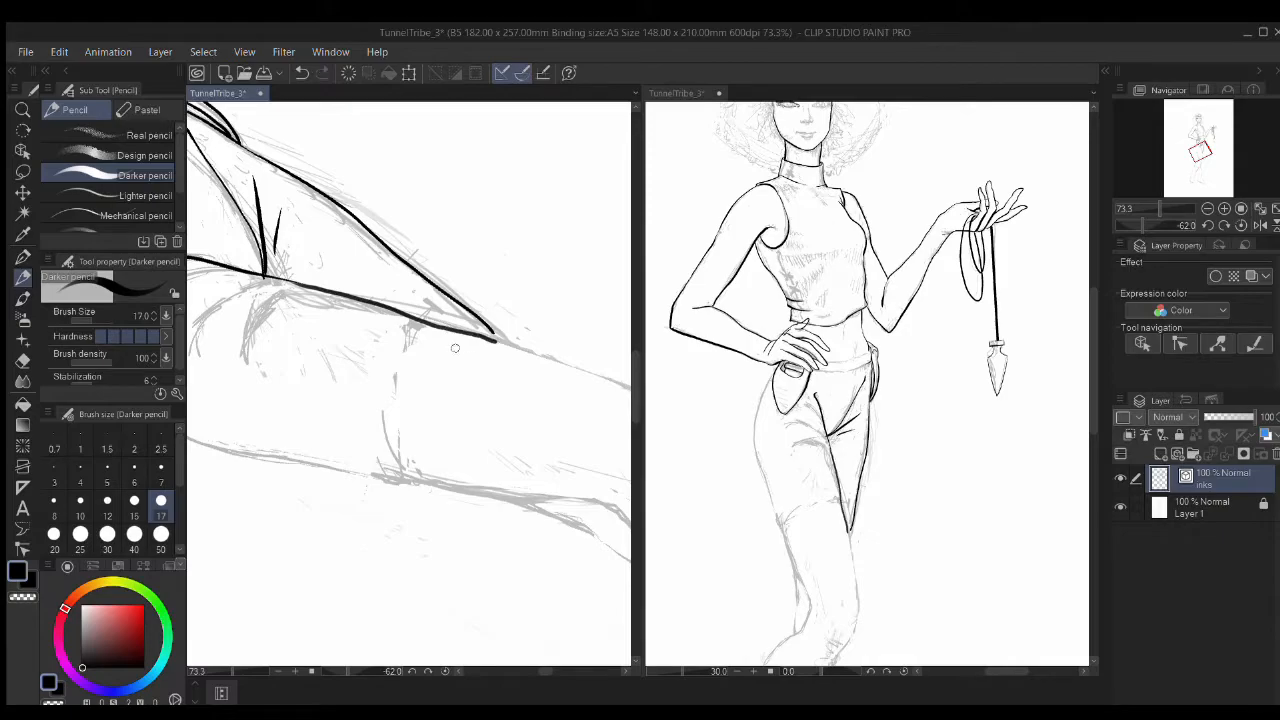
key(ctrl+z)
drag(368, 305, 425, 323)
scroll(425, 323, up, 2)
mouse_move(308, 290)
mouse_down()
mouse_move(602, 362)
mouse_move(478, 363)
mouse_up()
drag(581, 404, 274, 250)
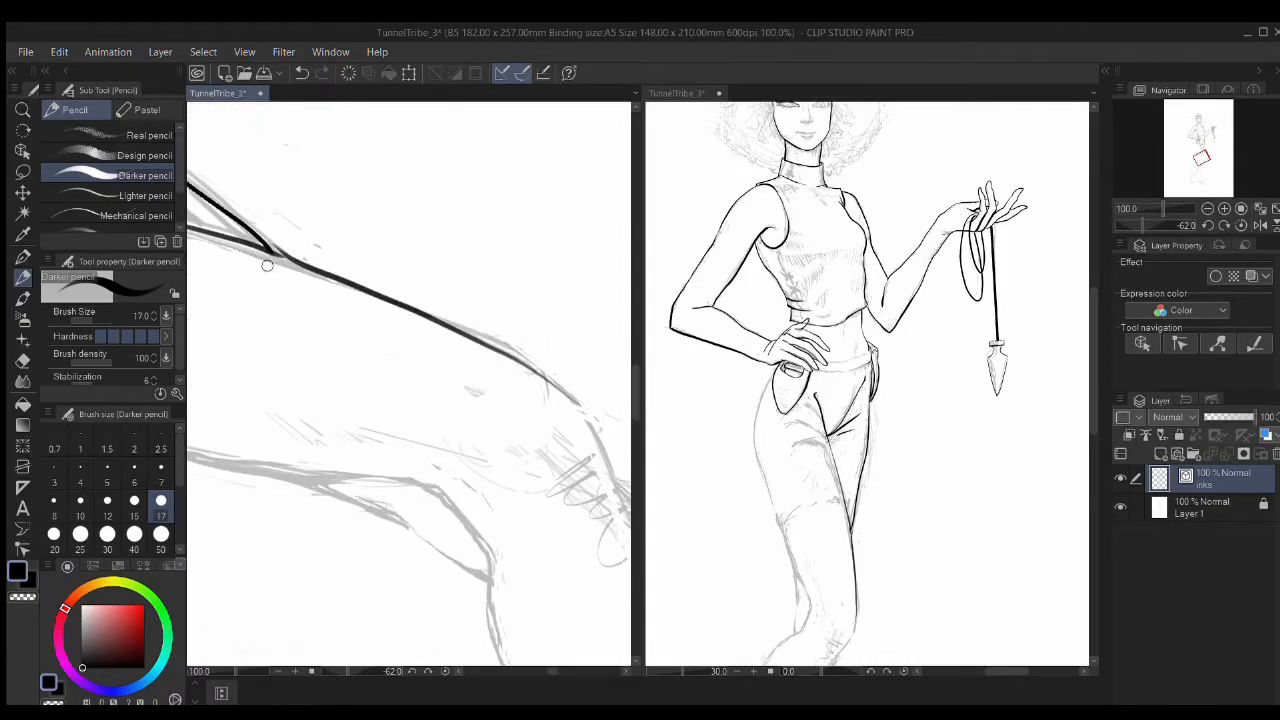
Step: Rotate the view to about 115 degrees and complete the outer-thigh ink stroke
drag(210, 415, 483, 400)
drag(210, 355, 463, 375)
drag(226, 238, 516, 413)
key(ctrl+z)
mouse_move(430, 328)
mouse_down()
mouse_move(491, 377)
mouse_move(357, 402)
mouse_up()
key(p)
drag(449, 381, 343, 313)
drag(285, 336, 540, 346)
drag(267, 366, 433, 378)
Step: Rotate to about 53 degrees and ink the shorts hem across the thigh, joined to the line above
drag(375, 315, 375, 288)
mouse_move(372, 288)
mouse_down()
mouse_move(318, 334)
mouse_move(304, 378)
mouse_up()
mouse_move(281, 372)
mouse_down()
mouse_move(309, 372)
mouse_move(478, 494)
mouse_up()
drag(284, 377, 372, 392)
drag(373, 398, 442, 307)
drag(488, 457, 491, 355)
mouse_move(396, 355)
mouse_down()
mouse_move(463, 420)
mouse_move(436, 437)
mouse_up()
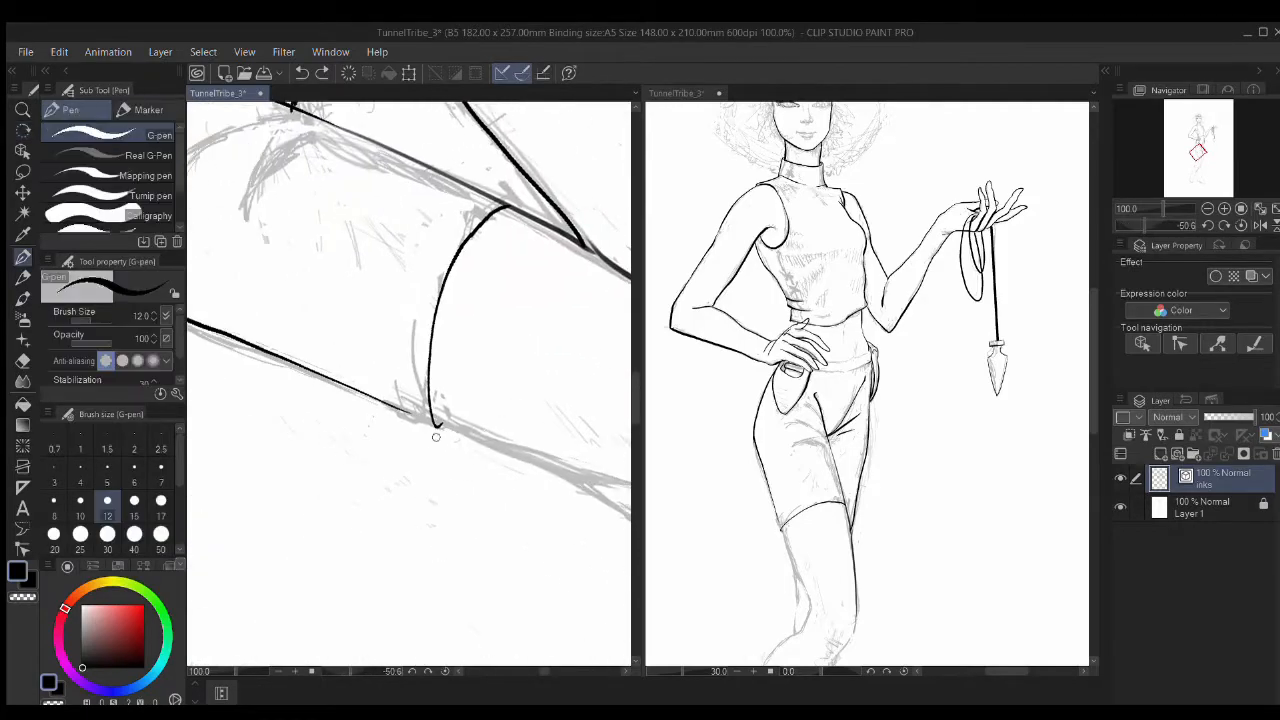
drag(255, 328, 380, 402)
Step: Erase a bit of the contour and retry the stroke from the hem corner, undoing it
key(e)
drag(225, 391, 435, 429)
drag(350, 348, 373, 365)
mouse_move(625, 550)
mouse_down()
mouse_move(443, 434)
mouse_move(275, 382)
mouse_up()
key(p)
drag(281, 291, 476, 360)
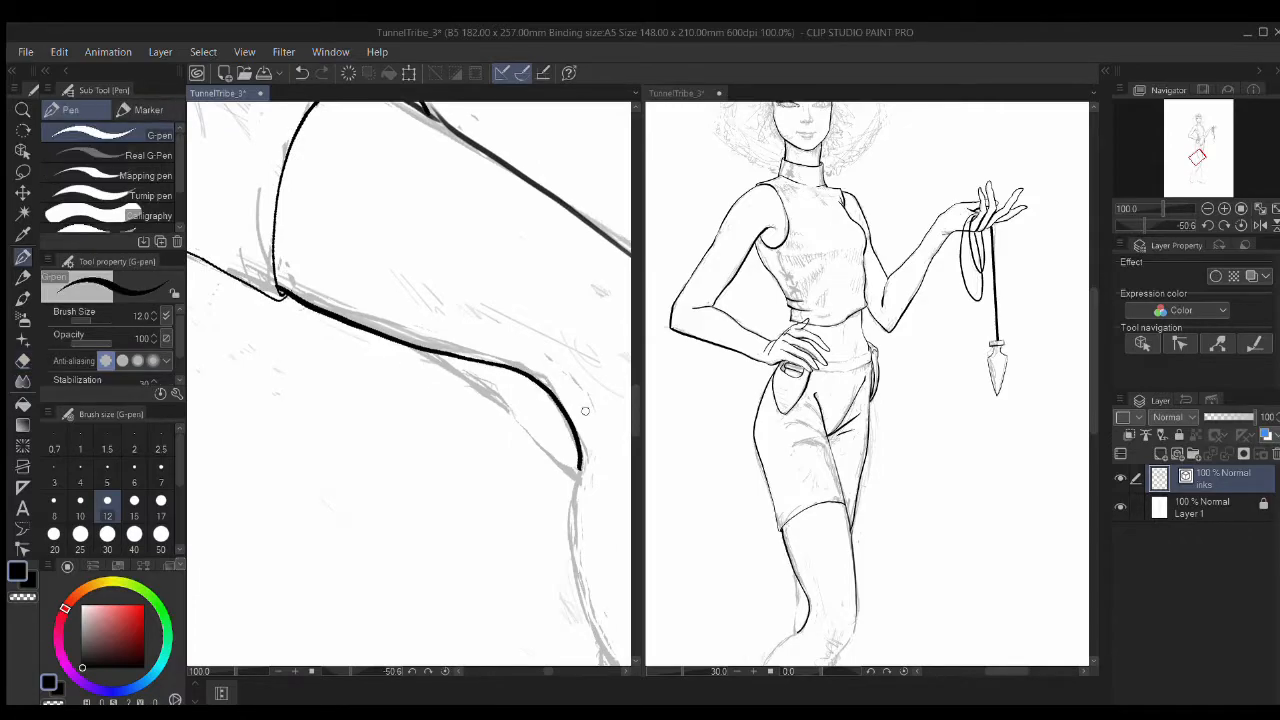
drag(594, 441, 574, 420)
key(ctrl+z)
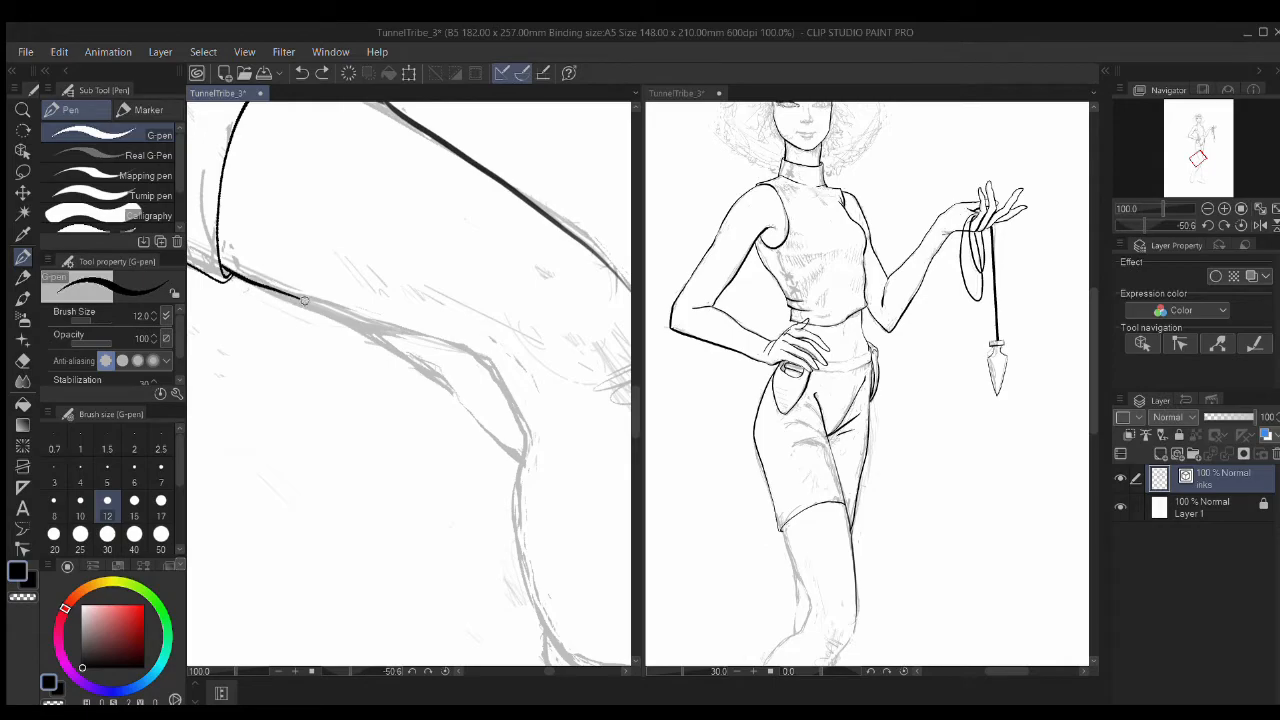
drag(522, 352, 572, 339)
key(ctrl+z)
Step: At pen size 17, ink the thigh line down to the knee and the knee's corner
click(159, 505)
mouse_move(361, 289)
mouse_down()
mouse_move(550, 368)
mouse_move(550, 356)
mouse_up()
mouse_move(579, 440)
mouse_down()
mouse_move(514, 366)
mouse_move(476, 278)
mouse_up()
drag(515, 478, 472, 415)
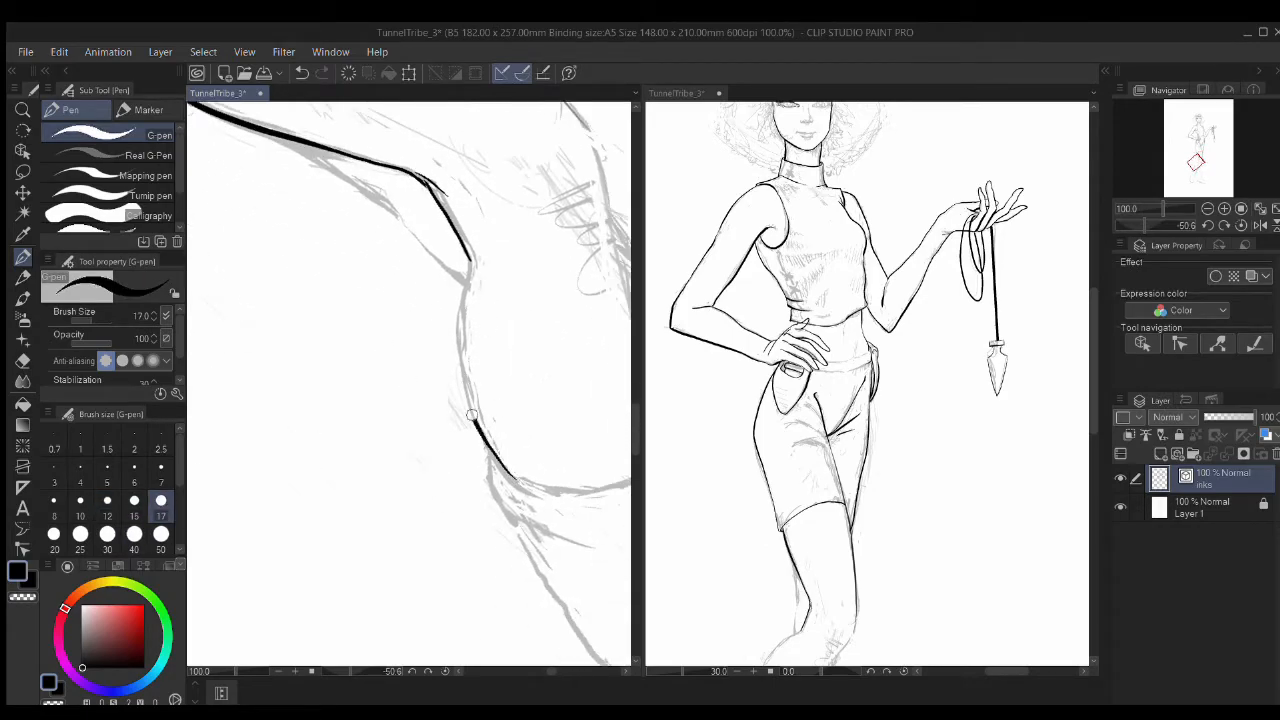
drag(463, 321, 469, 394)
drag(582, 393, 474, 423)
drag(850, 500, 857, 228)
Step: Rotate the view counter-clockwise and ink the calf line
key(p)
key(p)
drag(515, 289, 539, 378)
key(ctrl+z)
mouse_move(431, 200)
mouse_down()
mouse_move(508, 400)
mouse_move(446, 280)
mouse_up()
key(r)
mouse_move(520, 253)
mouse_down()
mouse_move(391, 212)
mouse_move(466, 486)
mouse_move(526, 352)
mouse_up()
key(p)
mouse_move(230, 215)
mouse_down()
mouse_move(234, 242)
mouse_move(401, 352)
mouse_move(566, 406)
mouse_up()
drag(430, 310, 608, 435)
Step: Ink the lines above the knee and a curved stroke at its lower left
drag(407, 350, 408, 449)
drag(516, 357, 424, 343)
mouse_move(420, 345)
mouse_down()
mouse_move(491, 317)
mouse_move(437, 367)
mouse_up()
drag(471, 434, 481, 321)
mouse_move(514, 375)
mouse_down()
mouse_move(486, 379)
mouse_move(464, 359)
mouse_up()
mouse_move(415, 291)
mouse_down()
mouse_move(472, 379)
mouse_move(509, 370)
mouse_up()
Step: Ink the front boot's lower and upper edges, discarding a first toe line
drag(312, 297, 282, 266)
drag(294, 298, 460, 302)
mouse_move(452, 288)
mouse_down()
mouse_move(413, 308)
mouse_move(362, 265)
mouse_up()
mouse_move(606, 240)
mouse_down()
mouse_move(431, 280)
mouse_move(394, 332)
mouse_up()
drag(564, 291, 466, 274)
drag(322, 258, 257, 267)
mouse_move(300, 298)
mouse_down()
mouse_move(490, 318)
mouse_move(371, 291)
mouse_up()
mouse_move(497, 300)
mouse_down()
mouse_move(577, 314)
mouse_move(392, 282)
mouse_up()
mouse_move(440, 310)
mouse_down()
mouse_move(531, 338)
mouse_move(306, 313)
mouse_up()
key(ctrl+z)
Step: Rotate to about -63 degrees and ink the boot toe outline joined to the upper edge
mouse_move(395, 306)
mouse_down()
mouse_move(343, 309)
mouse_move(350, 462)
mouse_up()
mouse_move(348, 301)
mouse_down()
mouse_move(473, 408)
mouse_move(617, 349)
mouse_move(508, 248)
mouse_up()
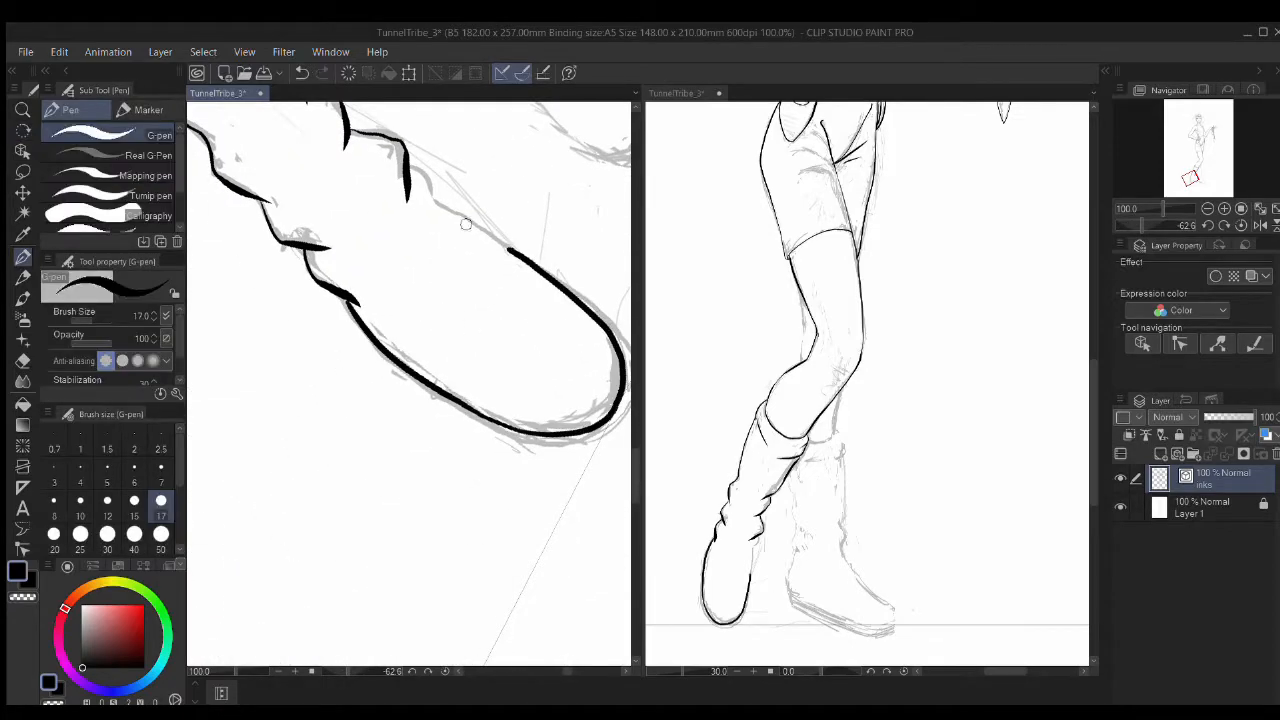
key(ctrl+z)
drag(454, 212, 532, 268)
mouse_move(626, 307)
mouse_down()
mouse_move(526, 463)
mouse_move(507, 362)
mouse_up()
mouse_move(434, 335)
mouse_down()
mouse_move(507, 412)
mouse_move(395, 497)
mouse_move(342, 464)
mouse_up()
key(ctrl+z)
drag(580, 130, 500, 380)
Step: Ink a stroke down from the knee and close the gap in the calf line
drag(230, 170, 443, 363)
drag(350, 260, 476, 363)
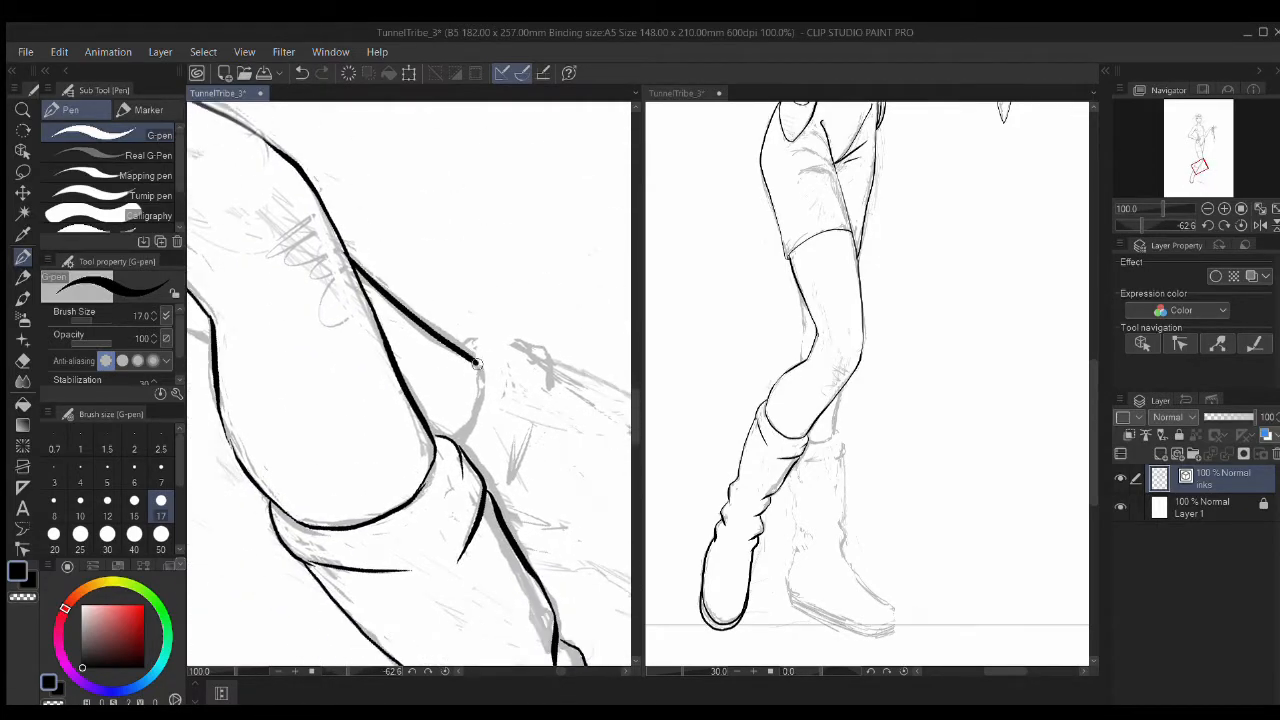
drag(235, 373, 410, 383)
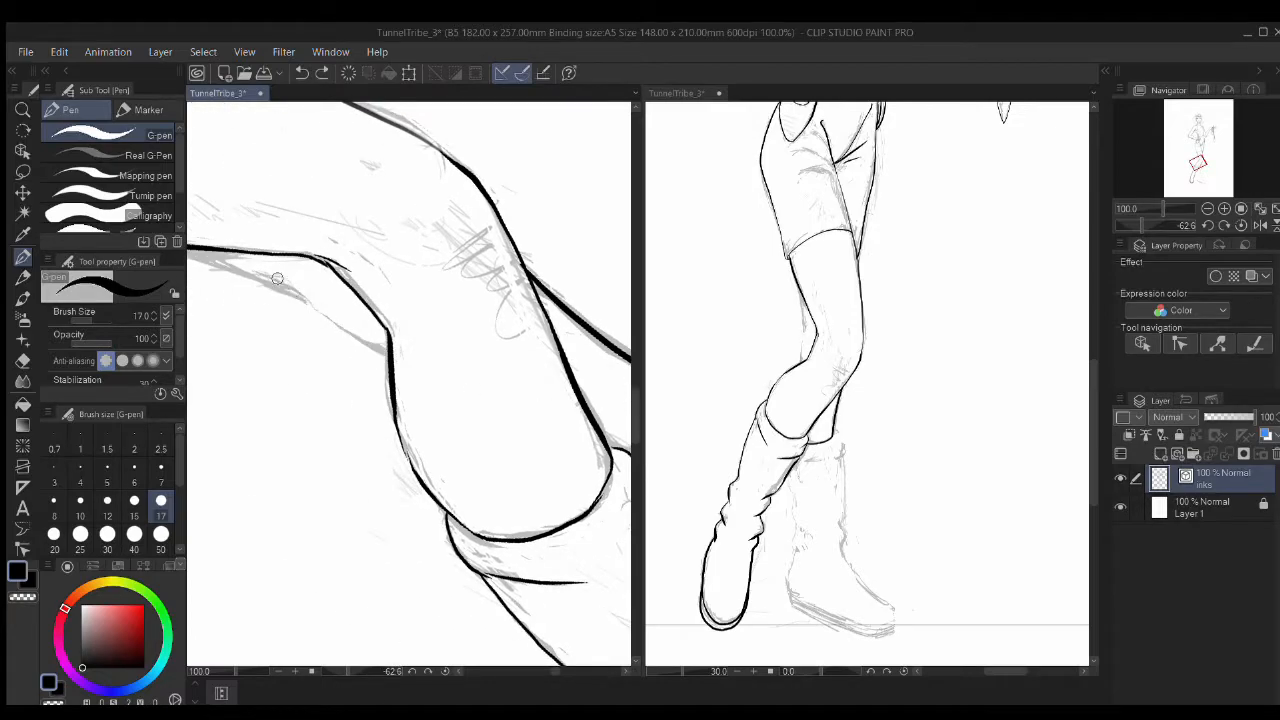
drag(332, 322, 348, 333)
mouse_move(315, 318)
mouse_down()
mouse_move(470, 375)
mouse_move(461, 355)
mouse_up()
key(ctrl+z)
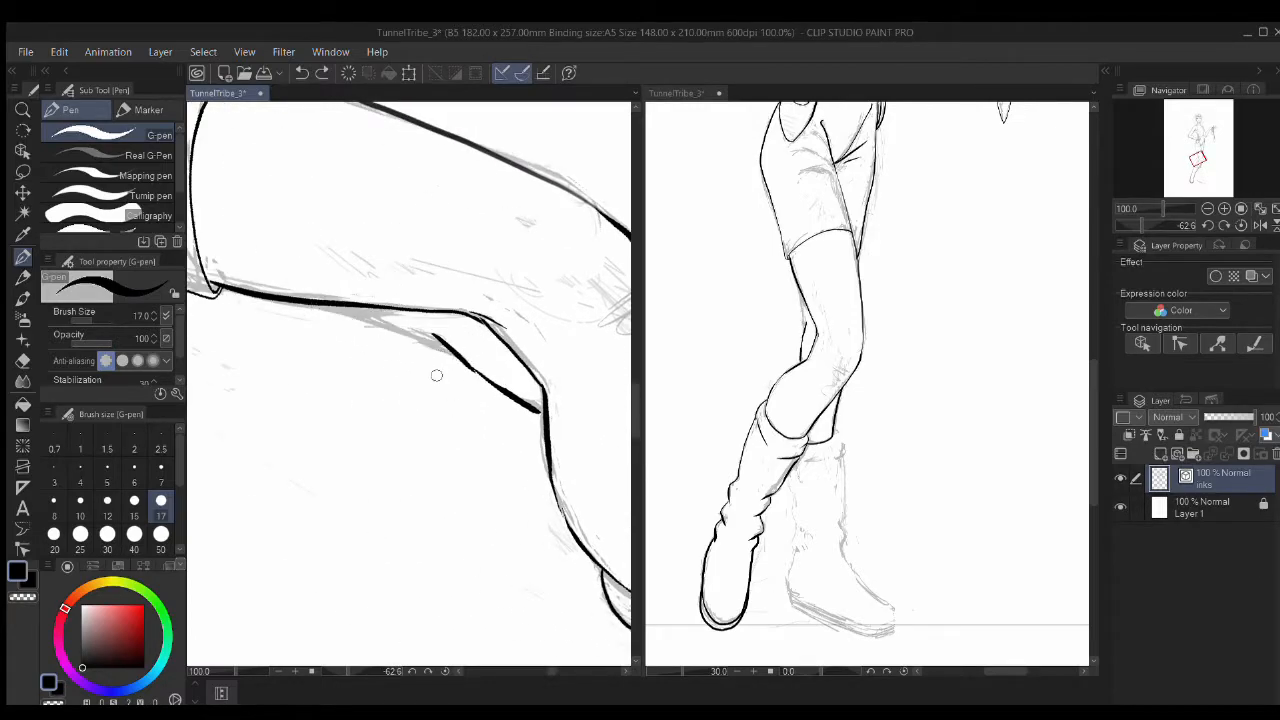
drag(567, 420, 427, 362)
mouse_move(511, 493)
mouse_down()
mouse_move(432, 356)
mouse_move(485, 369)
mouse_up()
Step: Ink the back boot's top edge and continue the line around the toe
mouse_move(530, 400)
mouse_down()
mouse_move(388, 402)
mouse_move(590, 306)
mouse_move(621, 335)
mouse_up()
drag(600, 400, 467, 400)
drag(492, 325, 470, 413)
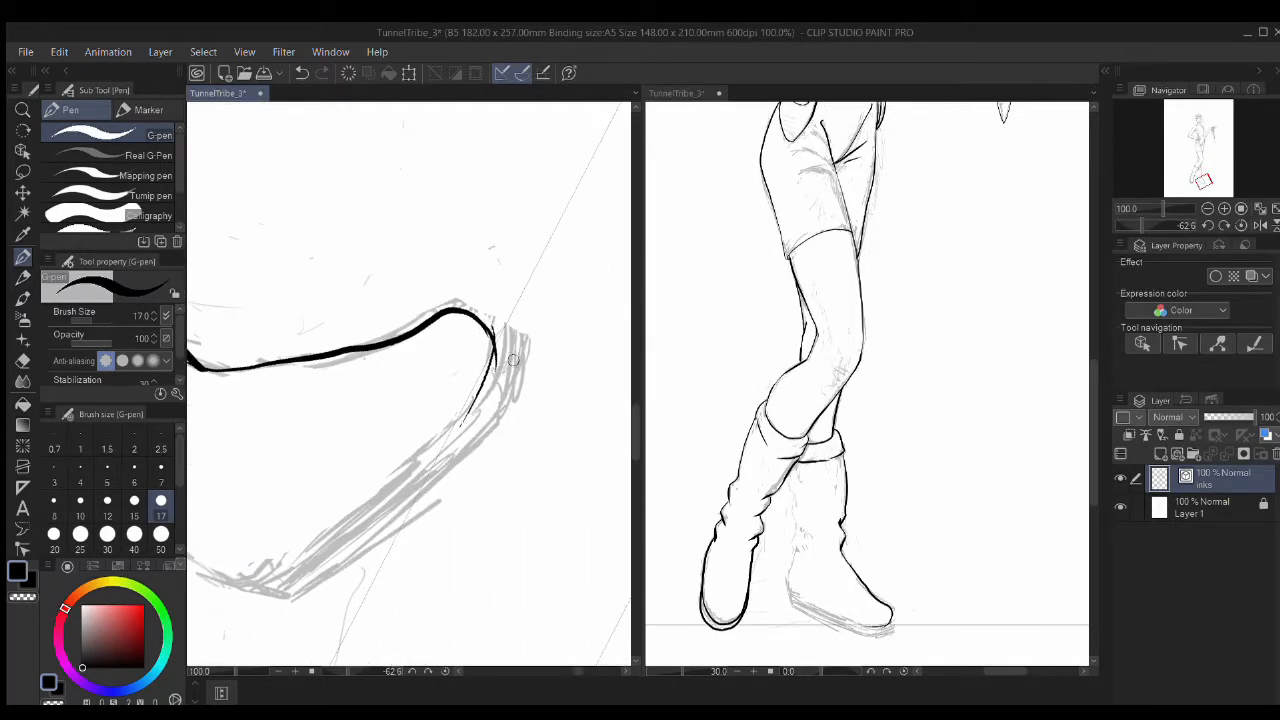
drag(515, 350, 503, 428)
Step: Ink the rear boot's edge downward and along its lower edge toward the toe
drag(270, 440, 585, 322)
drag(340, 350, 452, 394)
drag(340, 354, 516, 397)
drag(500, 400, 388, 362)
mouse_move(396, 362)
mouse_down()
mouse_move(490, 410)
mouse_move(573, 479)
mouse_up()
drag(575, 450, 380, 366)
mouse_move(382, 393)
mouse_down()
mouse_move(430, 370)
mouse_move(602, 213)
mouse_up()
mouse_move(425, 357)
mouse_down()
mouse_move(422, 248)
mouse_move(370, 378)
mouse_up()
Step: Redraw the sole line toward the toe in a rotated view and erase the old sole line
key(ctrl+z)
drag(290, 409, 429, 240)
mouse_move(321, 206)
mouse_down()
mouse_move(352, 312)
mouse_move(440, 505)
mouse_up()
drag(298, 265, 393, 342)
drag(427, 217, 475, 470)
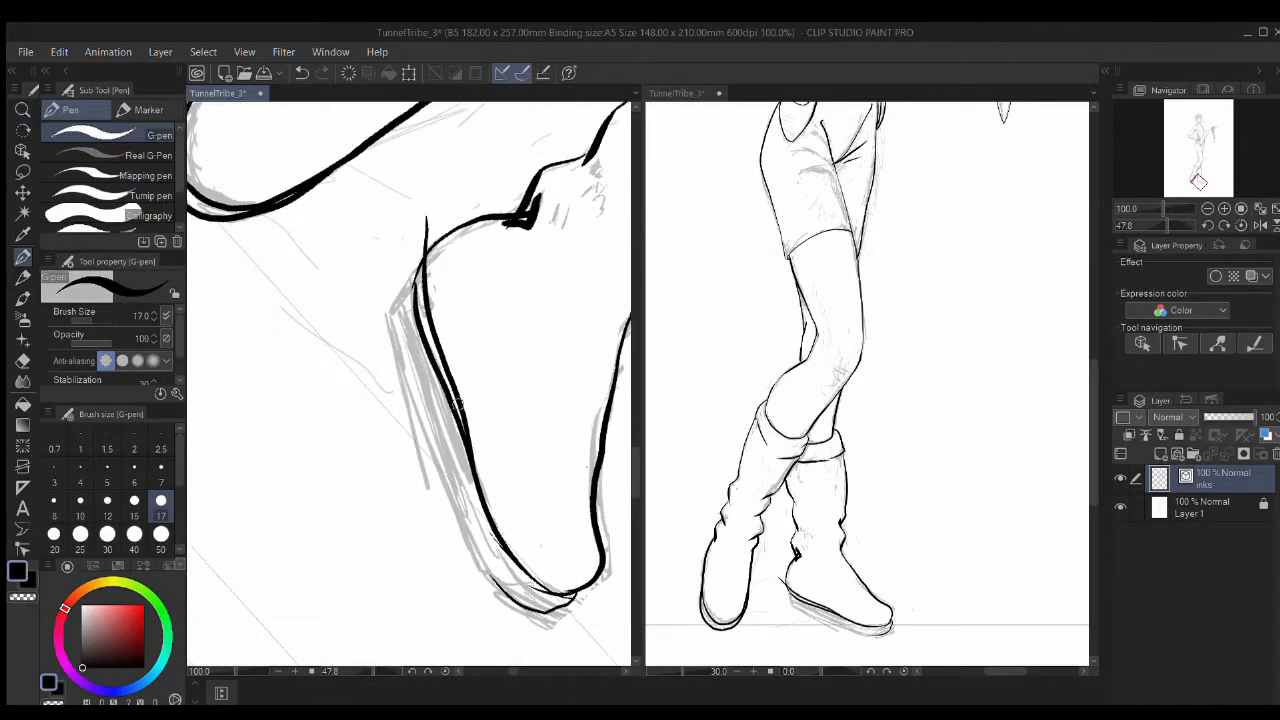
key(e)
drag(426, 311, 420, 320)
key(p)
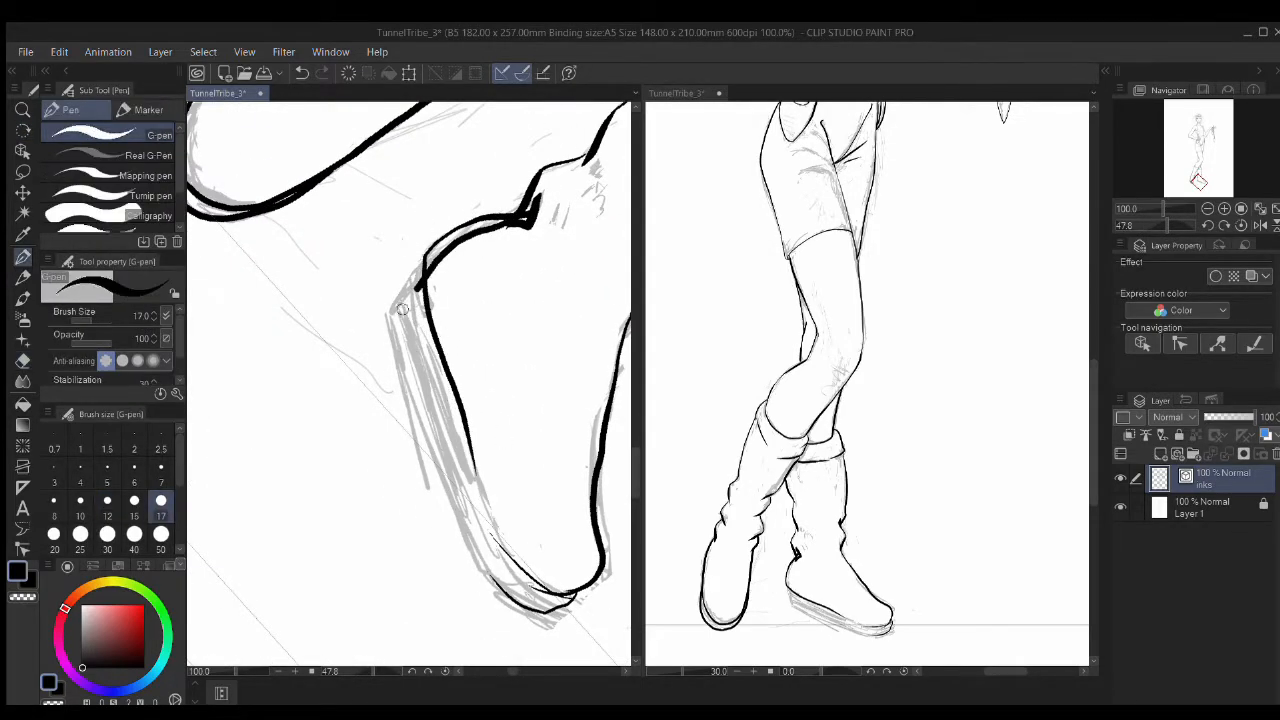
Step: Ink the back of the rear boot, then undo the outer boot stroke
drag(379, 375, 433, 250)
key(e)
drag(443, 424, 447, 336)
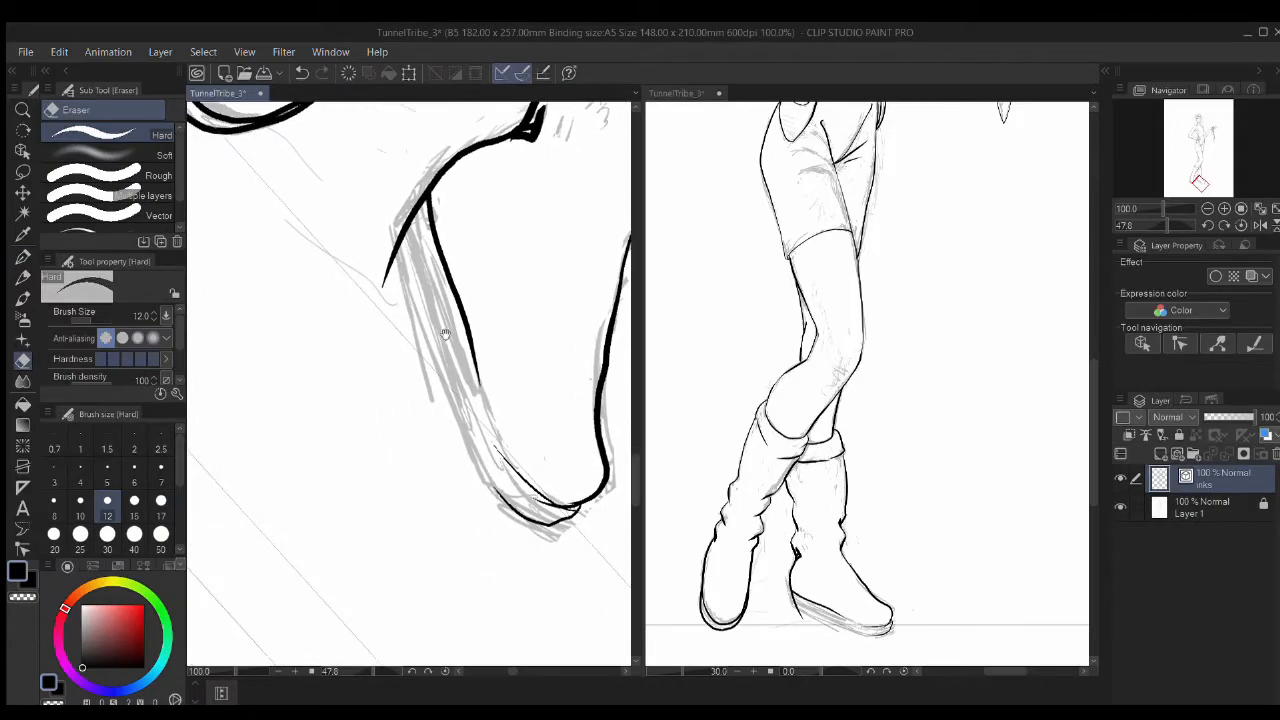
key(p)
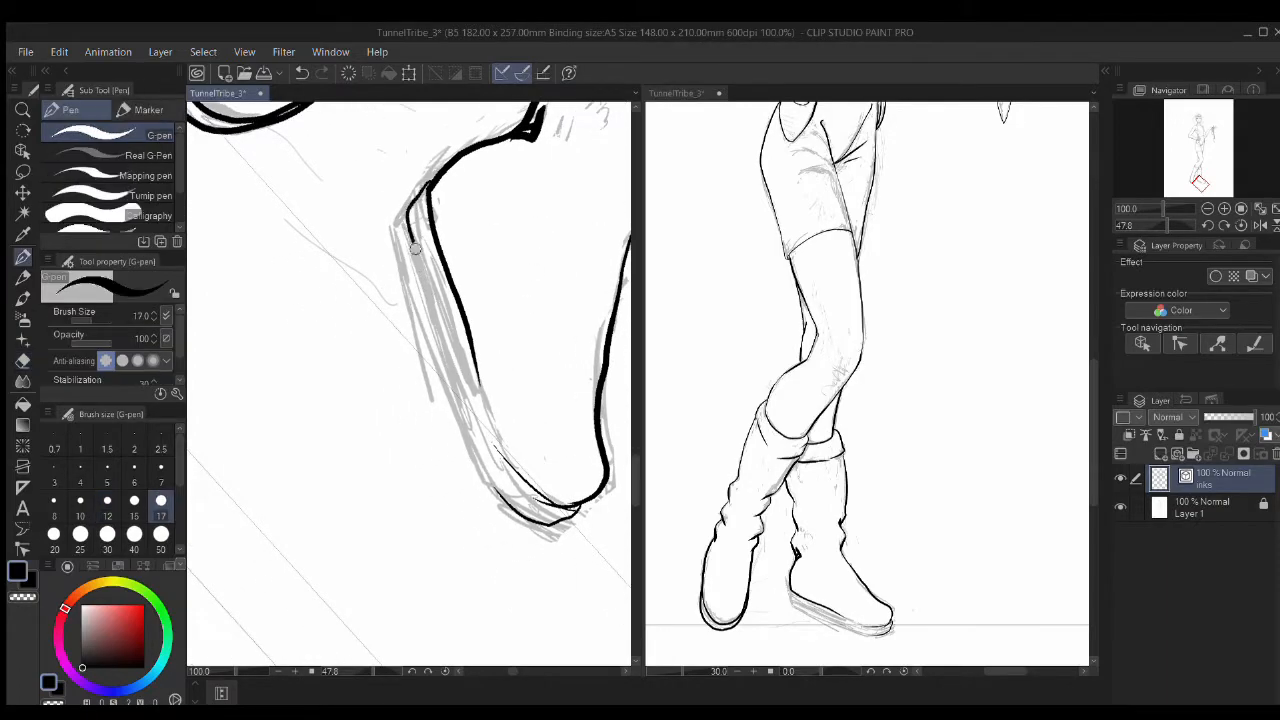
key(ctrl+z)
Step: Re-ink the rear boot's upper edge and tidy it with the Hard eraser
mouse_move(422, 274)
mouse_down()
mouse_move(457, 383)
mouse_move(410, 317)
mouse_up()
key(r)
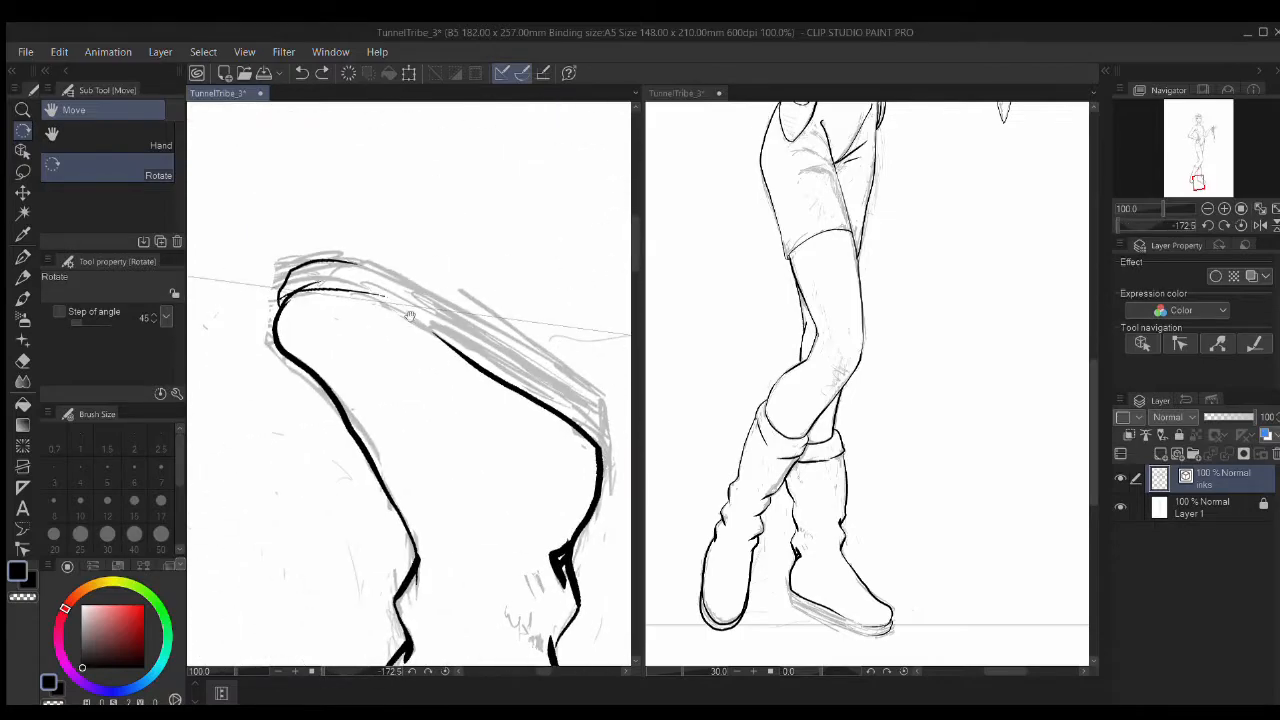
key(p)
drag(352, 263, 503, 343)
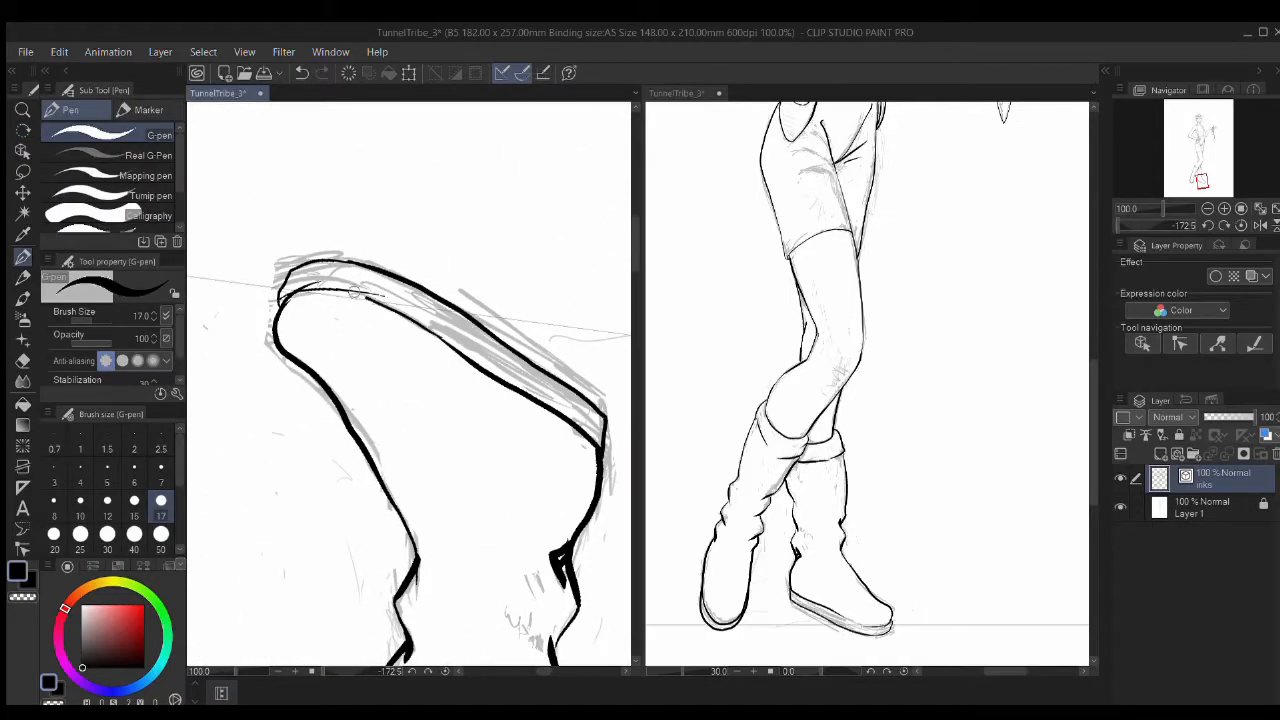
key(space)
drag(605, 465, 455, 375)
key(e)
key(space)
drag(302, 328, 522, 400)
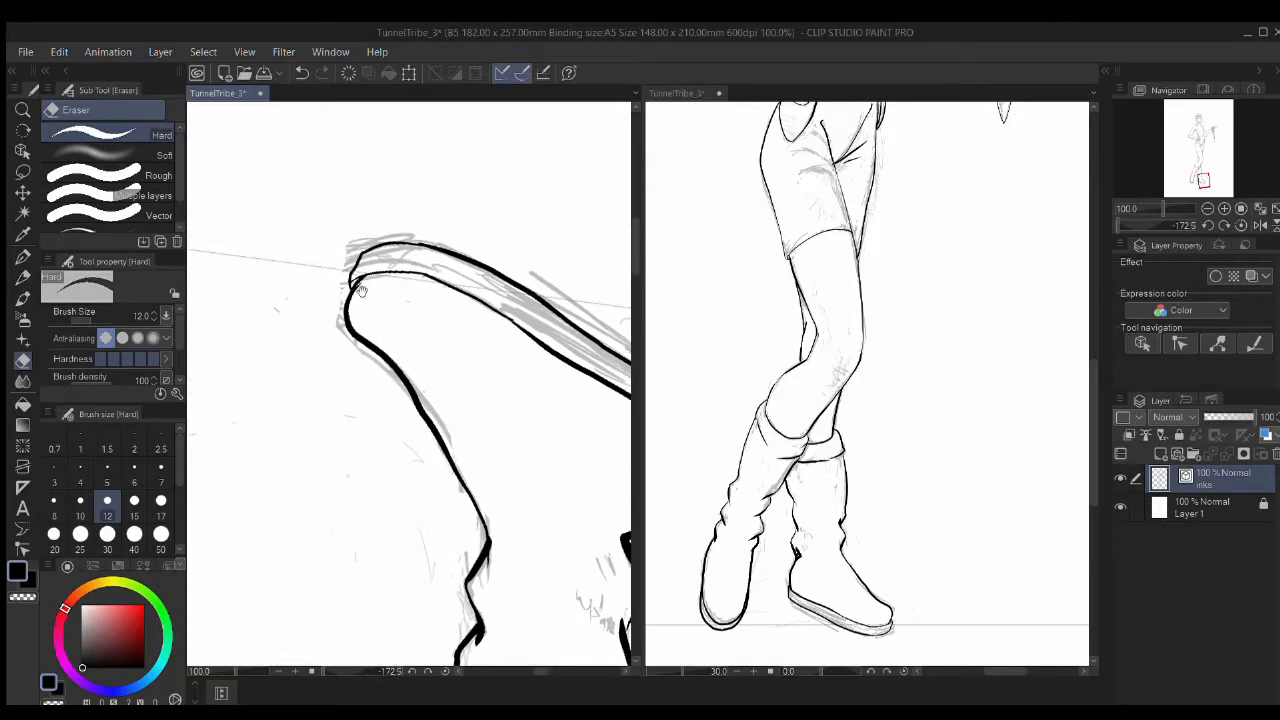
Step: Reset the view rotation and zoom out to bring the girl's head into view
scroll(461, 365, down, 2)
key(r)
scroll(400, 295, down, 10)
key(space)
scroll(440, 427, up, 5)
drag(420, 170, 508, 450)
scroll(440, 400, up, 4)
drag(370, 180, 410, 385)
scroll(407, 266, up, 3)
Step: Ink the zigzag hair outline above the headband and the curls to its right
key(p)
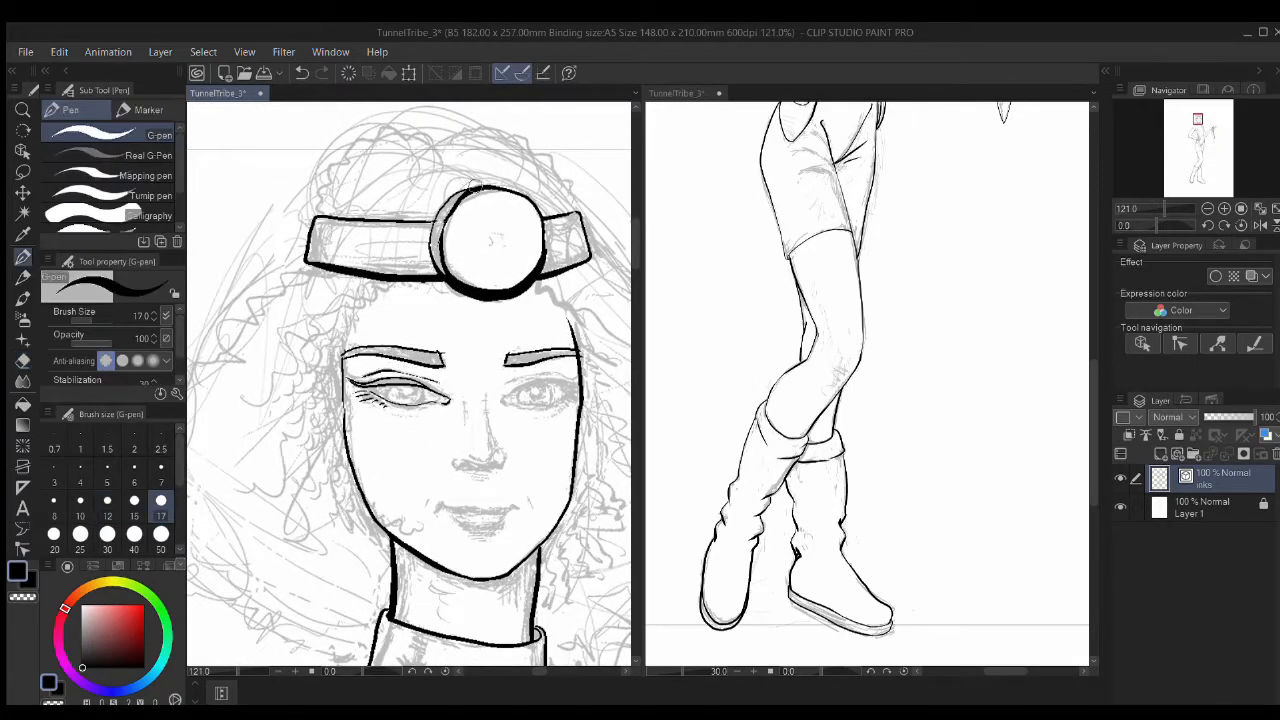
drag(415, 218, 280, 258)
drag(306, 188, 342, 160)
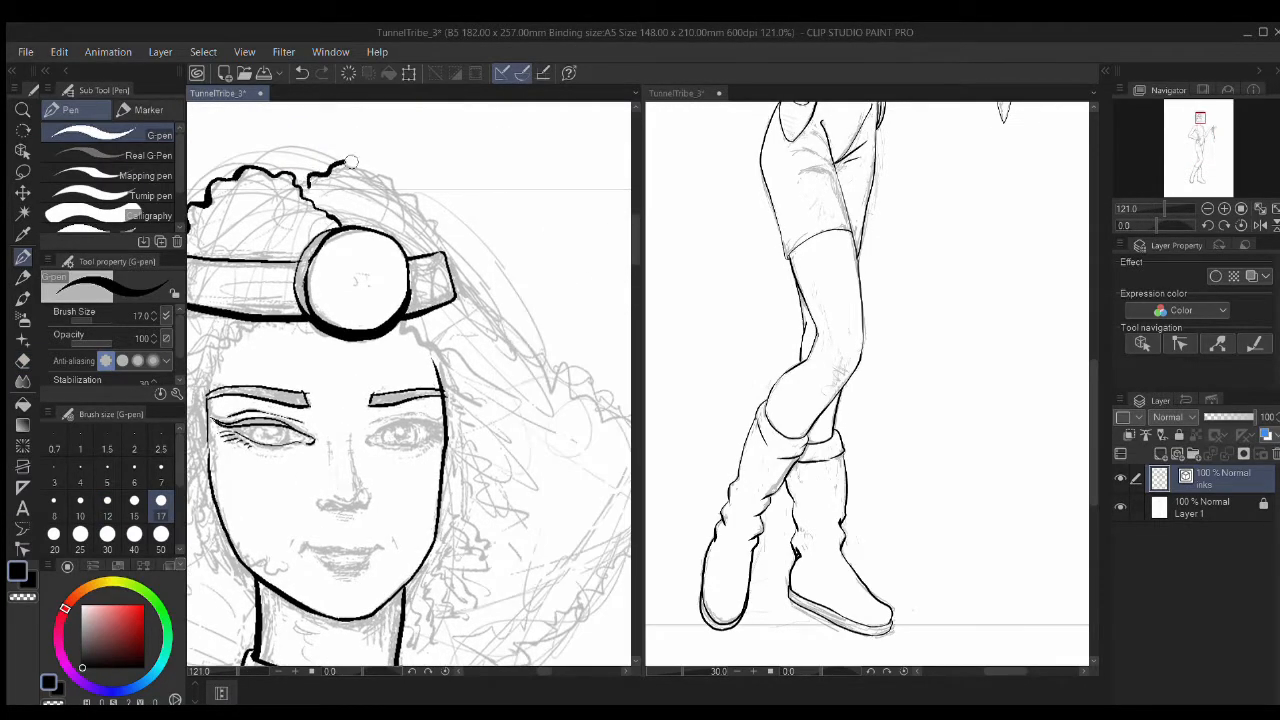
drag(457, 298, 479, 309)
drag(330, 320, 492, 263)
drag(368, 246, 279, 302)
Step: Ink the curls left of the headband and the hair outline down and up the left side
drag(466, 312, 257, 335)
drag(433, 275, 621, 440)
drag(568, 431, 497, 346)
mouse_move(548, 366)
mouse_down()
mouse_move(480, 465)
mouse_move(322, 578)
mouse_move(571, 466)
mouse_up()
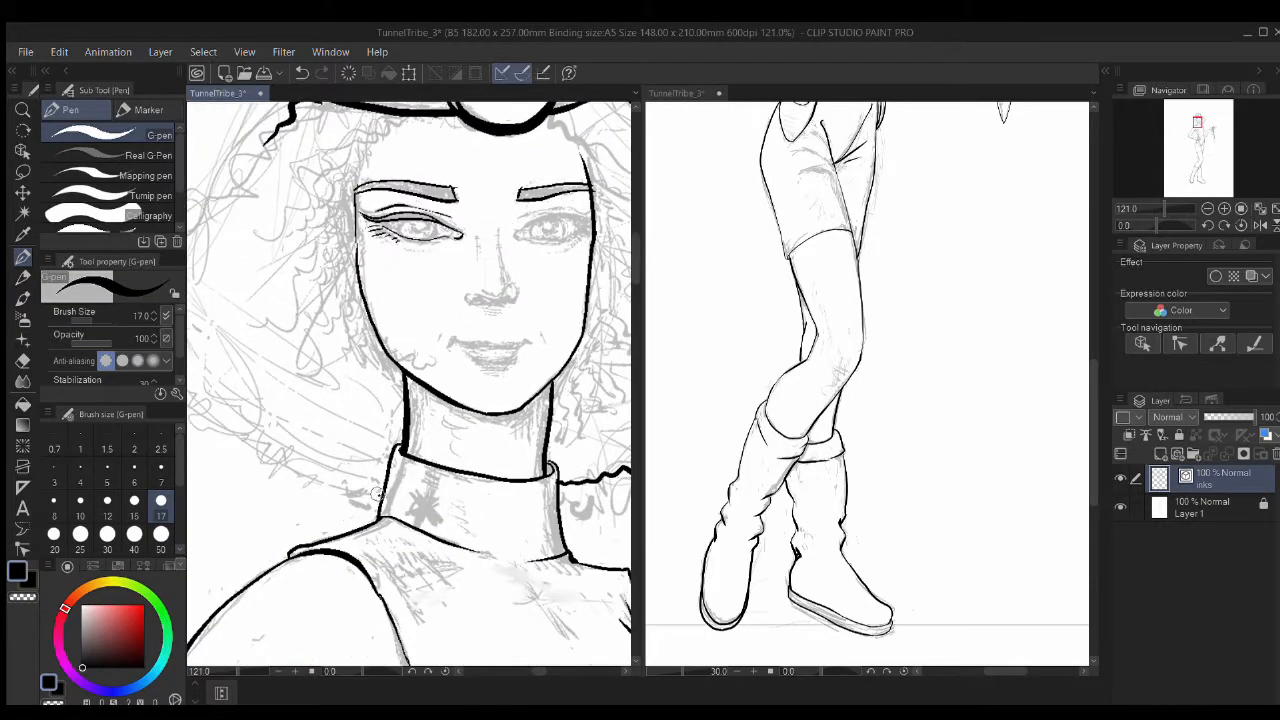
drag(272, 444, 432, 459)
drag(355, 425, 325, 240)
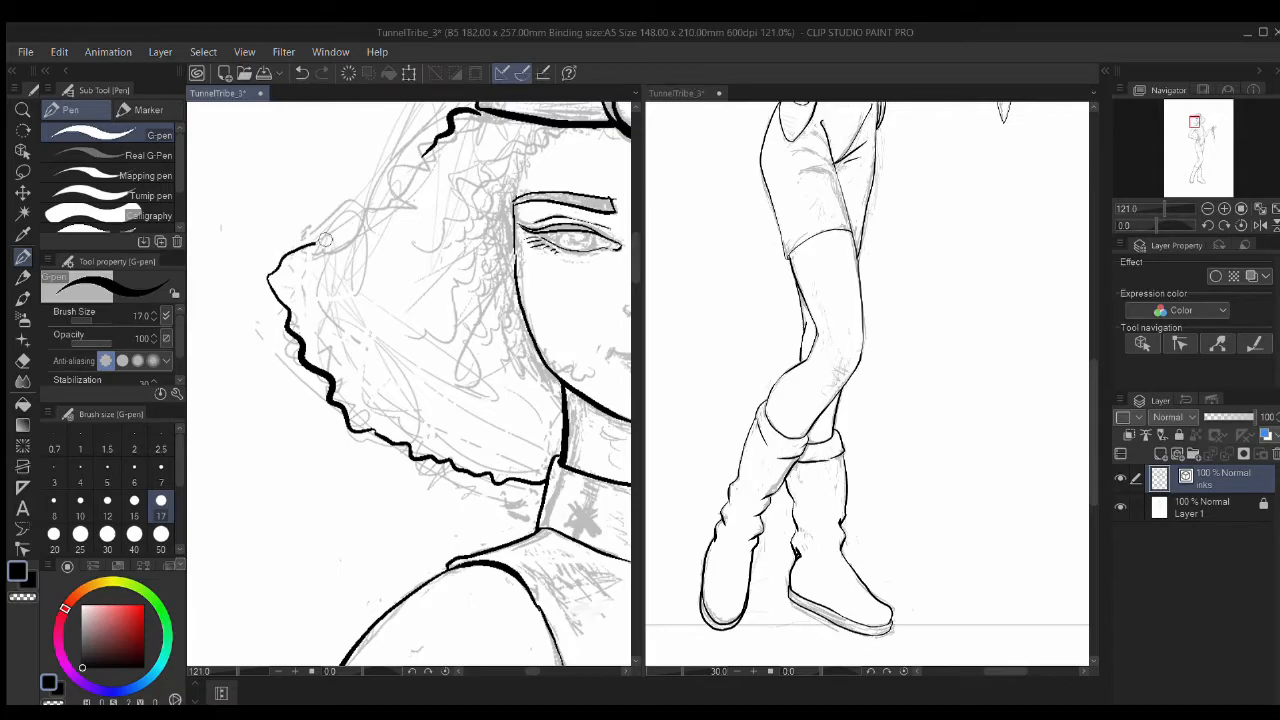
scroll(480, 285, down, 10)
scroll(385, 310, up, 5)
drag(518, 300, 351, 140)
scroll(385, 312, down, 2)
scroll(458, 376, down, 9)
Step: Ink a thick line along the belt edge in a rotated close-up
scroll(458, 378, up, 1)
click(818, 316)
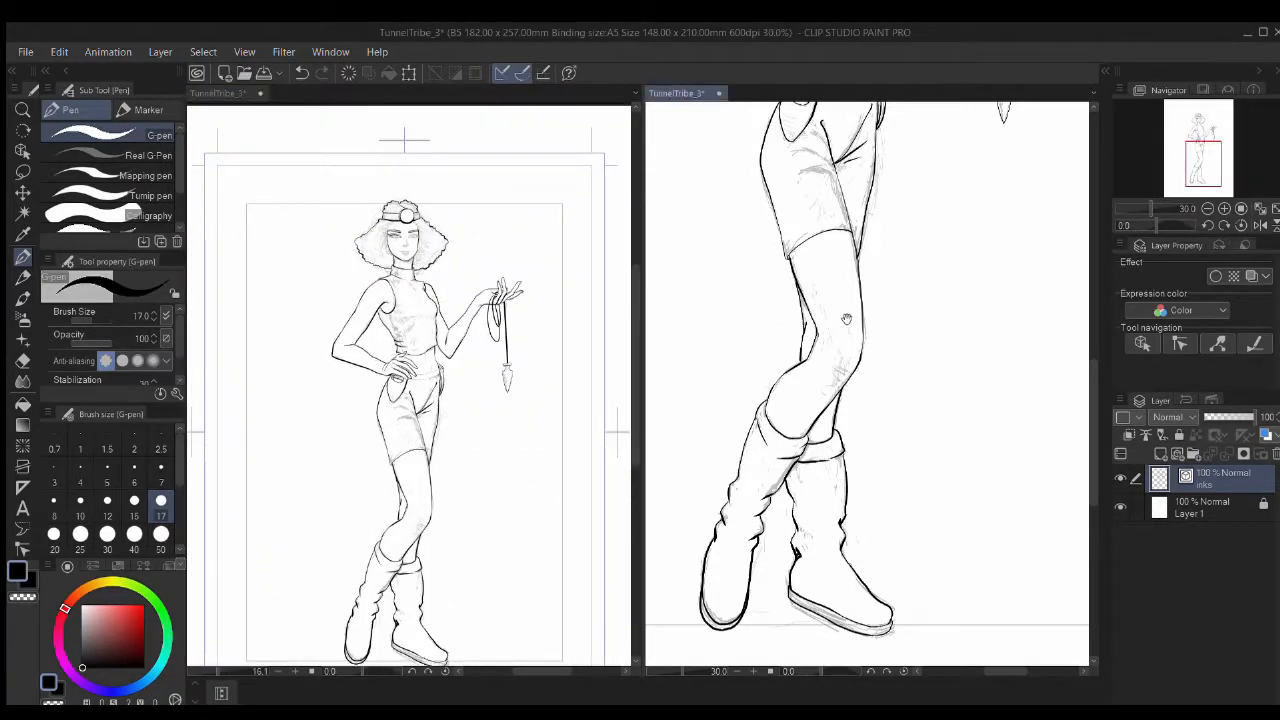
drag(818, 316, 822, 540)
scroll(822, 330, up, 6)
scroll(822, 328, up, 3)
scroll(421, 340, up, 11)
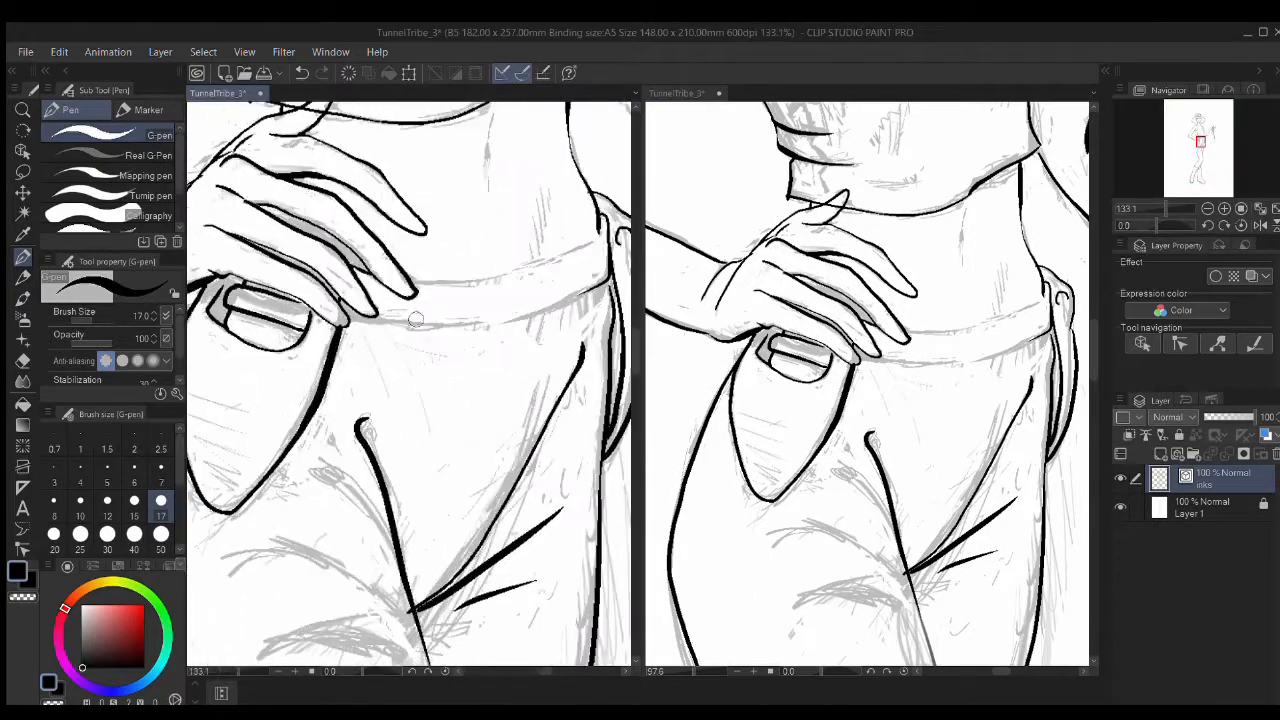
drag(524, 248, 357, 374)
drag(305, 315, 457, 331)
mouse_move(359, 308)
mouse_down()
mouse_move(491, 397)
mouse_move(556, 496)
mouse_up()
key(e)
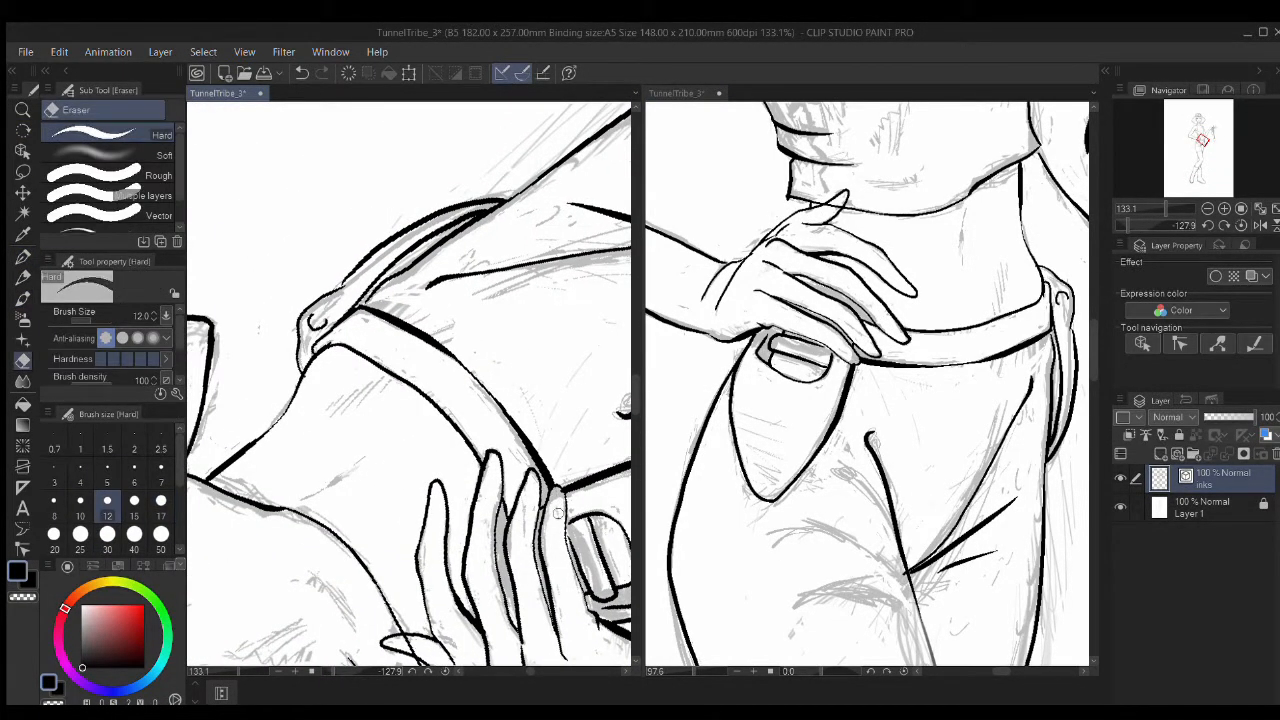
Step: Straighten the page upright, zoom into the face and ink the upper eyelid line
scroll(556, 494, up, 6)
scroll(520, 470, down, 5)
scroll(512, 487, down, 10)
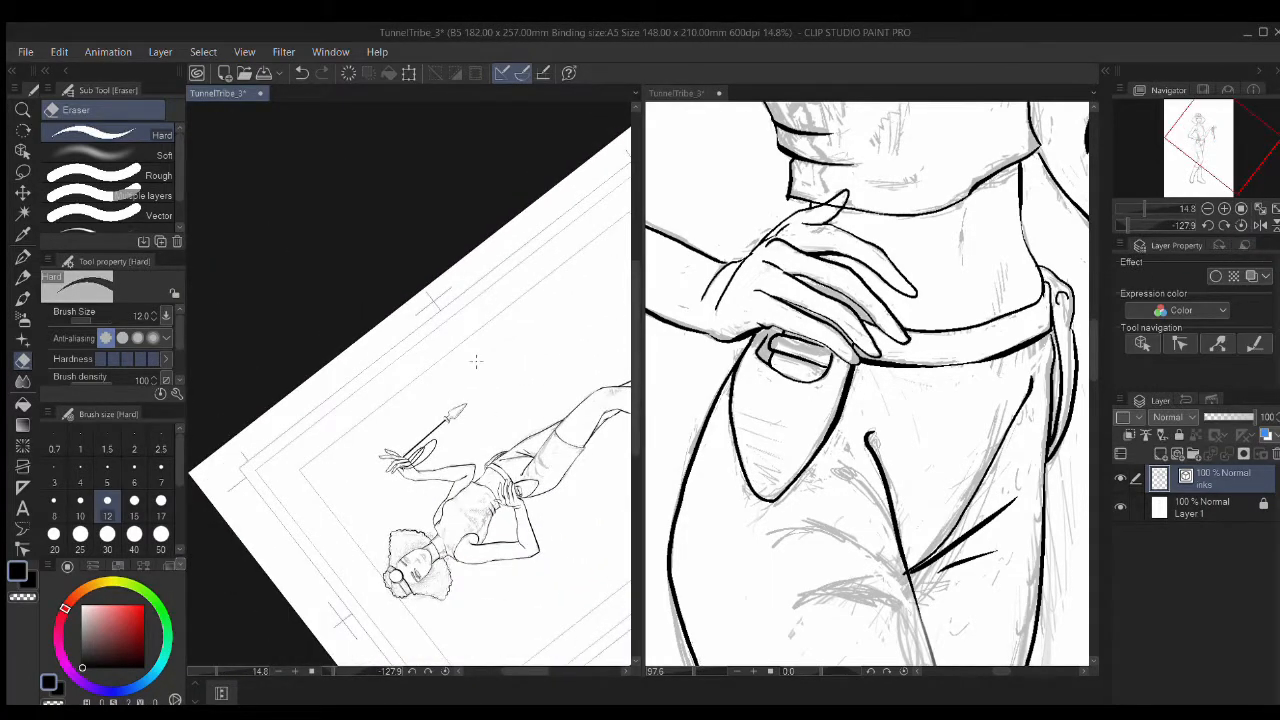
click(1240, 225)
drag(302, 429, 428, 401)
scroll(440, 370, up, 1)
scroll(428, 401, up, 1)
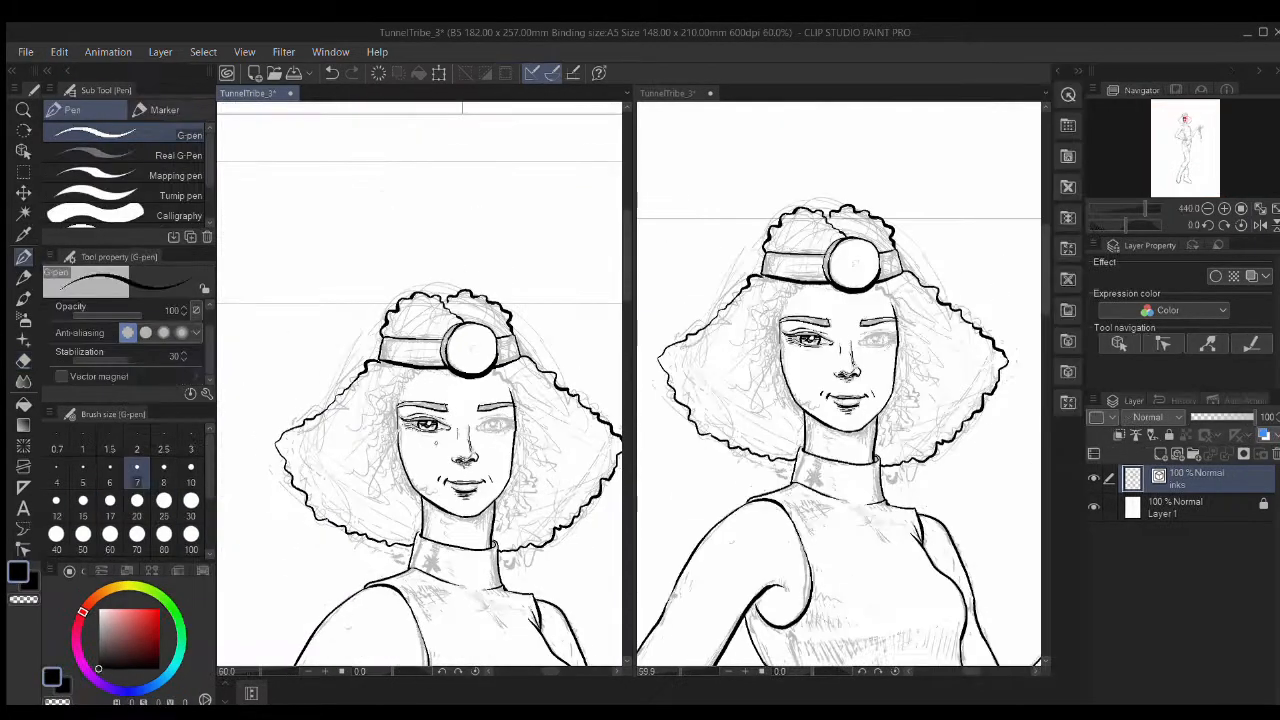
scroll(375, 395, up, 5)
drag(460, 345, 522, 344)
mouse_move(522, 344)
mouse_down()
mouse_move(384, 363)
mouse_move(470, 366)
mouse_up()
Step: Thicken the eyelid line, ink lashes at the outer corner and darken the iris outline
drag(336, 364, 440, 372)
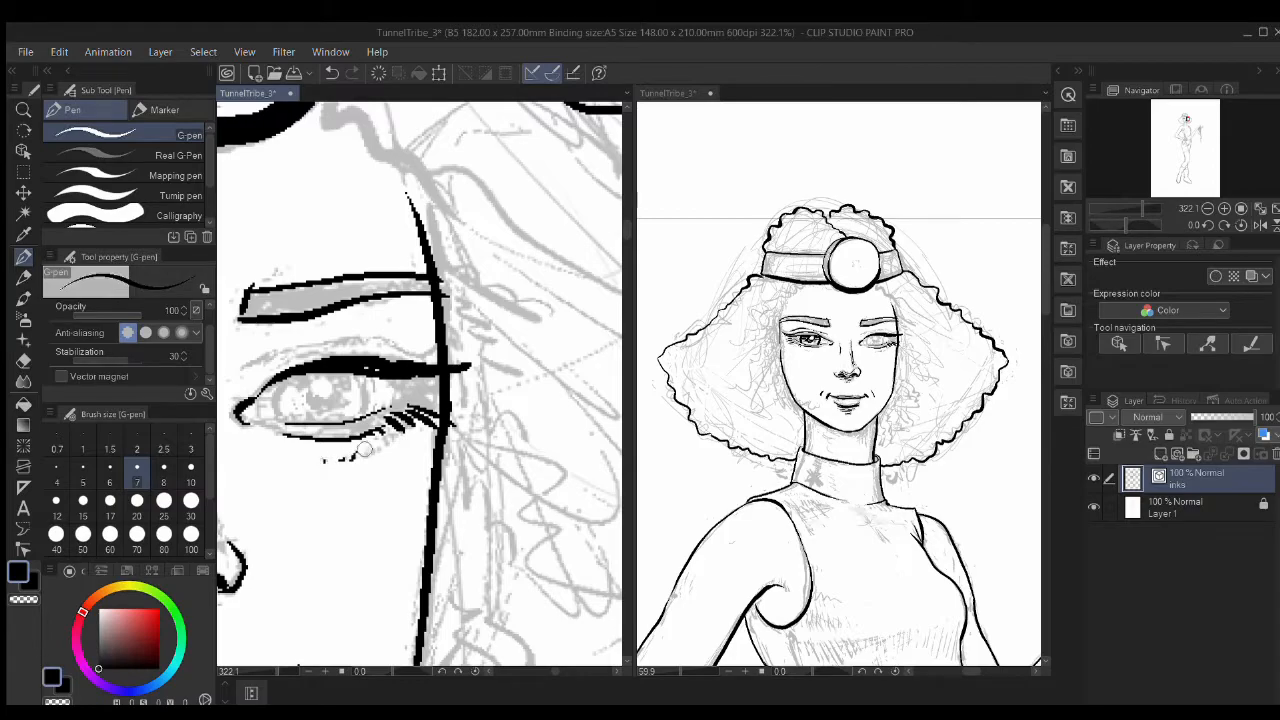
drag(417, 445, 431, 501)
drag(396, 430, 480, 435)
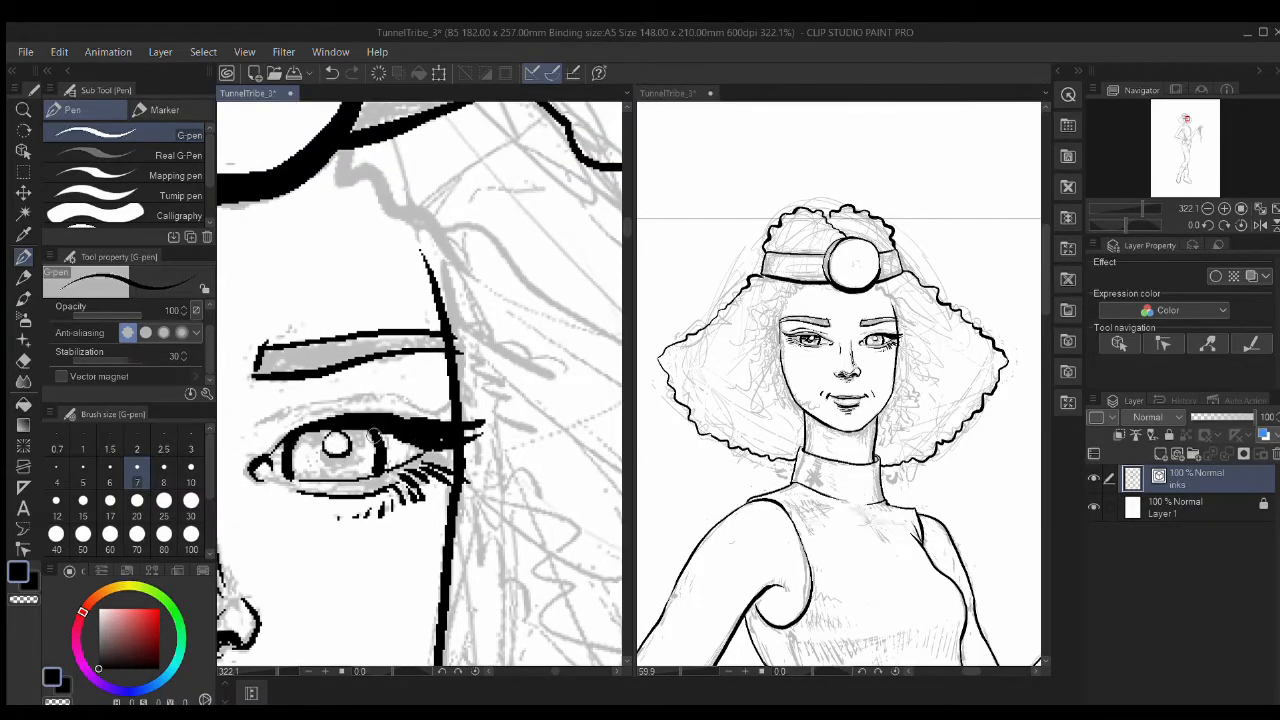
drag(352, 447, 340, 471)
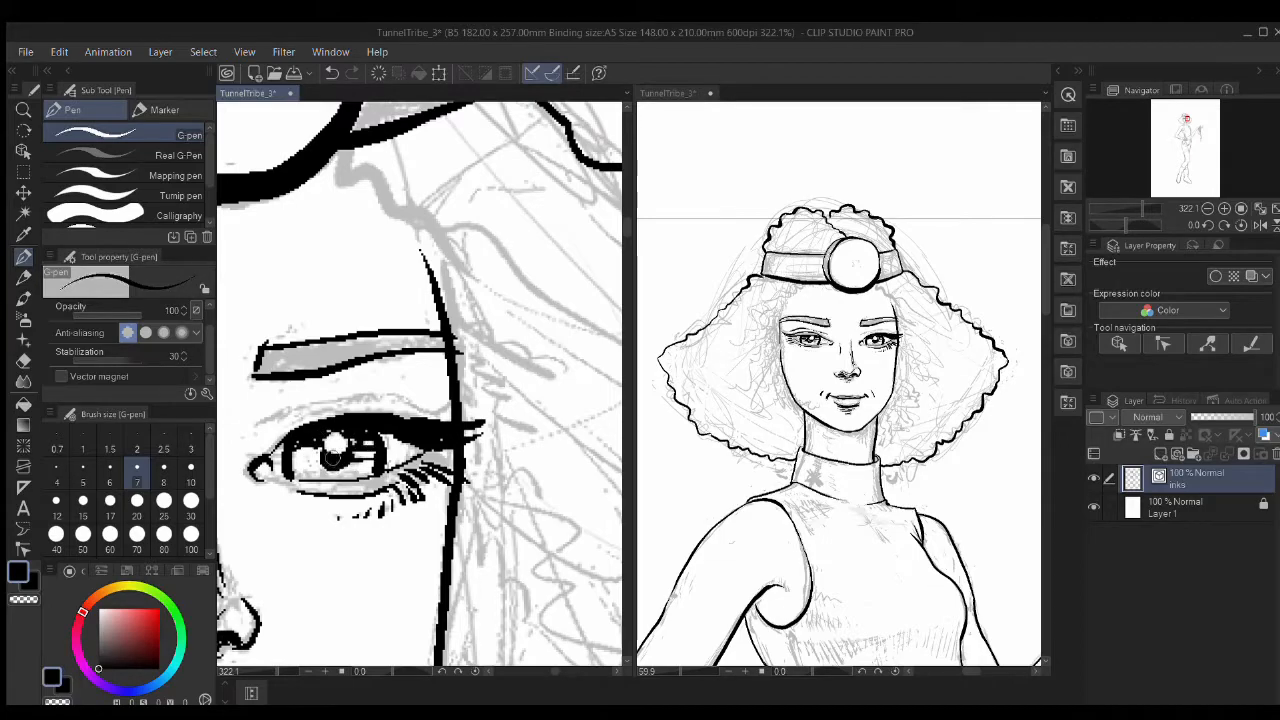
Step: Work on the other eye and the hair beside the face, then undo the stray jaw curl strokes
drag(425, 494, 463, 515)
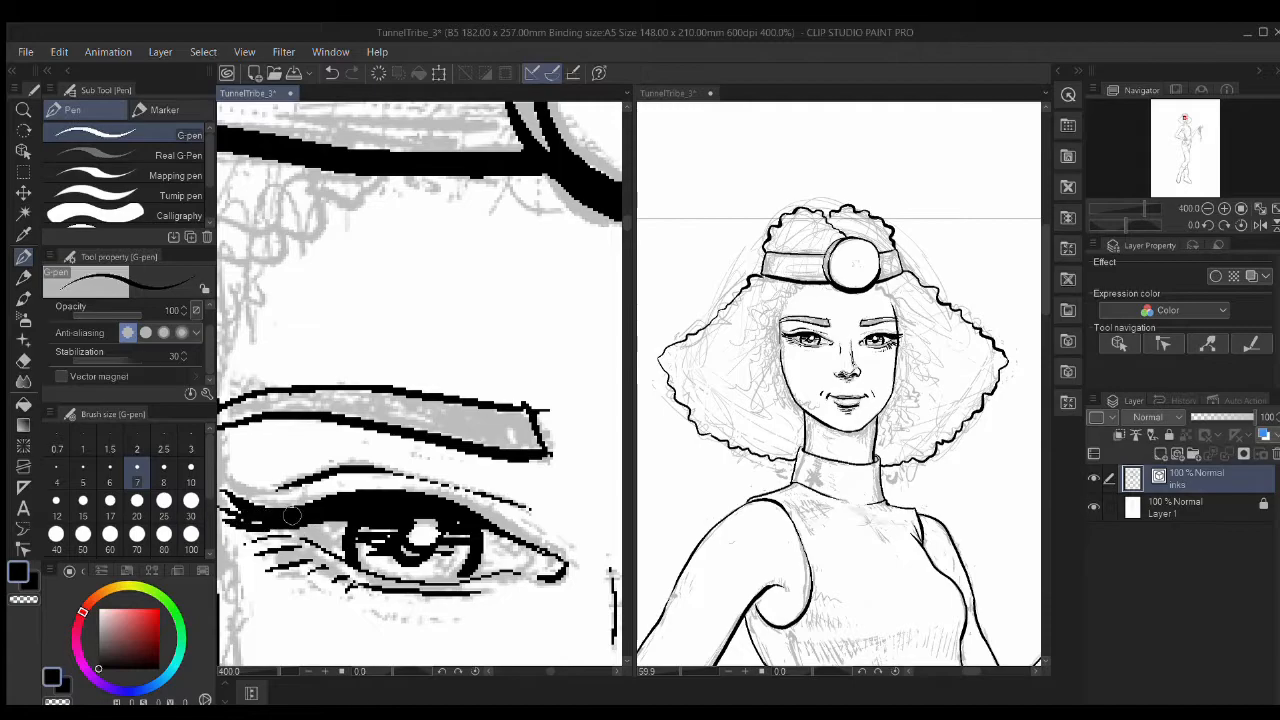
drag(394, 540, 270, 540)
drag(525, 520, 550, 362)
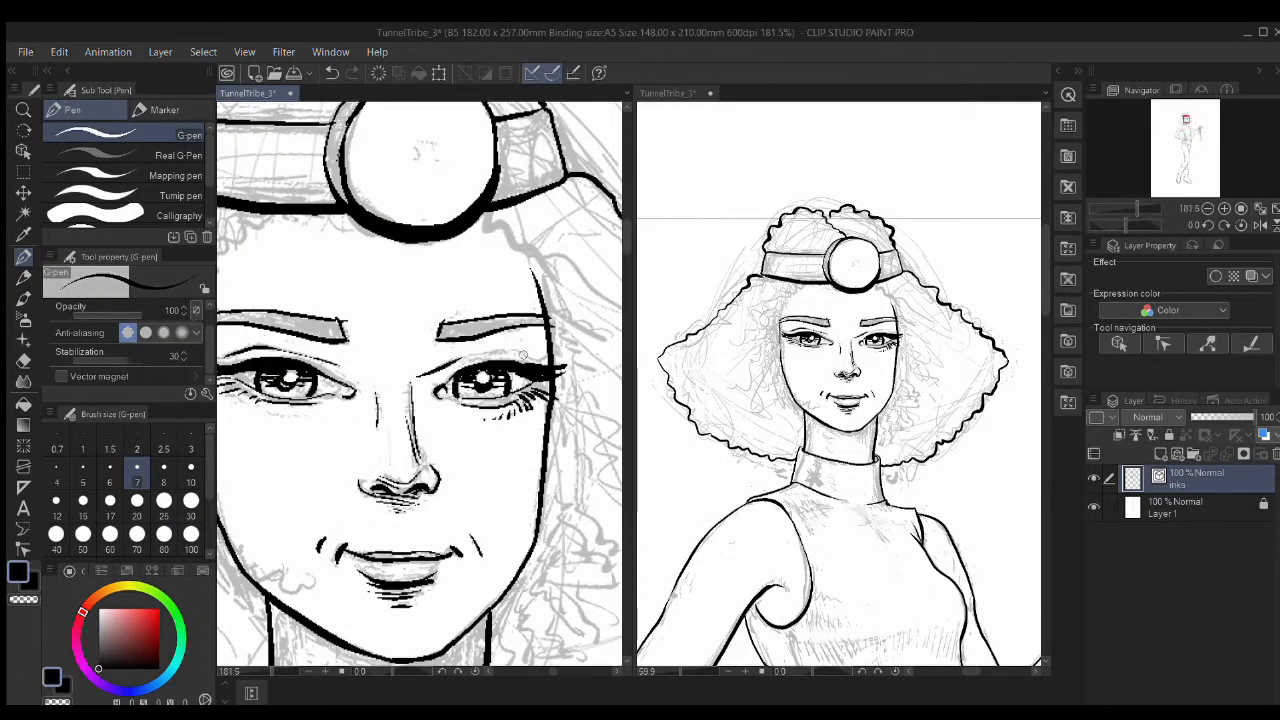
key(e)
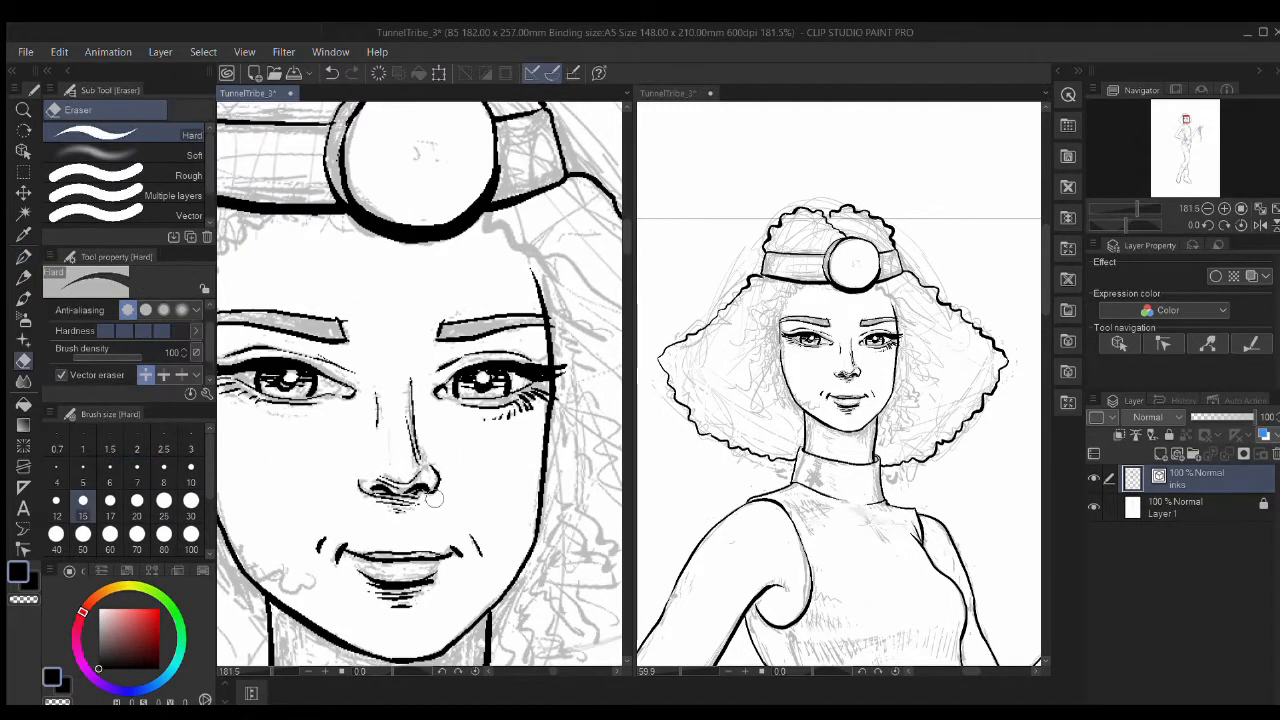
drag(430, 485, 370, 500)
drag(350, 543, 480, 497)
key(p)
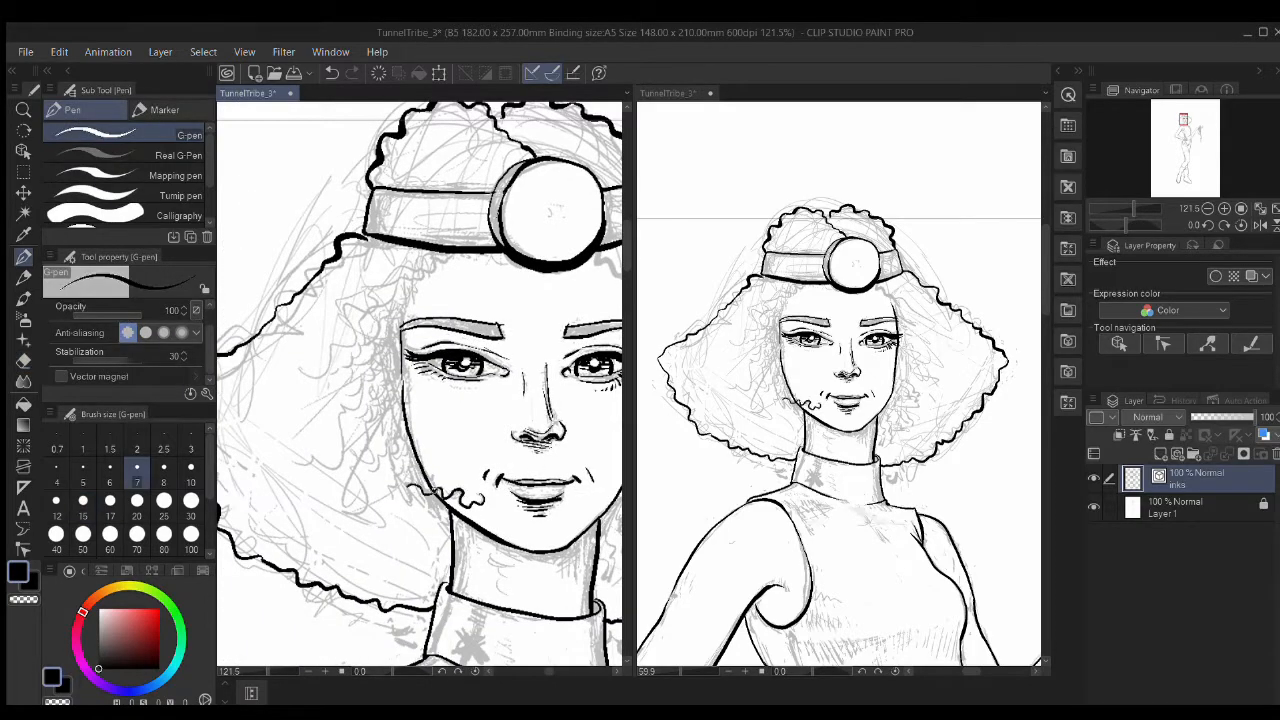
key(e)
scroll(422, 499, up, 10)
key(ctrl+z)
key(ctrl+z)
key(ctrl+z)
key(ctrl+z)
key(ctrl+z)
Step: Redraw the jaw curl with the G-pen and ink wavy hair strands near the headband
scroll(441, 484, down, 6)
key(p)
mouse_move(580, 498)
mouse_down()
mouse_move(525, 505)
mouse_move(452, 456)
mouse_up()
drag(570, 400, 246, 472)
drag(600, 420, 491, 457)
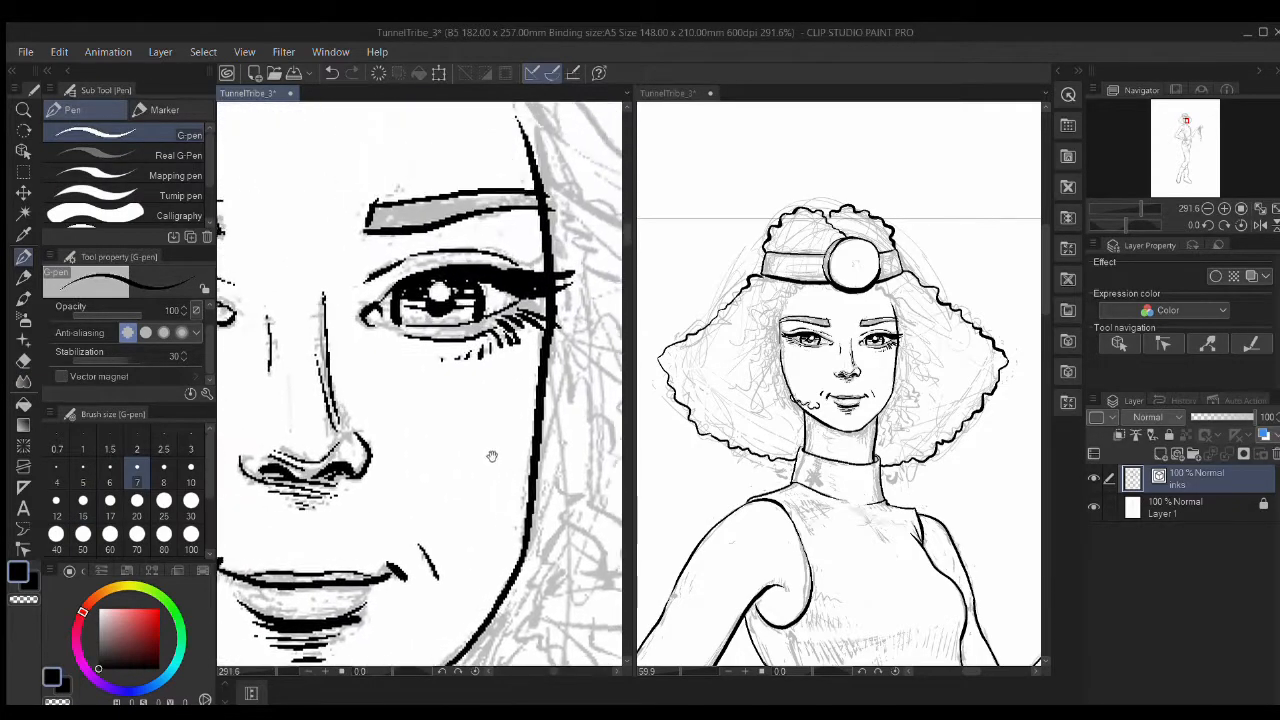
drag(509, 162, 446, 400)
drag(388, 258, 535, 403)
drag(462, 340, 614, 513)
drag(492, 443, 614, 592)
drag(508, 518, 584, 630)
Step: Ink wavy hair under the headband, a short curl, and wavy hair above it
drag(612, 345, 469, 407)
mouse_move(332, 286)
mouse_down()
mouse_move(494, 464)
mouse_move(393, 404)
mouse_up()
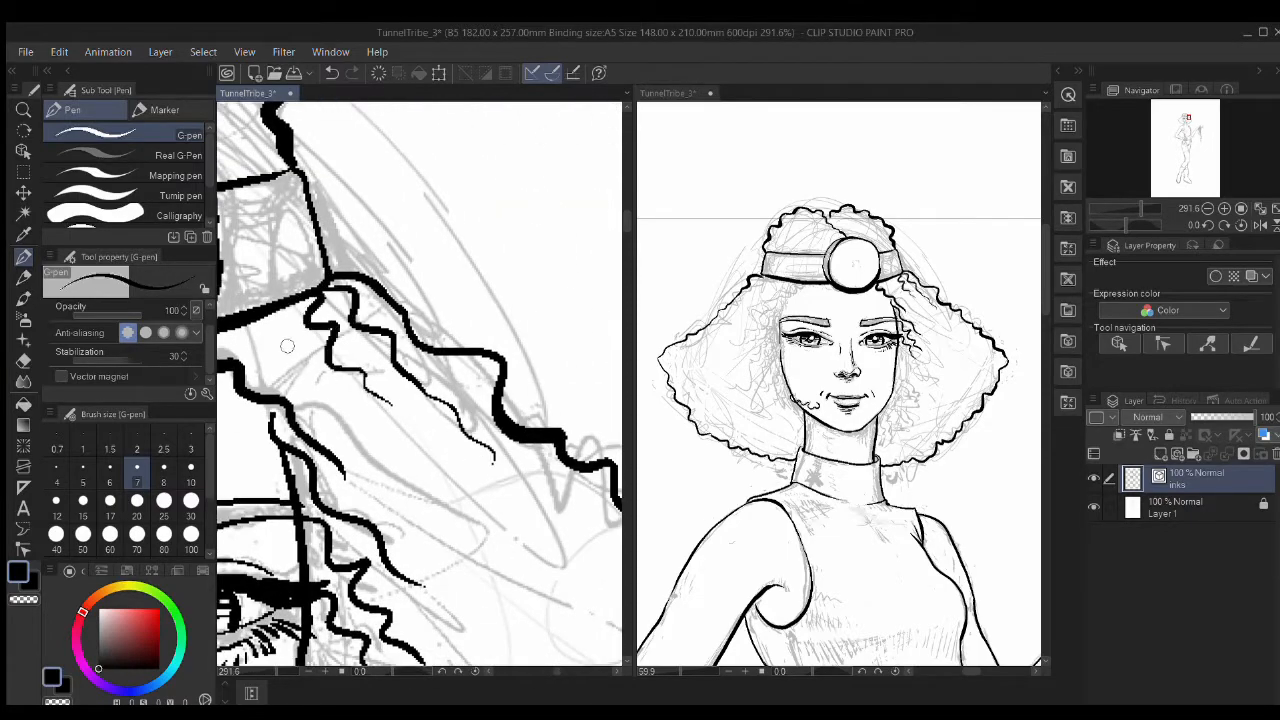
drag(287, 312, 316, 385)
drag(240, 350, 382, 365)
drag(385, 343, 424, 381)
drag(410, 320, 440, 496)
drag(454, 372, 402, 280)
drag(432, 372, 380, 290)
drag(240, 335, 612, 368)
Step: Add short strokes beside the lens, an S-curl, and tapered strokes around the parting
mouse_move(500, 393)
mouse_down()
mouse_move(481, 380)
mouse_move(495, 334)
mouse_up()
mouse_move(438, 391)
mouse_down()
mouse_move(472, 327)
mouse_move(408, 388)
mouse_up()
mouse_move(384, 328)
mouse_down()
mouse_move(352, 332)
mouse_move(290, 384)
mouse_up()
drag(500, 320, 366, 347)
drag(442, 316, 381, 328)
mouse_move(424, 302)
mouse_down()
mouse_move(334, 294)
mouse_move(306, 246)
mouse_up()
mouse_move(406, 276)
mouse_down()
mouse_move(414, 242)
mouse_move(438, 230)
mouse_up()
mouse_move(424, 292)
mouse_down()
mouse_move(476, 235)
mouse_move(501, 266)
mouse_up()
drag(466, 332, 532, 296)
Step: Ink wavy curls below the headband, redo one strand, and add a stroke near the cheek
mouse_move(290, 578)
mouse_down()
mouse_move(530, 285)
mouse_move(312, 424)
mouse_move(264, 487)
mouse_up()
drag(416, 364, 362, 474)
drag(432, 496, 428, 349)
drag(386, 228, 264, 401)
key(ctrl+z)
drag(388, 262, 266, 438)
drag(387, 350, 293, 524)
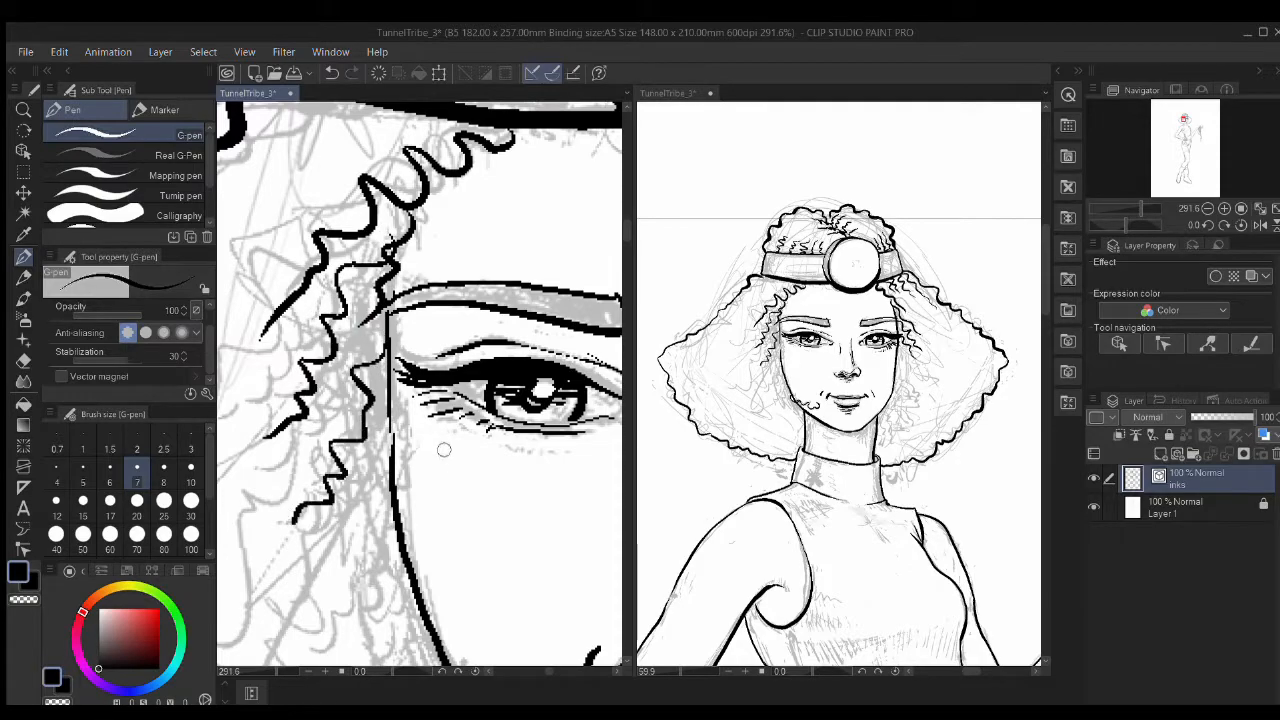
scroll(444, 450, down, 5)
scroll(460, 460, up, 3)
key(e)
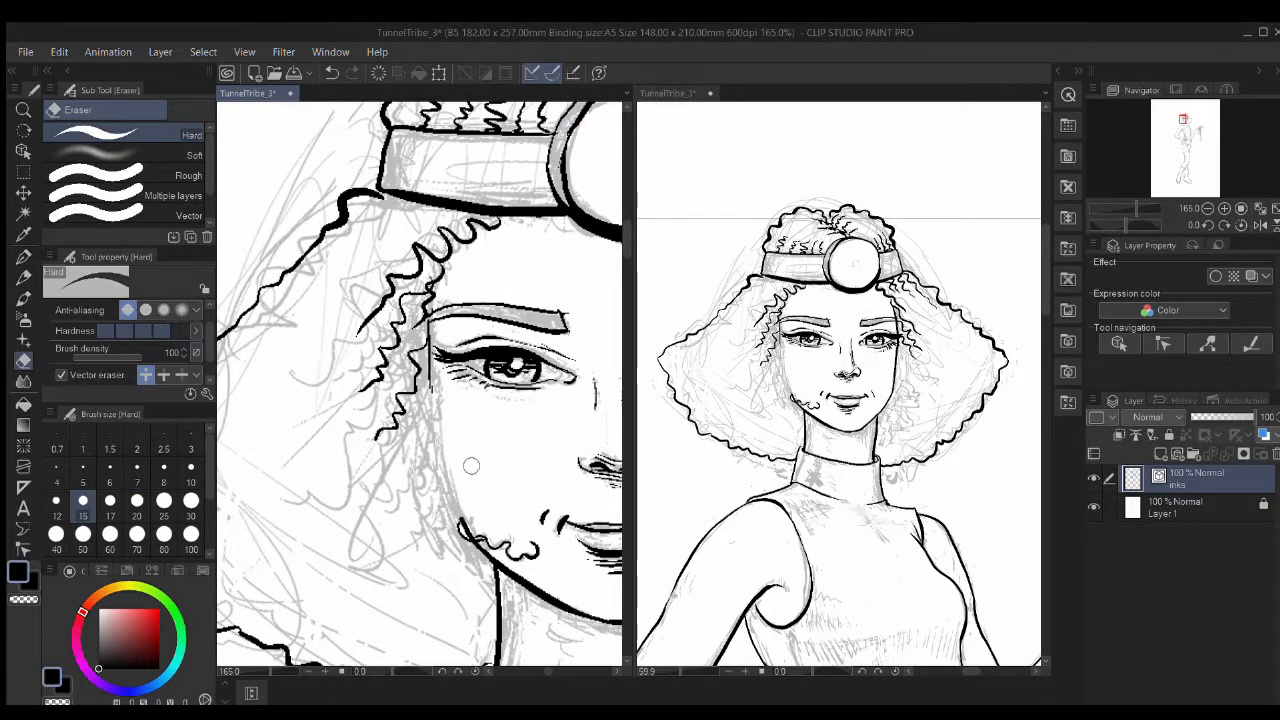
key(p)
drag(433, 398, 440, 441)
Step: Fill the gap in the jawline with an ink stroke
drag(503, 570, 481, 563)
mouse_move(482, 457)
mouse_down()
mouse_move(281, 319)
mouse_move(538, 456)
mouse_up()
scroll(472, 390, up, 5)
scroll(476, 450, down, 4)
mouse_move(453, 354)
mouse_down()
mouse_move(467, 412)
mouse_move(457, 265)
mouse_up()
scroll(505, 428, down, 6)
scroll(475, 399, up, 4)
drag(529, 331, 490, 447)
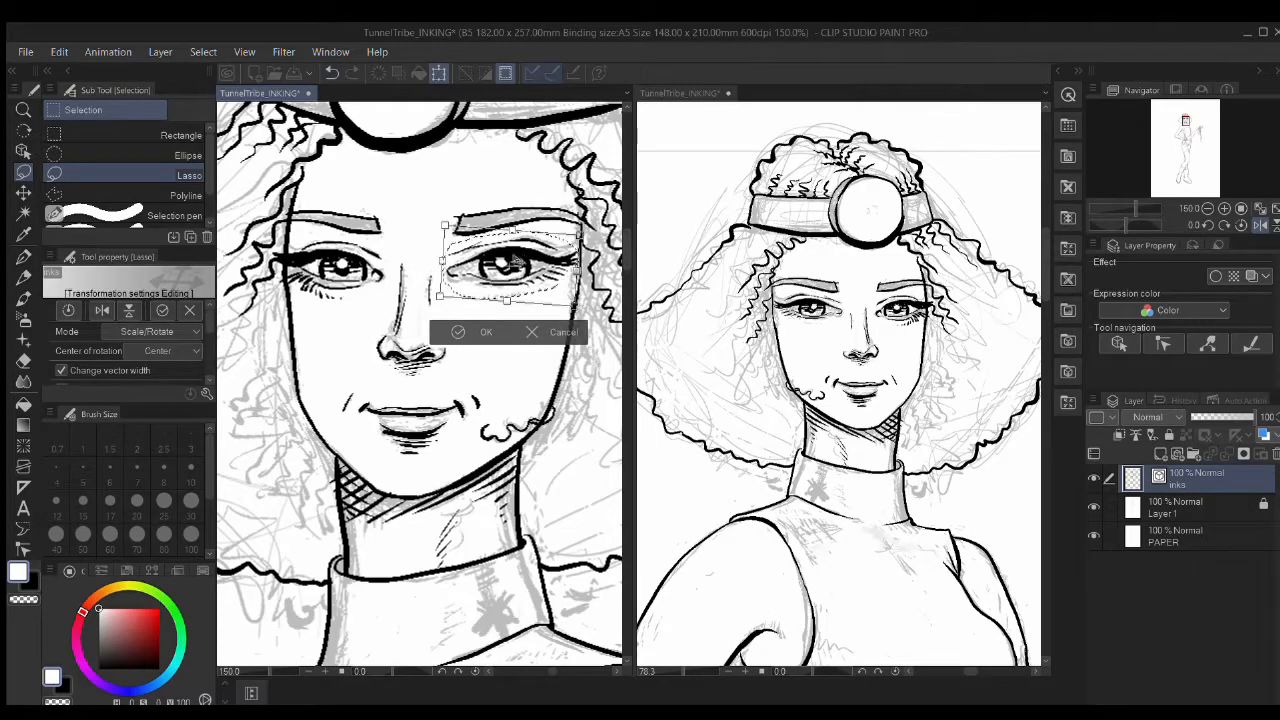
Step: Nudge the transformed eye slightly down and to the right
drag(516, 262, 519, 266)
scroll(517, 265, up, 7)
scroll(488, 256, down, 5)
scroll(488, 256, down, 3)
Step: Confirm the eye transform, clear the selection, and toggle the sketch layer to check inks
scroll(420, 340, down, 1)
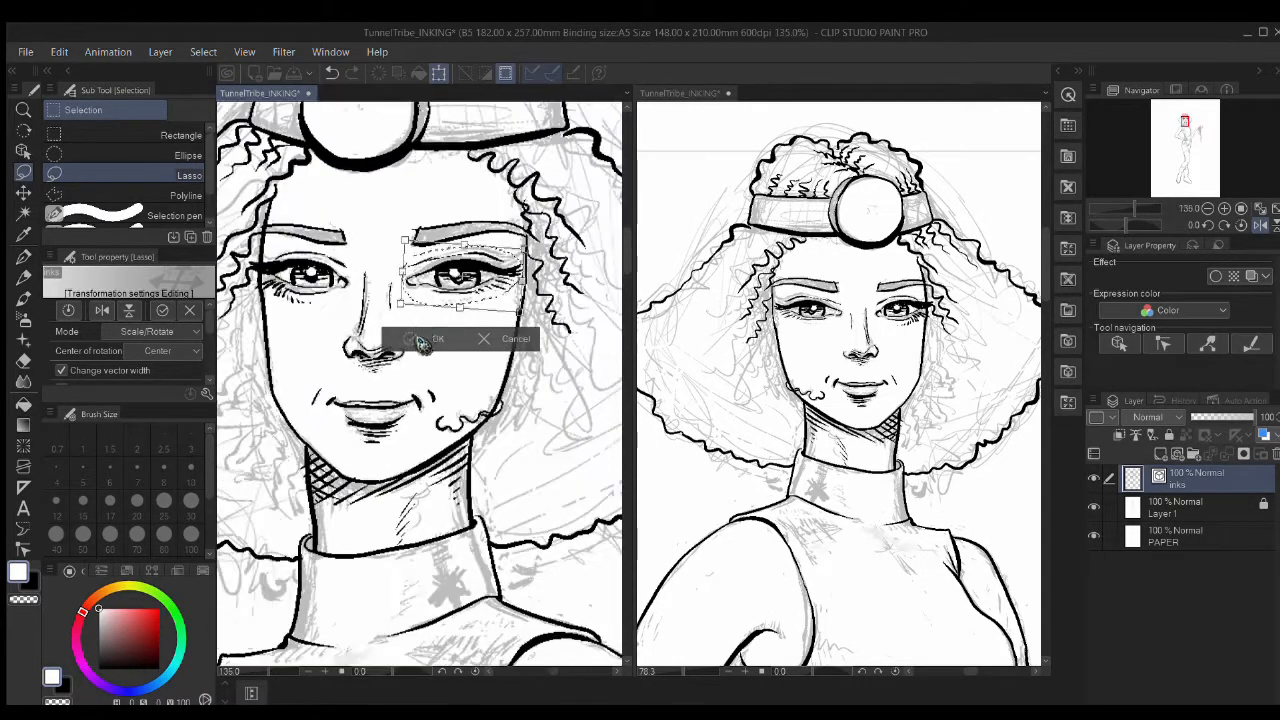
scroll(420, 342, down, 3)
click(396, 362)
key(ctrl+d)
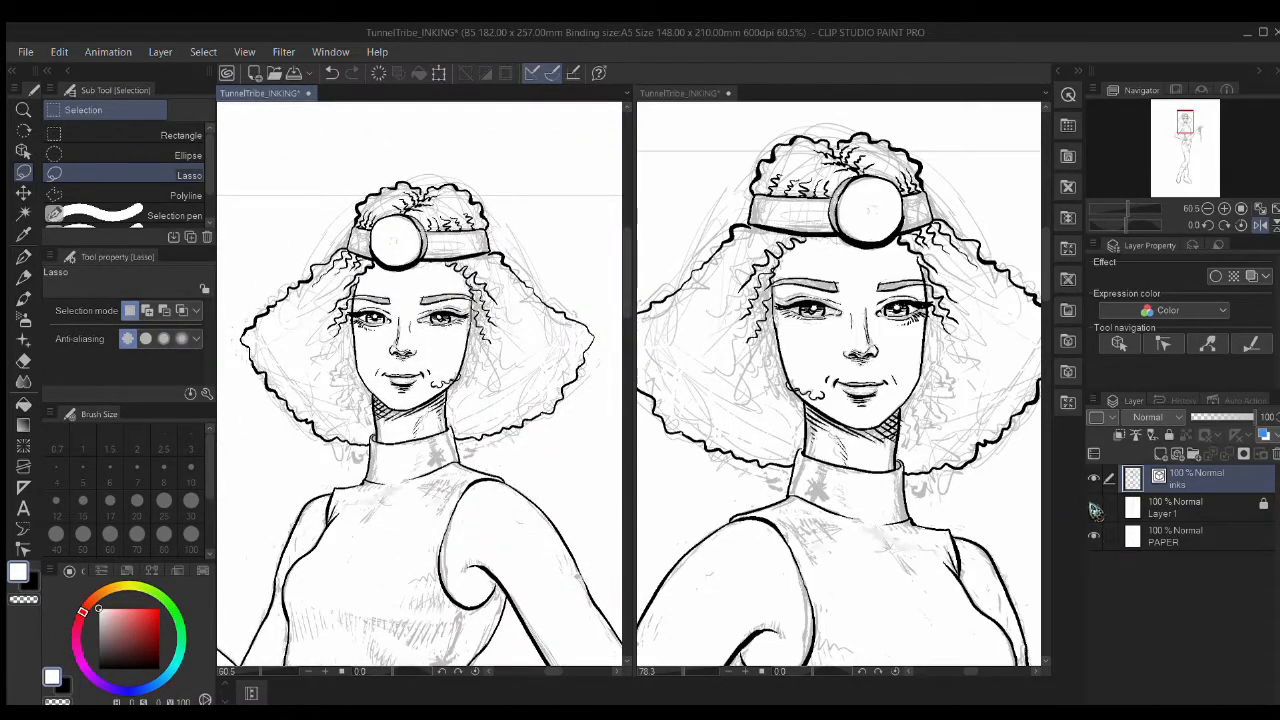
click(1097, 514)
click(1097, 514)
Step: Redraw the collar star in black as X lacing with rounded ends
scroll(446, 328, up, 5)
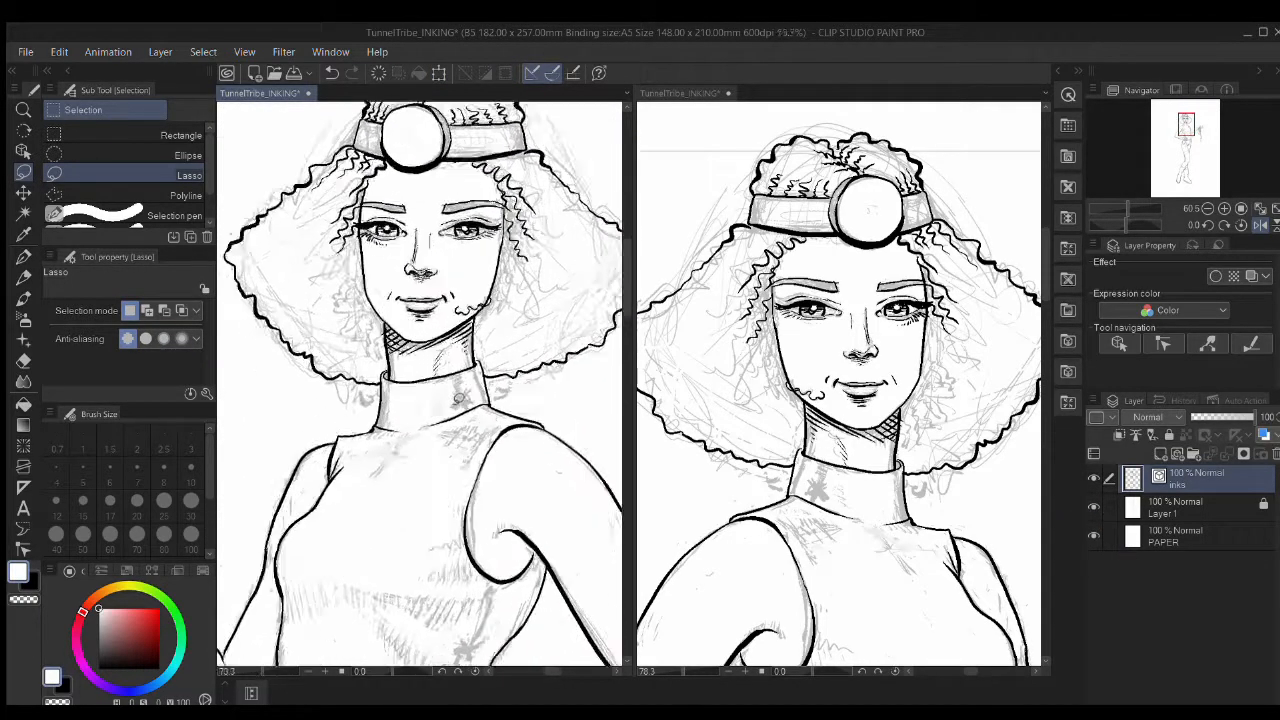
key(p)
key(x)
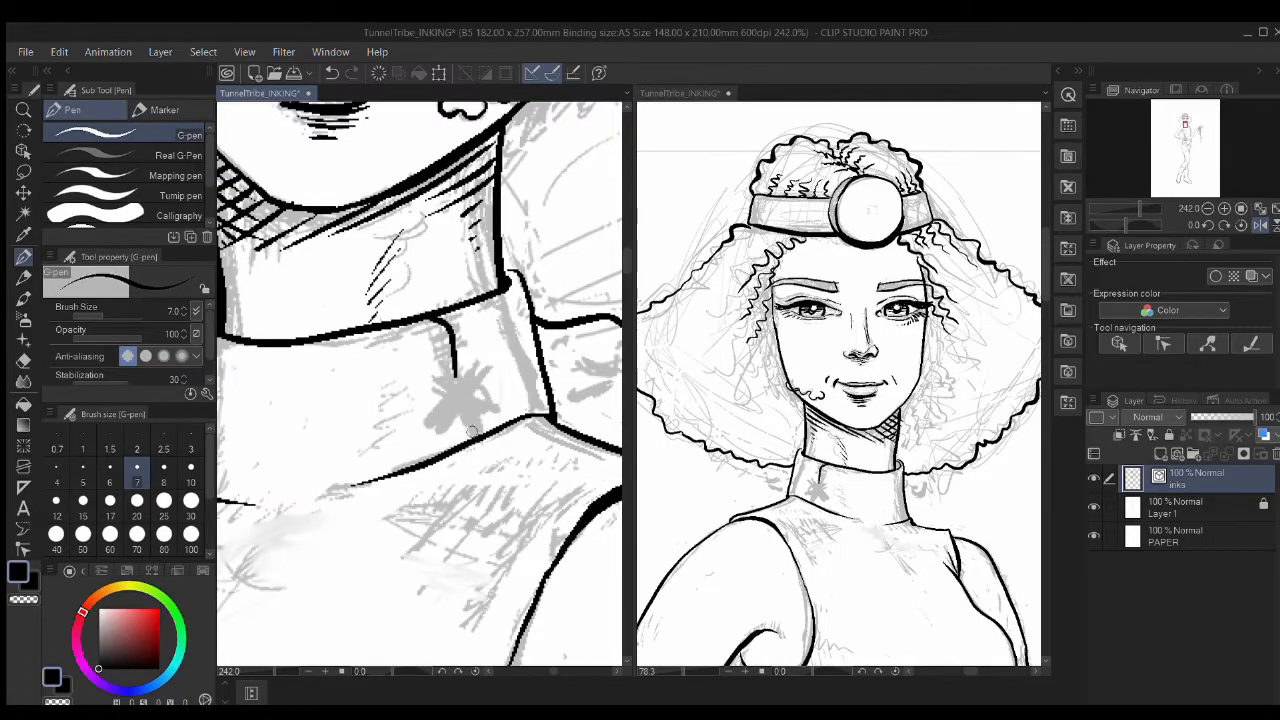
key(e)
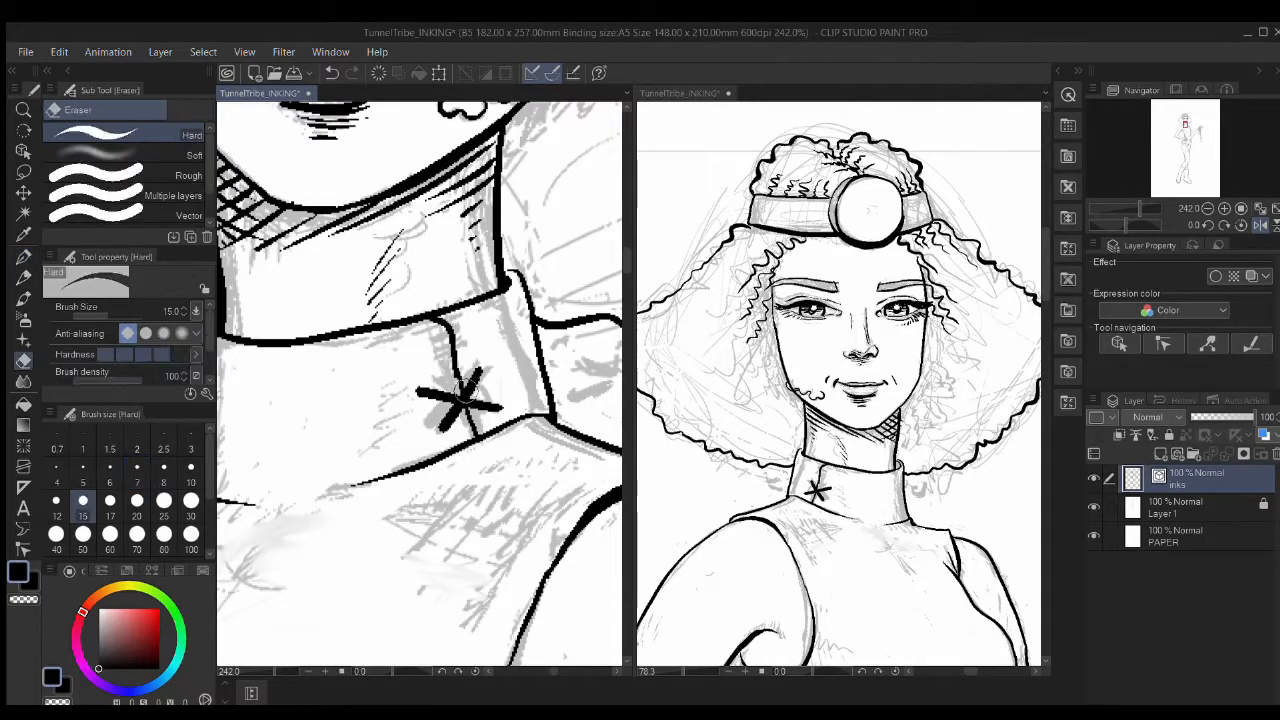
key(p)
drag(490, 362, 464, 398)
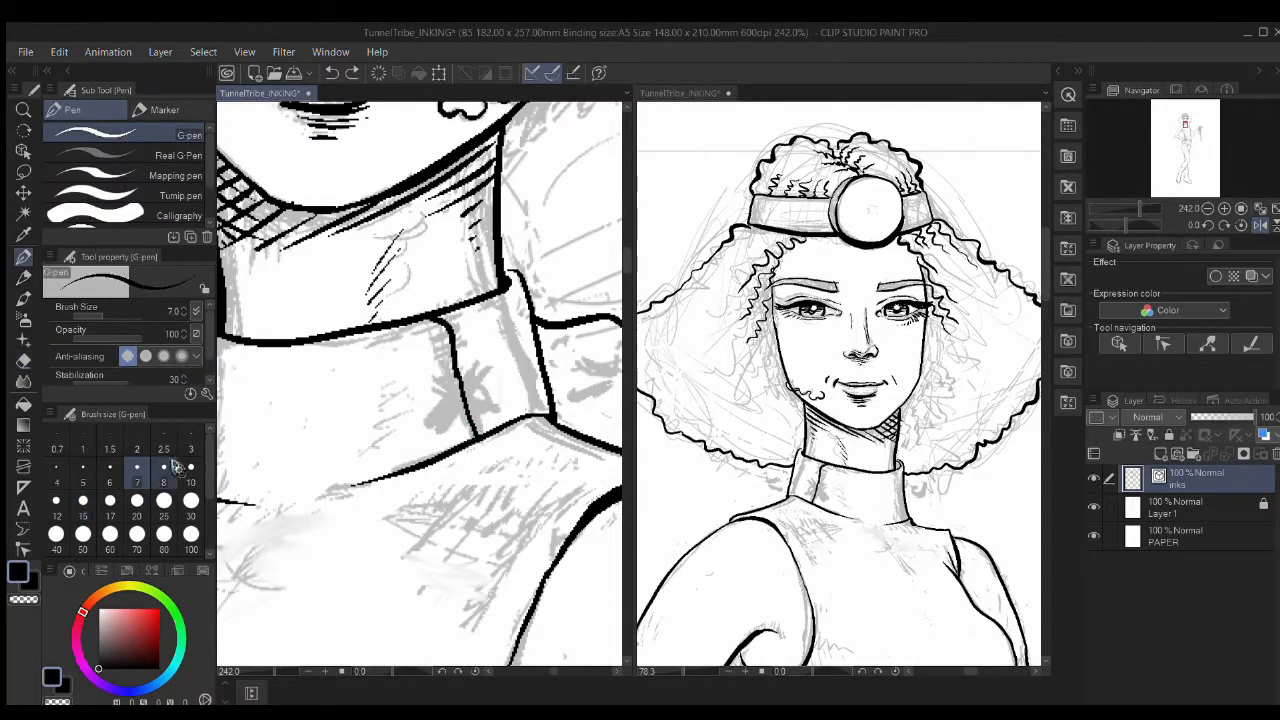
key(e)
drag(460, 374, 457, 403)
key(p)
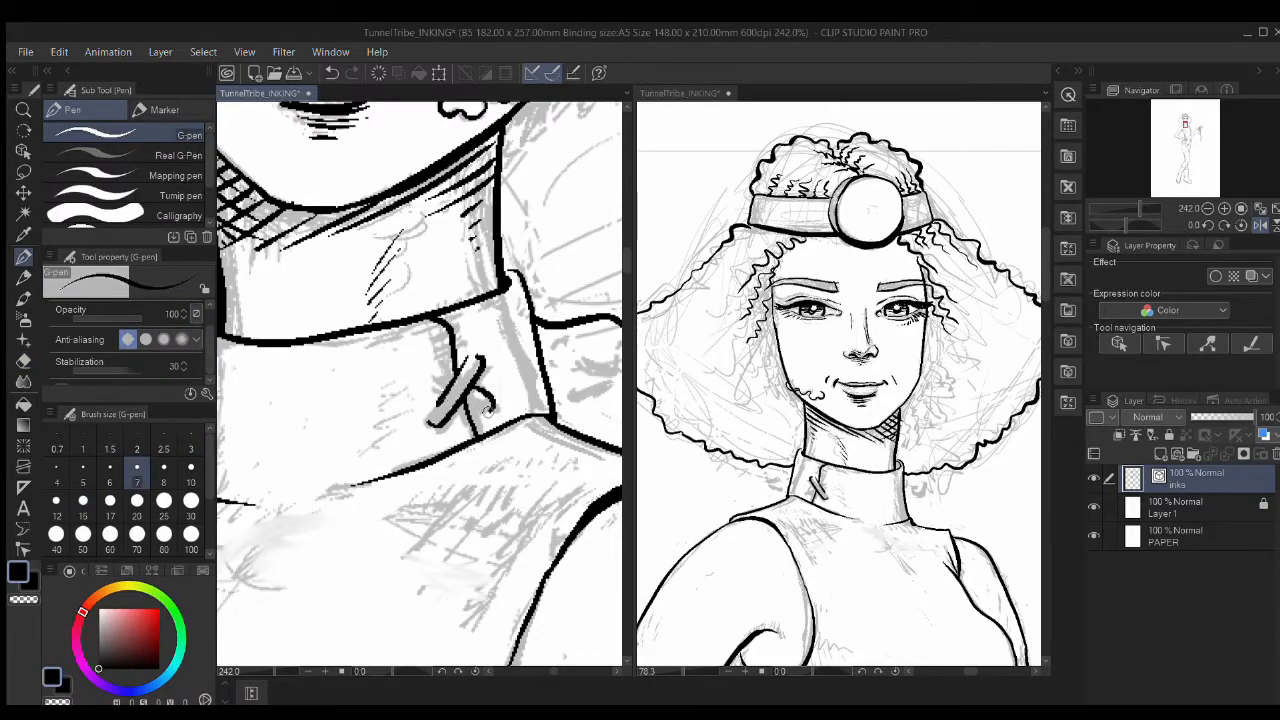
drag(428, 367, 419, 380)
mouse_move(474, 354)
mouse_down()
mouse_move(487, 359)
mouse_move(490, 413)
mouse_up()
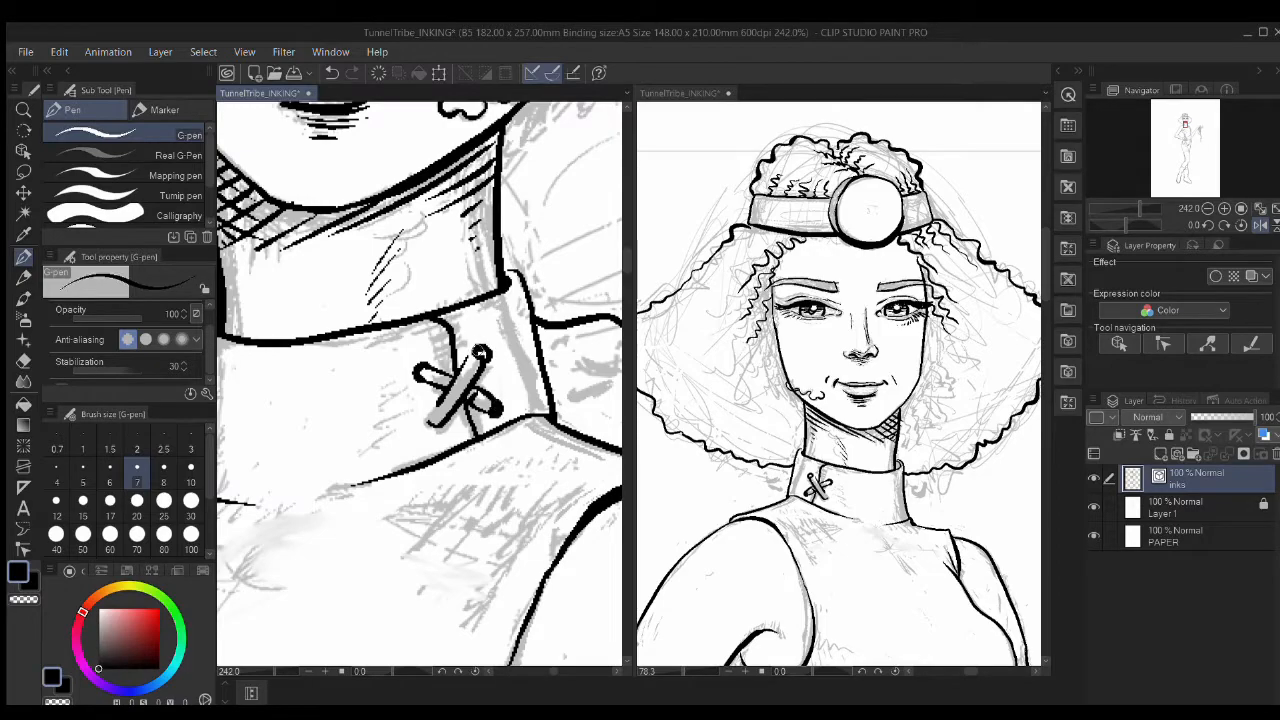
Step: Ink hatching along the collar's left edge and short hatching below the collar
drag(440, 472, 611, 414)
drag(378, 352, 374, 436)
drag(372, 314, 366, 432)
scroll(462, 384, down, 3)
mouse_move(468, 488)
mouse_down()
mouse_move(462, 384)
mouse_move(388, 420)
mouse_up()
scroll(460, 385, up, 2)
drag(409, 397, 400, 420)
Step: Hatch the chest and other shoulder with short parallel strokes, plus a stroke under the collar
mouse_move(353, 481)
mouse_down()
mouse_move(496, 431)
mouse_move(456, 488)
mouse_up()
drag(455, 356, 489, 414)
drag(606, 358, 228, 288)
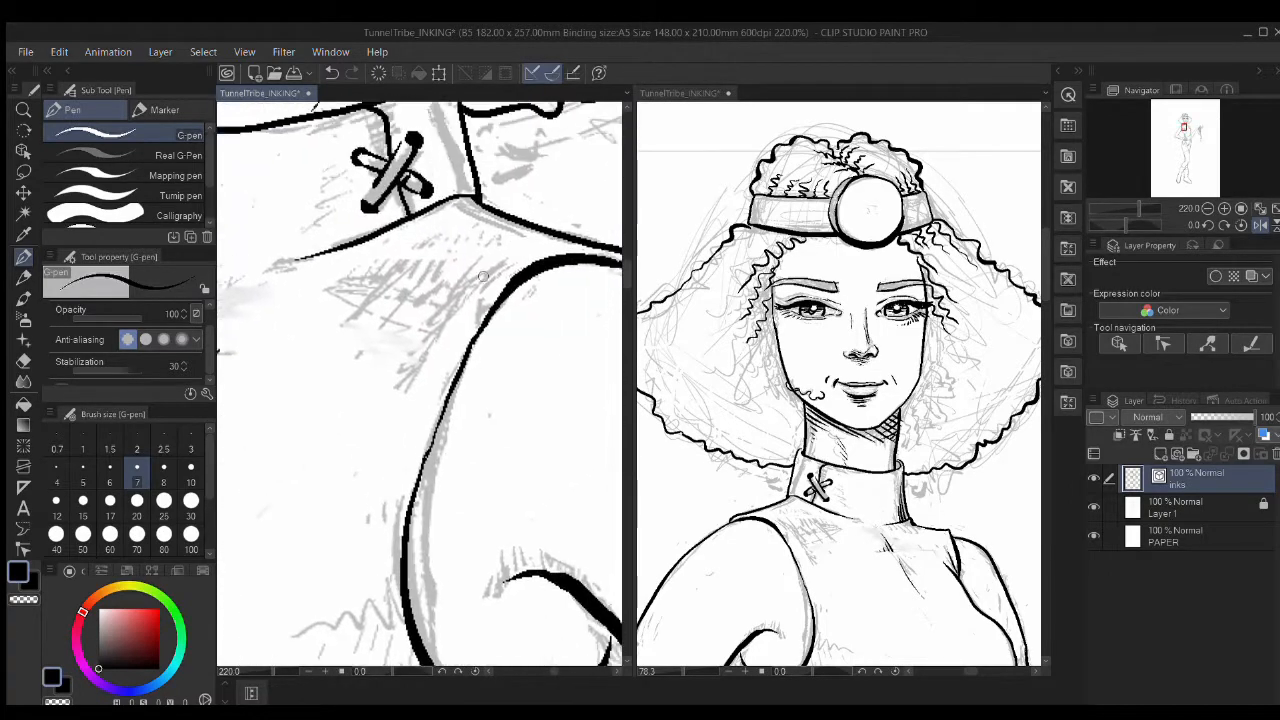
drag(445, 341, 430, 363)
drag(468, 277, 434, 332)
drag(452, 275, 425, 325)
drag(431, 283, 410, 314)
drag(419, 284, 401, 308)
drag(411, 213, 516, 263)
Step: Ink a stroke below the arm curve extending down to the lower outline
mouse_move(500, 426)
mouse_down()
mouse_move(506, 349)
mouse_move(572, 355)
mouse_up()
scroll(434, 380, down, 2)
mouse_move(430, 324)
mouse_down()
mouse_move(409, 397)
mouse_move(290, 625)
mouse_up()
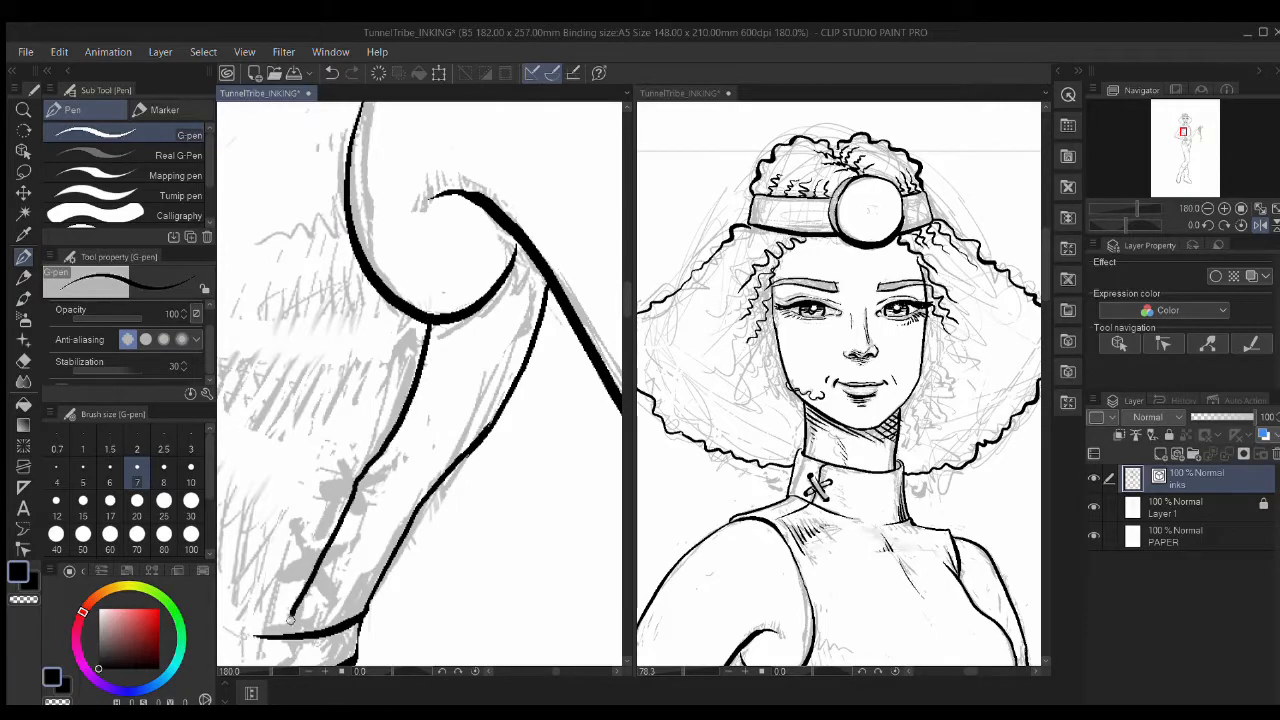
drag(364, 560, 494, 515)
Step: Ink a curved stroke and two X laces across the arm's lower band, then unflip the canvas
key(e)
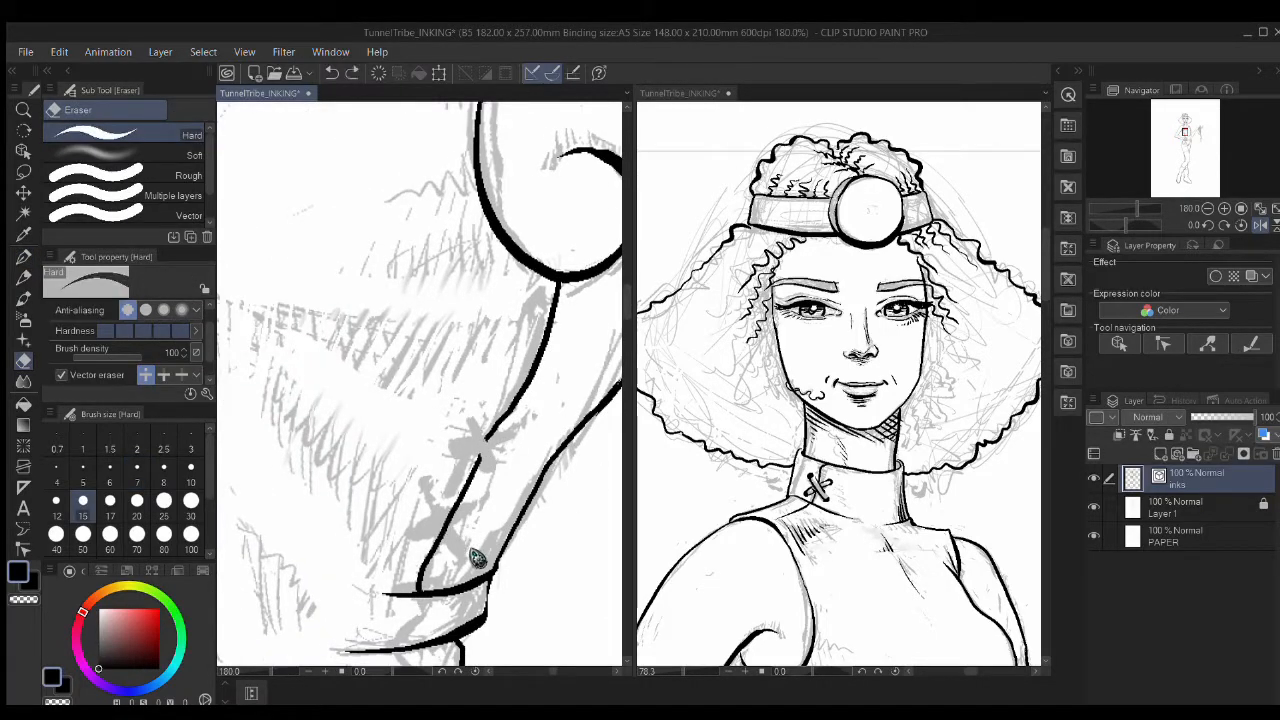
key(p)
drag(480, 496, 402, 536)
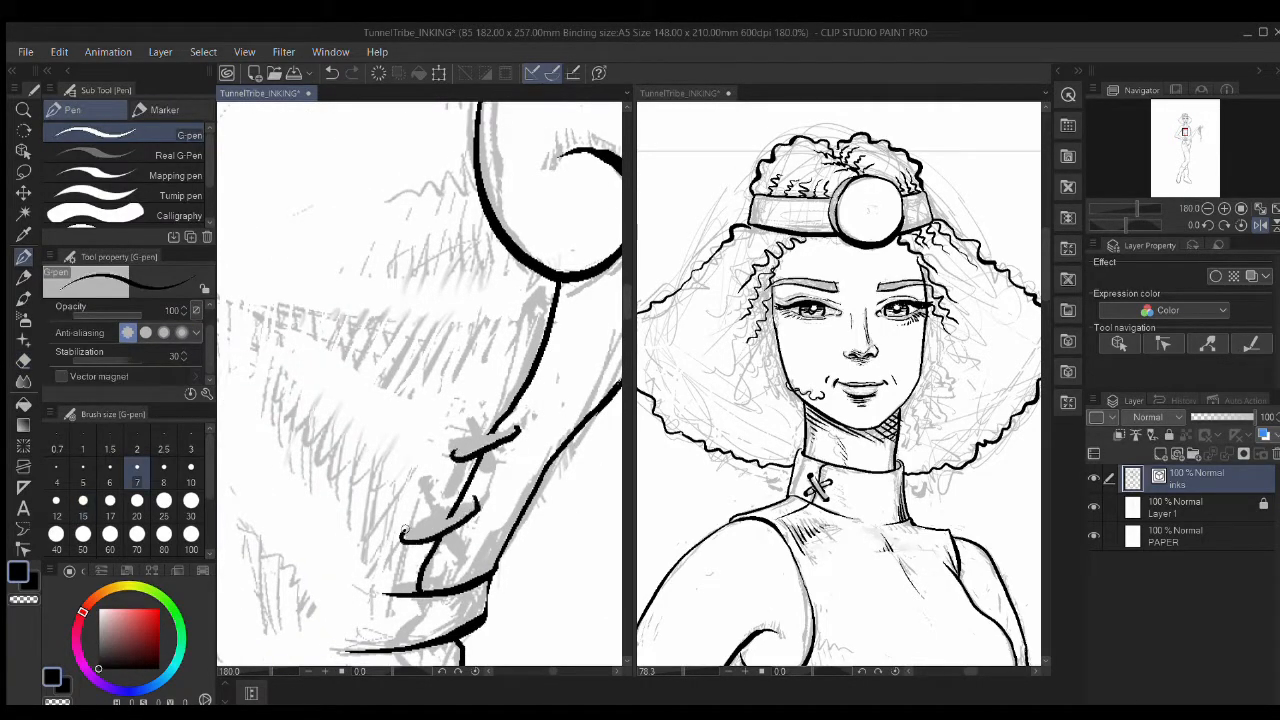
drag(427, 484, 450, 516)
drag(444, 526, 468, 562)
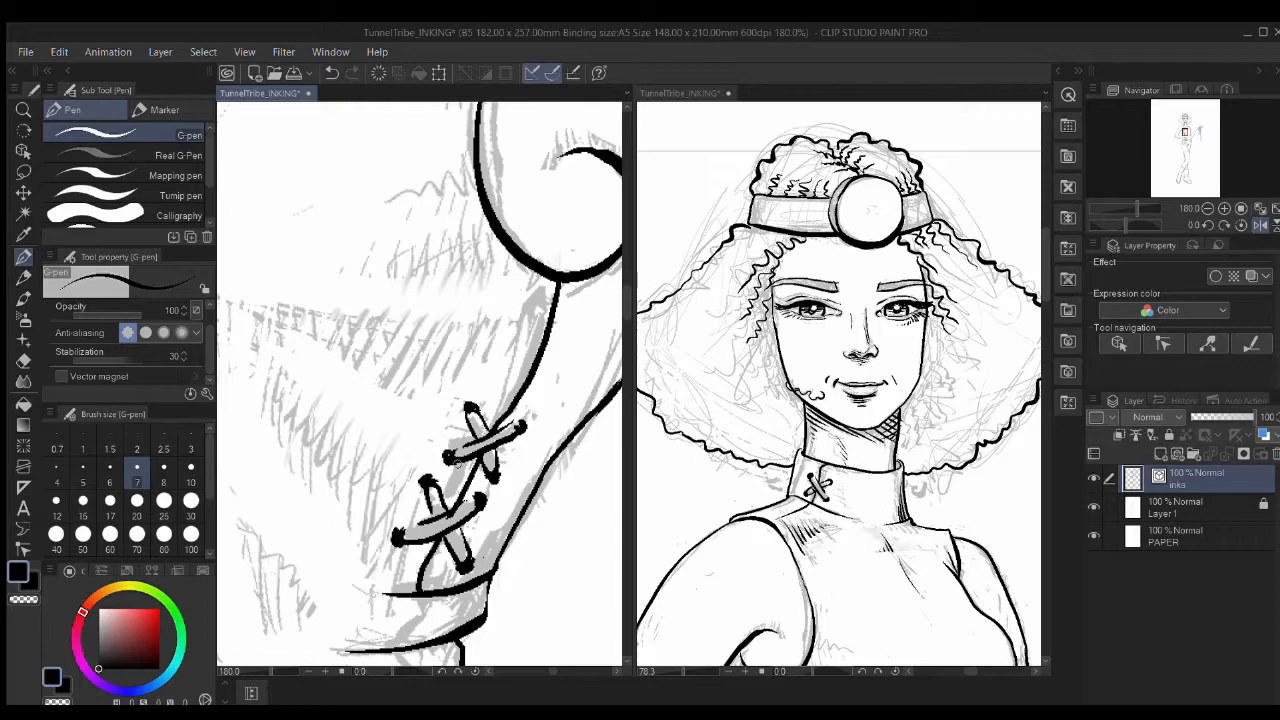
scroll(458, 462, down, 5)
click(1260, 225)
mouse_move(380, 420)
mouse_down()
mouse_move(428, 446)
mouse_move(414, 470)
mouse_move(436, 492)
mouse_up()
scroll(420, 460, up, 5)
Step: At pen size 5, ink a row of diagonal hatching and short vertical hatching on the torso side
key(bracketleft)
key(bracketleft)
drag(323, 386, 393, 481)
drag(394, 390, 447, 462)
drag(486, 378, 516, 420)
drag(529, 372, 549, 395)
drag(446, 297, 500, 387)
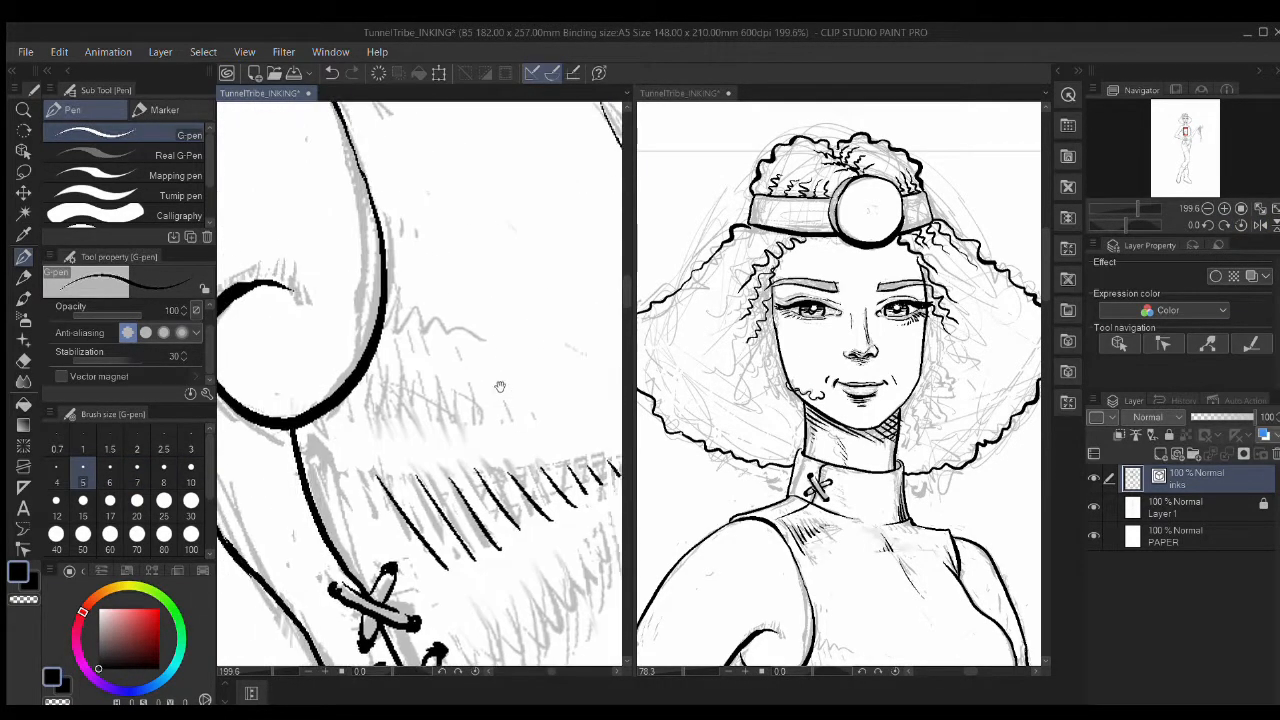
drag(420, 520, 397, 475)
drag(349, 333, 352, 373)
drag(368, 334, 371, 383)
mouse_move(387, 334)
mouse_down()
mouse_move(398, 393)
mouse_move(420, 397)
mouse_up()
drag(426, 331, 440, 393)
drag(444, 334, 450, 389)
drag(459, 338, 465, 386)
Step: Add second and third rows of diagonal hatching plus a few tiny hatch marks
drag(346, 430, 402, 512)
drag(322, 436, 350, 486)
drag(380, 428, 430, 508)
mouse_move(412, 424)
mouse_down()
mouse_move(456, 514)
mouse_move(476, 504)
mouse_up()
drag(470, 424, 512, 480)
drag(518, 420, 554, 462)
drag(558, 416, 590, 440)
drag(450, 560, 411, 422)
drag(396, 450, 446, 540)
drag(420, 444, 464, 523)
mouse_move(461, 420)
mouse_down()
mouse_move(493, 486)
mouse_move(513, 470)
mouse_up()
drag(520, 387, 546, 430)
drag(556, 356, 572, 390)
drag(611, 316, 615, 320)
Step: Hide the sketch layer to check the inks, trying and undoing a trim line on the top
drag(573, 266, 430, 292)
click(1094, 507)
drag(712, 648, 660, 514)
drag(446, 458, 656, 302)
key(p)
drag(438, 466, 447, 509)
key(ctrl+z)
key(p)
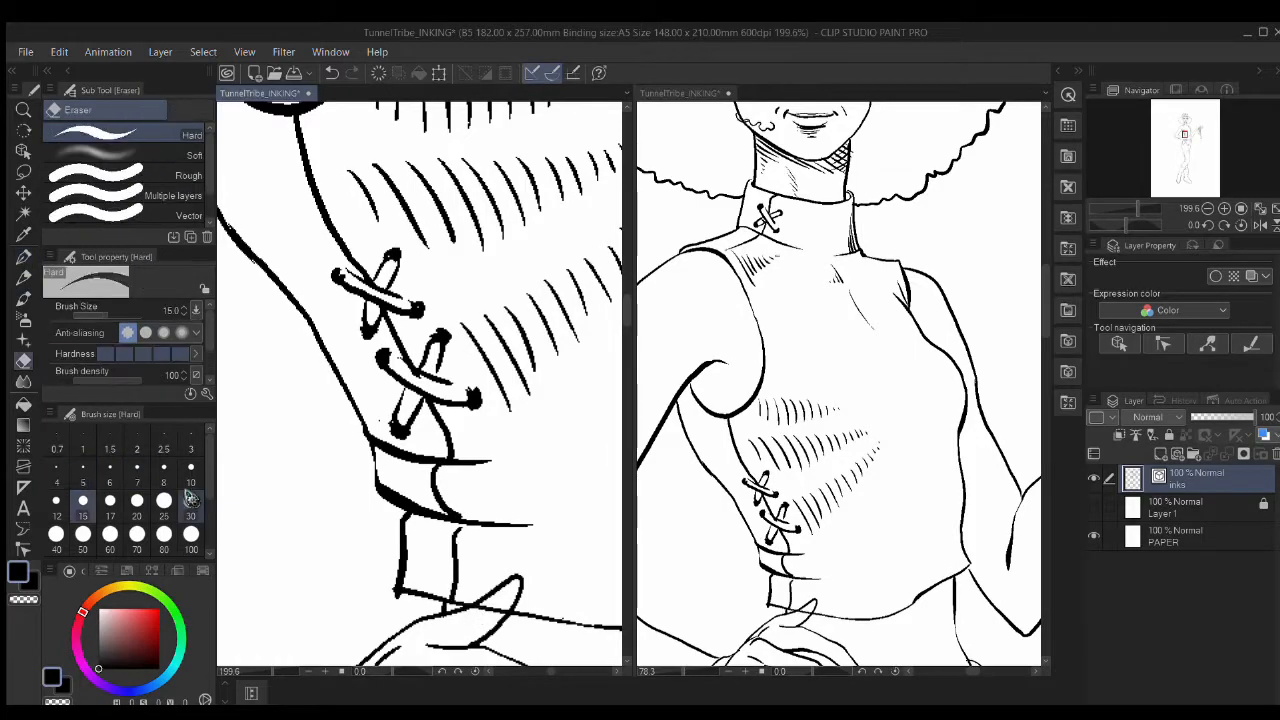
Step: Erase the short vertical stroke on the strap
key(e)
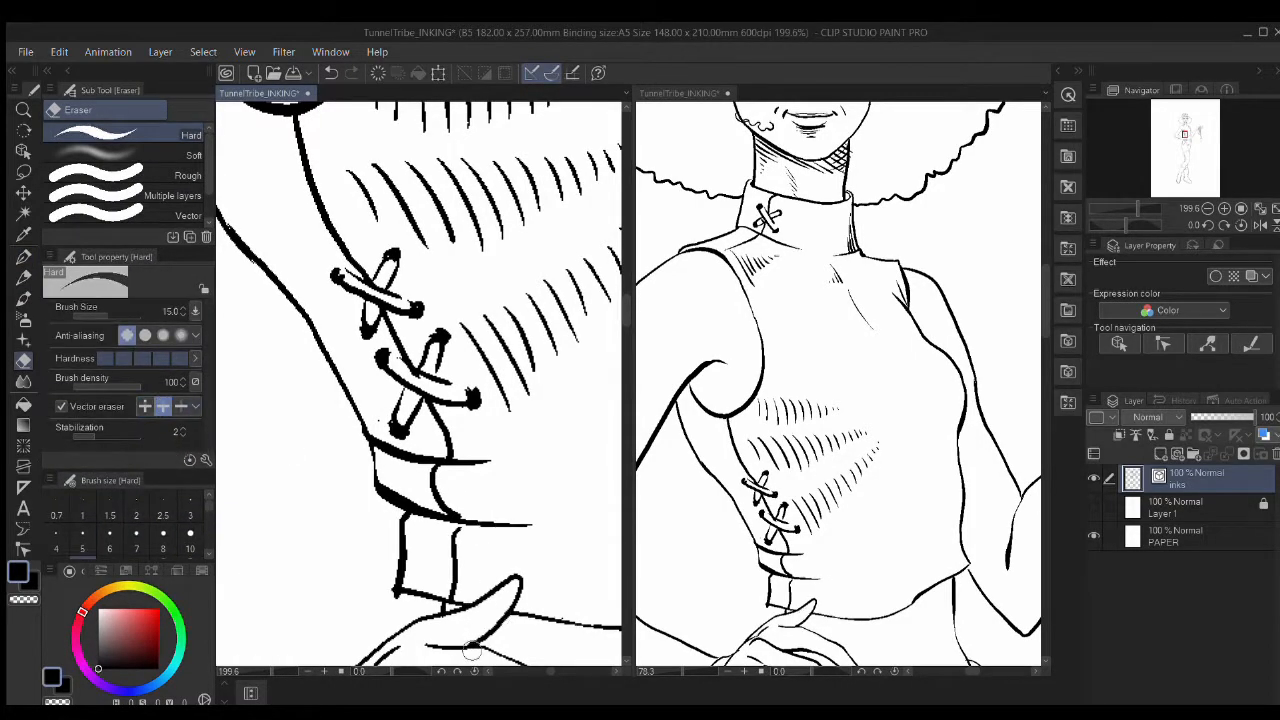
drag(472, 651, 518, 554)
drag(496, 437, 436, 506)
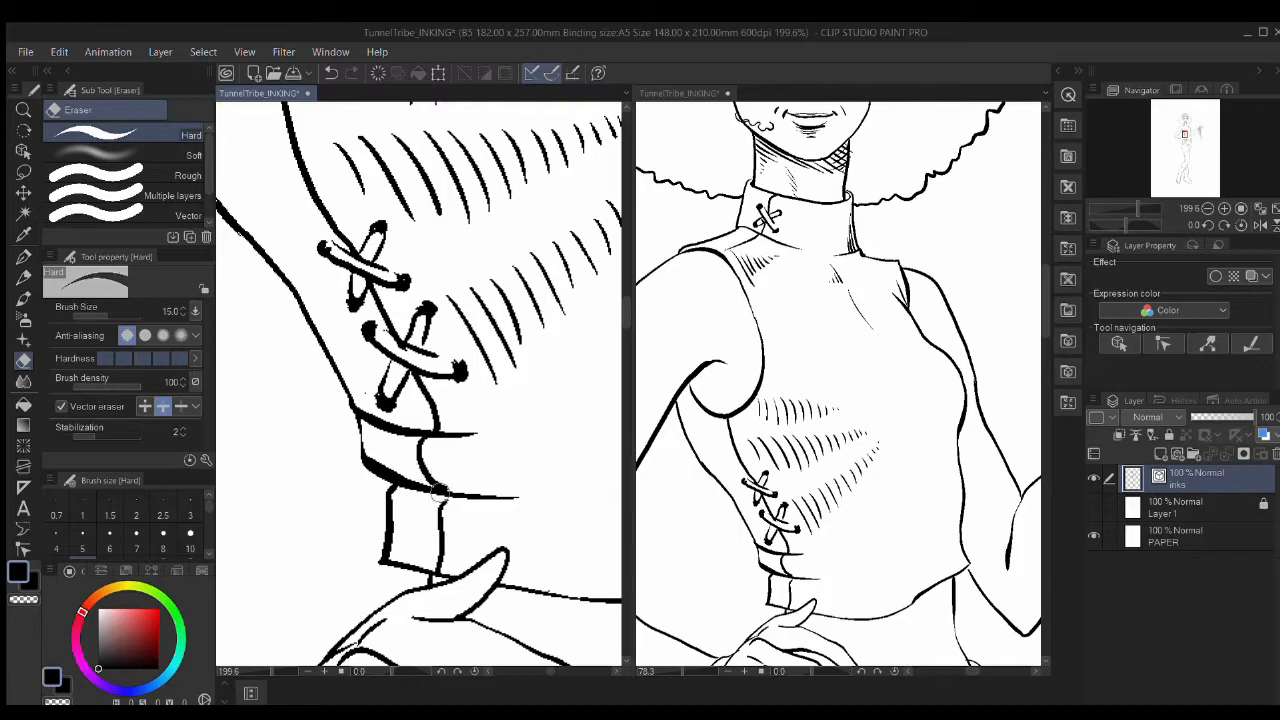
drag(436, 482, 420, 446)
key(p)
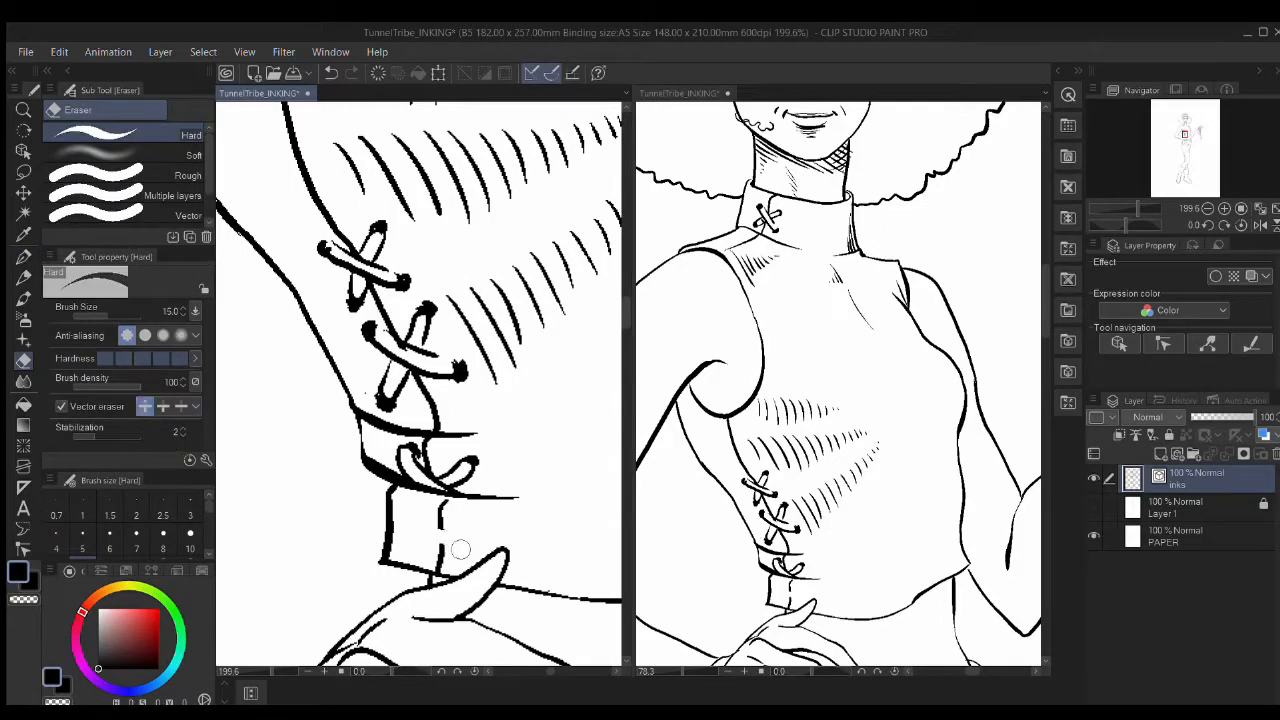
Step: Ink the last diagonal lace strokes and small marks on the strap at pen size 7
drag(430, 518, 472, 546)
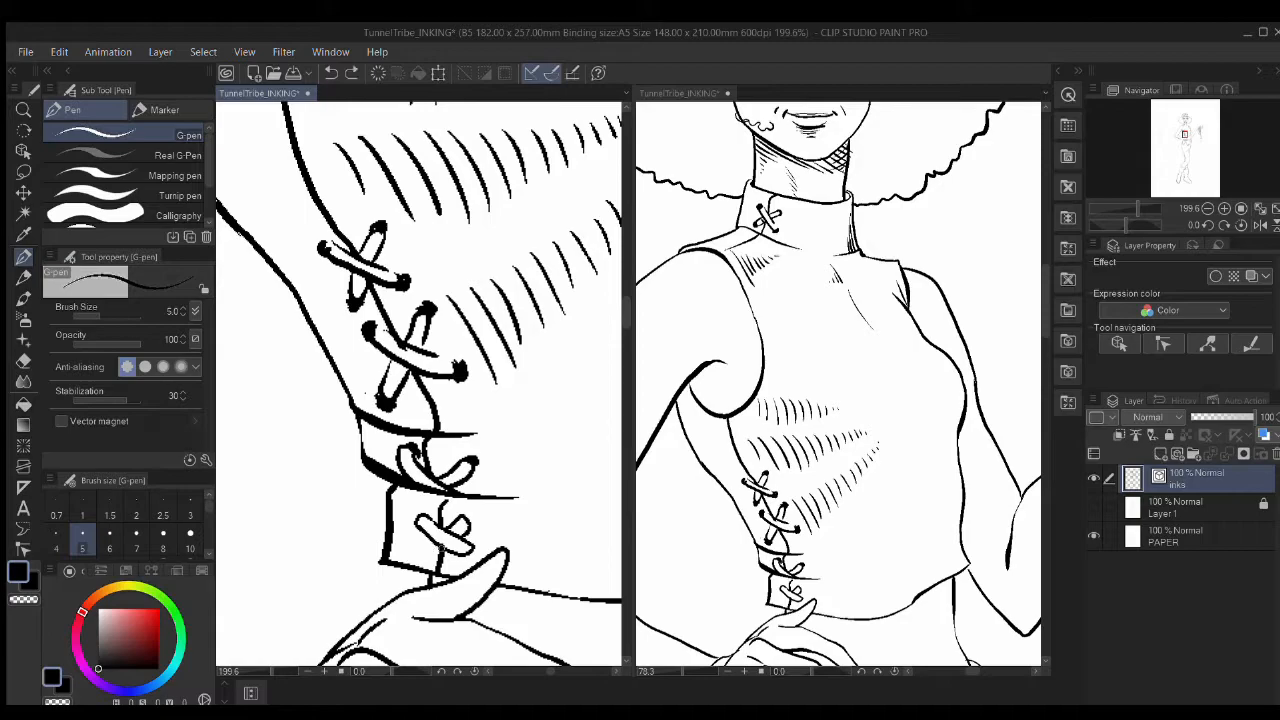
key(])
key(])
click(475, 552)
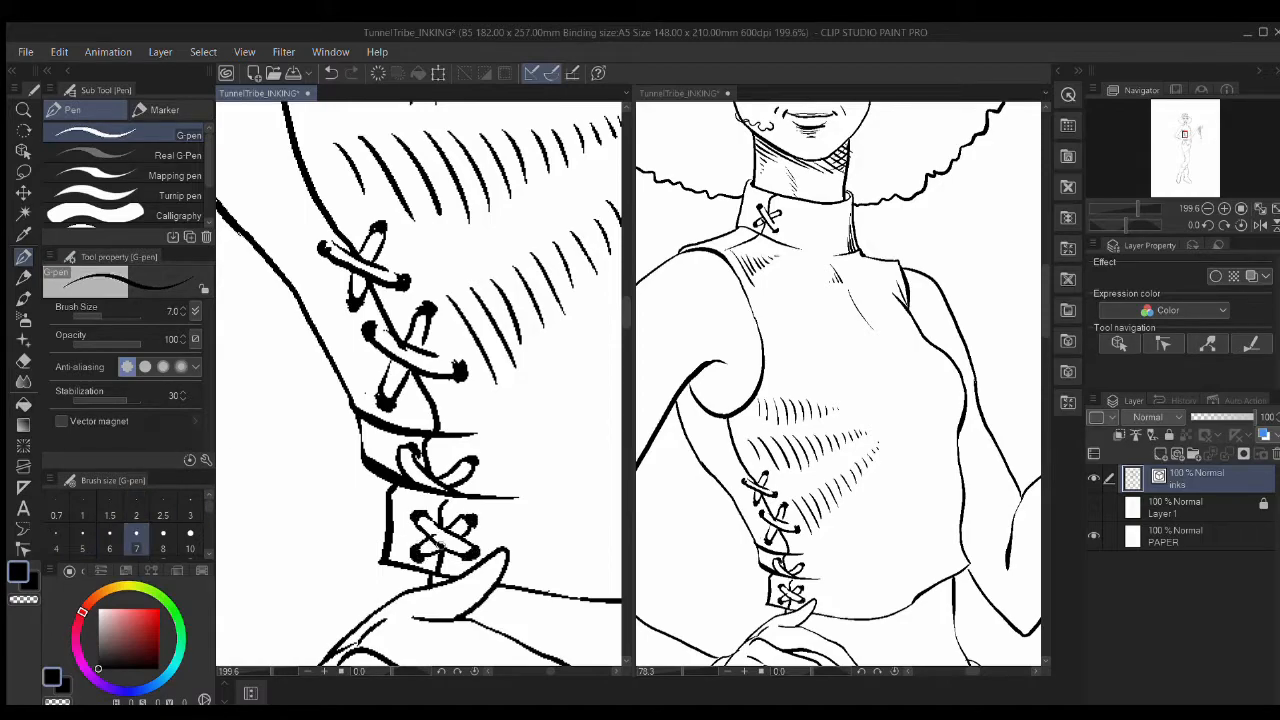
key(e)
key(p)
drag(428, 558, 460, 535)
scroll(551, 454, down, 6)
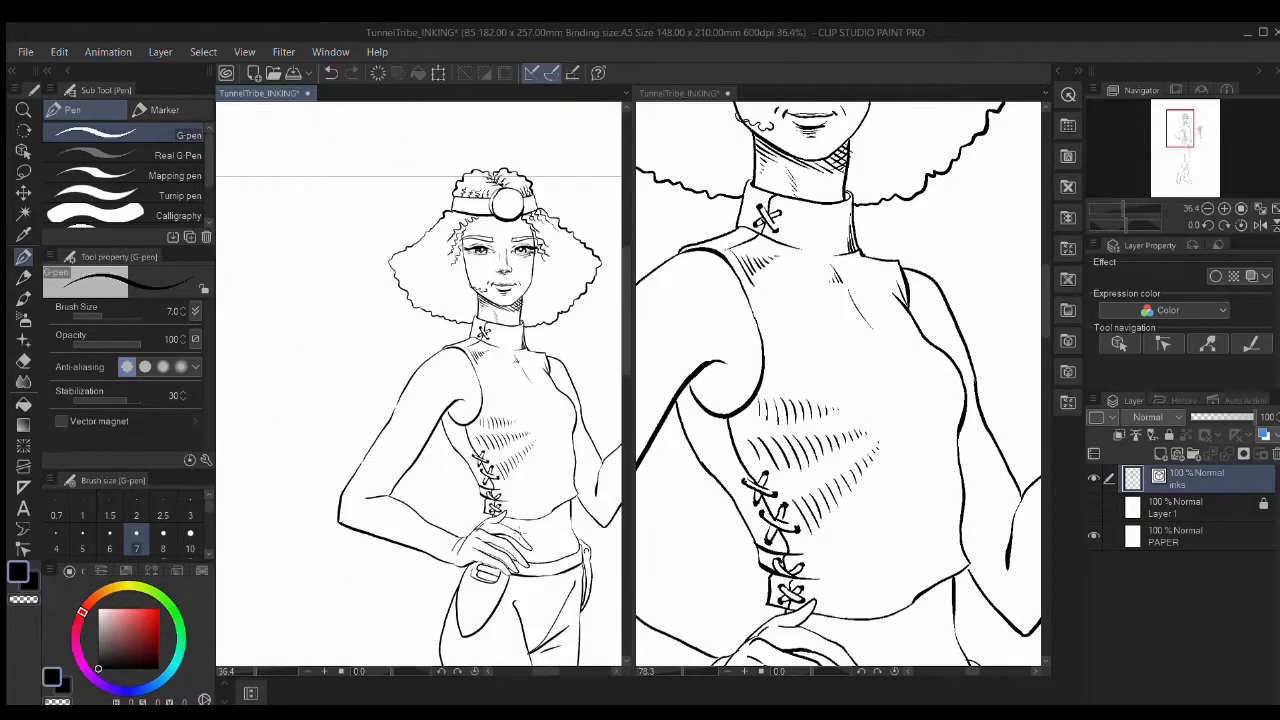
Step: At brush size 5, redraw the torso's side contour and add hatch strokes beside it
scroll(545, 470, up, 4)
drag(542, 473, 481, 415)
key(p)
key([)
key([)
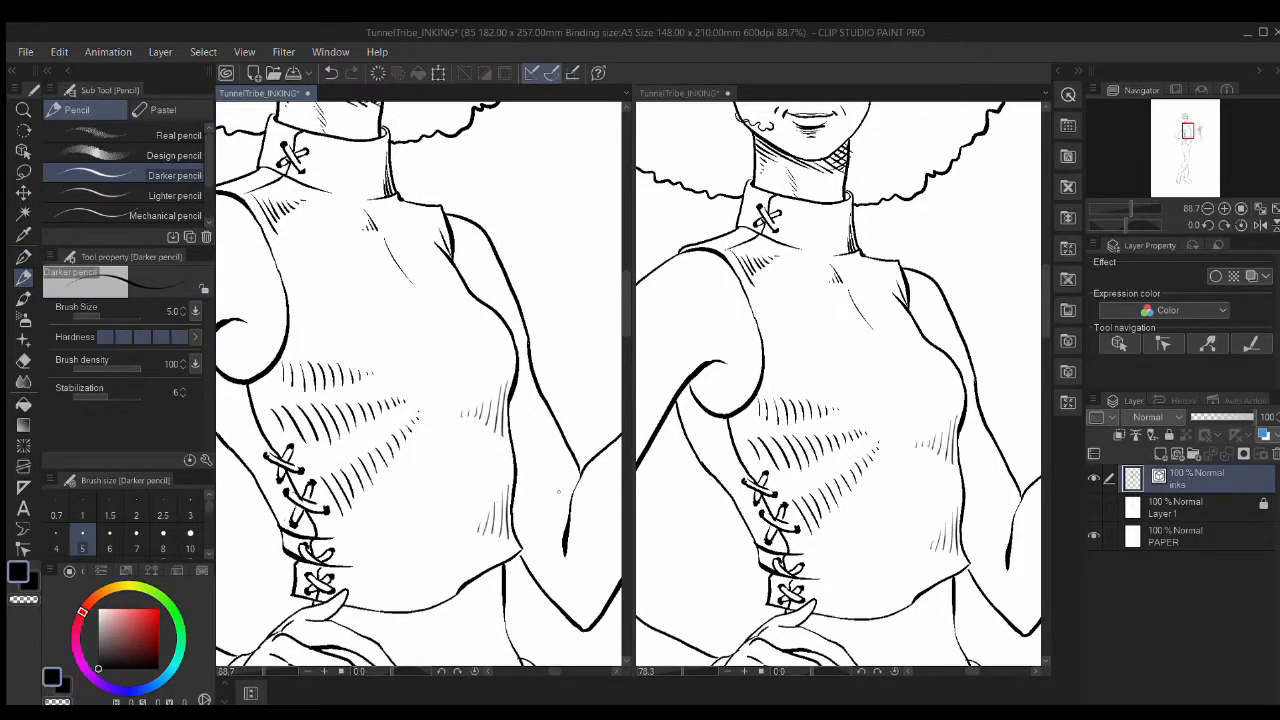
scroll(558, 491, up, 4)
scroll(491, 443, down, 3)
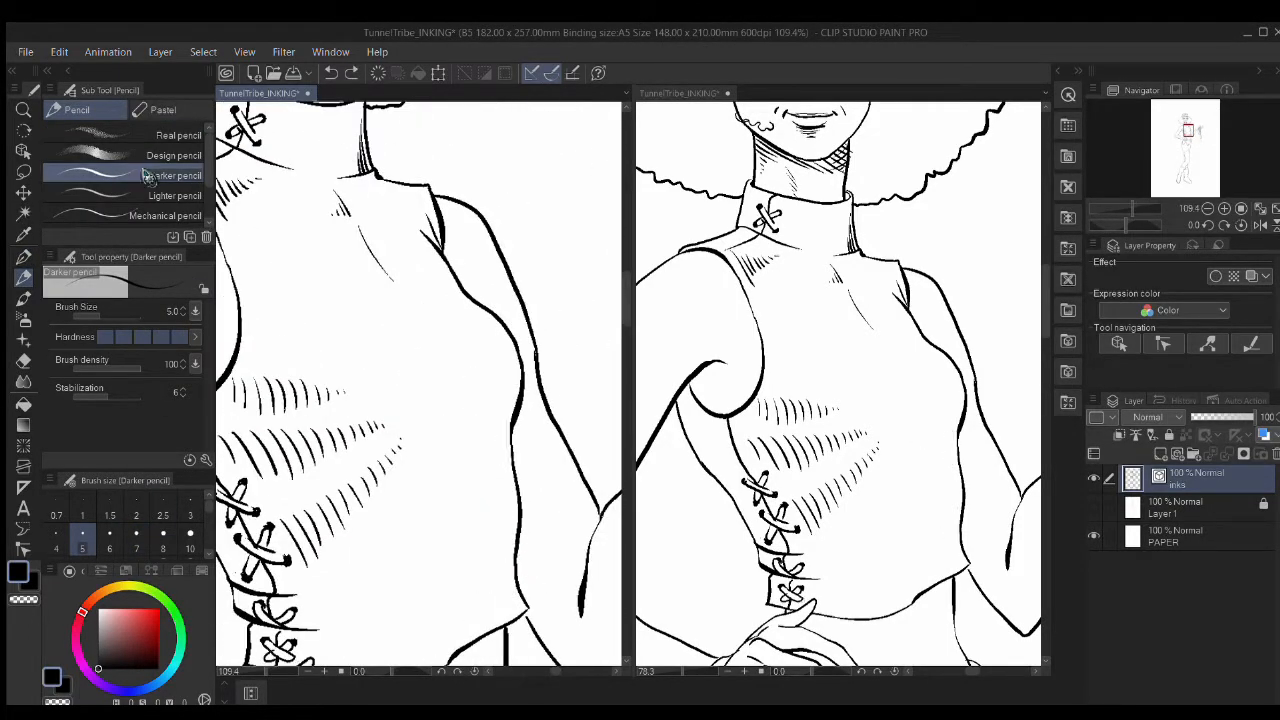
drag(408, 439, 490, 308)
mouse_move(552, 375)
mouse_down()
mouse_move(475, 381)
mouse_move(475, 403)
mouse_up()
key(p)
drag(511, 342, 512, 388)
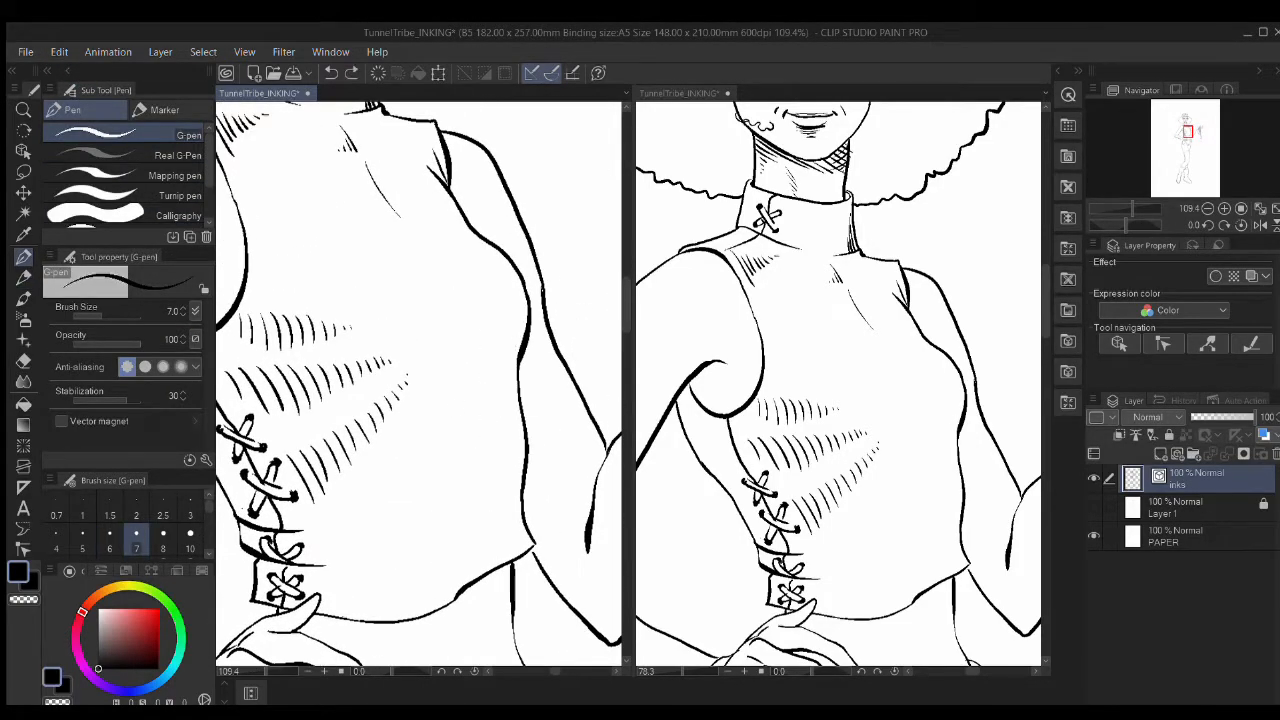
drag(513, 344, 502, 400)
drag(504, 348, 495, 397)
drag(492, 359, 486, 395)
Step: Add short hatching strokes further down the torso
drag(520, 458, 512, 520)
drag(509, 472, 501, 520)
mouse_move(499, 478)
mouse_down()
mouse_move(490, 510)
mouse_move(418, 540)
mouse_up()
drag(414, 500, 407, 550)
drag(404, 512, 397, 558)
drag(467, 309, 512, 415)
drag(494, 357, 509, 471)
scroll(509, 471, down, 4)
scroll(362, 425, up, 8)
Step: Undo stray pencil strokes and ink hatching below the armpit fold
drag(391, 391, 512, 436)
key(p)
key(ctrl+z)
key(p)
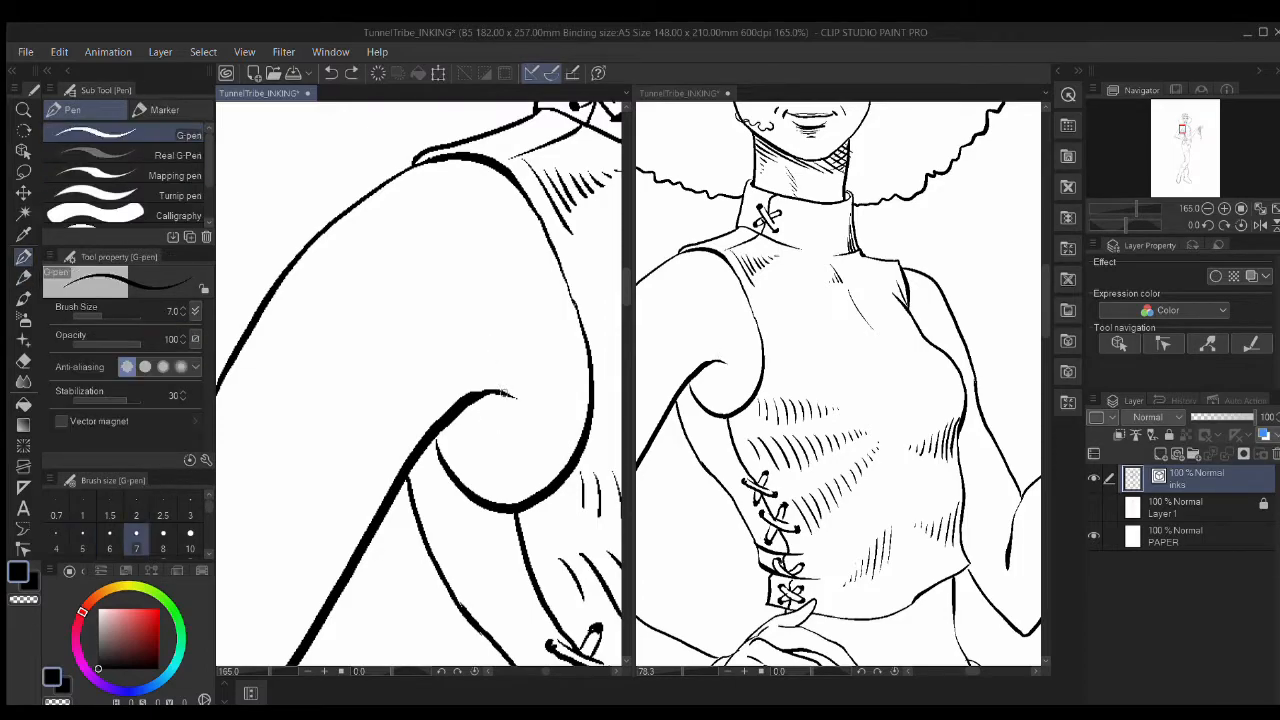
drag(420, 446, 411, 434)
mouse_move(504, 441)
mouse_down()
mouse_move(551, 251)
mouse_move(534, 400)
mouse_up()
drag(509, 361, 504, 394)
mouse_move(515, 361)
mouse_down()
mouse_move(511, 407)
mouse_move(549, 423)
mouse_up()
mouse_move(509, 291)
mouse_down()
mouse_move(543, 426)
mouse_move(476, 375)
mouse_up()
drag(509, 436, 533, 457)
Step: Add hatching near the armpit and beside the waist
mouse_move(614, 305)
mouse_down()
mouse_move(557, 374)
mouse_move(270, 340)
mouse_up()
drag(600, 410, 445, 377)
drag(513, 442, 513, 496)
drag(501, 434, 504, 480)
drag(533, 522, 473, 105)
mouse_move(460, 323)
mouse_down()
mouse_move(460, 408)
mouse_move(480, 432)
mouse_up()
Step: Add a short hatch stroke at the wrist, then view the whole figure with the pendulum
drag(490, 408, 490, 444)
mouse_move(566, 506)
mouse_down()
mouse_move(490, 388)
mouse_move(454, 457)
mouse_move(503, 326)
mouse_up()
mouse_move(300, 545)
mouse_down()
mouse_move(506, 337)
mouse_move(406, 441)
mouse_up()
drag(525, 347, 468, 360)
drag(566, 504, 477, 130)
drag(826, 475, 831, 108)
drag(762, 525, 804, 366)
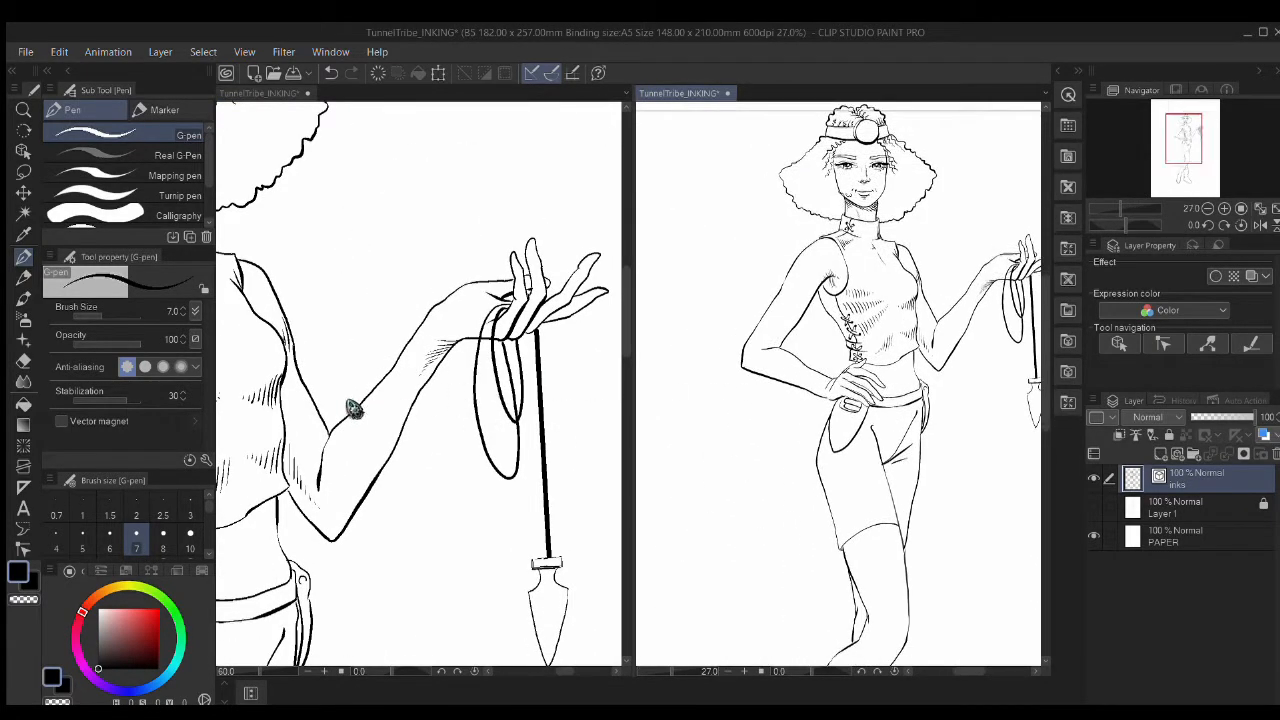
Step: Show the grey sketch layer and bring the hand and belt into view
drag(318, 410, 622, 407)
key(e)
mouse_move(240, 490)
mouse_down()
mouse_move(604, 404)
mouse_move(271, 302)
mouse_up()
click(1094, 507)
mouse_move(612, 472)
mouse_down()
mouse_move(477, 349)
mouse_move(340, 262)
mouse_up()
drag(606, 474, 460, 349)
drag(534, 331, 437, 490)
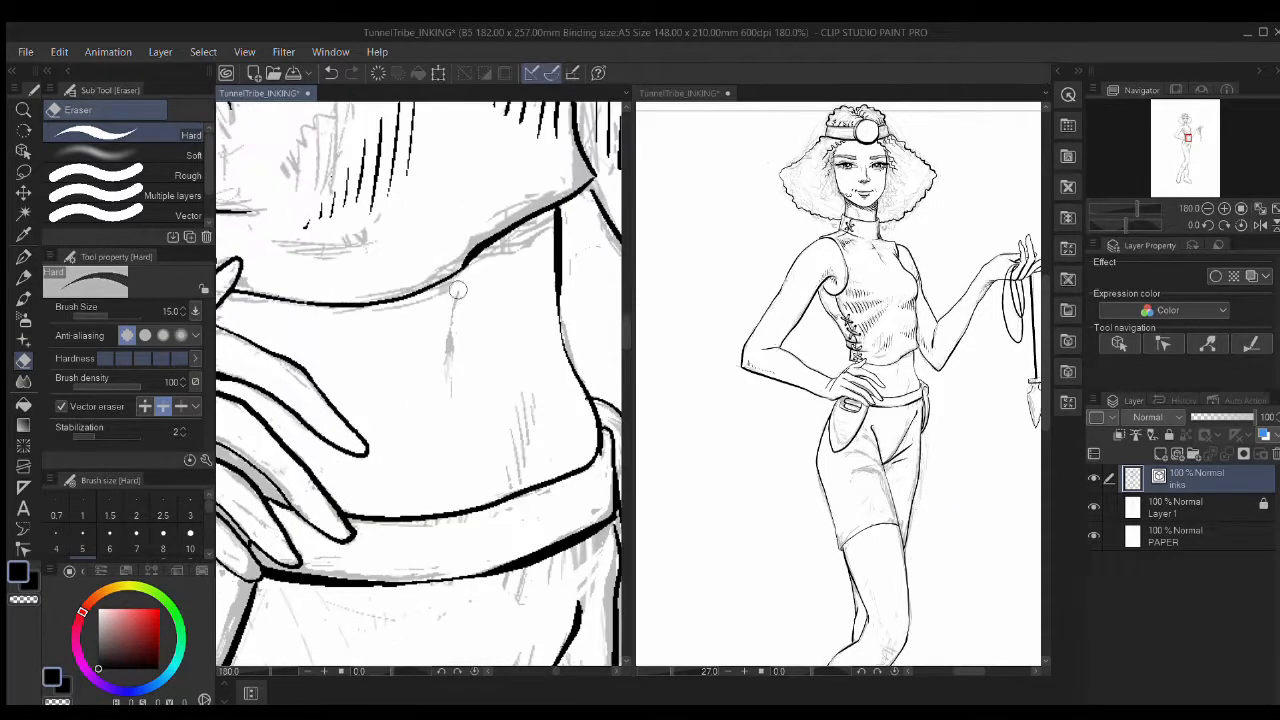
Step: Undo the navel ink strokes and lasso-delete the leftover marks
key(p)
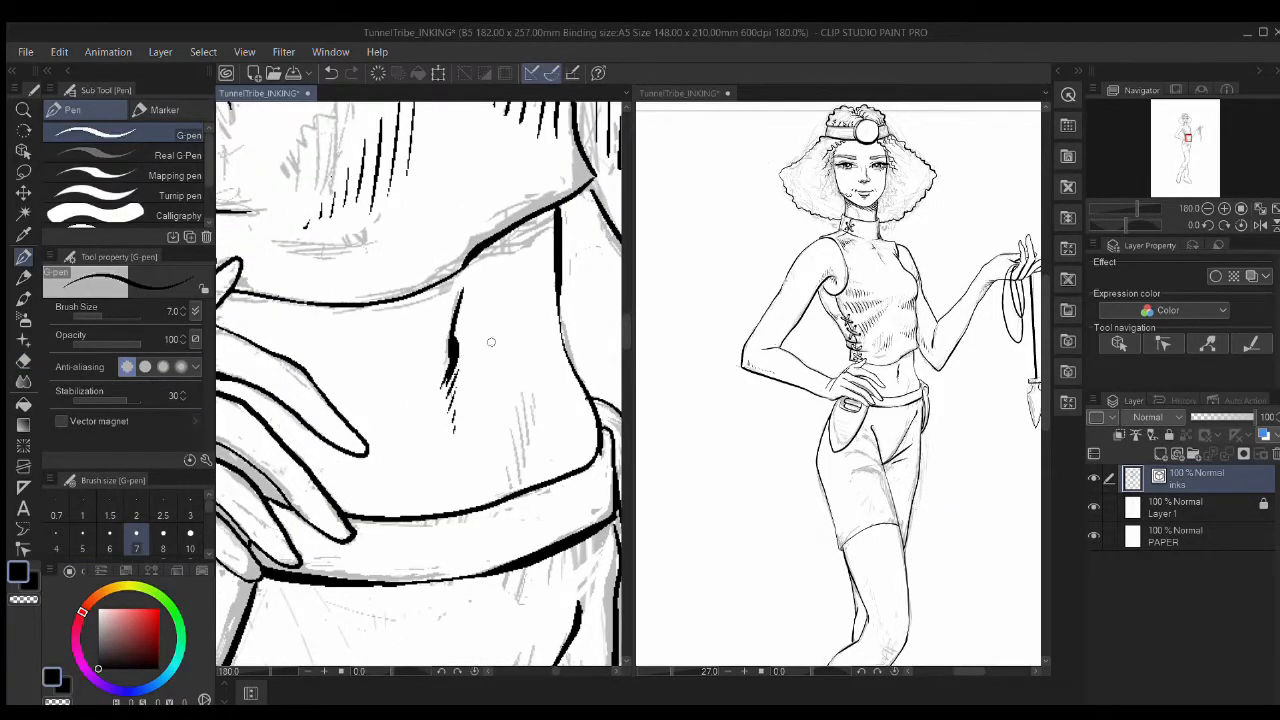
key(ctrl+z)
key(ctrl+z)
key(ctrl+z)
key(p)
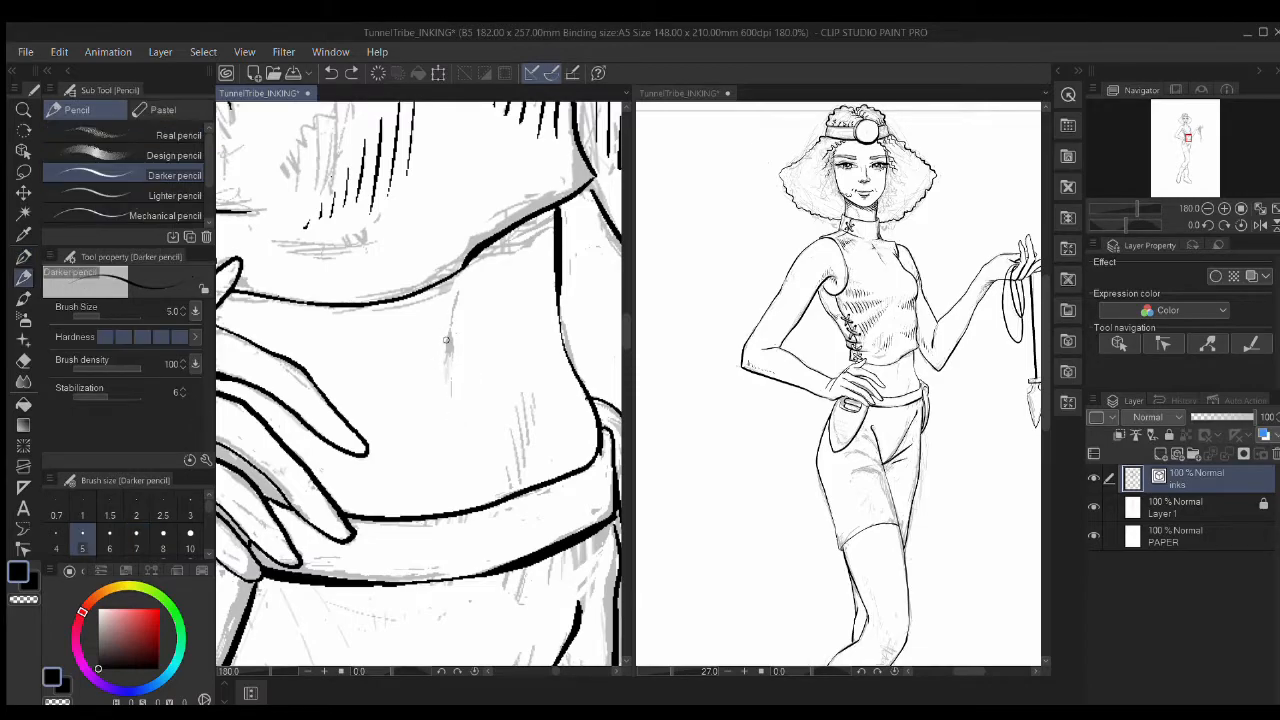
key(m)
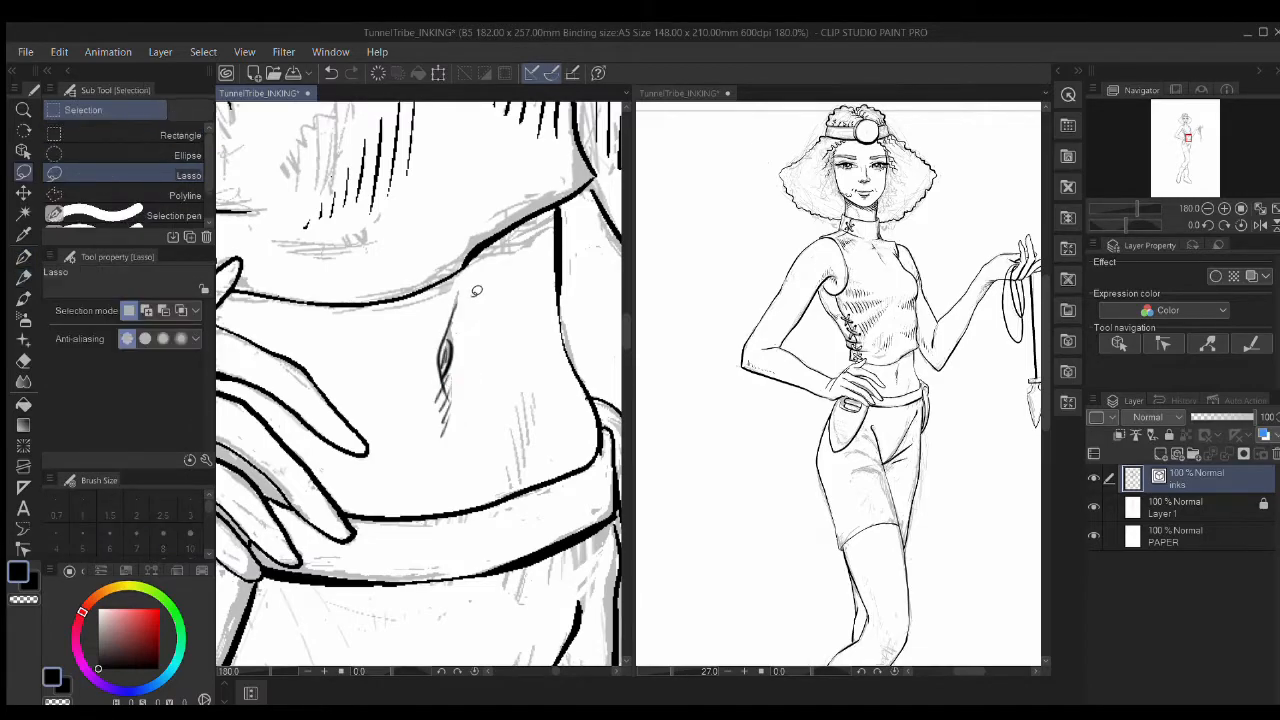
drag(475, 291, 484, 362)
key(Delete)
key(ctrl+d)
key(p)
Step: Try a new navel stroke on the belly, then undo it again
drag(458, 296, 442, 394)
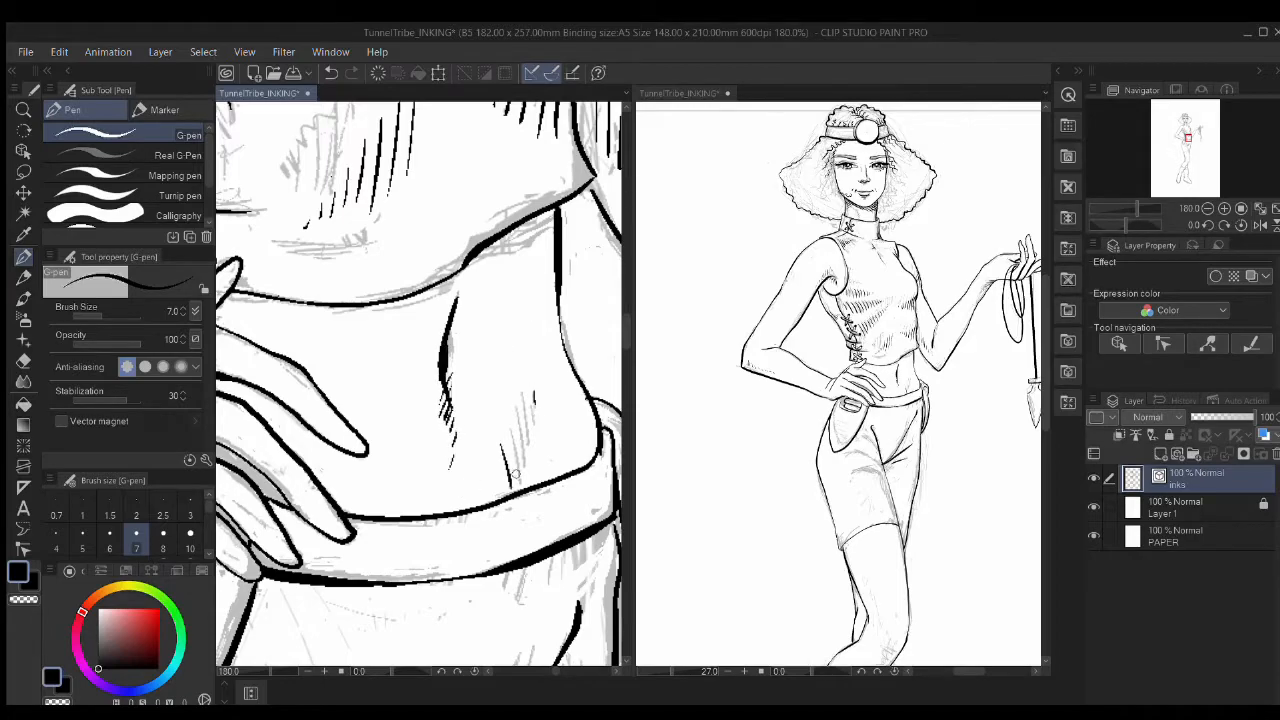
key(ctrl+z)
key(ctrl+z)
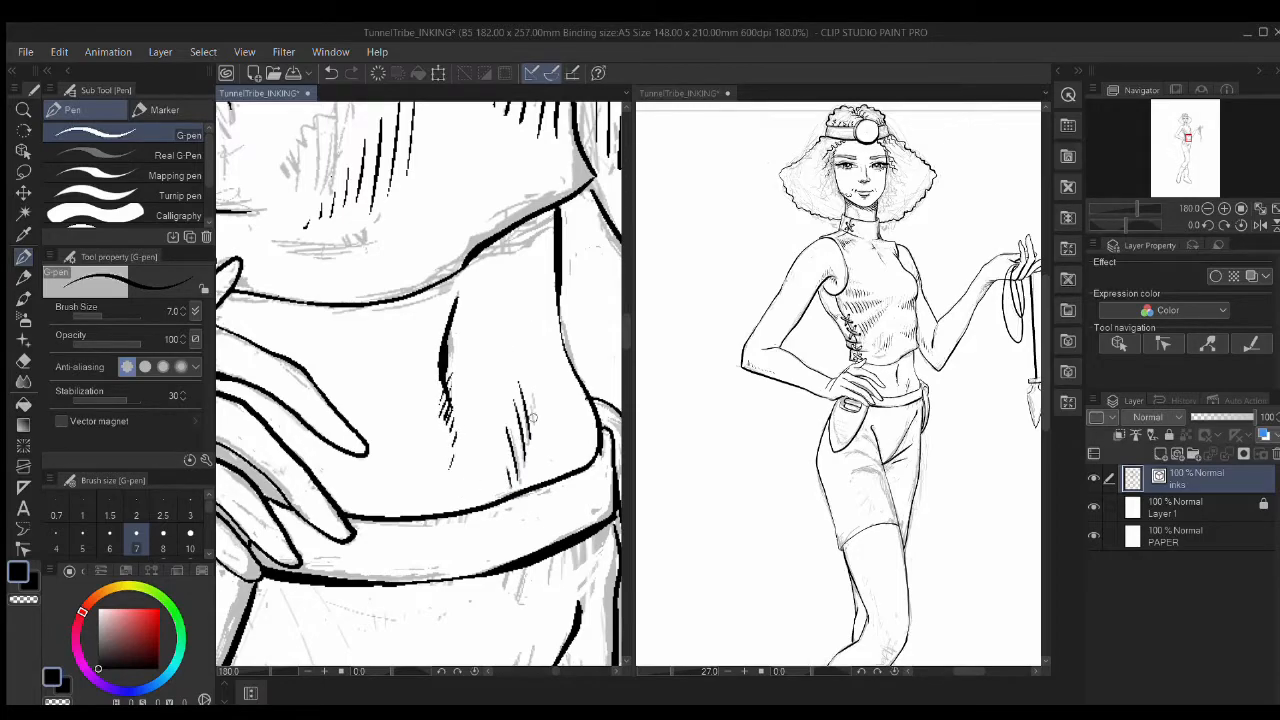
mouse_move(471, 375)
mouse_down()
mouse_move(356, 475)
mouse_move(475, 475)
mouse_up()
key(ctrl+z)
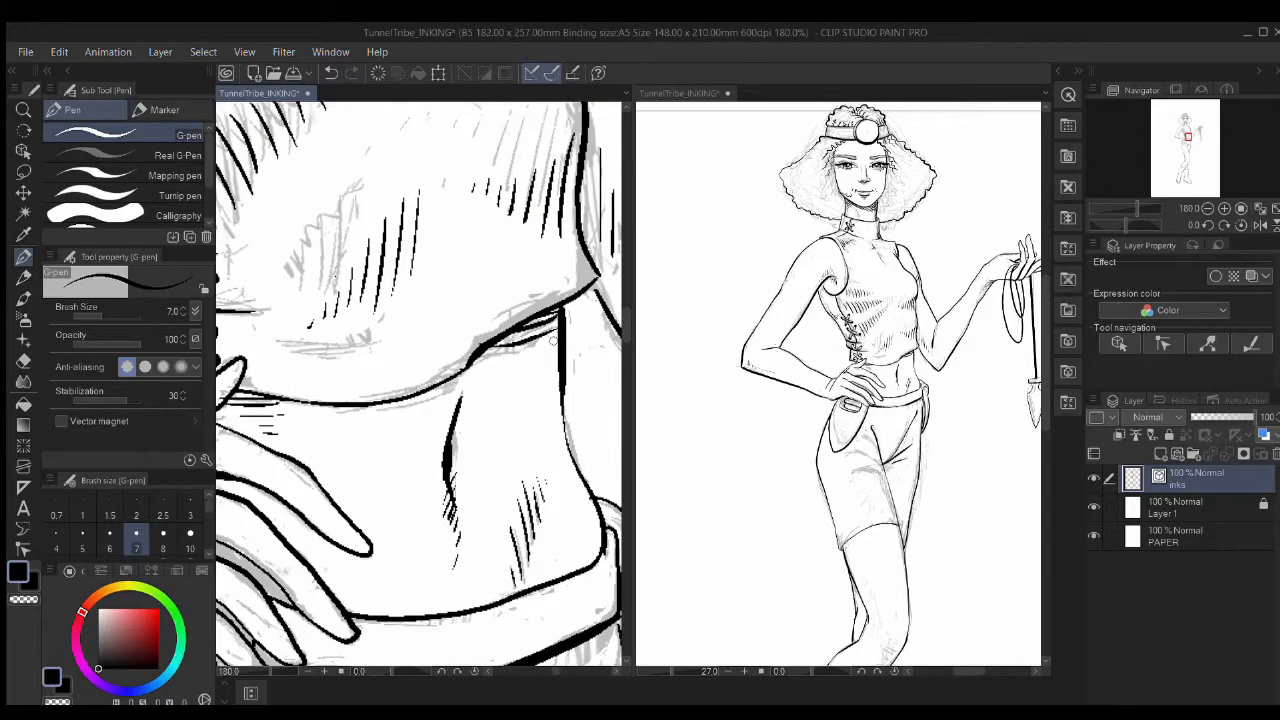
scroll(397, 460, down, 5)
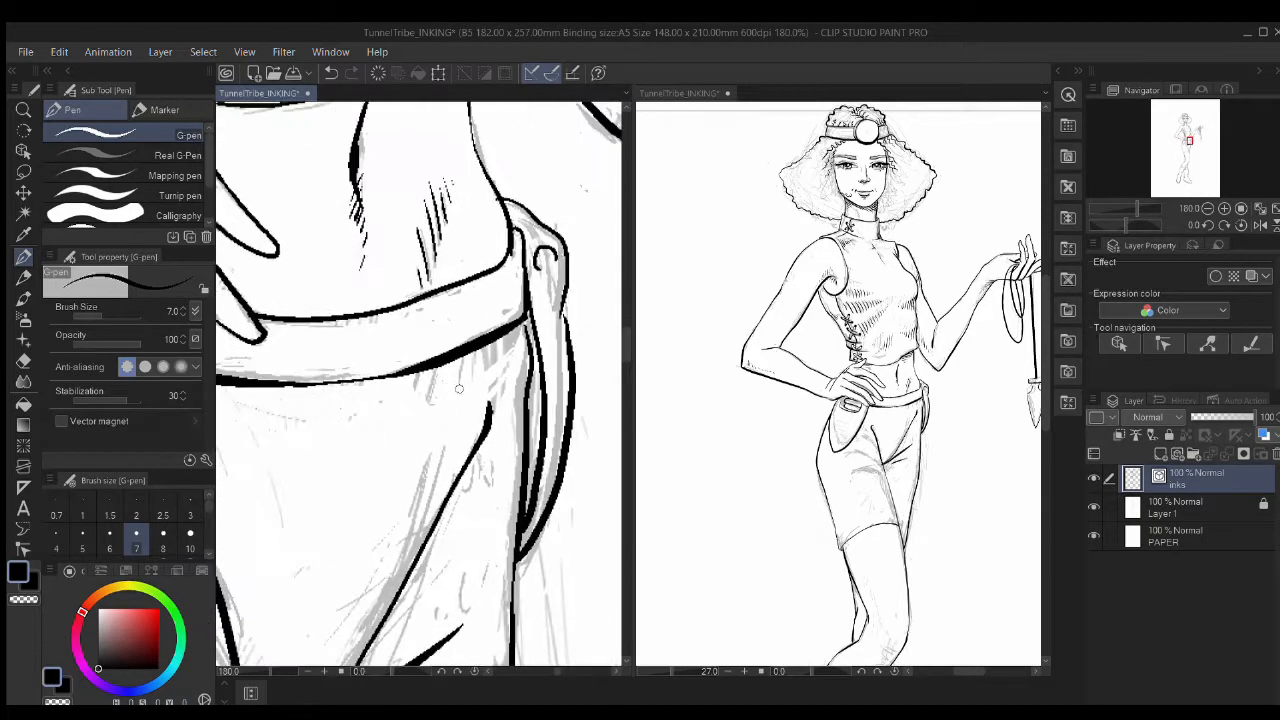
Step: Ink two curved crotch creases and short strokes on the shorts and leg, undoing the last ones
mouse_move(334, 356)
mouse_down()
mouse_move(434, 446)
mouse_move(520, 327)
mouse_up()
drag(542, 449, 270, 325)
drag(432, 346, 270, 304)
mouse_move(549, 420)
mouse_down()
mouse_move(447, 398)
mouse_move(500, 300)
mouse_up()
drag(368, 394, 516, 368)
scroll(510, 380, up, 5)
scroll(510, 379, down, 5)
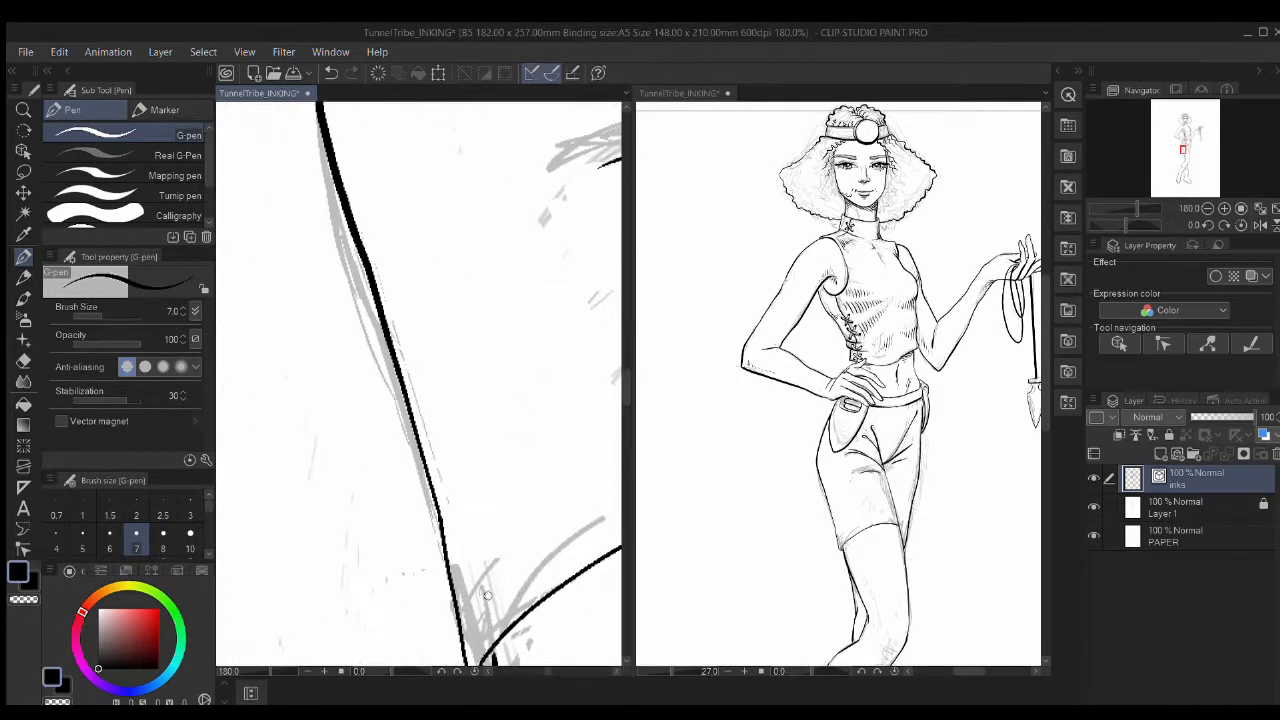
drag(446, 580, 426, 518)
scroll(489, 380, up, 4)
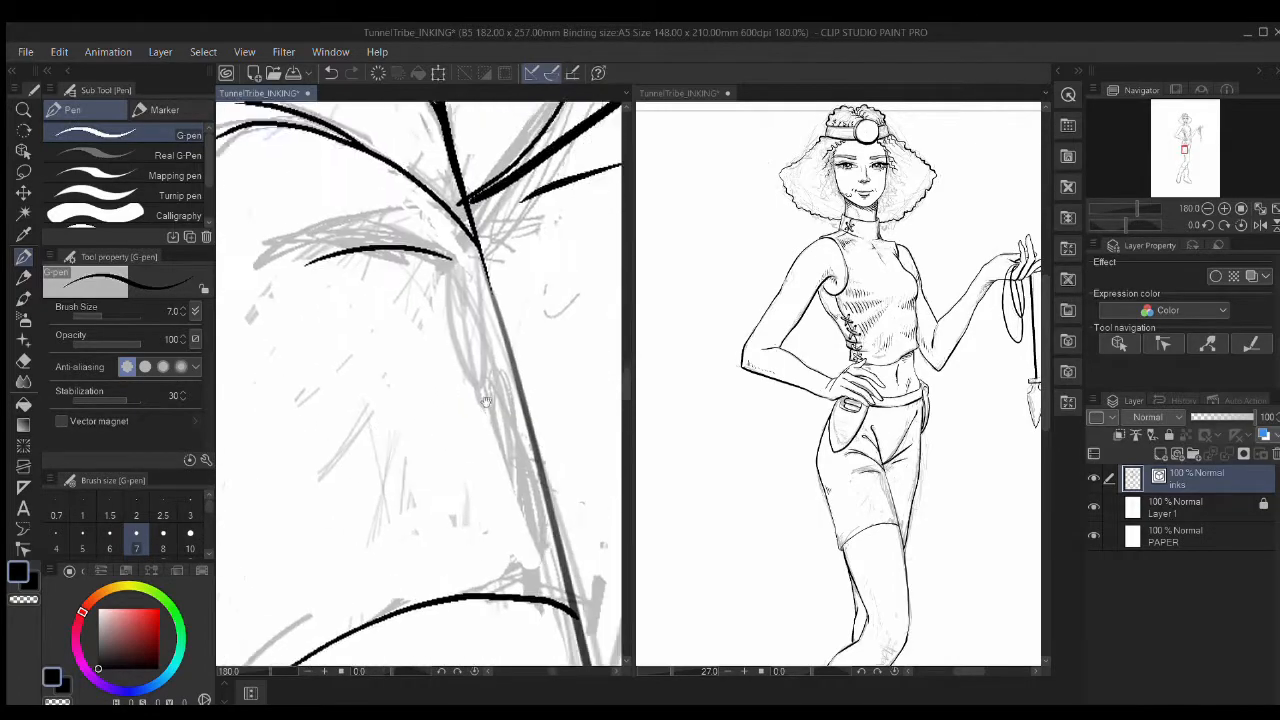
mouse_move(546, 328)
mouse_down()
mouse_move(425, 372)
mouse_move(562, 336)
mouse_up()
key(ctrl+z)
key(ctrl+z)
key(r)
Step: On a rotated canvas, ink the diagonal crease with fanned hatching and short leg hatches, then reset rotation
mouse_move(475, 406)
mouse_down()
mouse_move(371, 421)
mouse_move(437, 325)
mouse_up()
drag(412, 384, 329, 247)
drag(422, 380, 373, 256)
drag(436, 375, 398, 296)
drag(445, 371, 418, 298)
drag(453, 368, 438, 320)
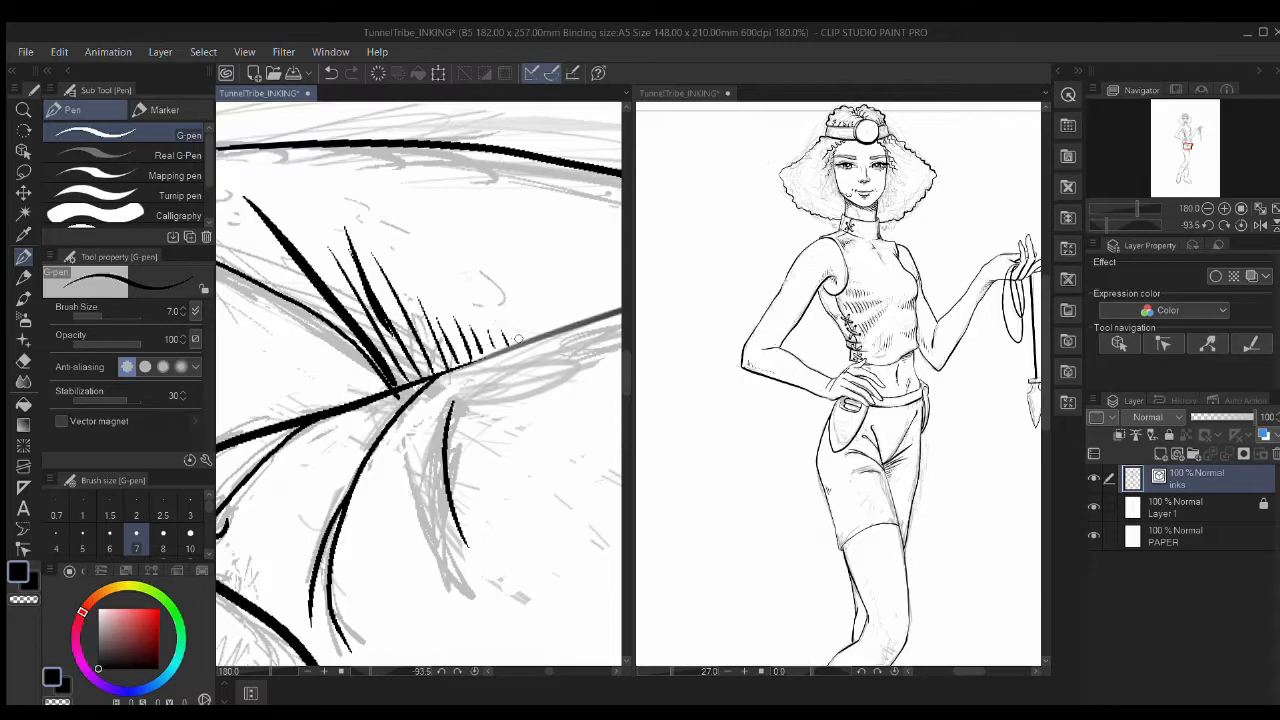
scroll(463, 389, down, 4)
drag(463, 540, 471, 308)
scroll(471, 420, up, 4)
drag(418, 370, 366, 378)
drag(412, 365, 372, 369)
drag(402, 358, 374, 360)
key(ctrl+at)
Step: Ink along the top of the buckle and hatch its left side
scroll(475, 395, down, 4)
drag(513, 301, 492, 461)
scroll(504, 289, up, 6)
key(p)
drag(587, 316, 480, 276)
key(ctrl+z)
key(p)
drag(605, 322, 395, 248)
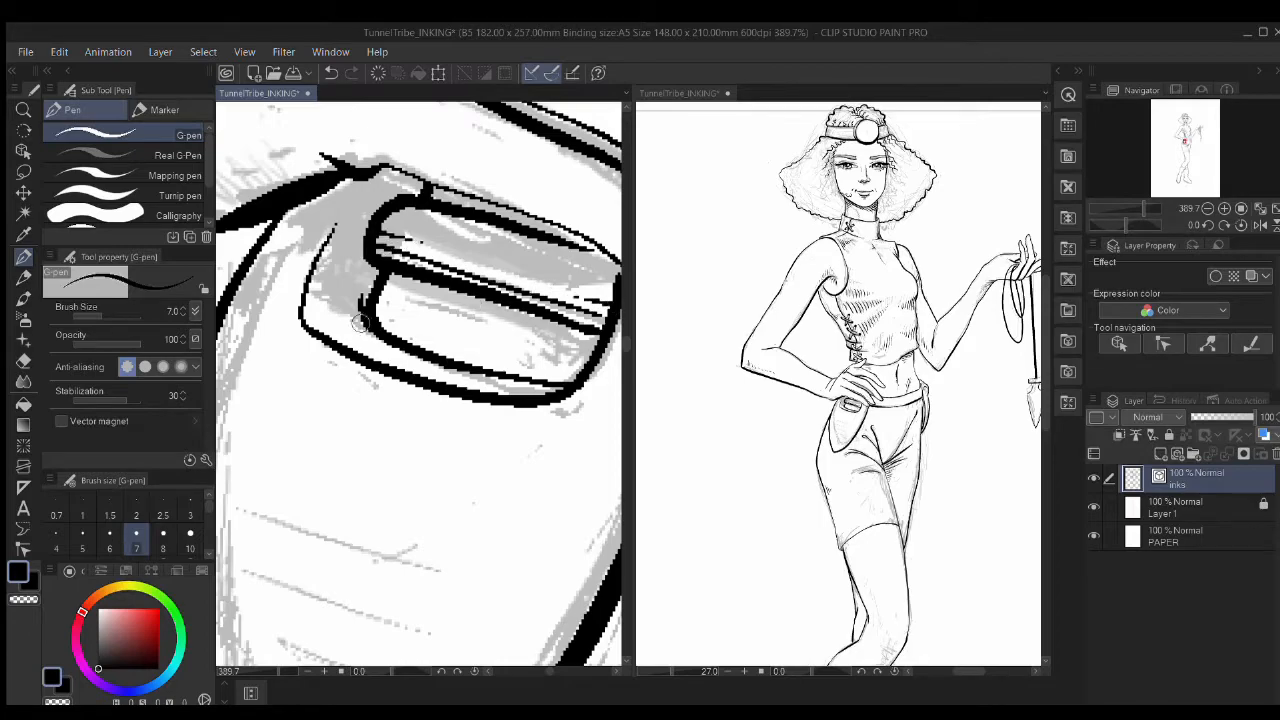
drag(362, 184, 381, 205)
drag(345, 198, 371, 221)
drag(337, 232, 374, 275)
Step: Add hatch strokes near the waistband and down the belt-loop line, removing one misplaced stroke
drag(322, 276, 512, 403)
drag(434, 275, 372, 308)
drag(420, 298, 358, 324)
drag(560, 400, 256, 250)
mouse_move(440, 282)
mouse_down()
mouse_move(482, 308)
mouse_move(476, 322)
mouse_up()
mouse_move(429, 312)
mouse_down()
mouse_move(471, 346)
mouse_move(459, 384)
mouse_up()
drag(404, 404, 437, 436)
drag(380, 540, 583, 306)
key(ctrl+z)
Step: Hatch along and down the thick line, including a cluster at its lower left
drag(545, 244, 591, 294)
drag(541, 279, 577, 317)
mouse_move(534, 316)
mouse_down()
mouse_move(562, 350)
mouse_move(550, 374)
mouse_up()
mouse_move(489, 386)
mouse_down()
mouse_move(522, 416)
mouse_move(475, 401)
mouse_up()
drag(496, 459, 461, 415)
drag(478, 480, 439, 433)
drag(463, 503, 423, 457)
drag(452, 525, 405, 476)
drag(434, 547, 389, 500)
mouse_move(423, 571)
mouse_down()
mouse_move(368, 516)
mouse_move(523, 410)
mouse_up()
drag(394, 528, 370, 480)
drag(370, 535, 336, 482)
drag(341, 537, 323, 475)
mouse_move(422, 269)
mouse_down()
mouse_move(403, 429)
mouse_move(376, 346)
mouse_up()
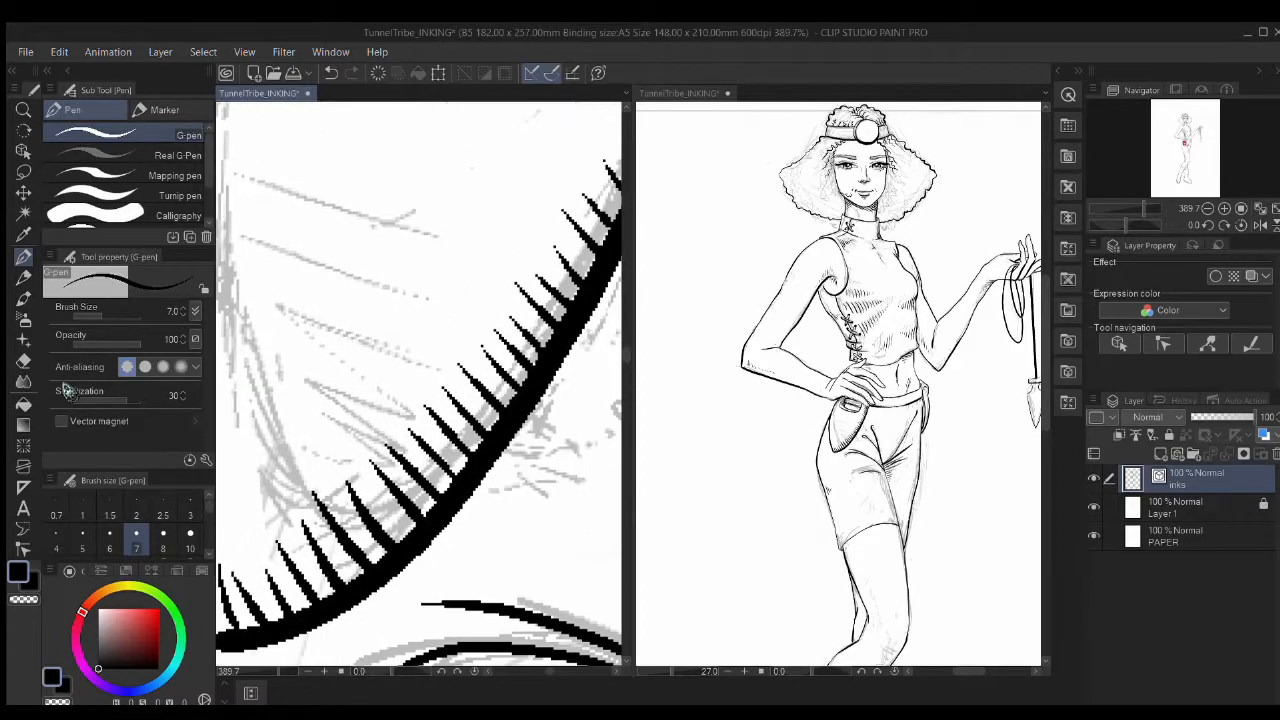
Step: With a size 6 vector eraser, trim the bases of the hatch strokes, undoing the last trim
key(e)
click(145, 407)
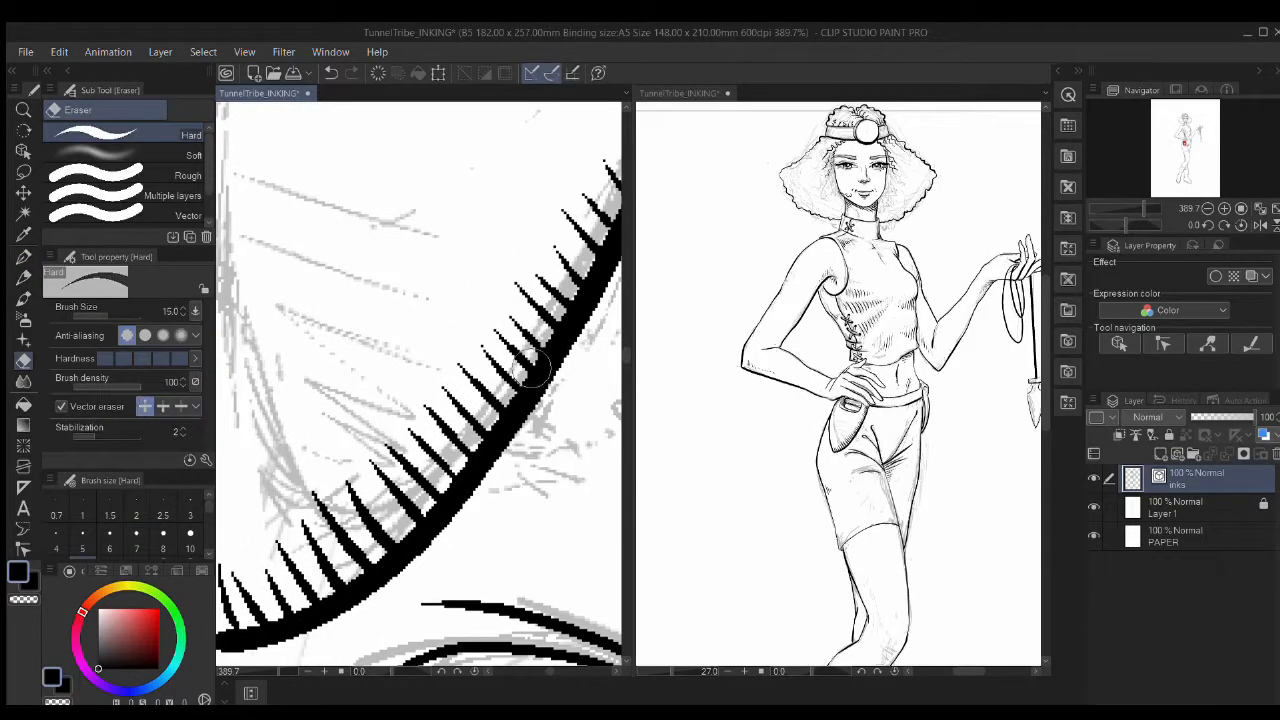
click(110, 540)
mouse_move(522, 358)
mouse_down()
mouse_move(375, 523)
mouse_move(222, 598)
mouse_up()
drag(466, 537, 642, 412)
key(ctrl+z)
Step: Ink hatching inside the left side of the pocket
drag(468, 206, 429, 406)
key(p)
drag(369, 518, 402, 377)
drag(350, 290, 401, 481)
drag(370, 357, 410, 457)
drag(400, 373, 420, 438)
drag(417, 377, 437, 412)
drag(510, 270, 320, 460)
mouse_move(590, 330)
mouse_down()
mouse_move(423, 379)
mouse_move(461, 438)
mouse_up()
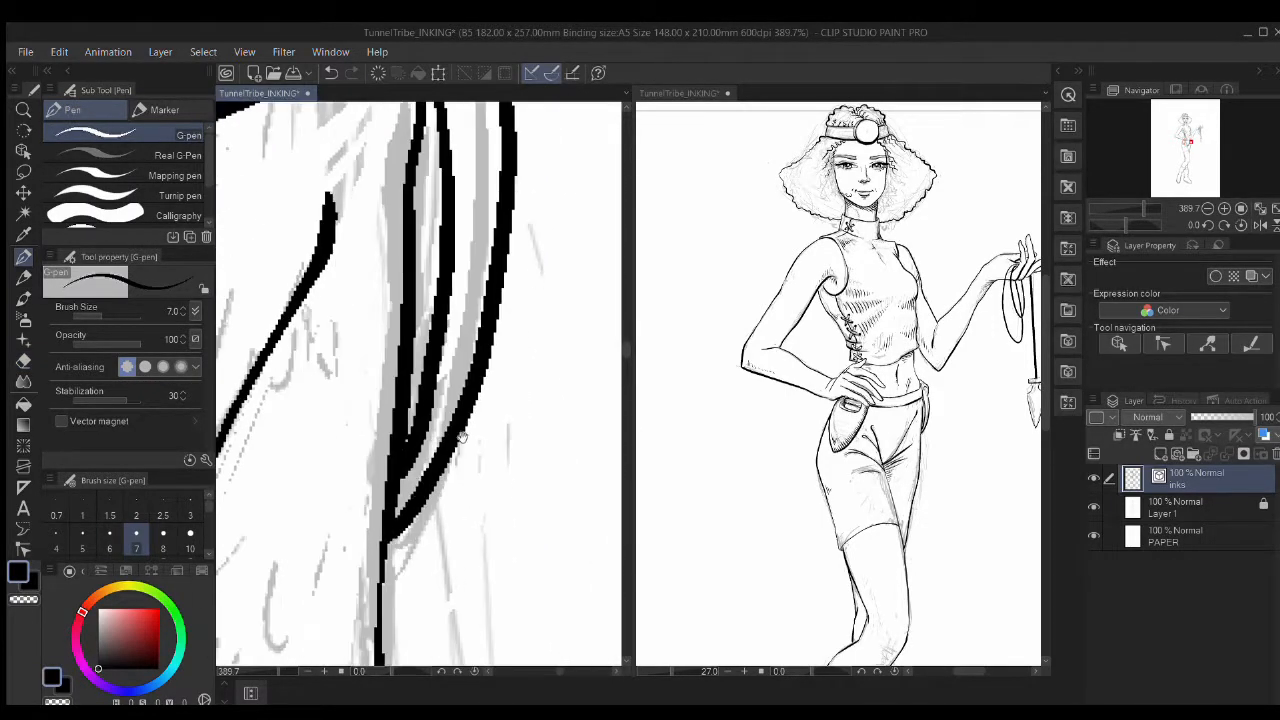
Step: Add short hatches all the way down the pocket strip
drag(412, 472, 438, 443)
drag(434, 396, 464, 358)
drag(453, 262, 470, 242)
drag(435, 243, 447, 376)
drag(420, 162, 456, 212)
mouse_move(438, 254)
mouse_down()
mouse_move(458, 288)
mouse_move(454, 332)
mouse_up()
mouse_move(427, 334)
mouse_down()
mouse_move(456, 366)
mouse_move(450, 424)
mouse_up()
drag(424, 434, 443, 464)
drag(422, 452, 446, 536)
Step: Add short vertical hatches inside the loop
drag(483, 390, 510, 662)
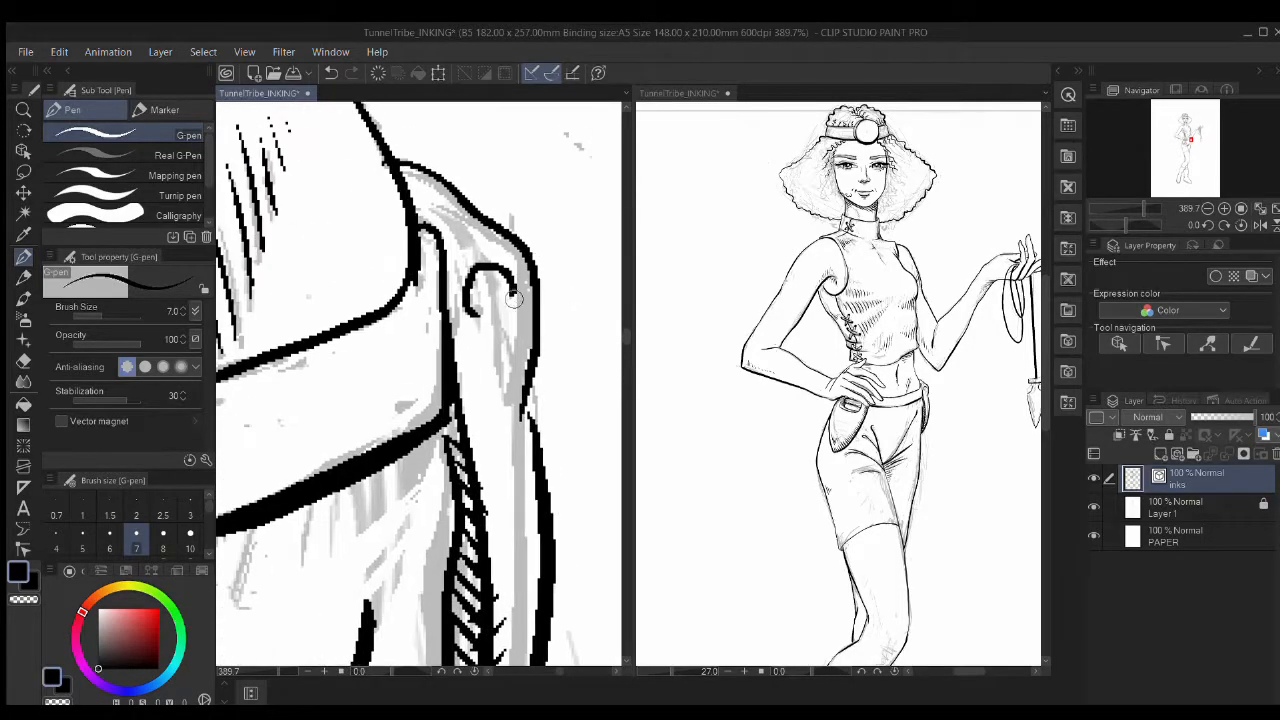
drag(513, 290, 516, 329)
mouse_move(502, 277)
mouse_down()
mouse_move(505, 323)
mouse_move(492, 323)
mouse_up()
drag(480, 278, 480, 326)
drag(412, 215, 457, 324)
Step: Hide the grey sketch layer (Layer 1) to review the inked shorts
mouse_move(500, 403)
mouse_down()
mouse_move(594, 324)
mouse_move(530, 150)
mouse_up()
mouse_move(430, 106)
mouse_down()
mouse_move(518, 434)
mouse_move(508, 408)
mouse_up()
click(1093, 508)
mouse_move(397, 320)
mouse_down()
mouse_move(477, 351)
mouse_move(517, 406)
mouse_move(450, 268)
mouse_up()
scroll(517, 406, down, 2)
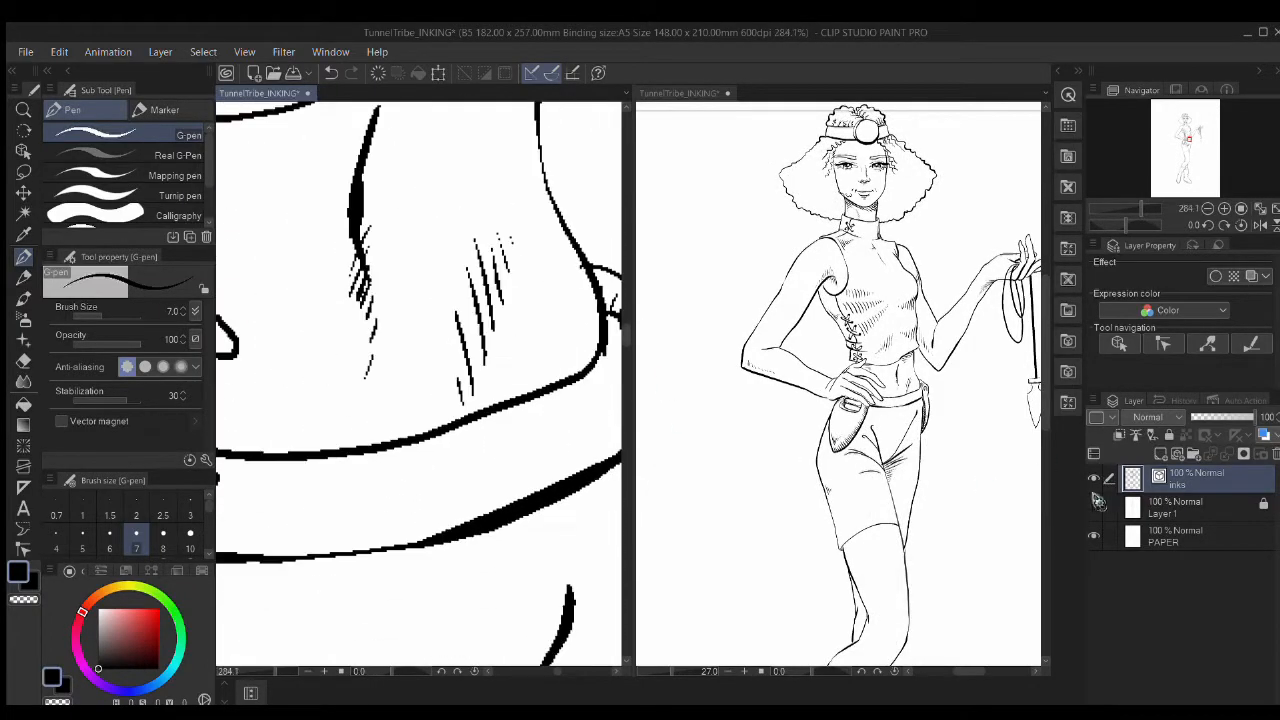
Step: Hatch beneath the hooked line and curl and hatch the upper stem's hook
drag(370, 385, 590, 130)
drag(350, 420, 590, 150)
drag(357, 338, 363, 362)
drag(368, 341, 379, 402)
drag(384, 354, 396, 405)
drag(458, 234, 462, 270)
drag(456, 236, 452, 274)
mouse_move(338, 592)
mouse_down()
mouse_move(518, 371)
mouse_move(243, 359)
mouse_up()
Step: Fill a gap in the line and add curved hatches above the diagonal line
drag(466, 440, 448, 430)
drag(442, 356, 440, 408)
drag(422, 342, 428, 400)
mouse_move(404, 312)
mouse_down()
mouse_move(412, 376)
mouse_move(394, 366)
mouse_up()
drag(362, 290, 370, 348)
drag(342, 282, 350, 336)
drag(322, 281, 324, 322)
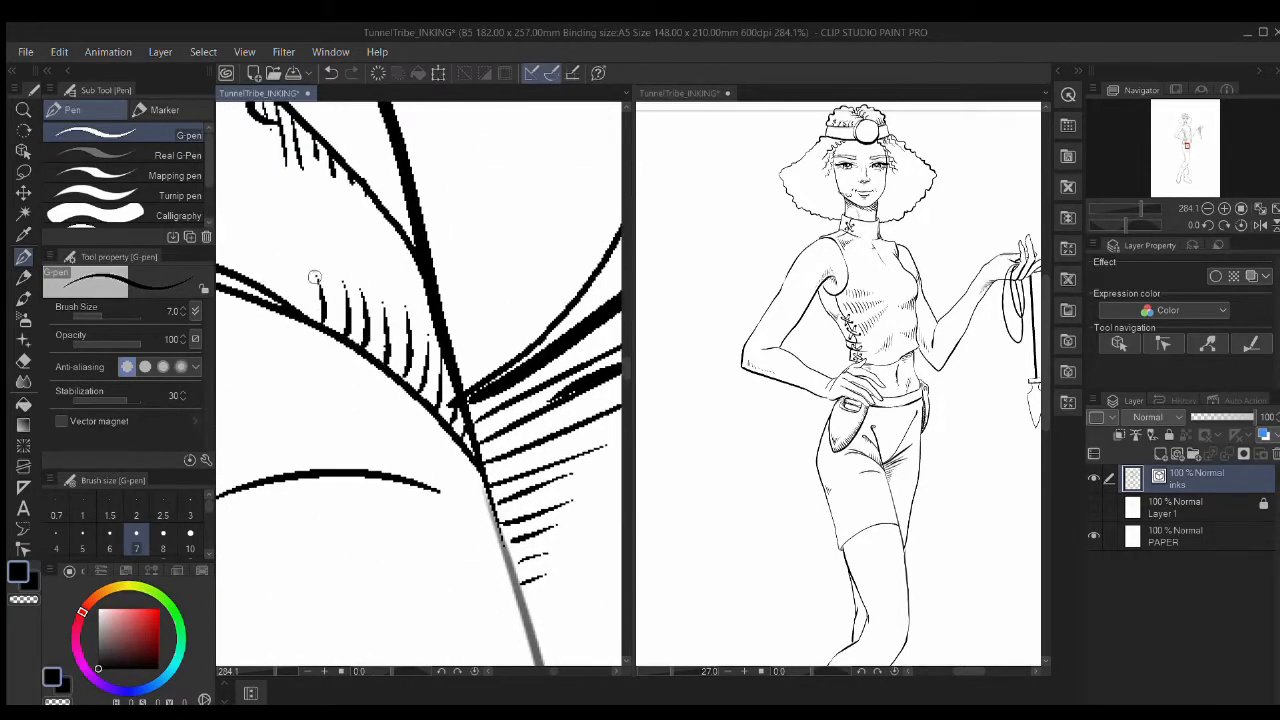
Step: Try a row of hatches above the thick diagonal line, then undo it
mouse_move(461, 349)
mouse_down()
mouse_move(239, 405)
mouse_move(235, 447)
mouse_up()
drag(517, 262, 519, 291)
mouse_move(501, 267)
mouse_down()
mouse_move(500, 304)
mouse_move(481, 316)
mouse_up()
drag(465, 287, 463, 326)
drag(453, 304, 449, 336)
mouse_move(437, 323)
mouse_down()
mouse_move(434, 347)
mouse_move(480, 387)
mouse_up()
key(ctrl+z)
key(ctrl+z)
key(ctrl+z)
key(ctrl+z)
key(ctrl+z)
key(ctrl+z)
key(ctrl+z)
key(ctrl+z)
key(ctrl+z)
key(ctrl+z)
key(ctrl+z)
key(ctrl+z)
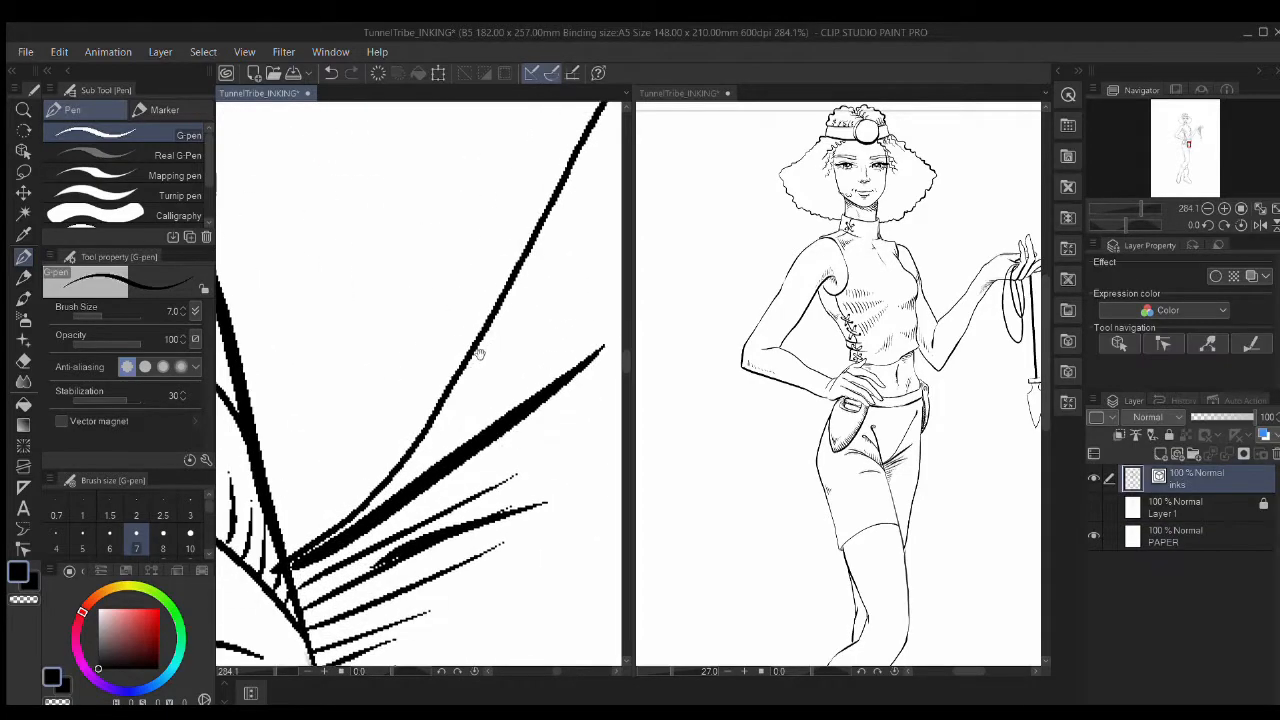
Step: Tilt the canvas and hatch down along the fold line
drag(475, 260, 490, 312)
scroll(480, 311, down, 3)
mouse_move(545, 254)
mouse_down()
mouse_move(487, 214)
mouse_move(475, 286)
mouse_up()
drag(443, 264, 472, 311)
drag(442, 290, 469, 337)
mouse_move(440, 314)
mouse_down()
mouse_move(465, 362)
mouse_move(458, 388)
mouse_up()
mouse_move(426, 382)
mouse_down()
mouse_move(450, 430)
mouse_move(438, 452)
mouse_up()
drag(402, 434, 426, 484)
Step: Erase the overshooting stroke end with the Hard eraser in vector mode
key(e)
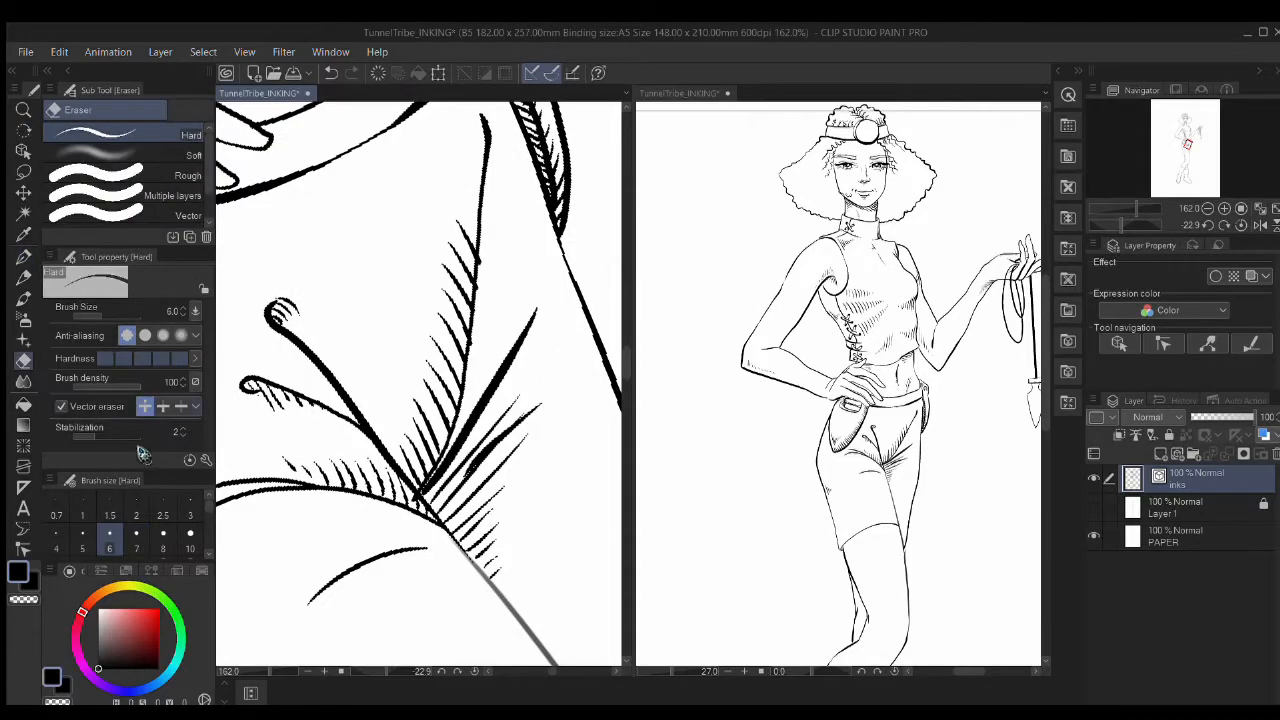
click(145, 406)
scroll(485, 274, up, 8)
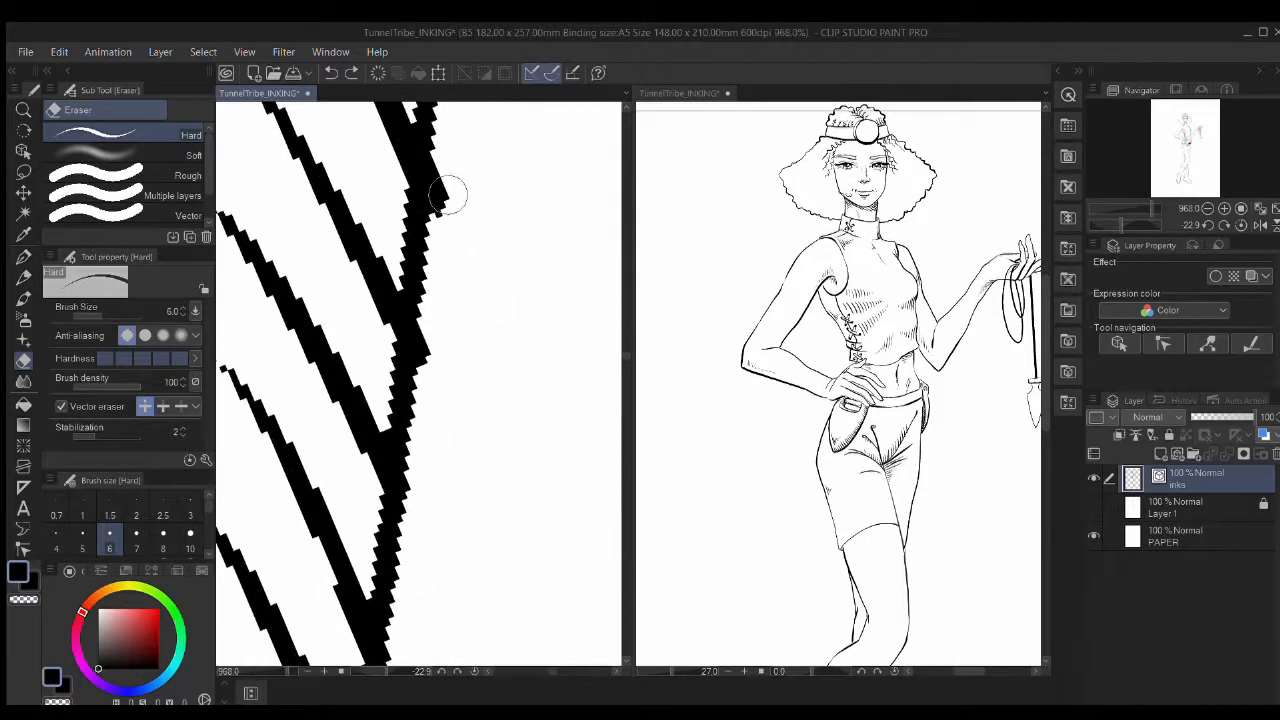
click(164, 407)
drag(460, 165, 450, 208)
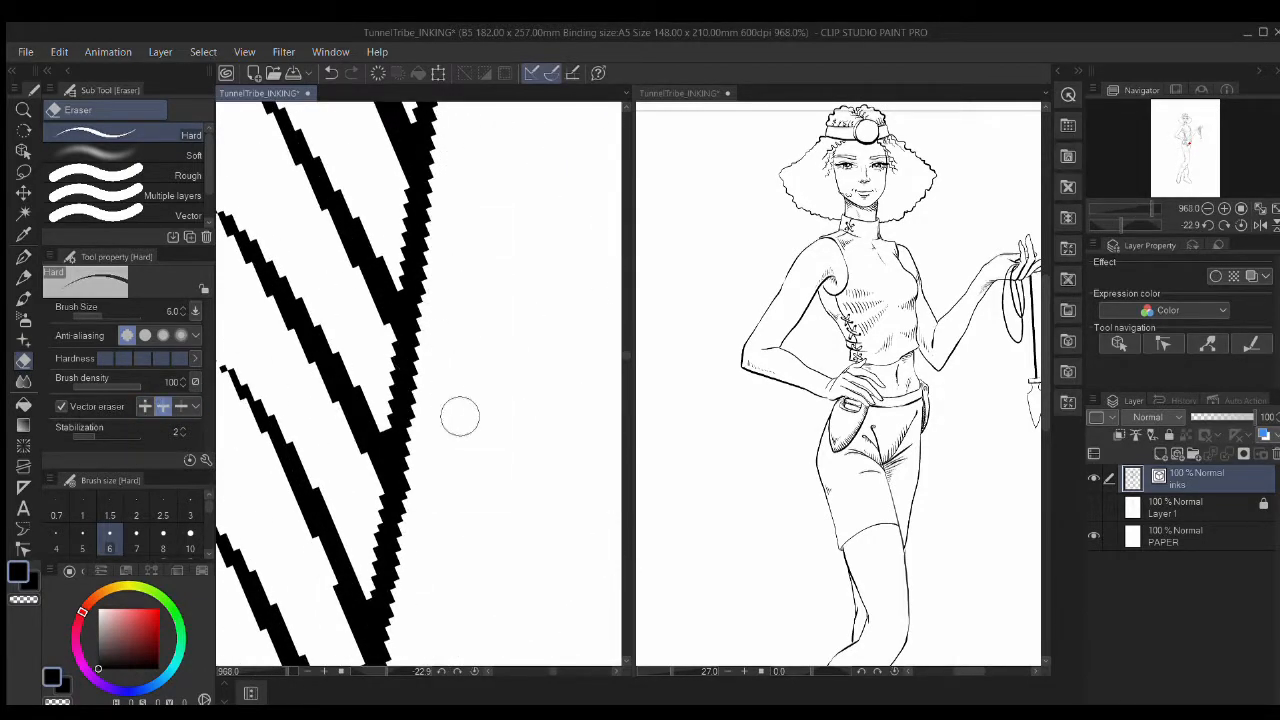
scroll(455, 415, down, 5)
scroll(502, 448, down, 8)
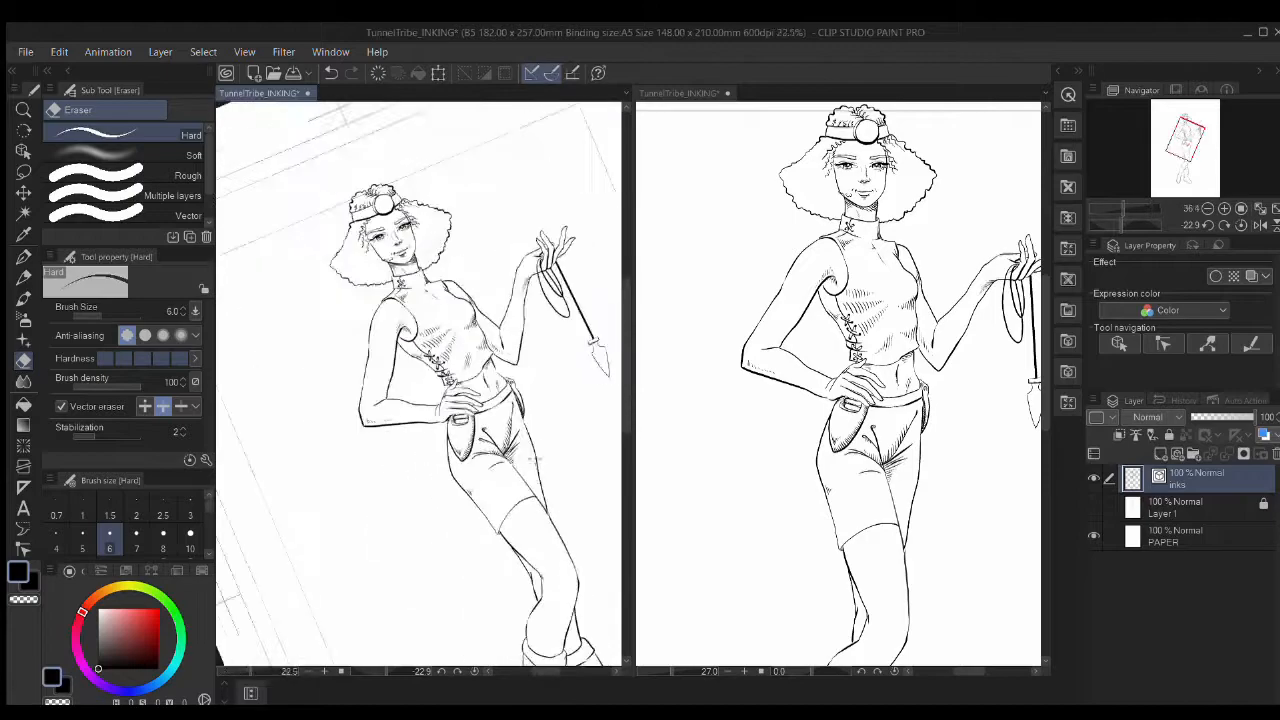
Step: Lasso the hatching on the girl's top and scale it down and narrower
drag(544, 483, 506, 346)
scroll(455, 225, up, 2)
scroll(436, 261, up, 2)
drag(436, 261, 484, 358)
scroll(484, 358, up, 3)
key(m)
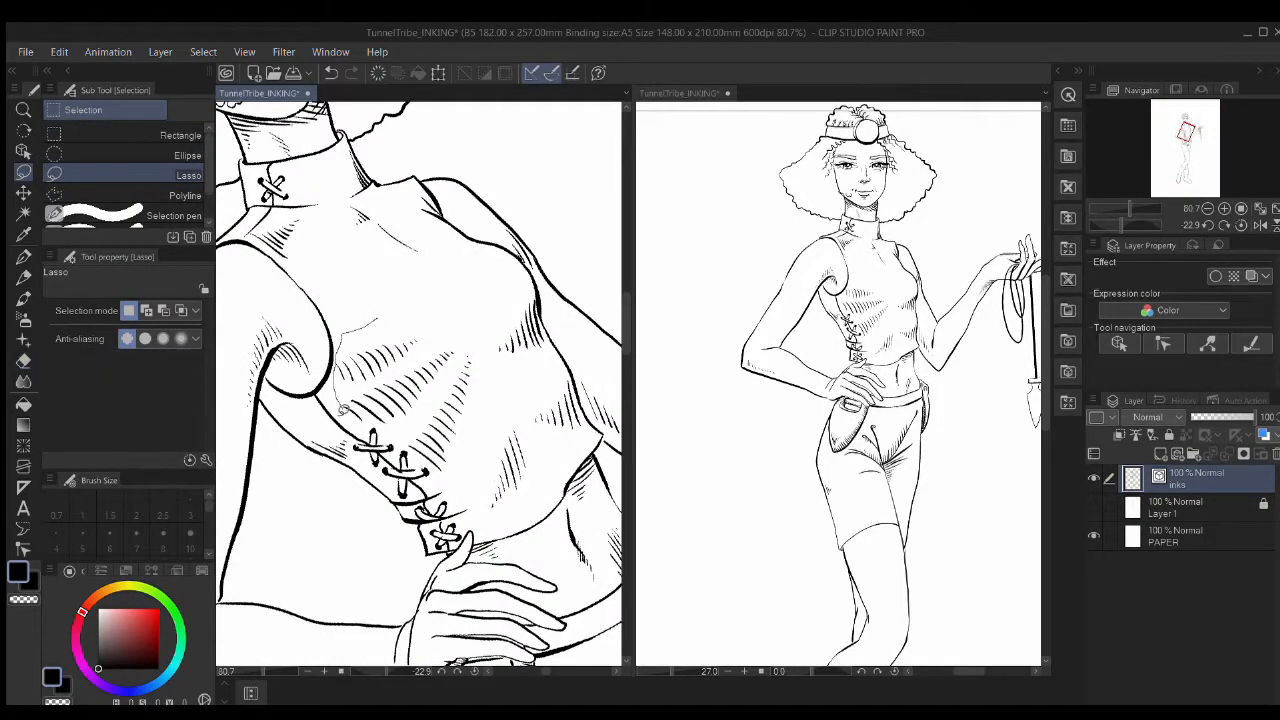
drag(421, 462, 447, 303)
key(ctrl+t)
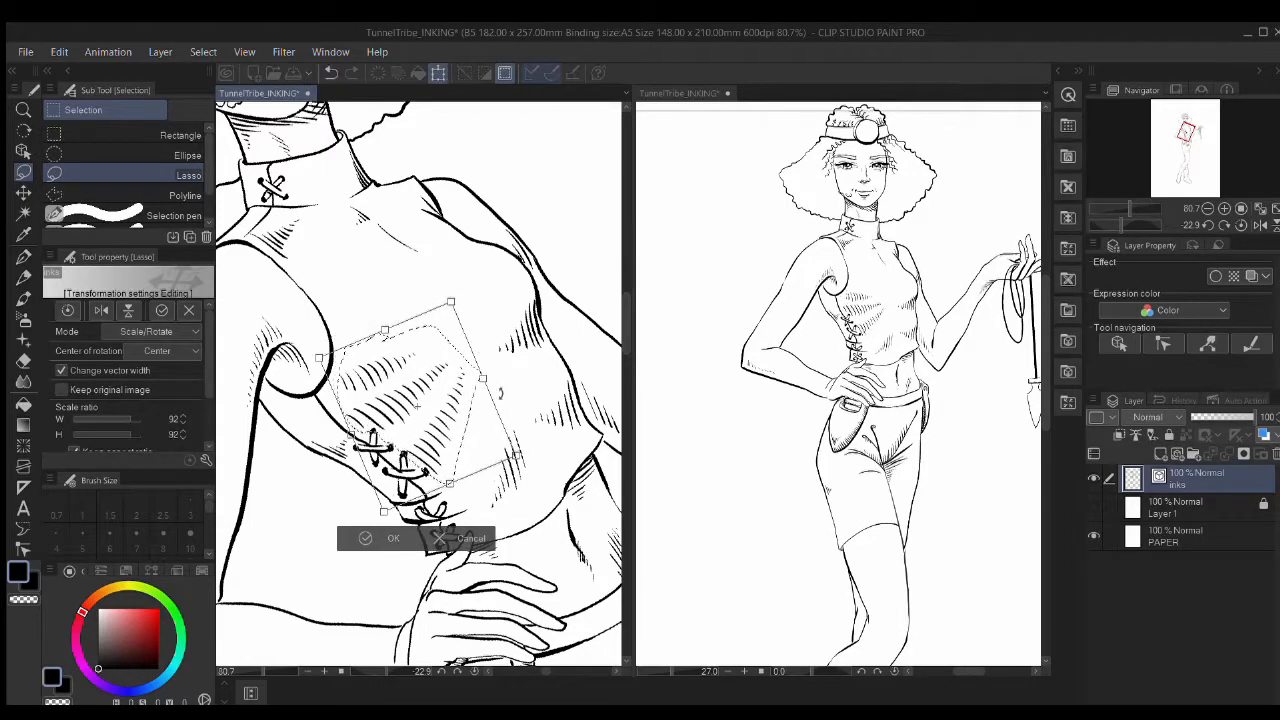
drag(382, 506, 384, 500)
drag(477, 376, 463, 381)
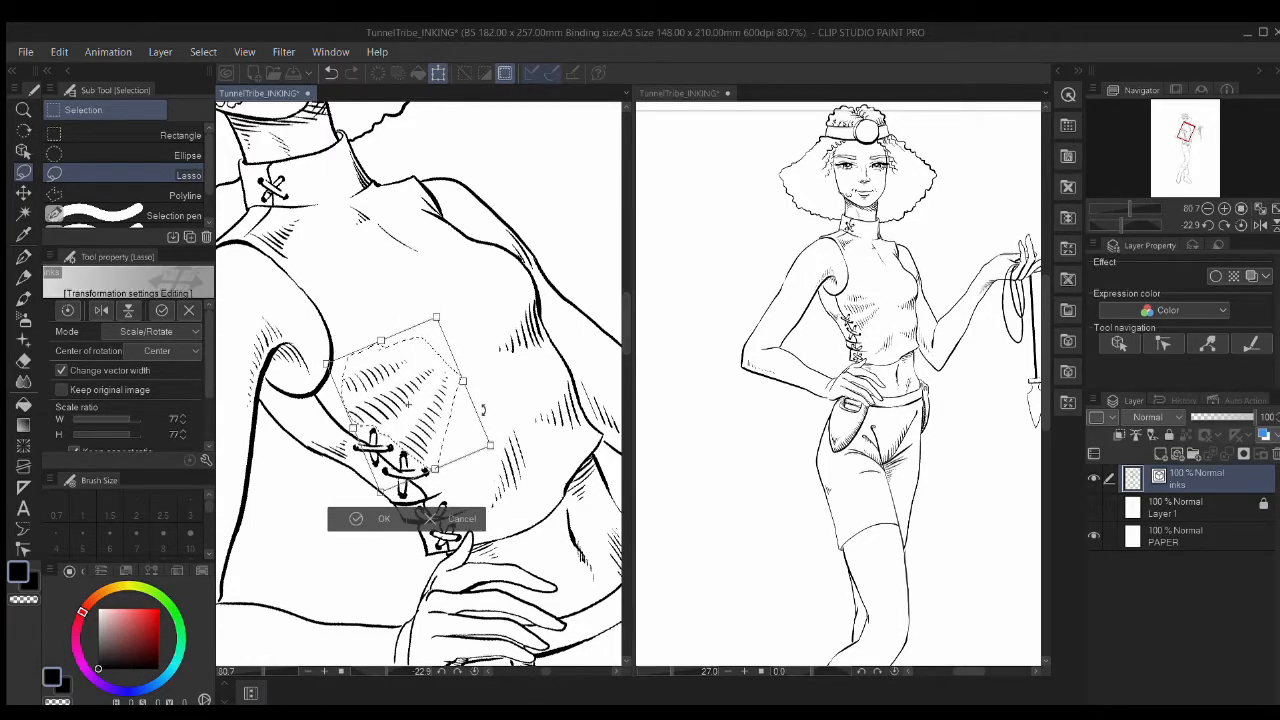
click(380, 519)
Step: Rotate the hatching slightly counterclockwise and shrink it a little more
key(ctrl+t)
drag(443, 308, 431, 305)
drag(495, 437, 481, 431)
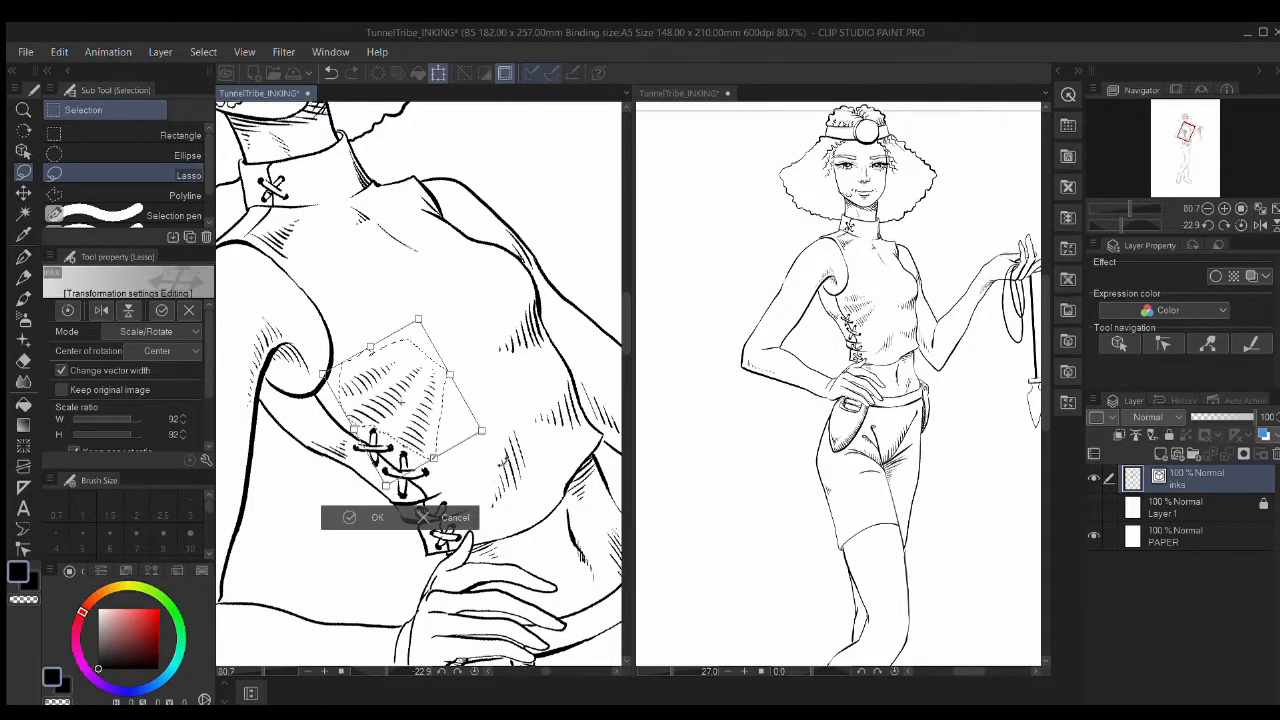
key(Return)
Step: Free-transform the hatching's corners to fit the torso, then deselect
key(ctrl+shift+t)
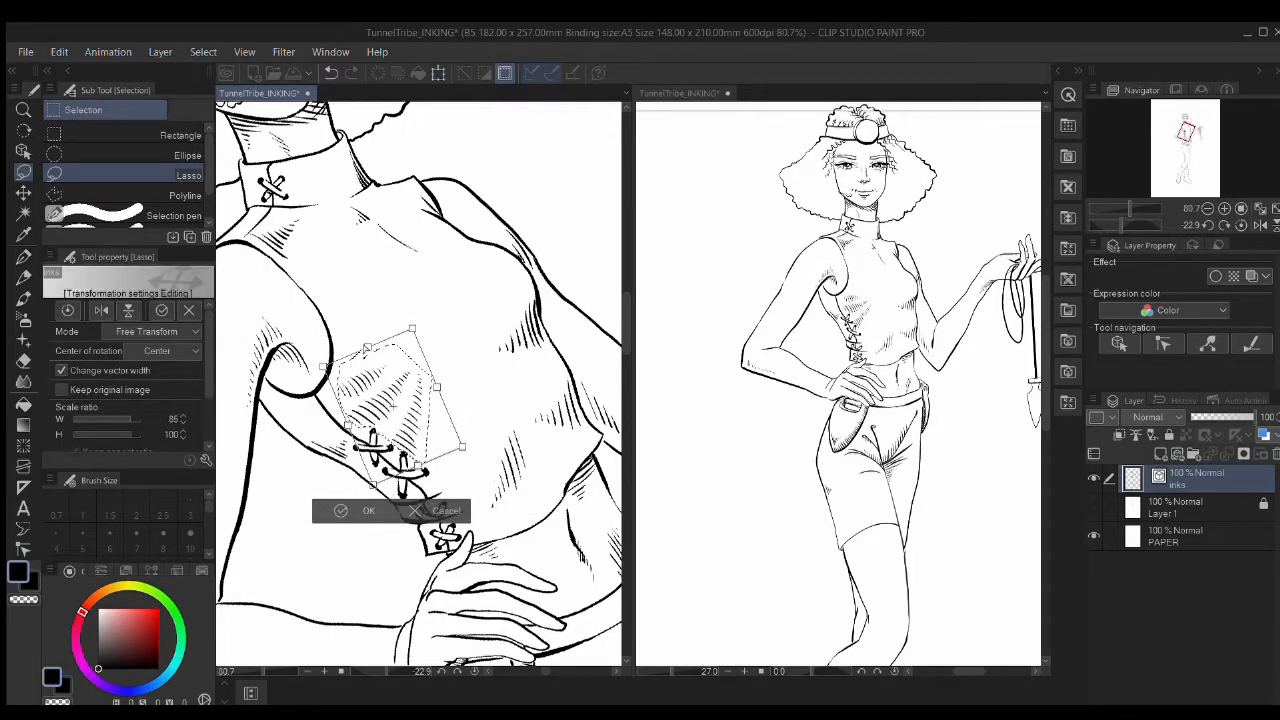
drag(462, 446, 458, 454)
drag(436, 380, 439, 382)
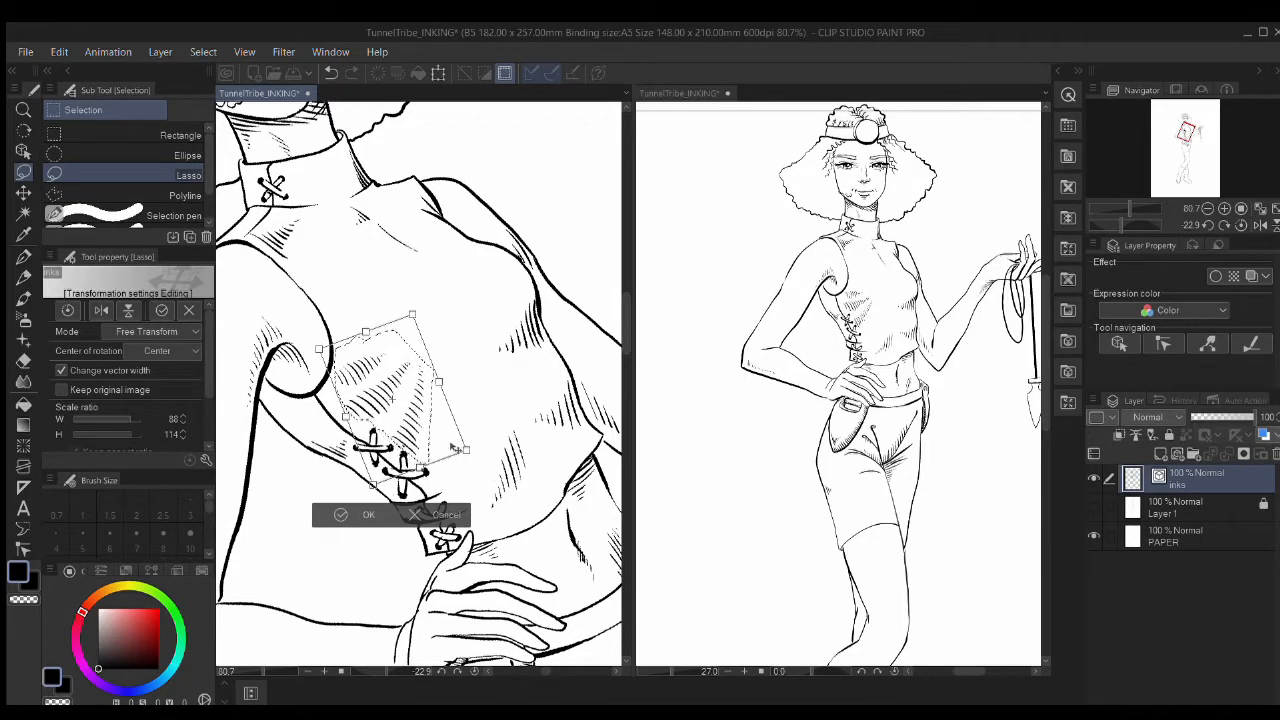
key(Return)
key(ctrl+d)
drag(449, 480, 385, 470)
drag(500, 420, 491, 461)
scroll(468, 487, up, 10)
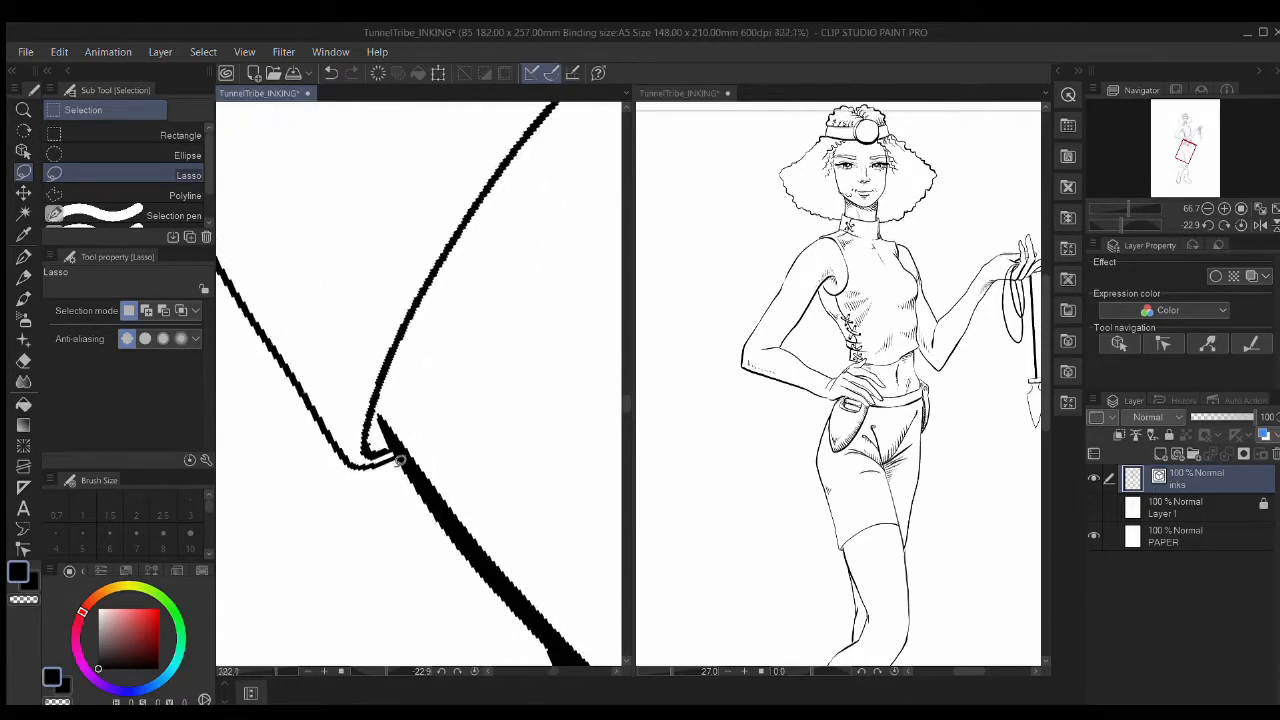
Step: Ink the thigh line's corner with the G-pen at size 8, then rotate the canvas for hatching
key(p)
click(168, 538)
drag(380, 436, 374, 429)
scroll(462, 466, down, 3)
drag(525, 495, 448, 333)
mouse_move(431, 269)
mouse_down()
mouse_move(440, 381)
mouse_move(369, 291)
mouse_move(354, 311)
mouse_up()
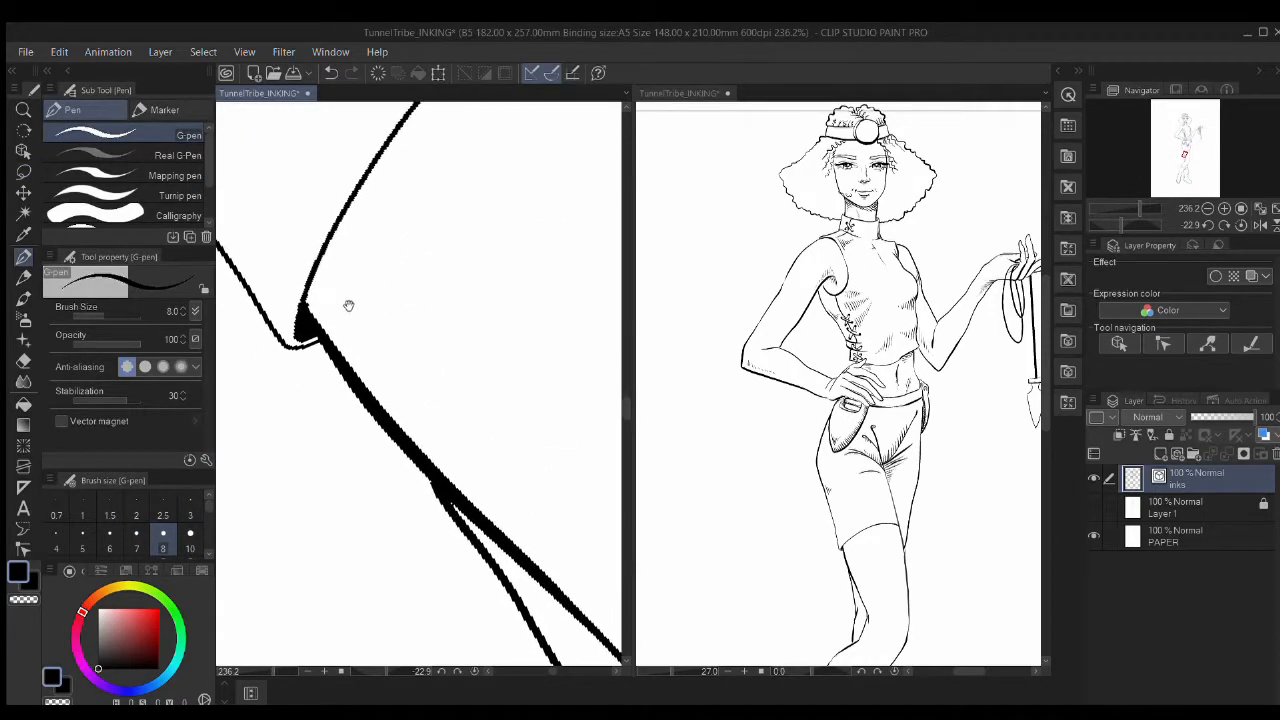
scroll(354, 311, down, 1)
key(r)
drag(391, 266, 357, 411)
Step: Ink a row of twelve short hatch strokes running up beside the thigh line
drag(380, 493, 286, 477)
drag(388, 471, 300, 458)
mouse_move(398, 453)
mouse_down()
mouse_move(312, 441)
mouse_move(318, 428)
mouse_up()
mouse_move(412, 422)
mouse_down()
mouse_move(328, 412)
mouse_move(335, 398)
mouse_up()
drag(420, 398, 343, 381)
drag(430, 381, 350, 357)
drag(454, 350, 356, 330)
drag(462, 330, 368, 310)
drag(470, 305, 380, 288)
mouse_move(482, 270)
mouse_down()
mouse_move(426, 250)
mouse_move(440, 224)
mouse_up()
mouse_move(520, 205)
mouse_down()
mouse_move(490, 188)
mouse_move(522, 148)
mouse_up()
drag(565, 141, 534, 126)
Step: Turn the canvas back upright and set the eraser to size 20
scroll(521, 345, down, 15)
key(r)
drag(448, 257, 488, 463)
drag(434, 523, 455, 335)
scroll(455, 327, up, 8)
key(e)
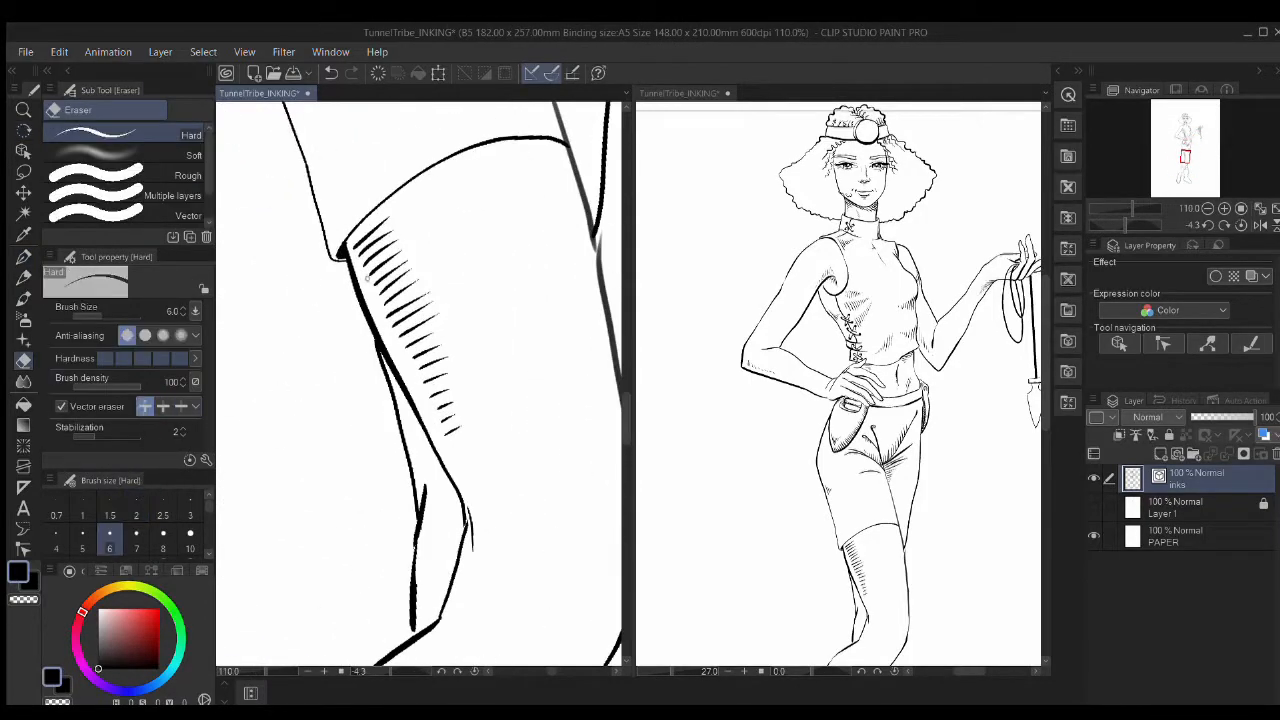
key(bracketright)
key(bracketright)
key(bracketright)
key(bracketright)
key(bracketright)
key(bracketright)
key(bracketright)
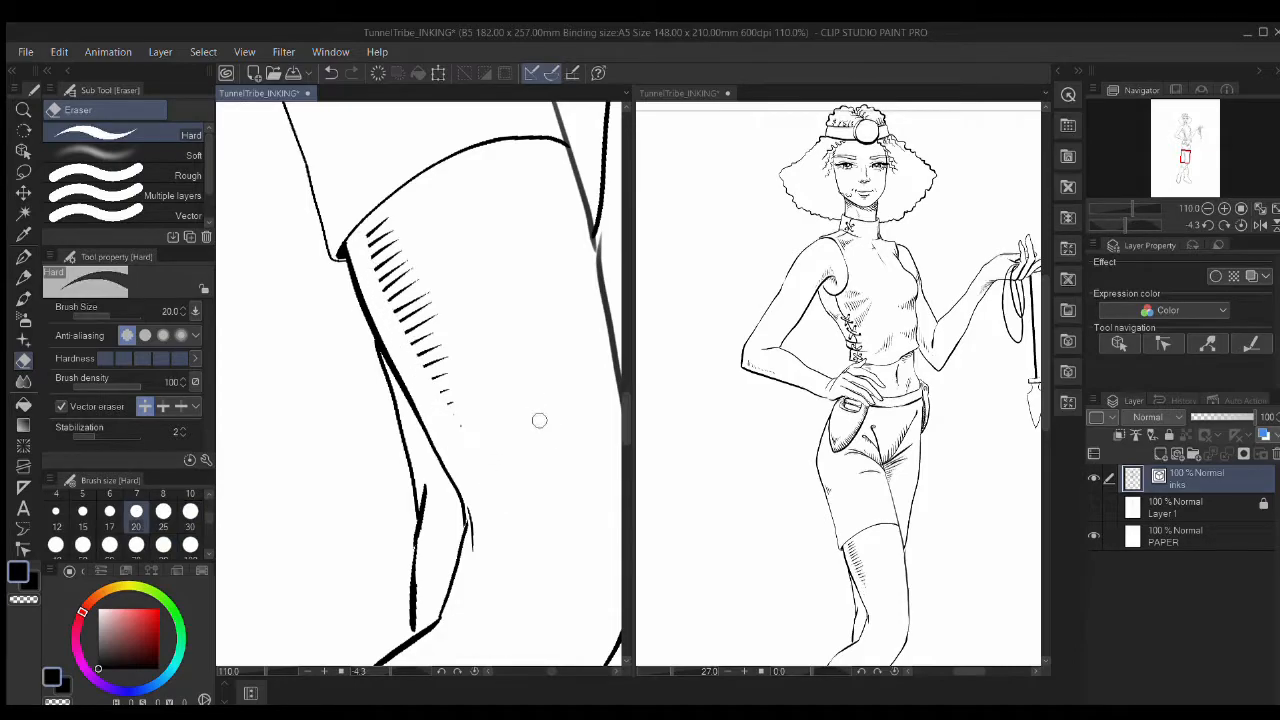
Step: Undo two unwanted leg hatch strokes and make the sketch layer visible under the inks
drag(586, 576, 543, 386)
key(p)
mouse_move(476, 443)
mouse_down()
mouse_move(571, 447)
mouse_move(554, 452)
mouse_up()
drag(481, 467, 545, 461)
key(ctrl+z)
key(ctrl+z)
key(ctrl+z)
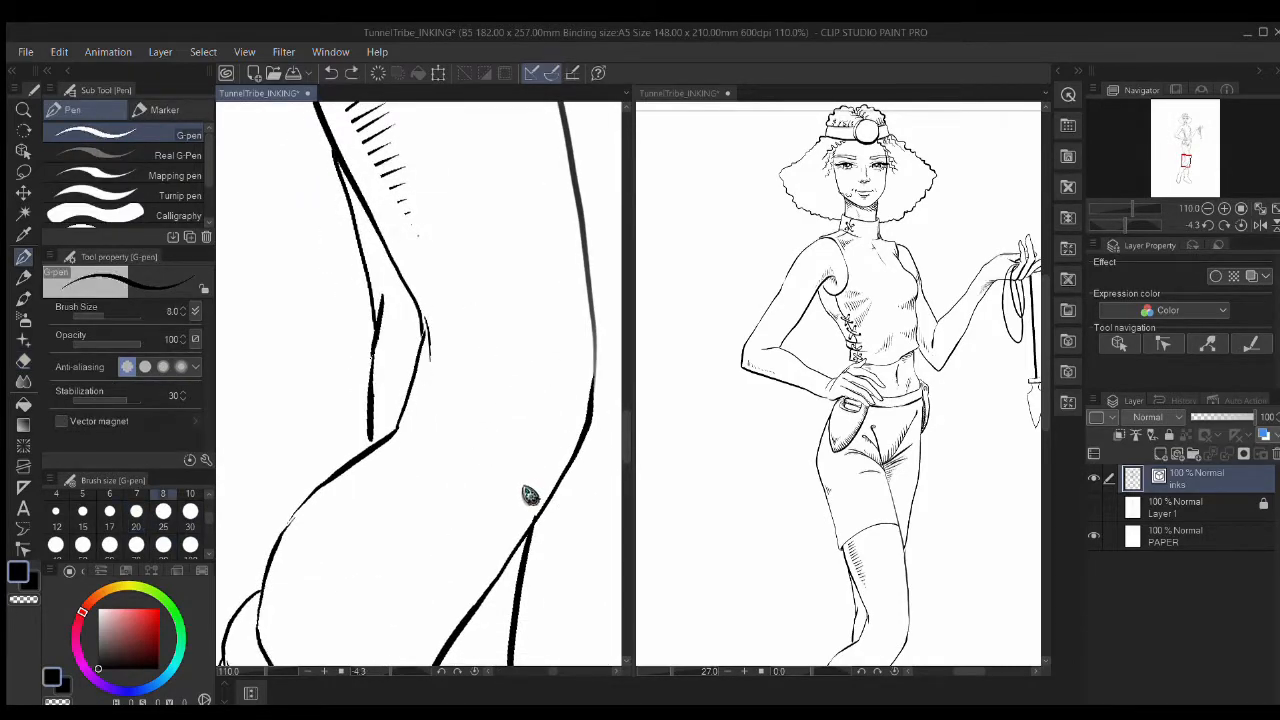
click(1093, 508)
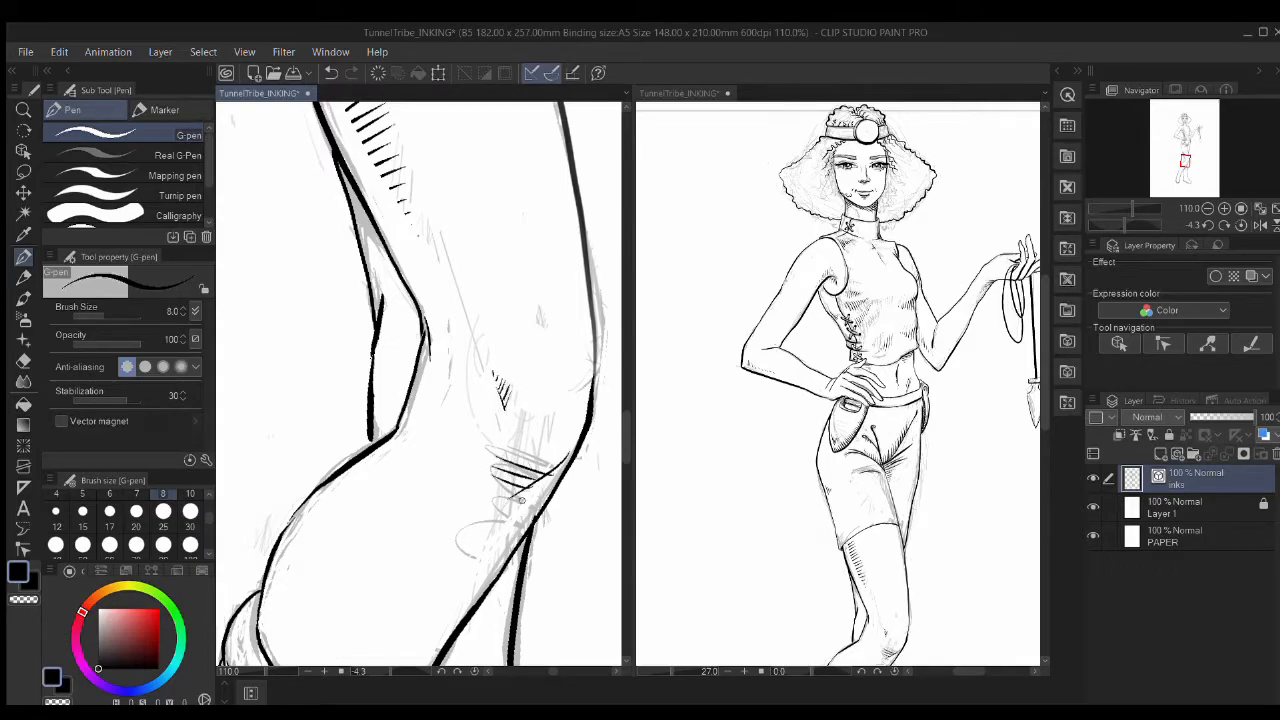
Step: Undo a stray mark and frame the boots in both canvas views
drag(558, 512, 610, 368)
click(766, 488)
key(ctrl+z)
drag(767, 511, 734, 275)
scroll(765, 369, up, 2)
drag(840, 523, 799, 408)
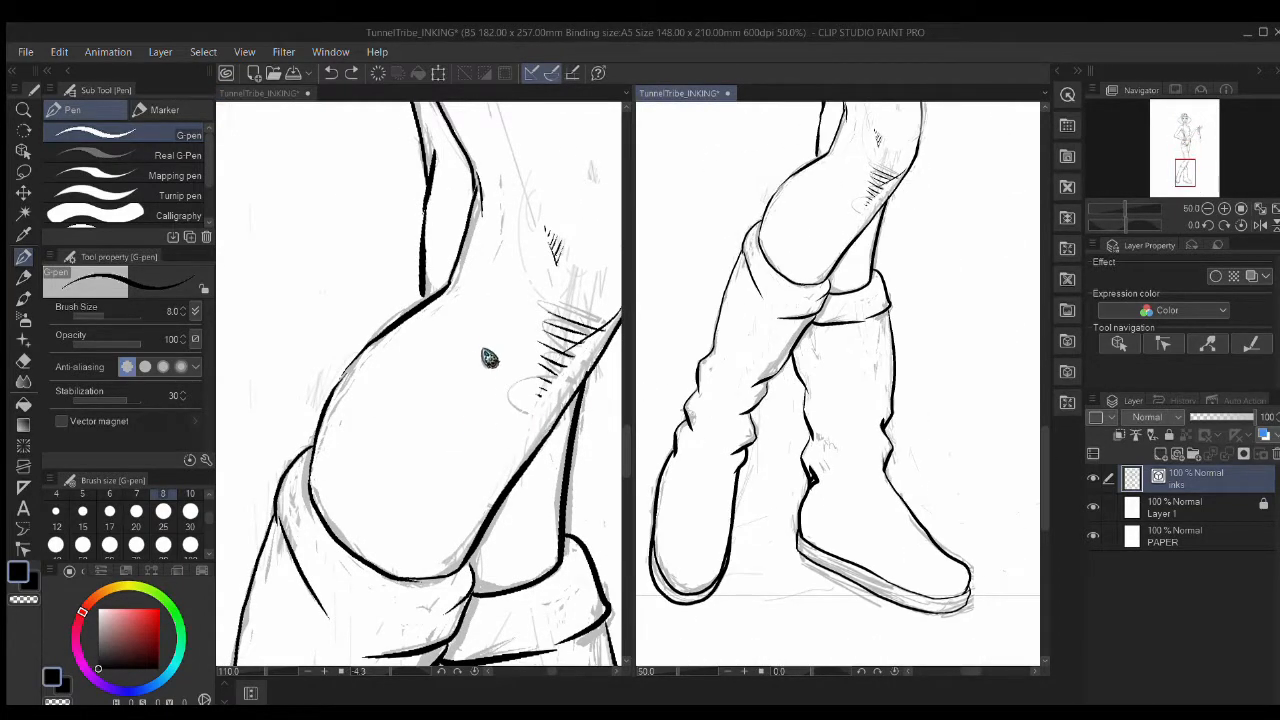
click(377, 478)
drag(443, 630, 455, 250)
Step: Add three pencil hatch strokes beside the boot fold and set the pencil size to 7
key(p)
drag(493, 458, 485, 355)
drag(466, 386, 477, 443)
mouse_move(483, 411)
mouse_down()
mouse_move(488, 443)
mouse_move(500, 443)
mouse_up()
mouse_move(495, 551)
mouse_down()
mouse_move(509, 420)
mouse_move(345, 344)
mouse_up()
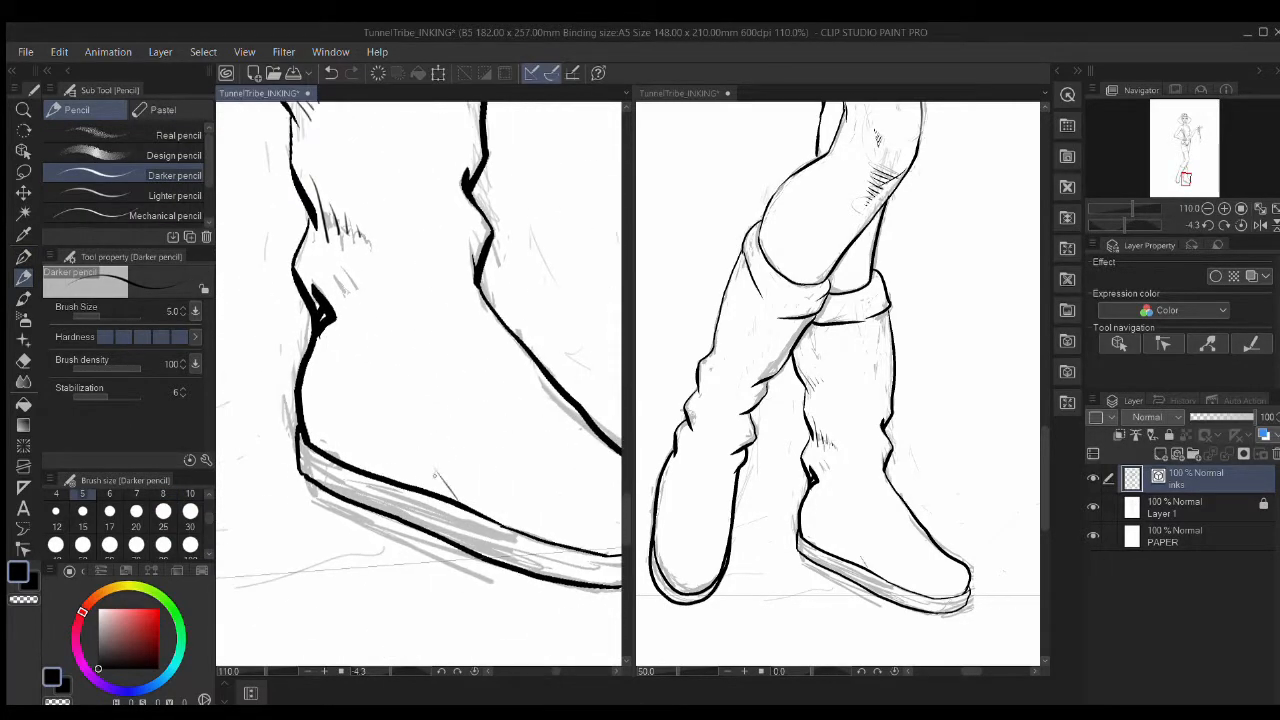
click(136, 511)
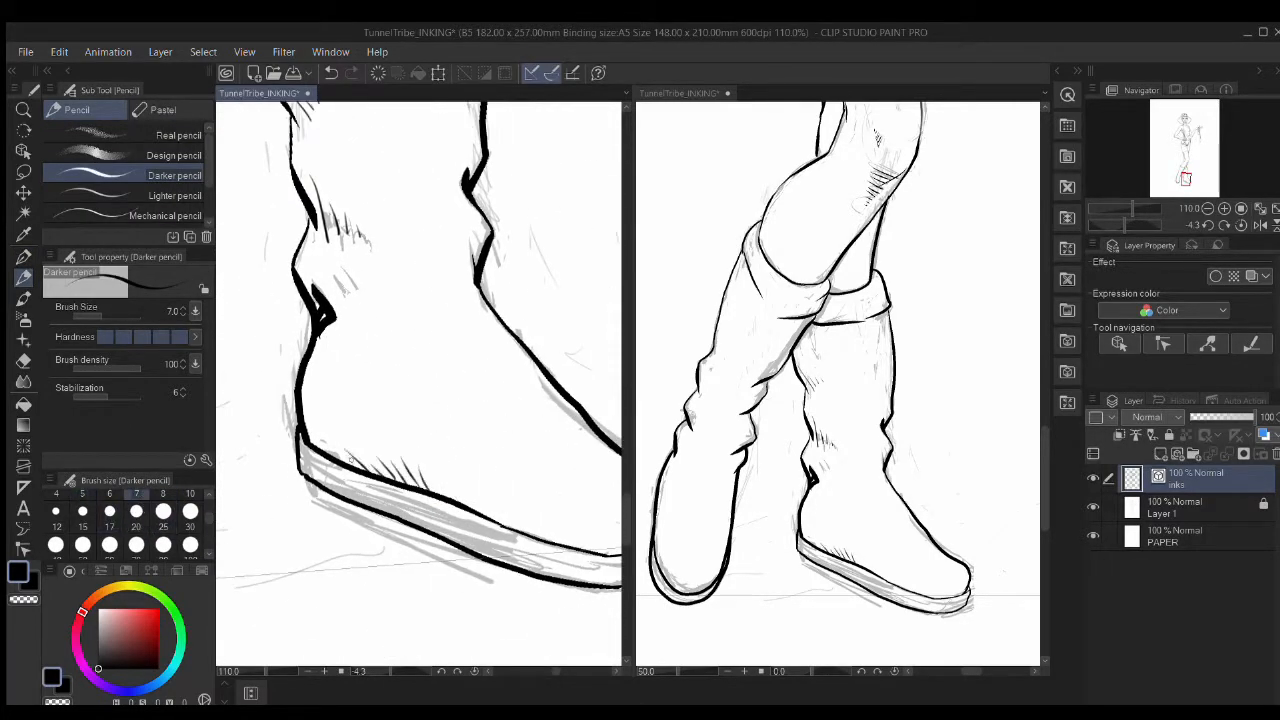
Step: Erase the hatching above the boot sole, switching the eraser's vector-cutting mode
key(e)
drag(523, 523, 374, 465)
key(ctrl+z)
click(163, 406)
drag(530, 526, 348, 454)
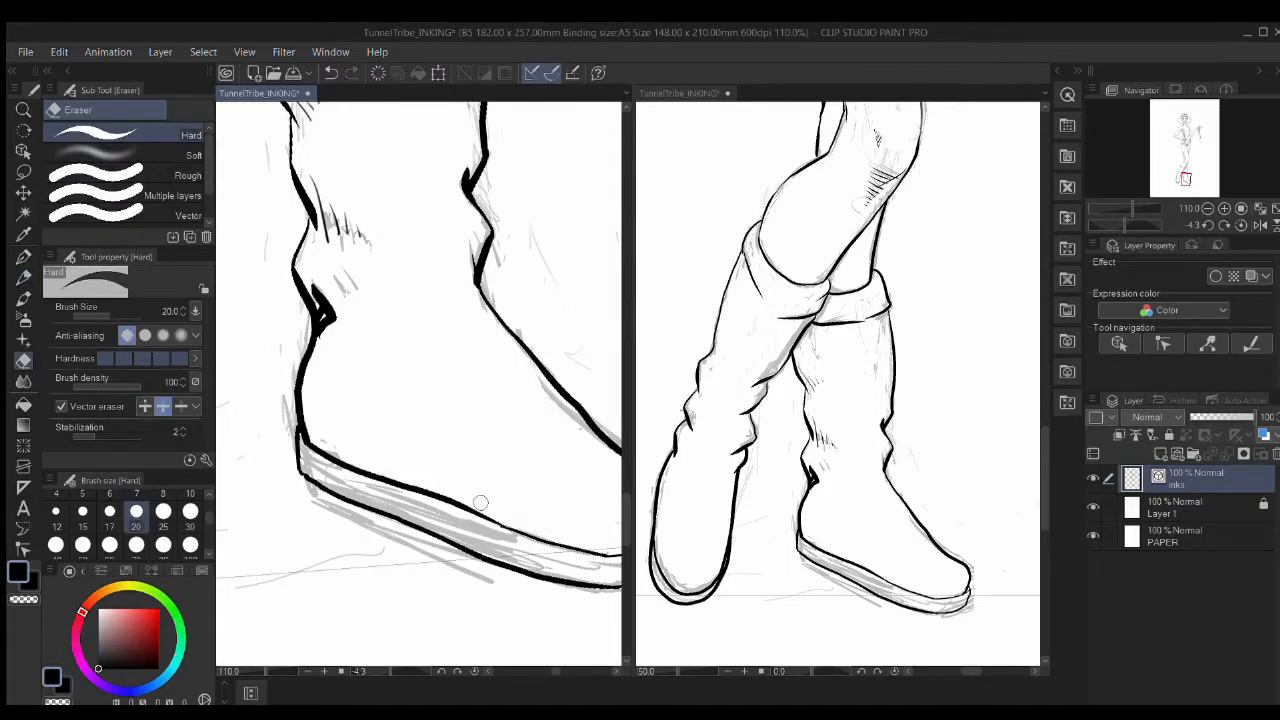
Step: Ink three hatch strokes just below the knee with the canvas rotated to a working angle
key(p)
key(r)
mouse_move(467, 477)
mouse_down()
mouse_move(409, 417)
mouse_move(359, 313)
mouse_move(490, 311)
mouse_up()
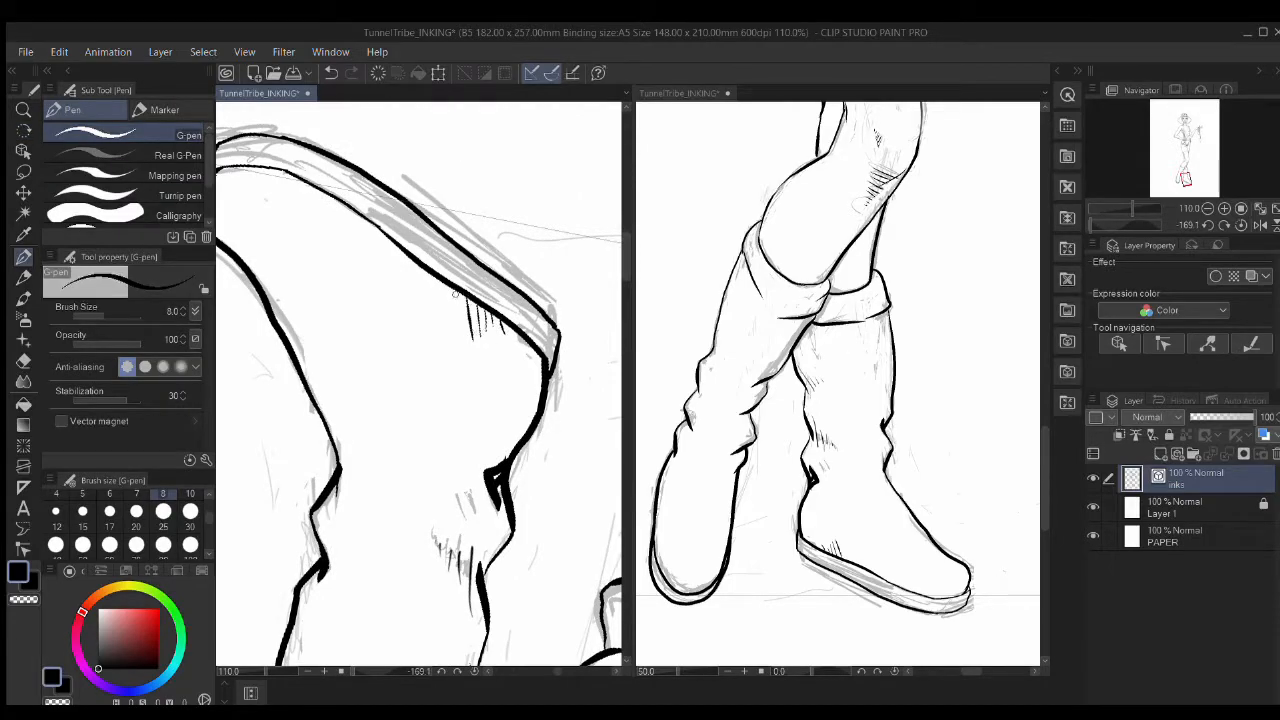
drag(352, 309, 354, 342)
drag(594, 350, 523, 378)
key(r)
drag(495, 312, 534, 386)
key(p)
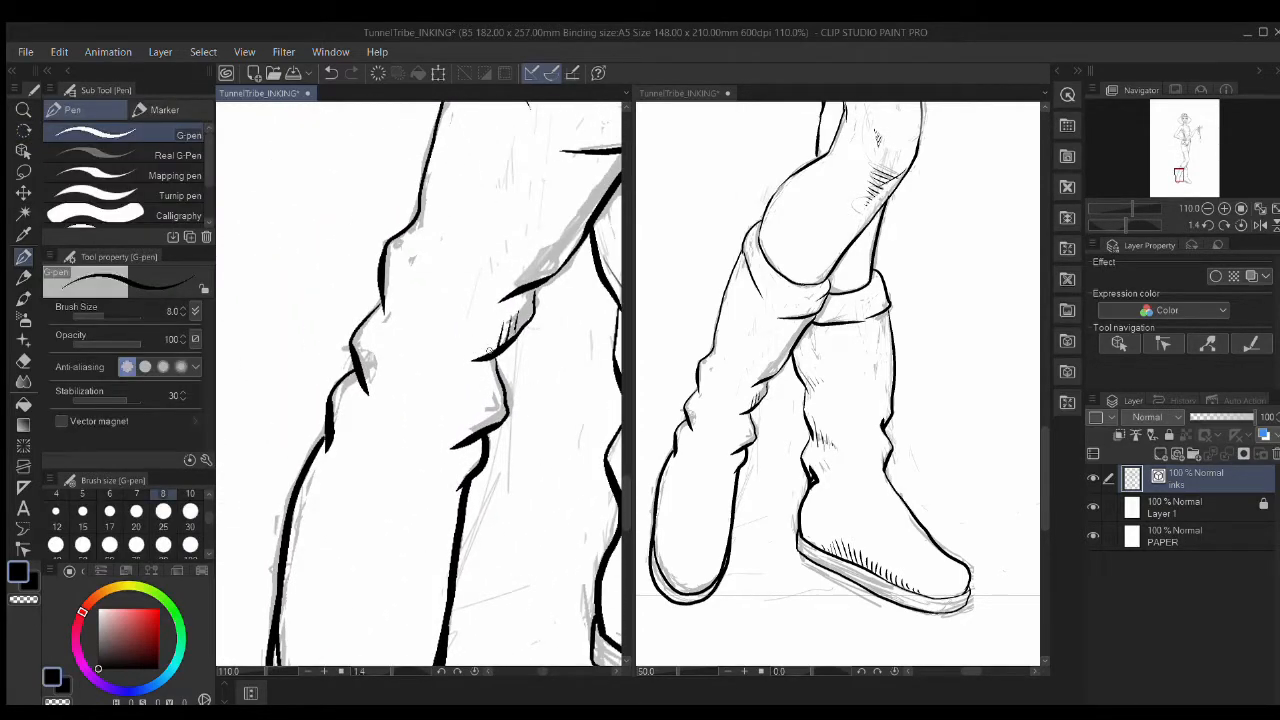
drag(480, 418, 444, 440)
drag(472, 424, 434, 446)
drag(464, 430, 424, 450)
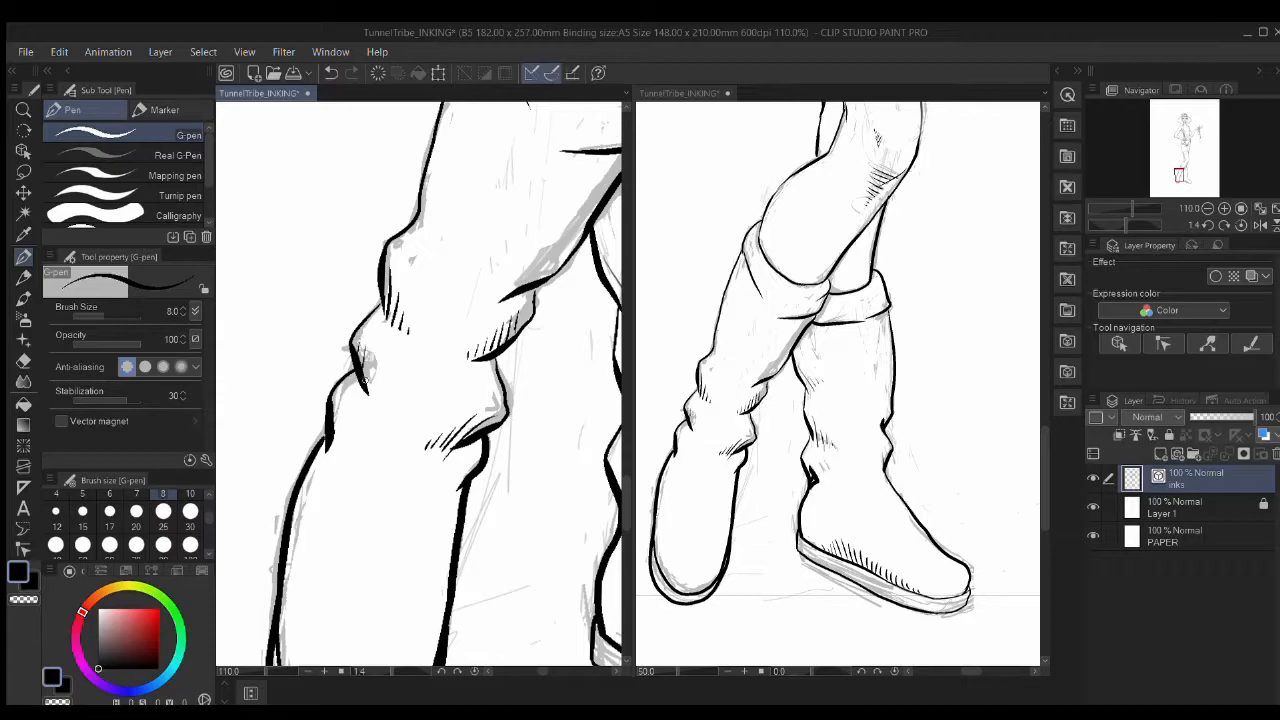
Step: Ink hatching at the boot fold and the boot toe
drag(331, 424, 332, 462)
drag(339, 432, 348, 464)
drag(354, 460, 356, 475)
drag(372, 520, 464, 365)
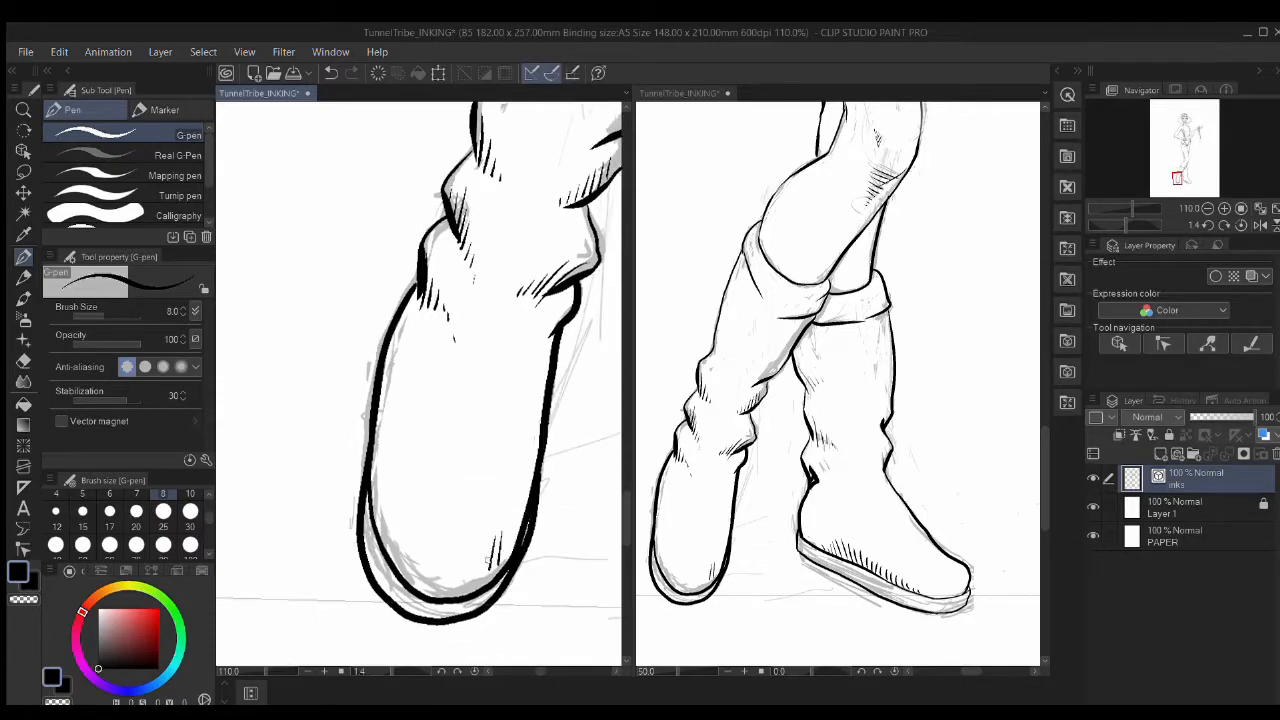
drag(424, 519, 409, 550)
key(e)
mouse_move(415, 505)
mouse_down()
mouse_move(399, 545)
mouse_move(470, 480)
mouse_up()
Step: Trim the tops of the toe hatching with a size 100 vector eraser
click(190, 545)
key(ctrl+z)
click(145, 406)
drag(380, 472, 470, 508)
scroll(510, 415, down, 10)
drag(600, 200, 538, 424)
scroll(525, 382, up, 4)
scroll(527, 380, up, 10)
Step: Ink a line across the pendulum blade, hatch below it, and erase stray collar marks
key(p)
drag(416, 383, 515, 371)
key(ctrl+z)
drag(418, 377, 512, 371)
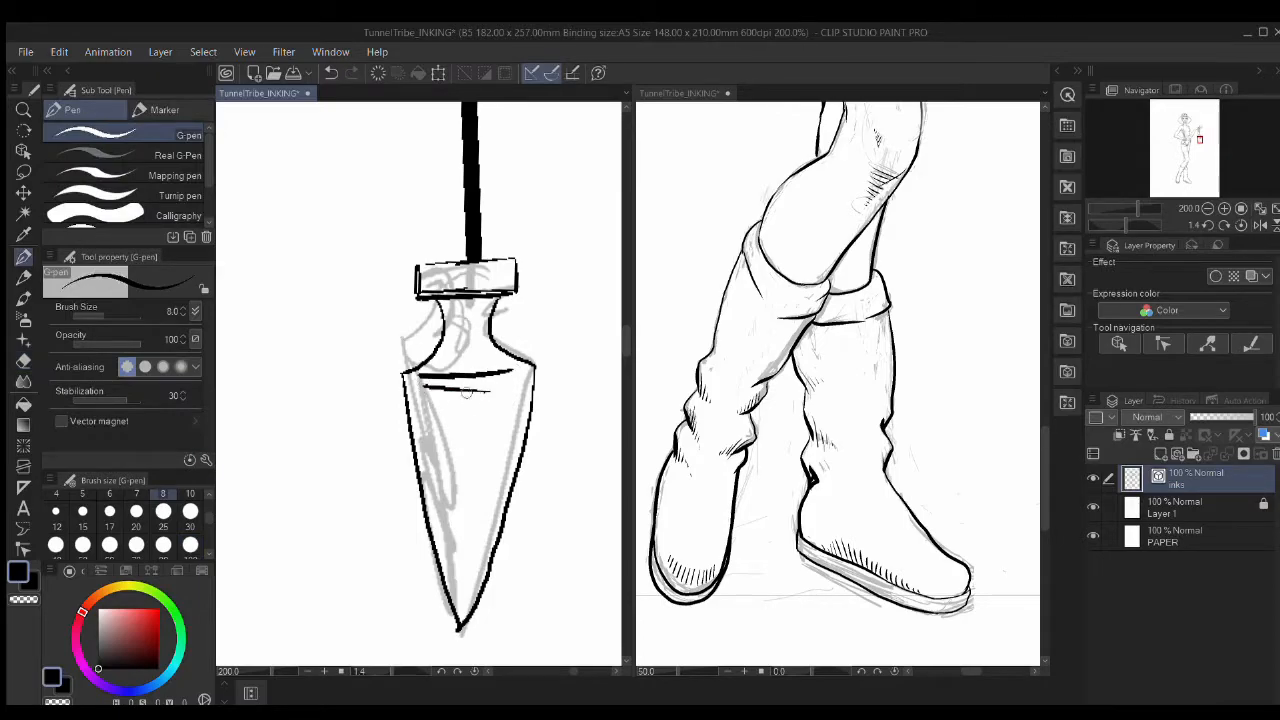
drag(420, 386, 486, 385)
drag(421, 394, 474, 394)
drag(427, 402, 468, 402)
drag(430, 420, 462, 420)
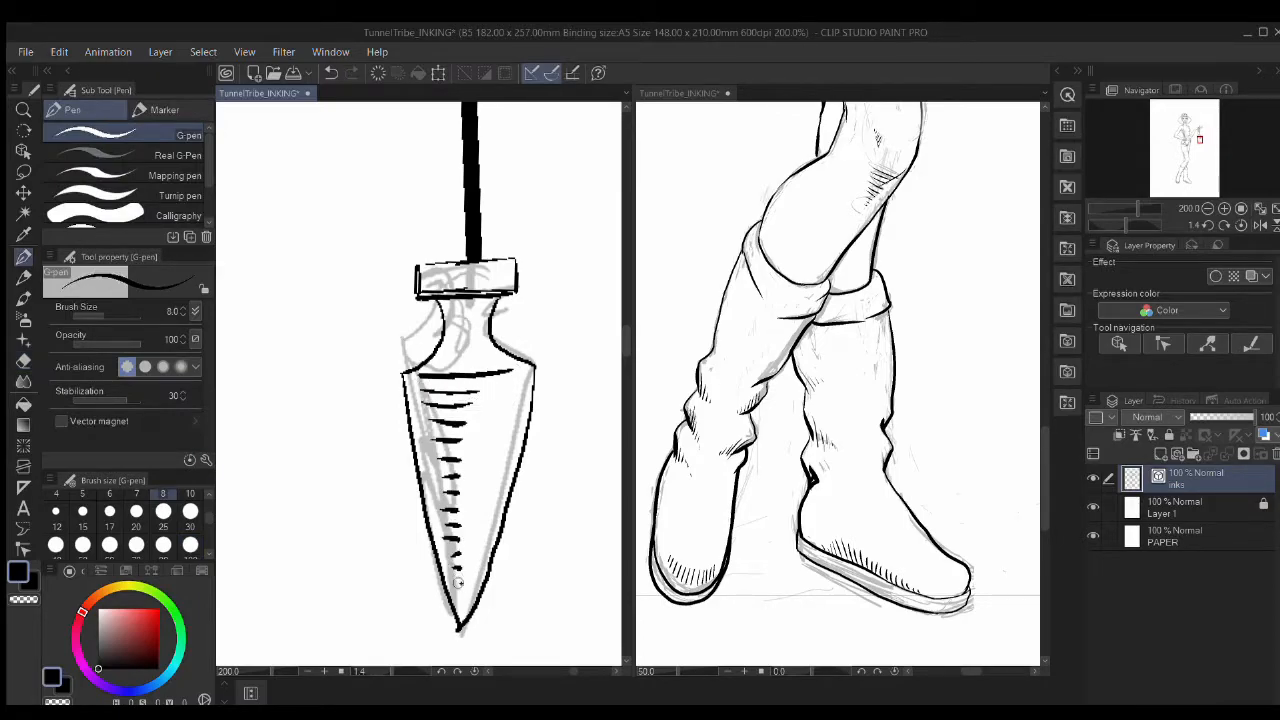
scroll(758, 362, up, 10)
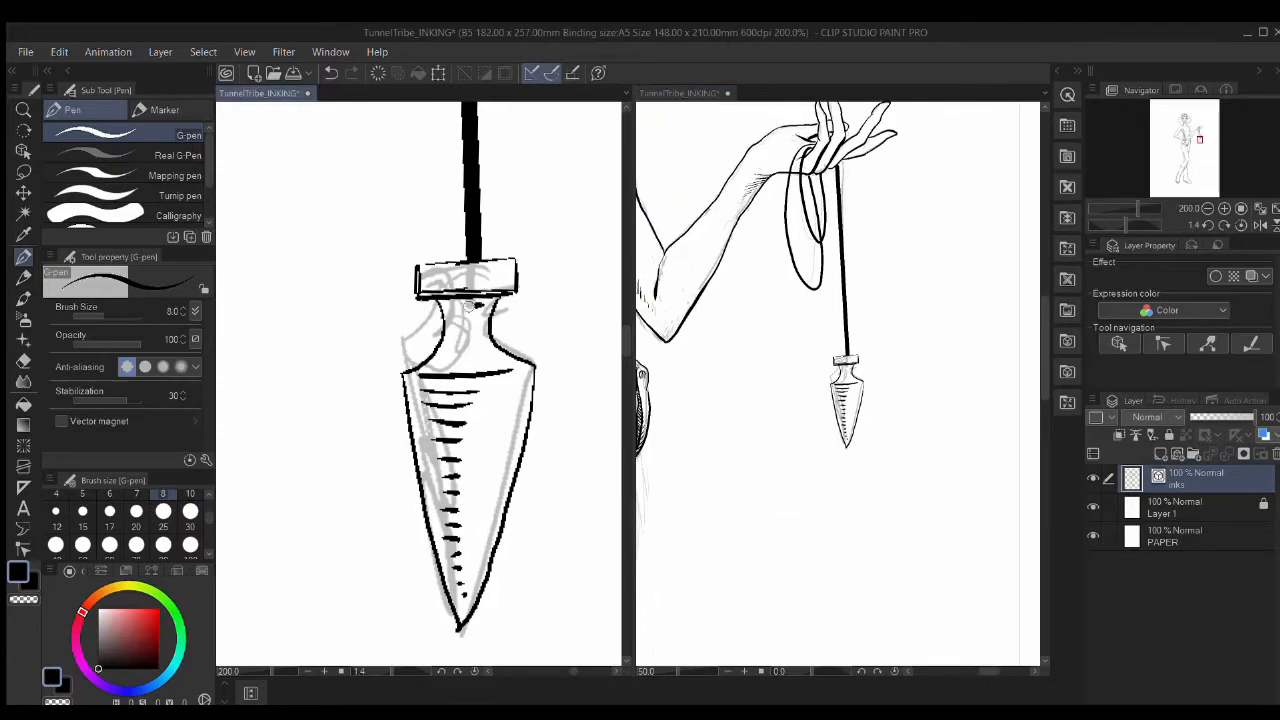
key(e)
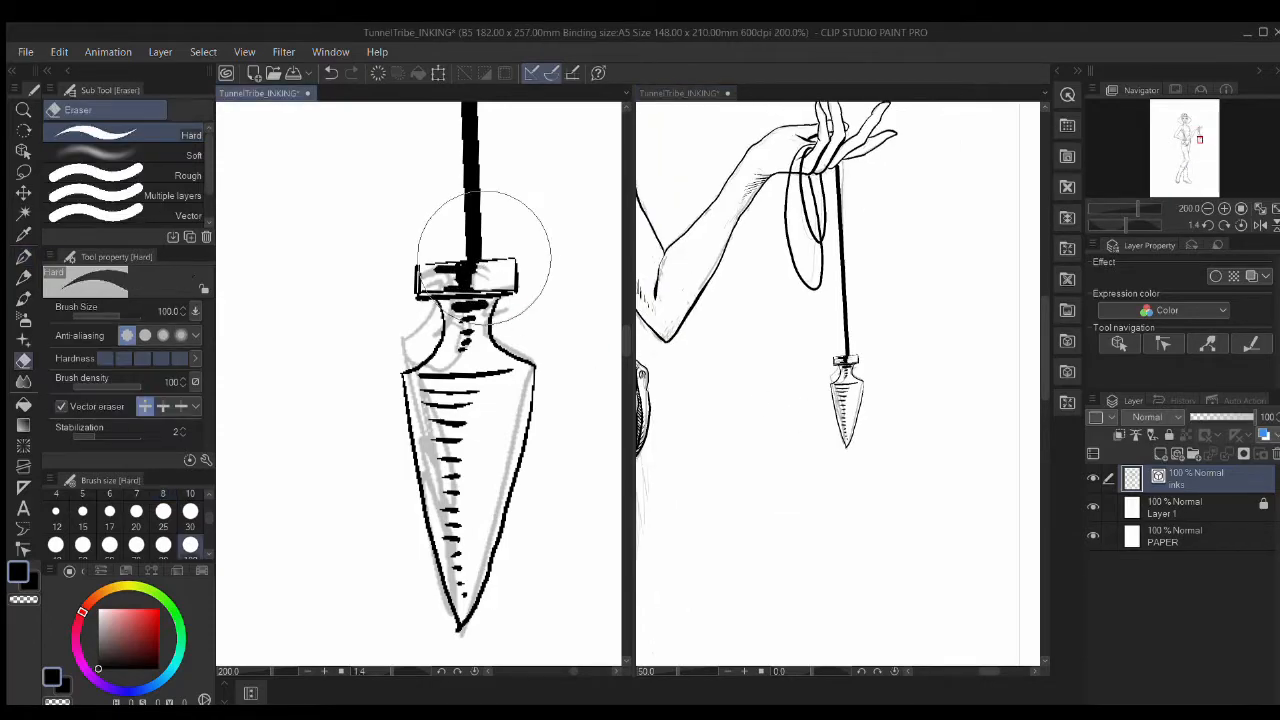
mouse_move(442, 268)
mouse_down()
mouse_move(474, 269)
mouse_move(543, 417)
mouse_move(507, 235)
mouse_up()
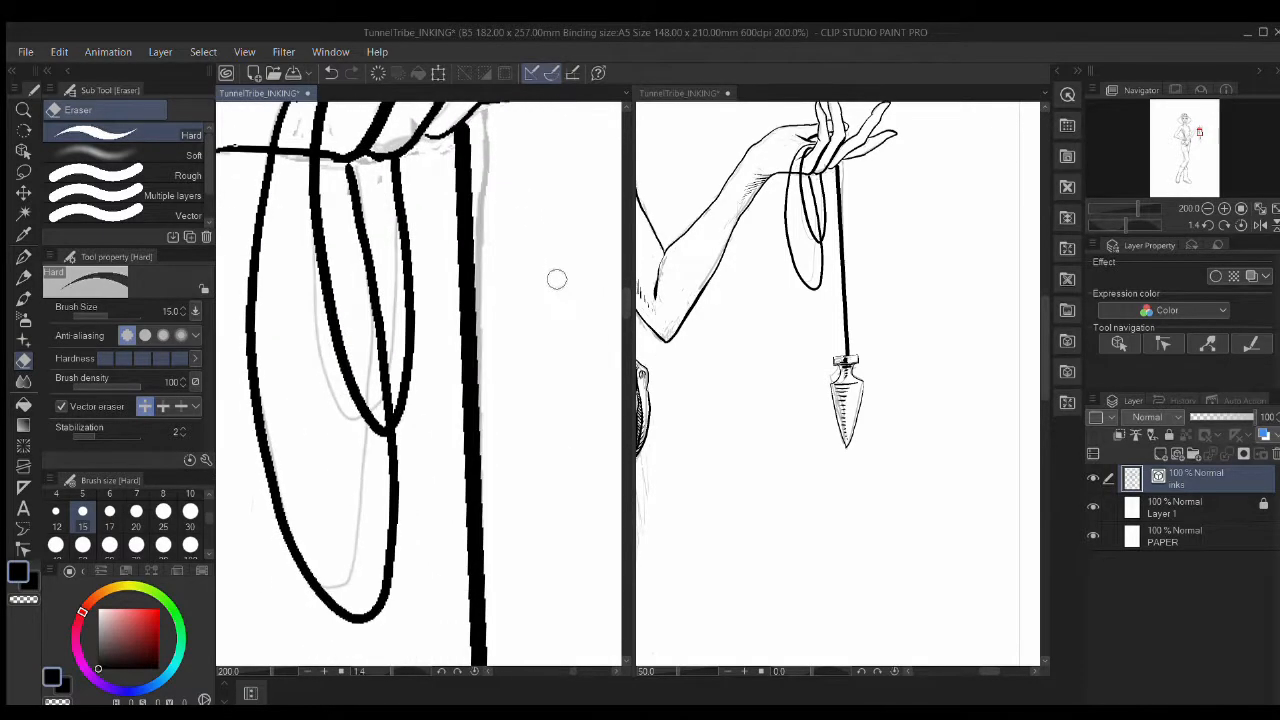
Step: Select the pendulum's long cord with the Object tool and reduce its brush size to 8
drag(557, 280, 539, 411)
key(p)
click(23, 549)
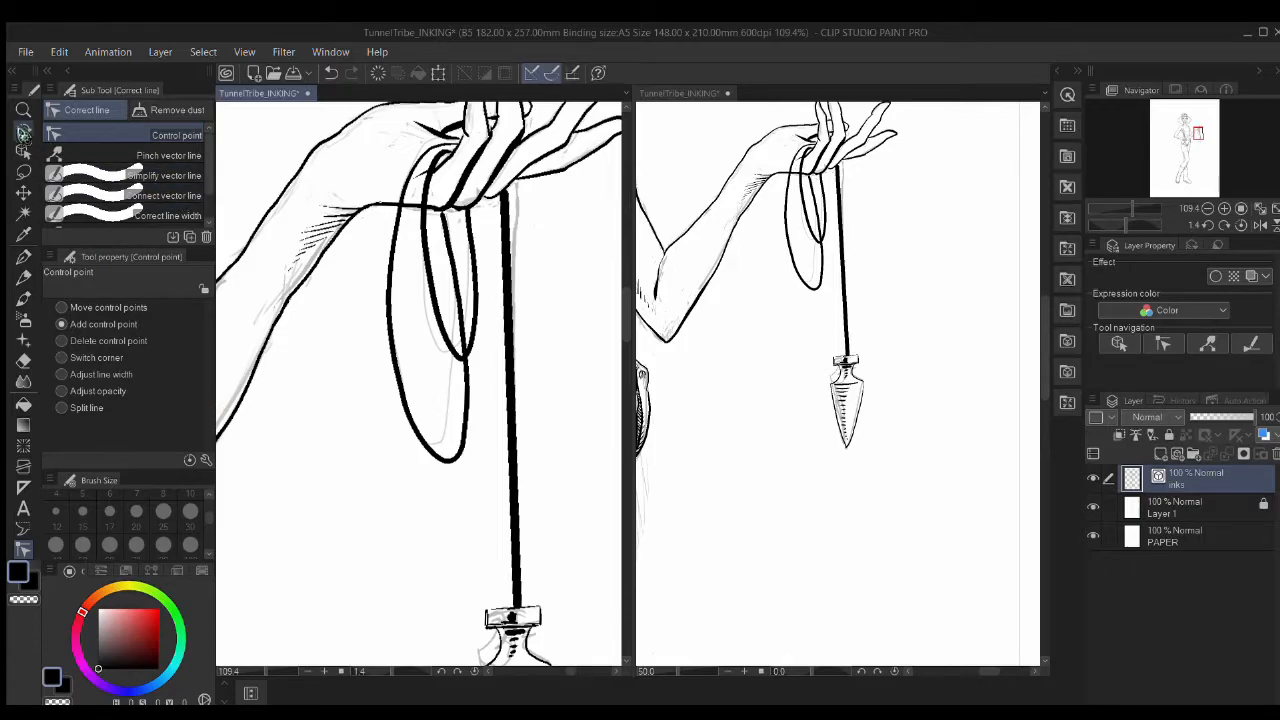
click(23, 149)
click(510, 443)
click(183, 391)
scroll(392, 512, down, 5)
click(183, 391)
scroll(372, 504, down, 5)
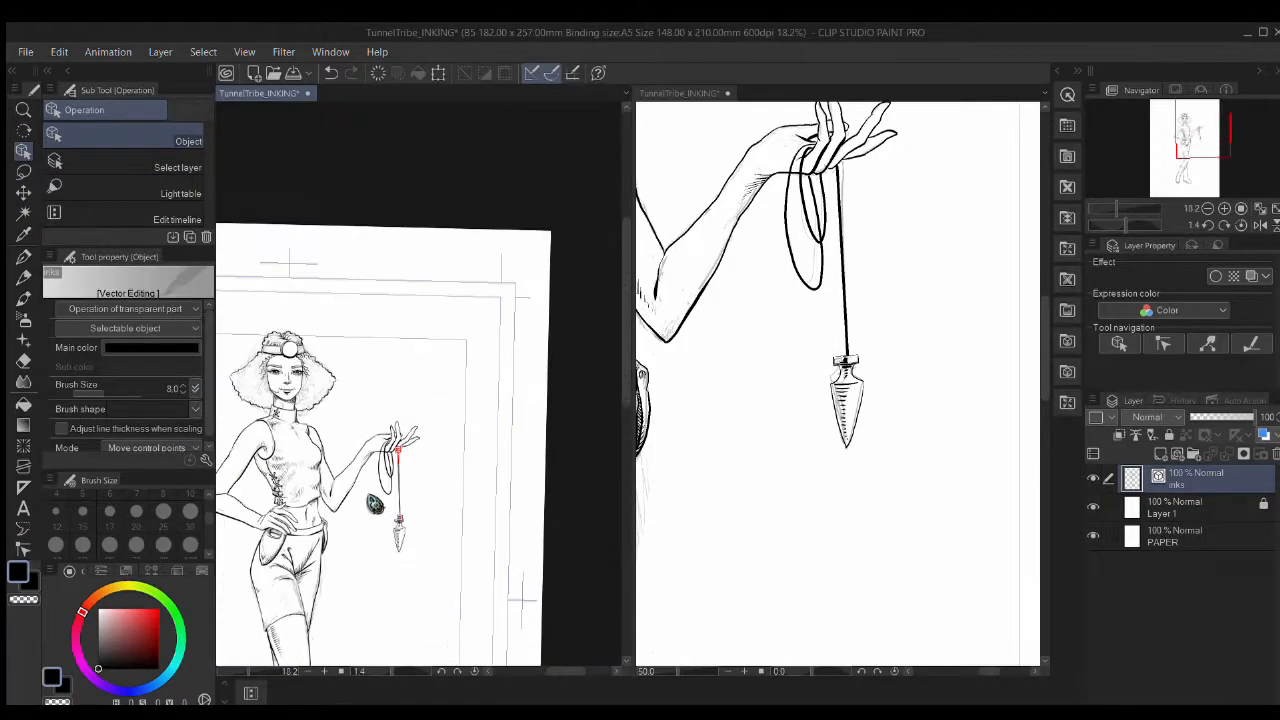
Step: Toggle the sketch layer's visibility several times to check the inks
click(1092, 507)
click(1092, 507)
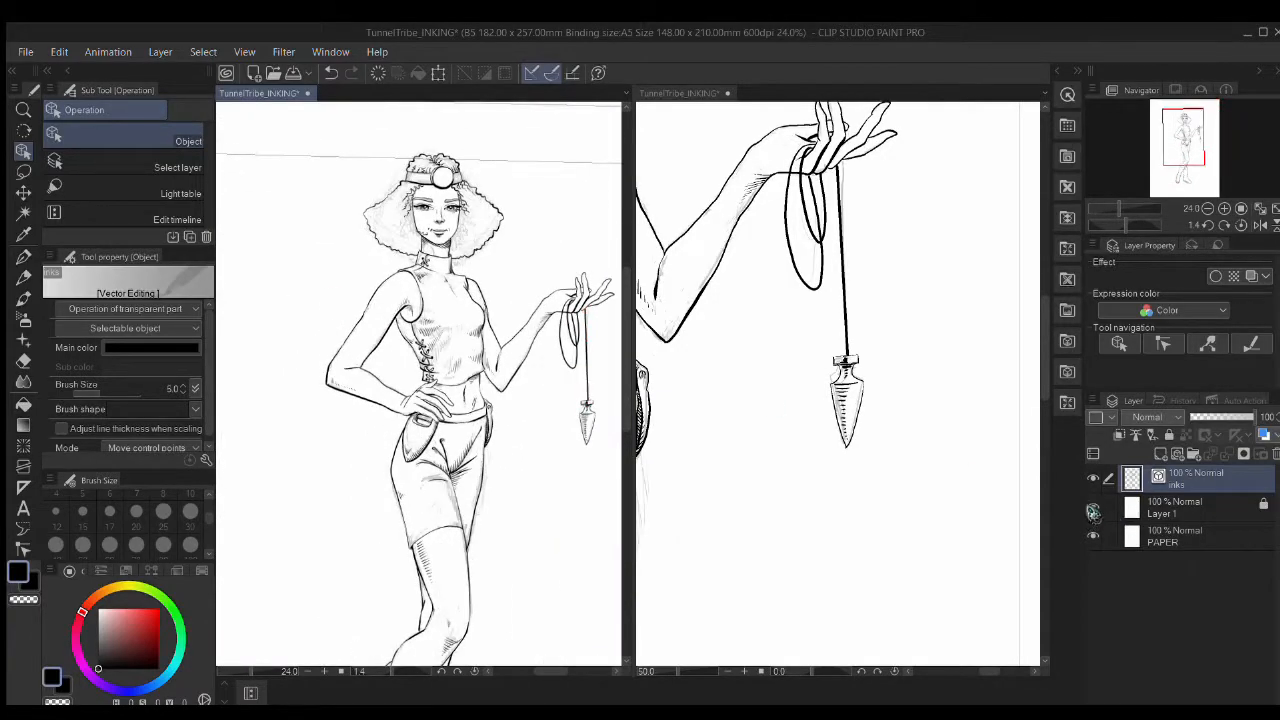
click(1092, 507)
click(1092, 507)
click(1092, 507)
click(1092, 507)
click(1094, 509)
click(1094, 509)
Step: Hide the sketch layer, return to the ink layer and frame the inner leg close-up
click(1110, 513)
click(1172, 481)
scroll(428, 494, up, 6)
key(p)
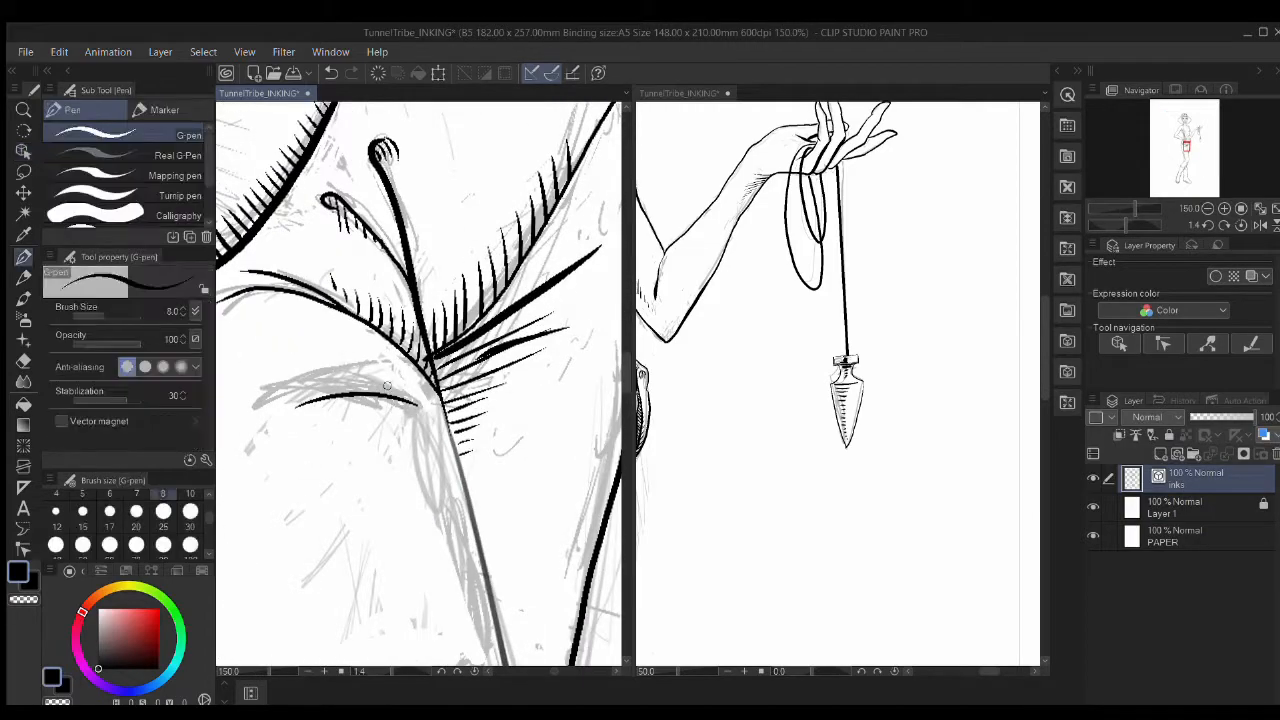
click(1092, 507)
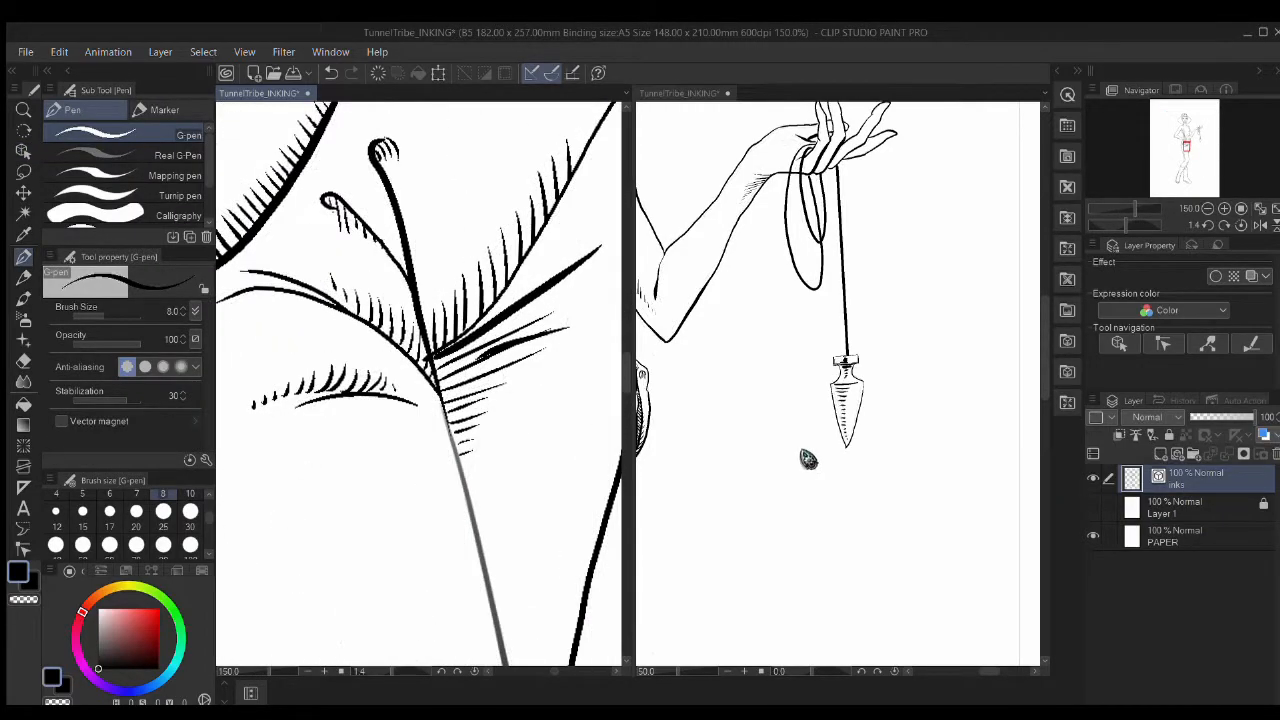
scroll(806, 458, down, 4)
drag(766, 489, 868, 411)
scroll(770, 443, up, 1)
drag(363, 494, 321, 207)
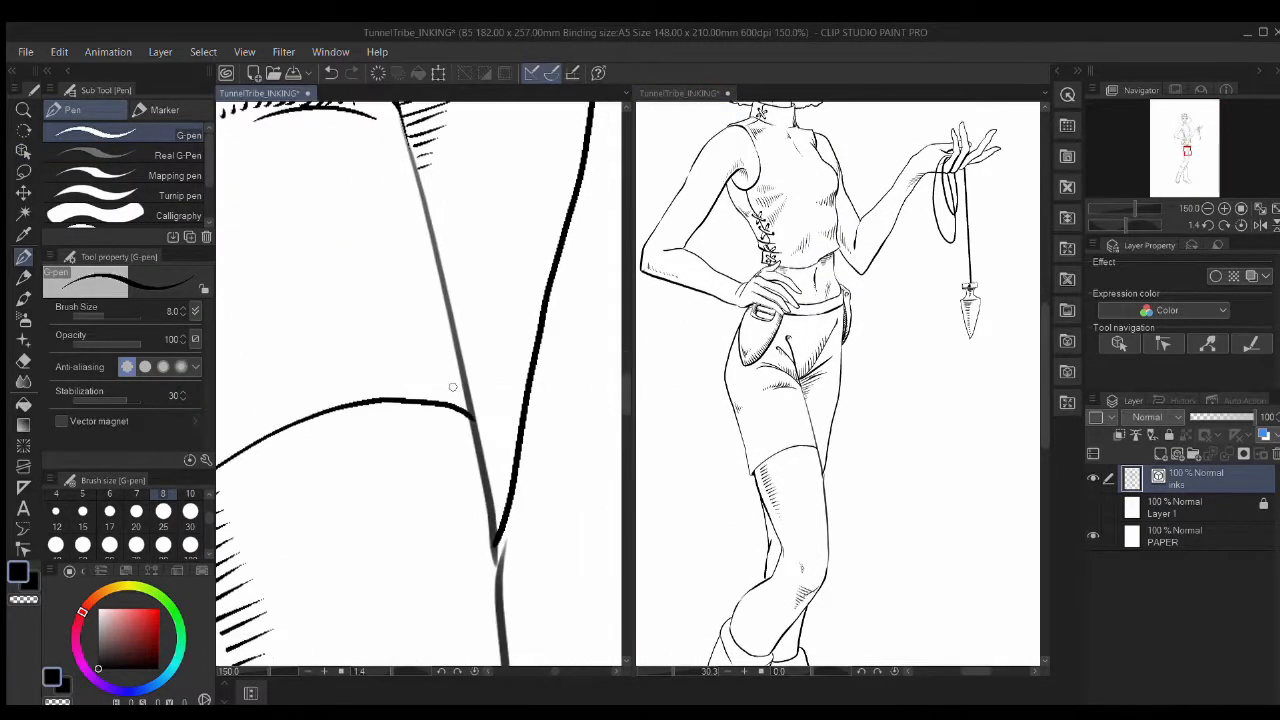
Step: Try darker pencil hatching and an inked leg stroke, then undo both
key(p)
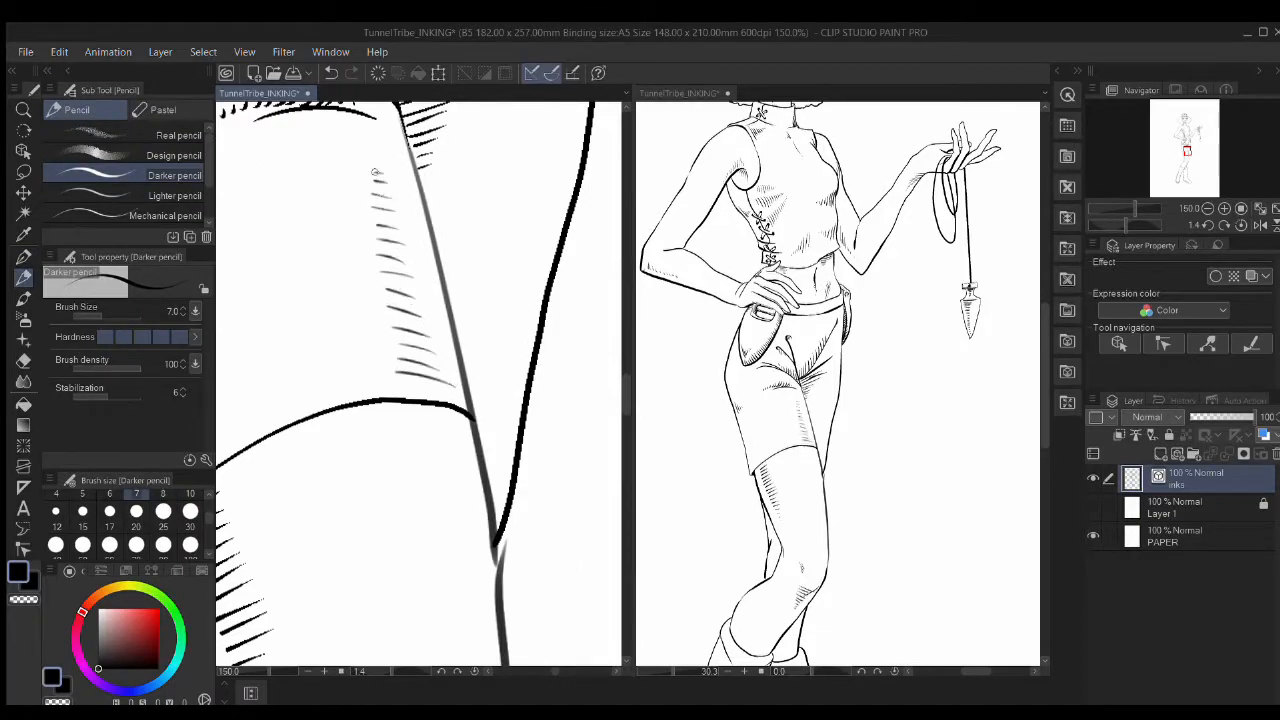
scroll(375, 172, down, 4)
scroll(465, 481, up, 3)
key(ctrl+z)
key(ctrl+z)
key(ctrl+z)
key(ctrl+z)
key(ctrl+z)
key(ctrl+z)
key(p)
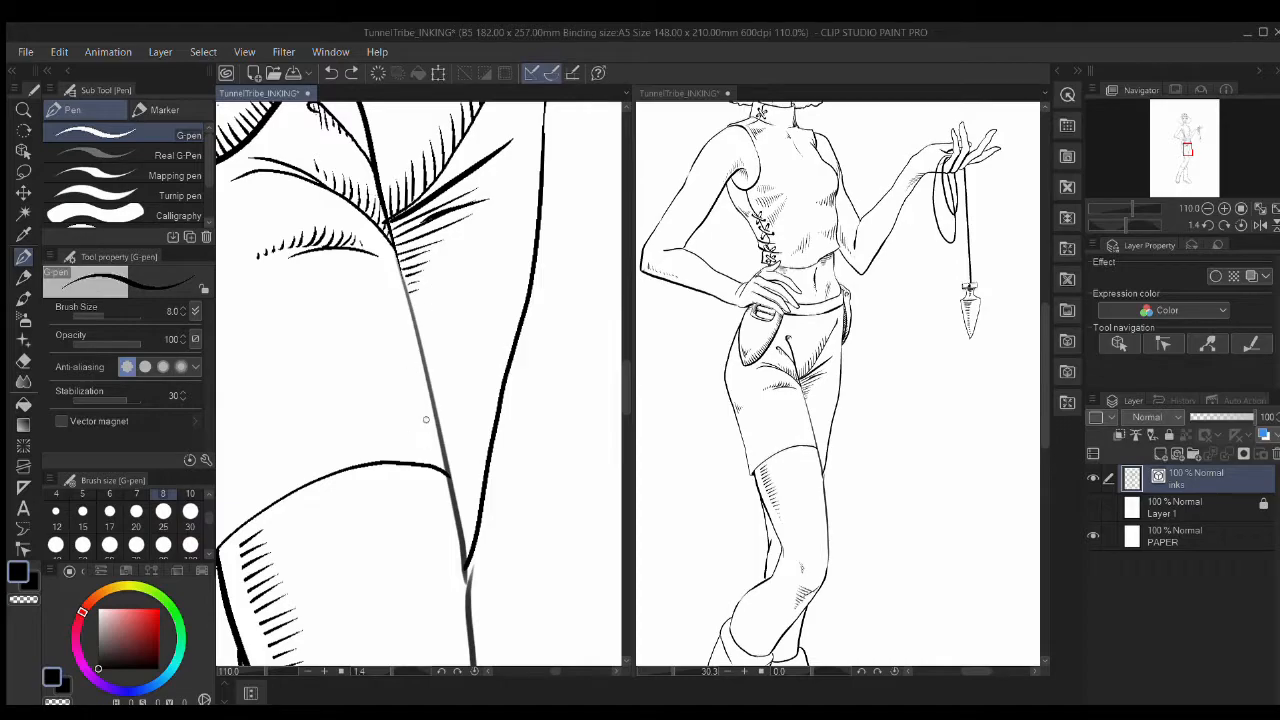
drag(401, 300, 438, 451)
key(ctrl+z)
Step: Ink short hatch strokes beside the inner thigh line, rotating the view for easier hatching
key(ctrl+z)
drag(410, 332, 390, 318)
drag(411, 346, 388, 330)
key(ctrl+z)
key(ctrl+z)
key(ctrl+z)
key(ctrl+z)
drag(474, 385, 446, 440)
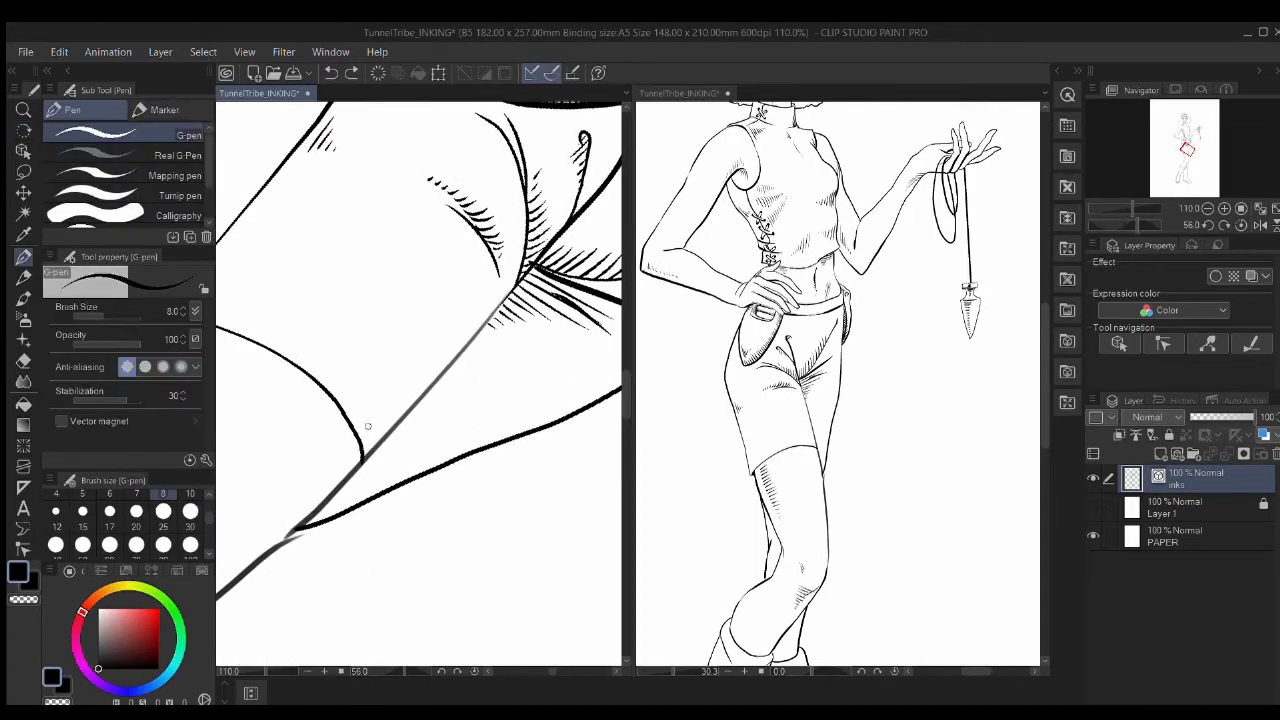
scroll(550, 406, down, 5)
mouse_move(418, 373)
mouse_down()
mouse_move(376, 407)
mouse_move(410, 377)
mouse_up()
scroll(478, 318, up, 5)
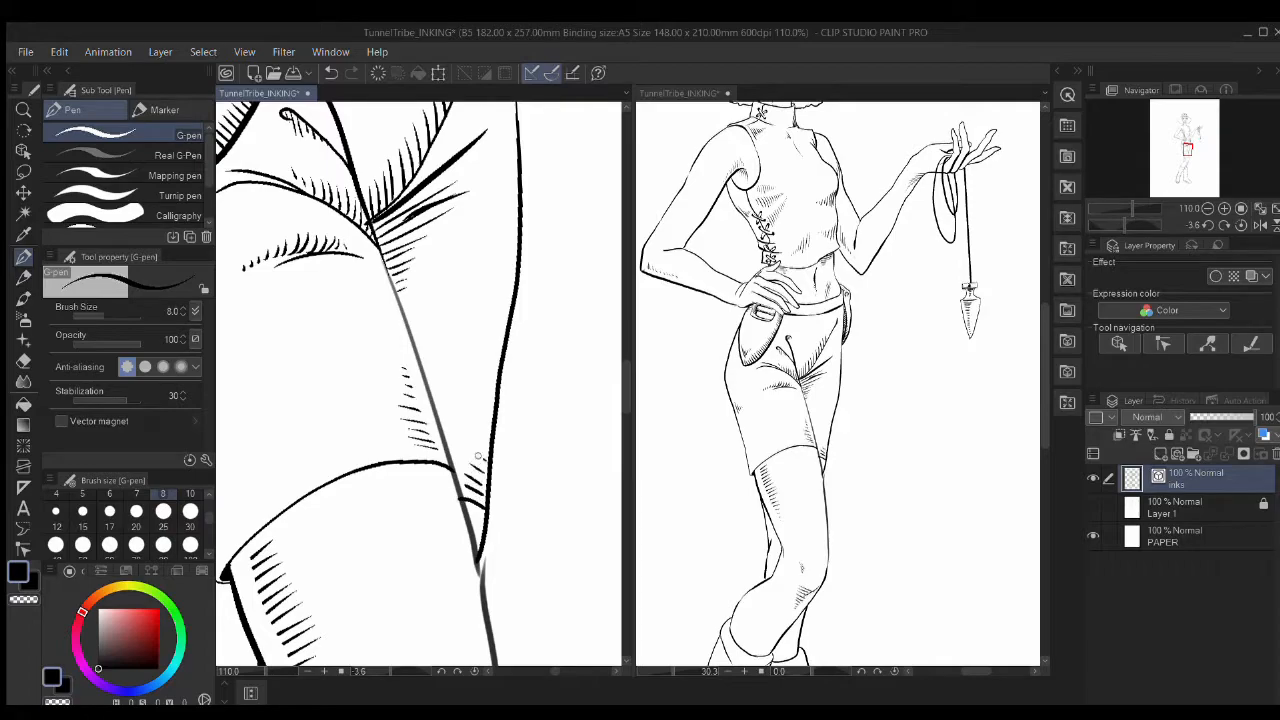
scroll(508, 306, down, 8)
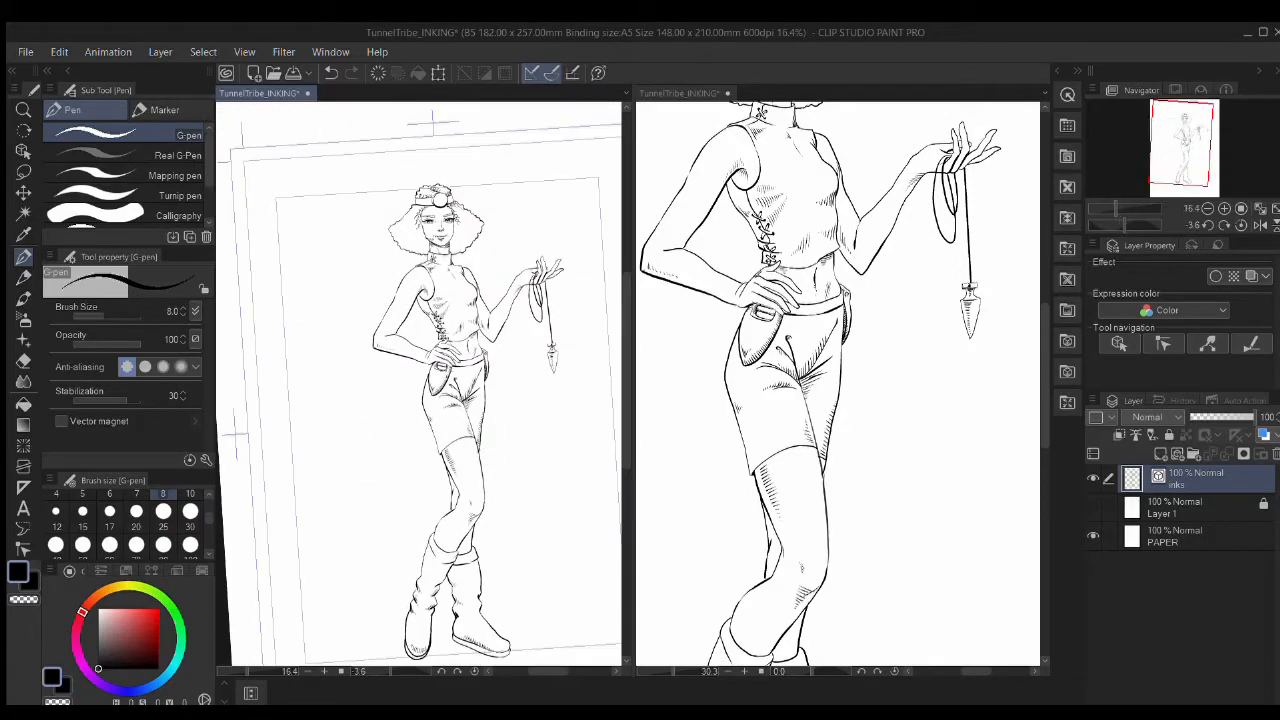
Step: Toggle the sketch layer to check the inks and centre the close-up on the face
click(1092, 506)
click(1092, 506)
click(1092, 506)
click(1092, 506)
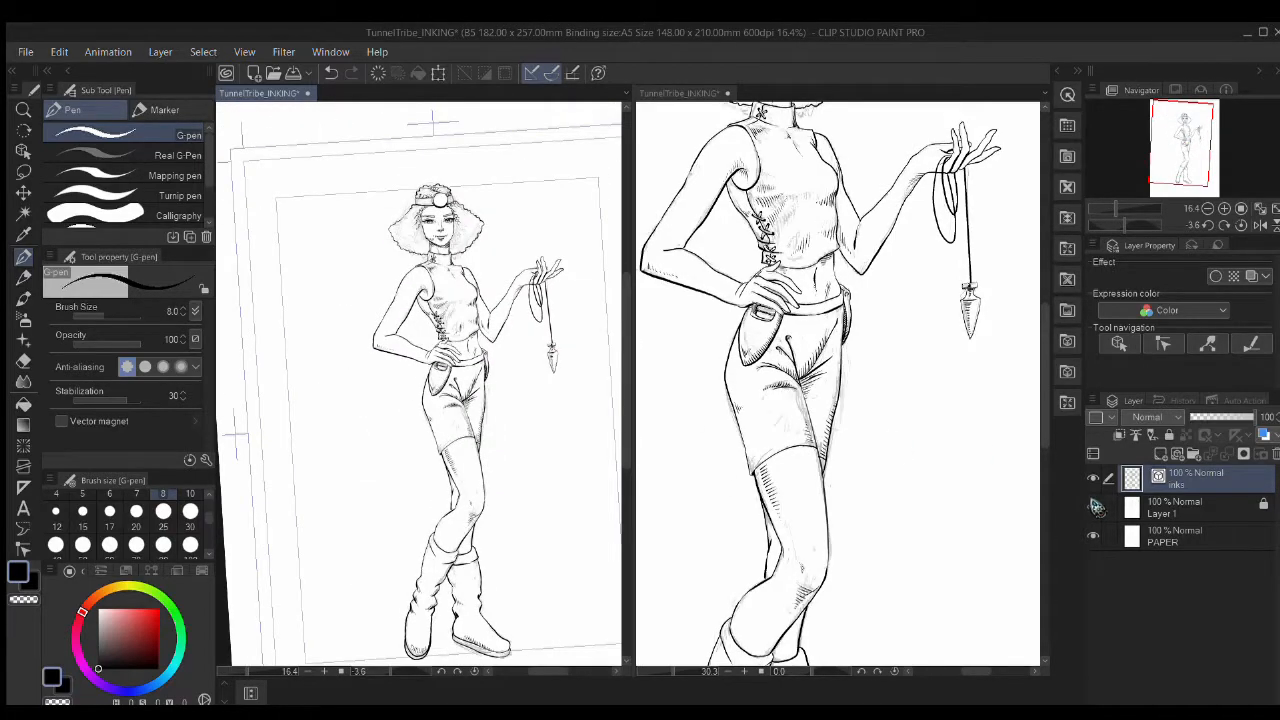
drag(827, 223, 842, 306)
click(884, 352)
drag(884, 352, 934, 578)
scroll(838, 350, up, 5)
drag(830, 310, 847, 486)
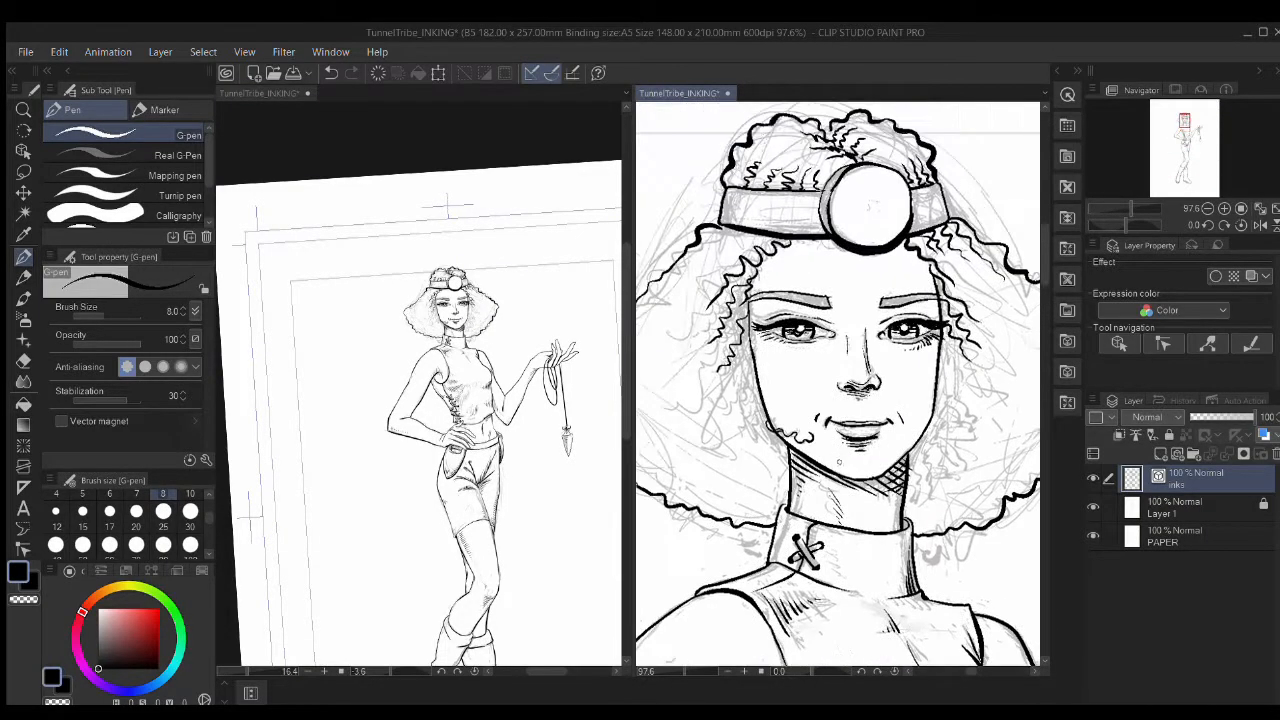
scroll(847, 486, down, 2)
drag(468, 392, 515, 514)
scroll(485, 420, up, 6)
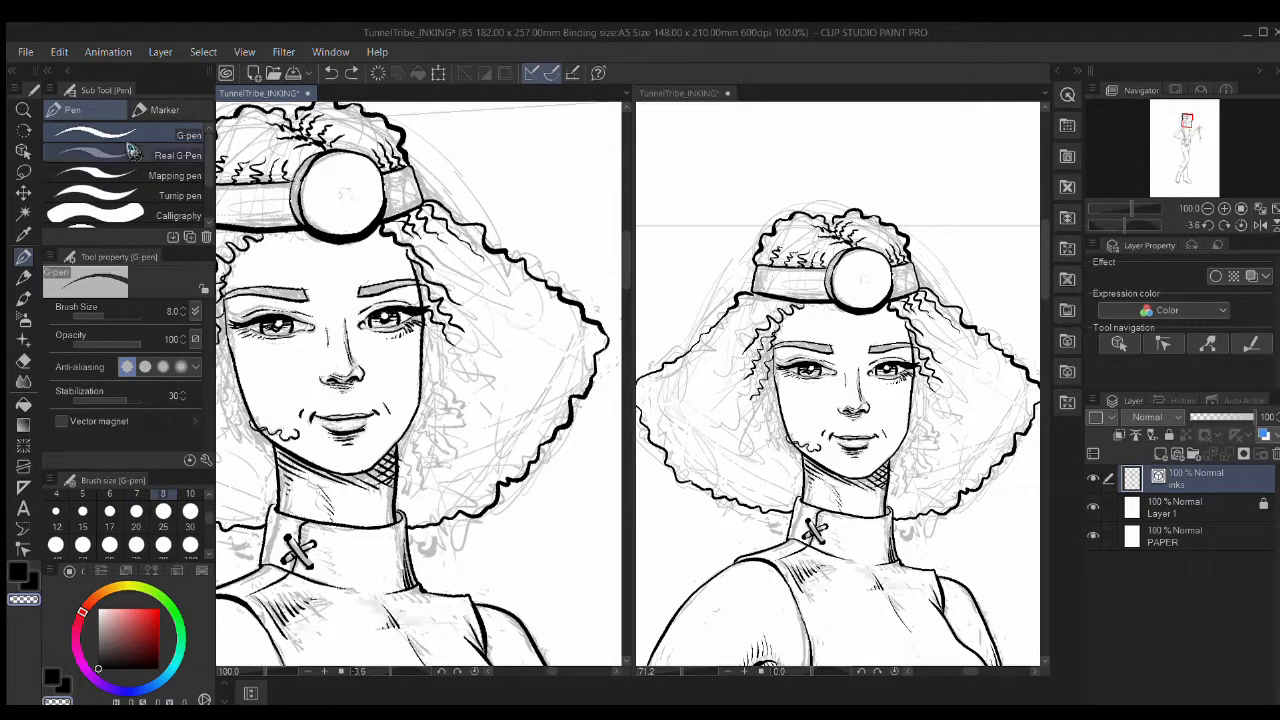
Step: Save the drawing and set the pen size to 25
key(ctrl+s)
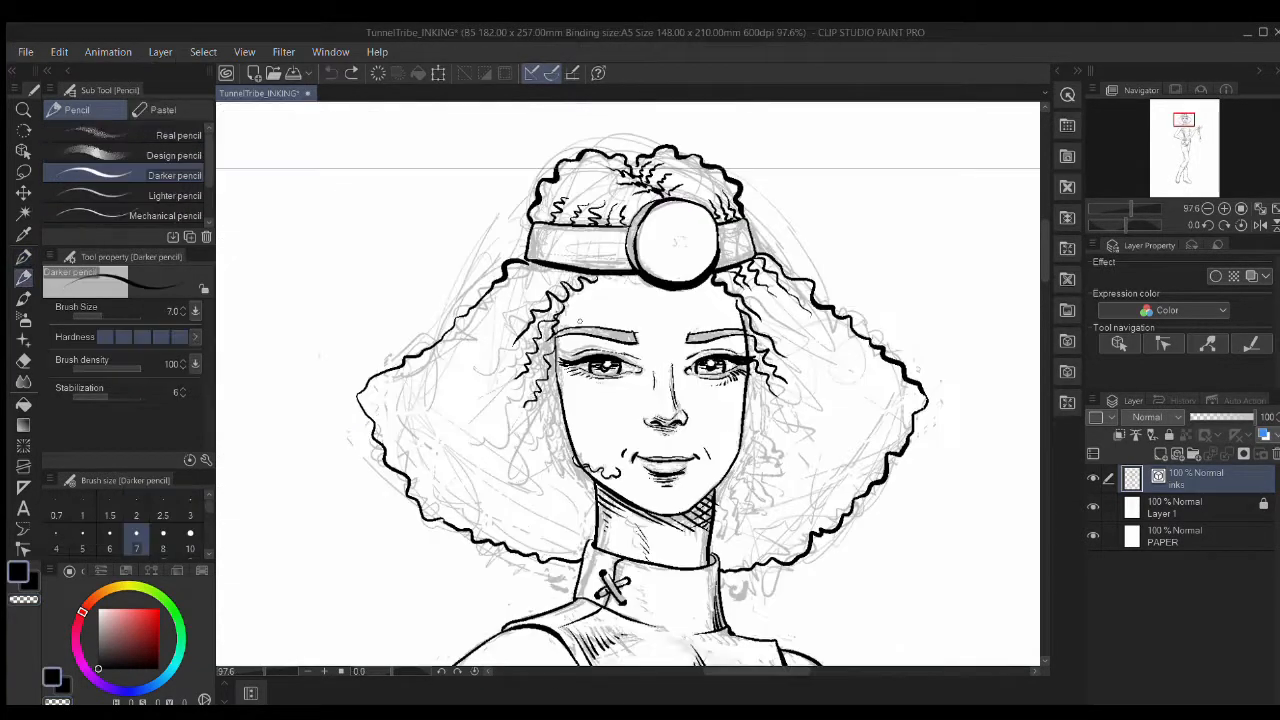
scroll(175, 525, down, 1)
click(173, 522)
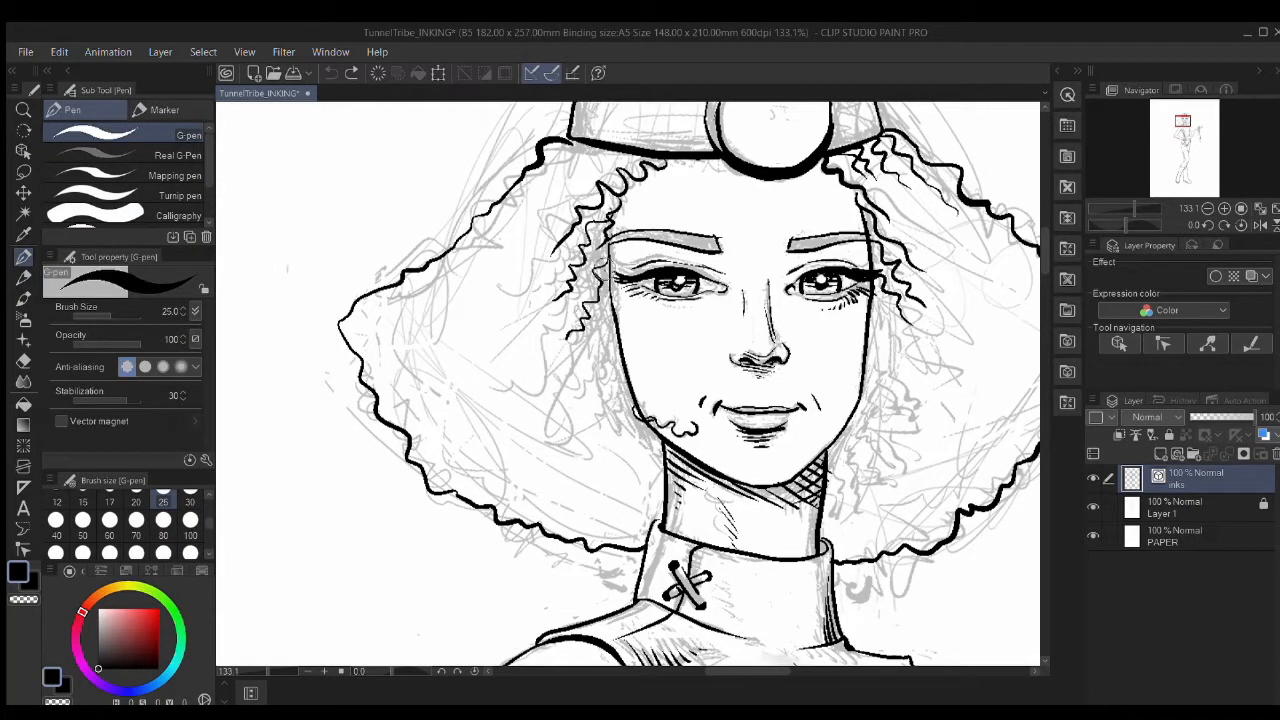
Step: Ink curly hair strands down both sides of the face and beside the jaw
drag(612, 295, 598, 412)
drag(628, 350, 598, 440)
mouse_move(605, 395)
mouse_down()
mouse_move(578, 440)
mouse_move(612, 463)
mouse_up()
drag(634, 428, 650, 480)
mouse_move(845, 457)
mouse_down()
mouse_move(757, 484)
mouse_move(770, 530)
mouse_up()
mouse_move(770, 425)
mouse_down()
mouse_move(795, 525)
mouse_move(845, 472)
mouse_up()
mouse_move(780, 388)
mouse_down()
mouse_move(840, 440)
mouse_move(856, 410)
mouse_up()
mouse_move(778, 326)
mouse_down()
mouse_move(872, 402)
mouse_move(766, 438)
mouse_up()
drag(780, 418, 740, 490)
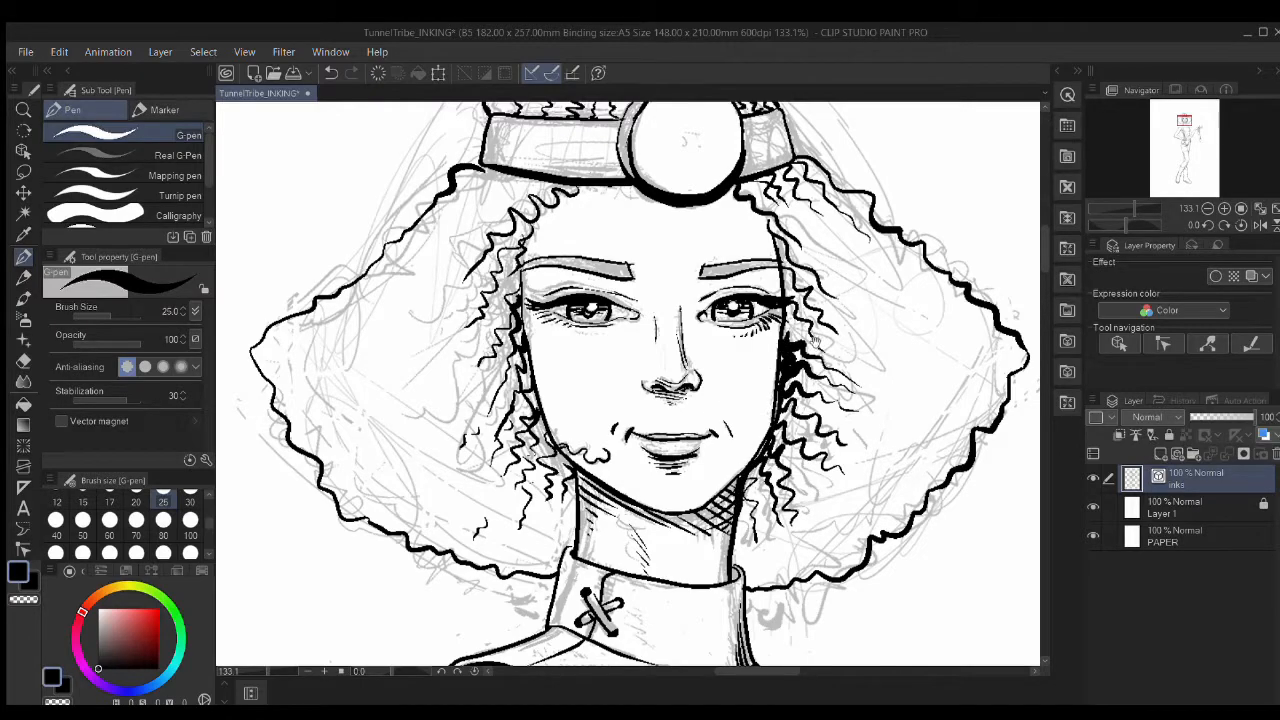
Step: Ink the right face edge and redraw a thicker line down the left cheek
drag(815, 346, 791, 443)
drag(763, 397, 768, 460)
drag(498, 438, 511, 508)
key(ctrl+z)
key(ctrl+z)
drag(498, 440, 530, 545)
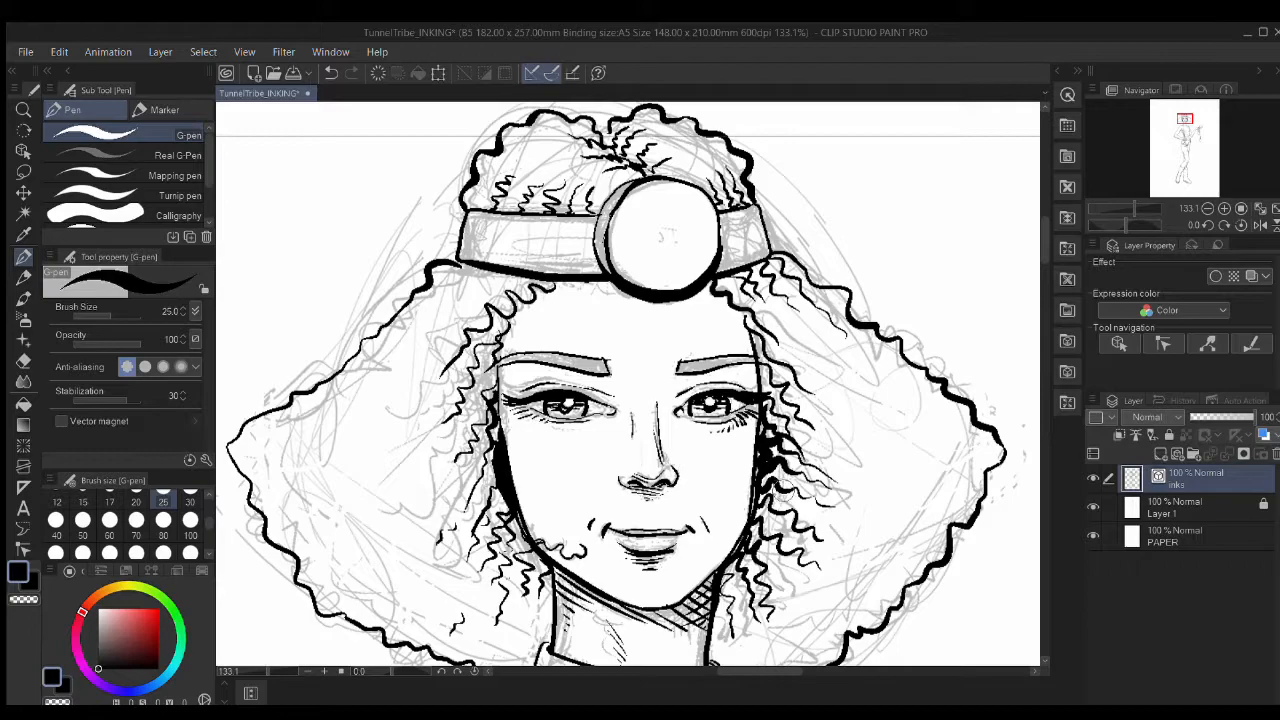
Step: Add short wavy strokes along the left hair outline
key(p)
key(p)
drag(455, 411, 613, 303)
mouse_move(388, 361)
mouse_down()
mouse_move(406, 372)
mouse_move(467, 343)
mouse_up()
drag(409, 378, 474, 375)
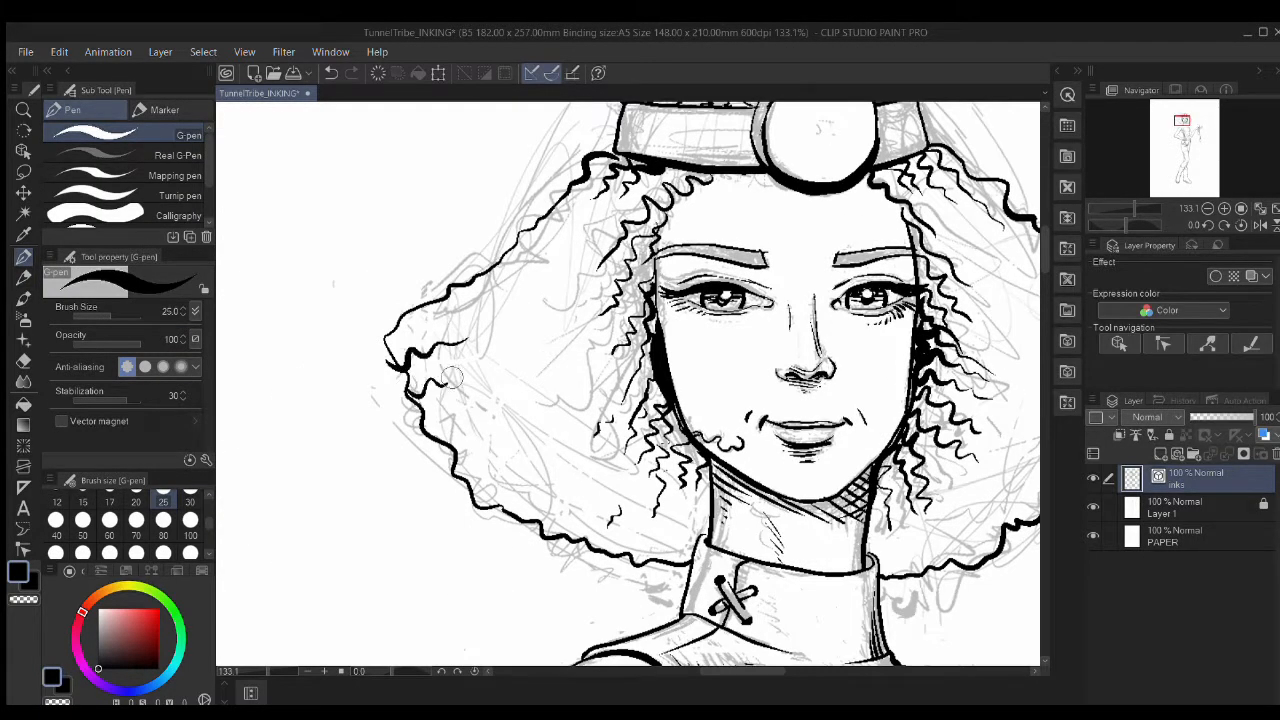
drag(422, 424, 483, 391)
drag(428, 431, 472, 446)
drag(607, 541, 647, 518)
mouse_move(551, 533)
mouse_down()
mouse_move(563, 495)
mouse_move(578, 492)
mouse_up()
drag(502, 511, 538, 467)
Step: Add wavy strokes along the right and lower-right hair outline
drag(467, 490, 490, 467)
drag(790, 400, 500, 389)
drag(858, 352, 791, 327)
drag(838, 401, 793, 368)
drag(812, 428, 756, 411)
drag(756, 495, 727, 474)
drag(718, 518, 702, 487)
Step: Ink small strokes on the lower hair and just below it near the collar
drag(672, 549, 661, 528)
click(620, 575)
mouse_move(560, 480)
mouse_down()
mouse_move(675, 578)
mouse_move(656, 509)
mouse_up()
mouse_move(444, 584)
mouse_down()
mouse_move(464, 573)
mouse_move(474, 612)
mouse_up()
drag(697, 590, 734, 622)
Step: Scan down the figure to the boots and back up to the head
key(e)
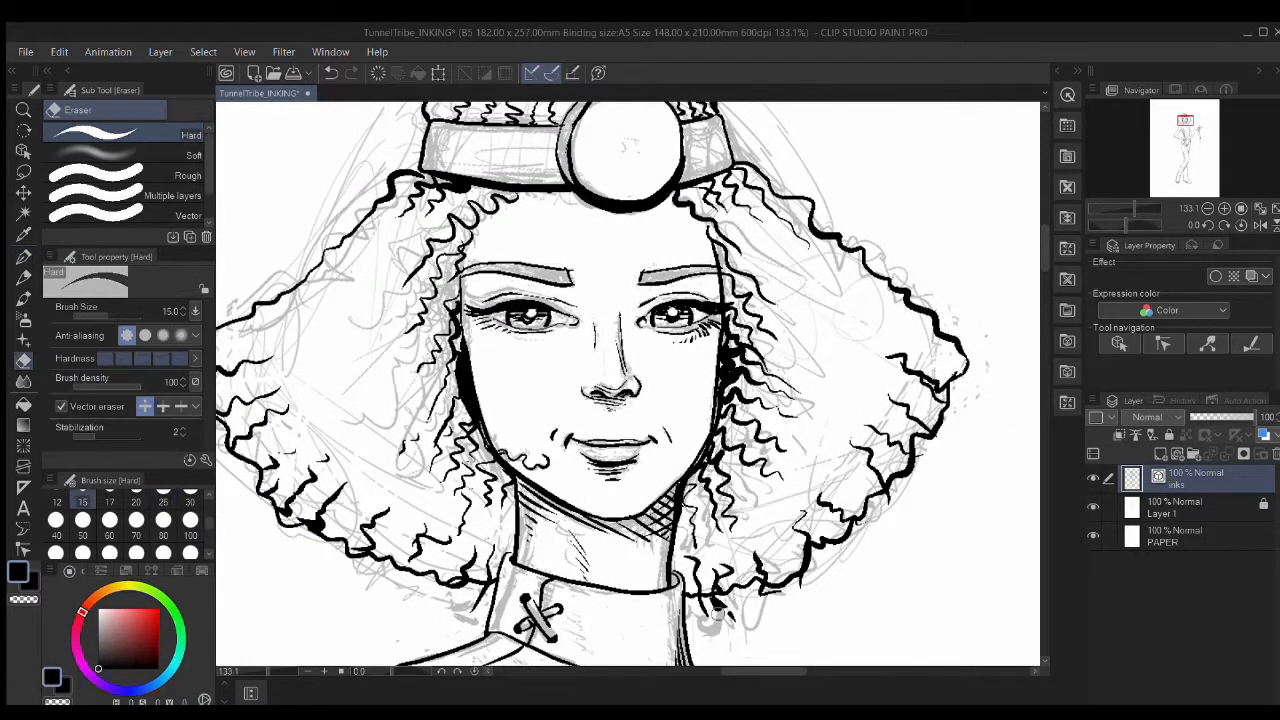
scroll(718, 444, down, 15)
scroll(718, 444, up, 7)
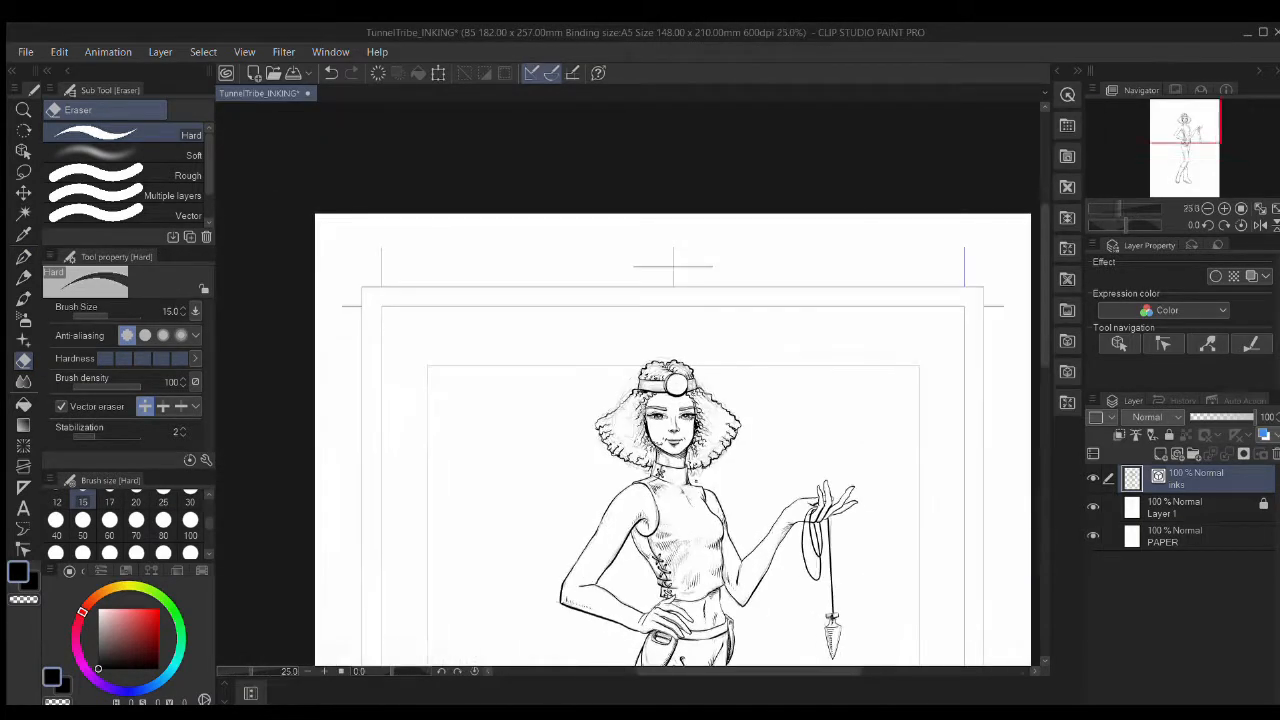
scroll(718, 444, down, 4)
mouse_move(728, 600)
mouse_down()
mouse_move(686, 463)
mouse_move(714, 383)
mouse_move(719, 437)
mouse_move(705, 443)
mouse_up()
drag(687, 368, 699, 422)
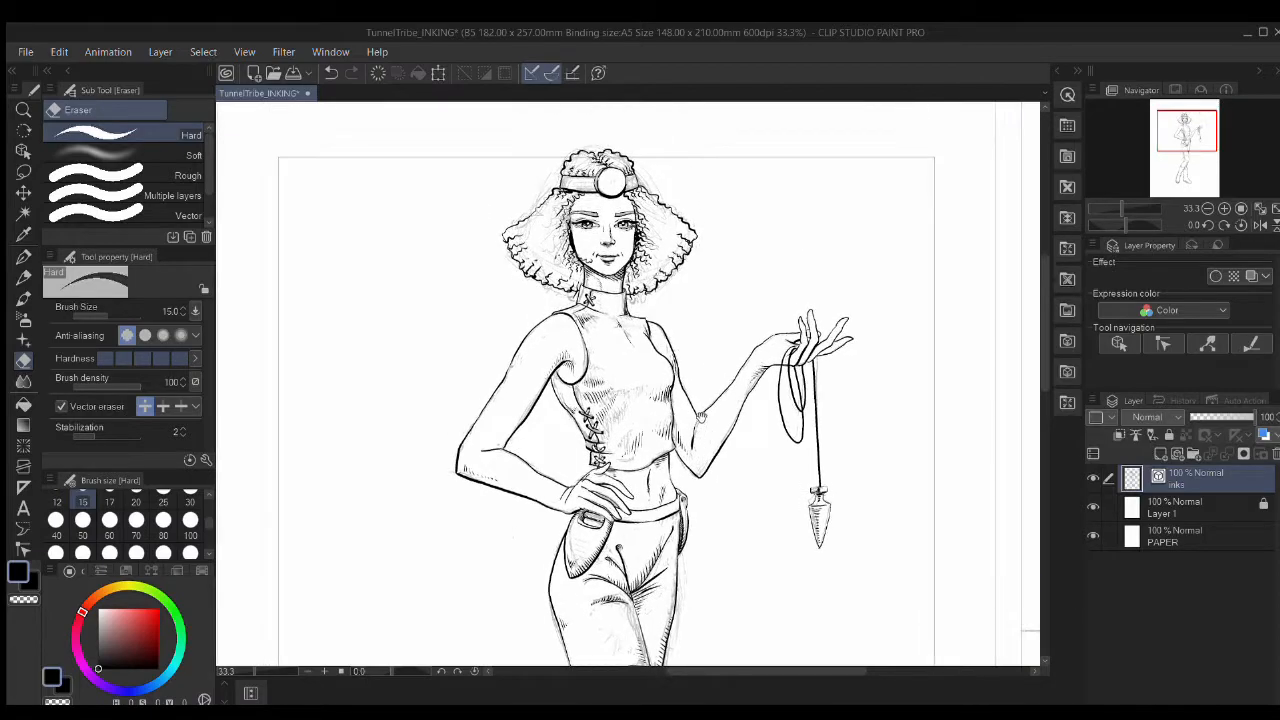
scroll(589, 489, up, 17)
key(p)
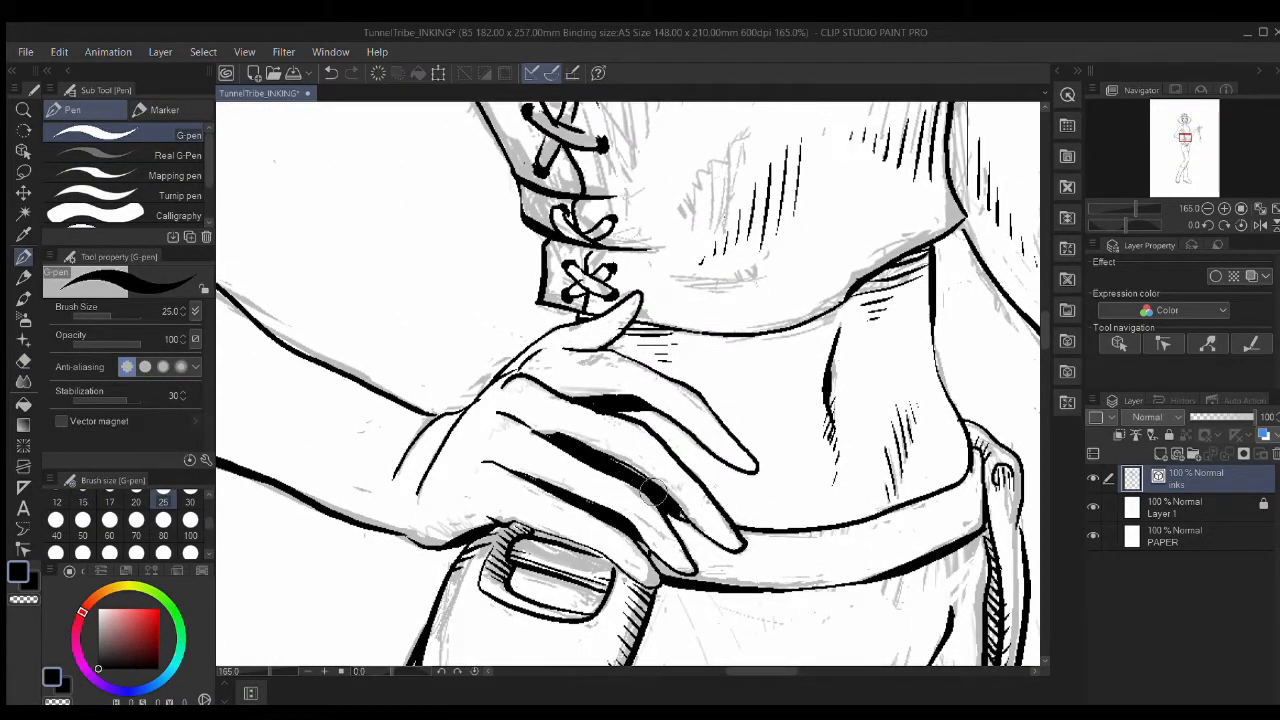
Step: Ink a detail stroke inside the belt buckle
key(e)
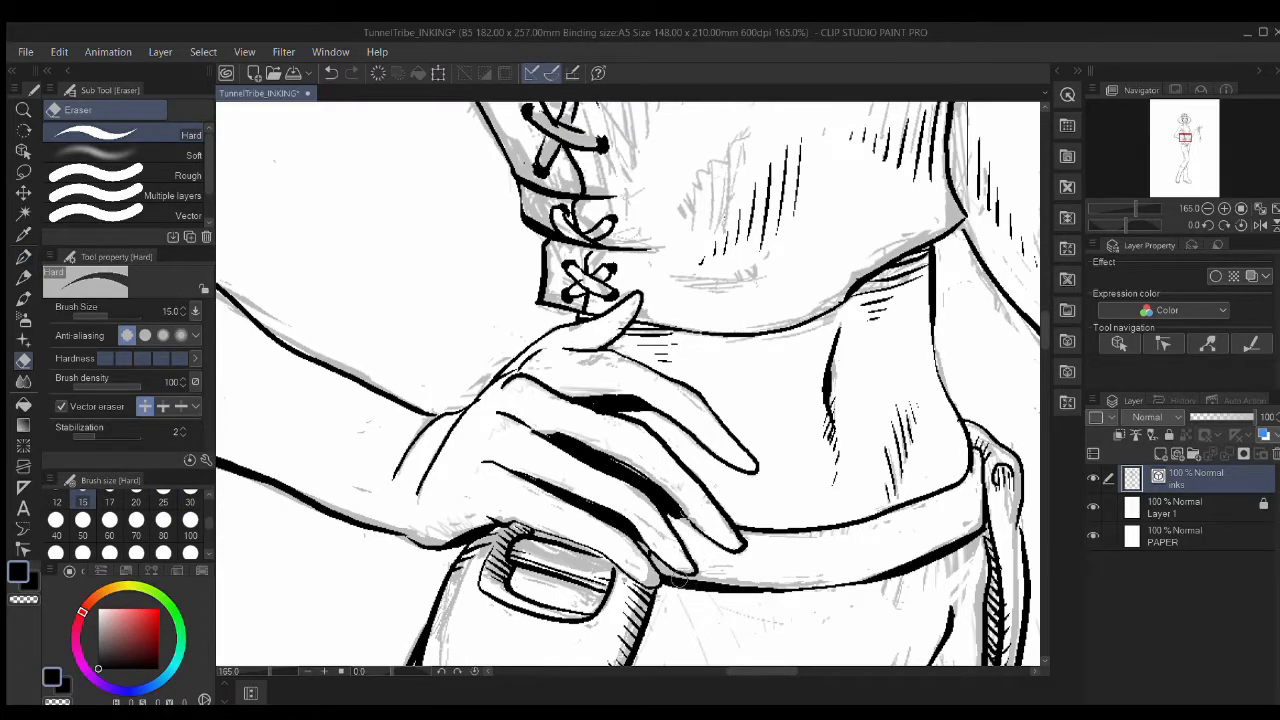
drag(680, 580, 652, 352)
key(p)
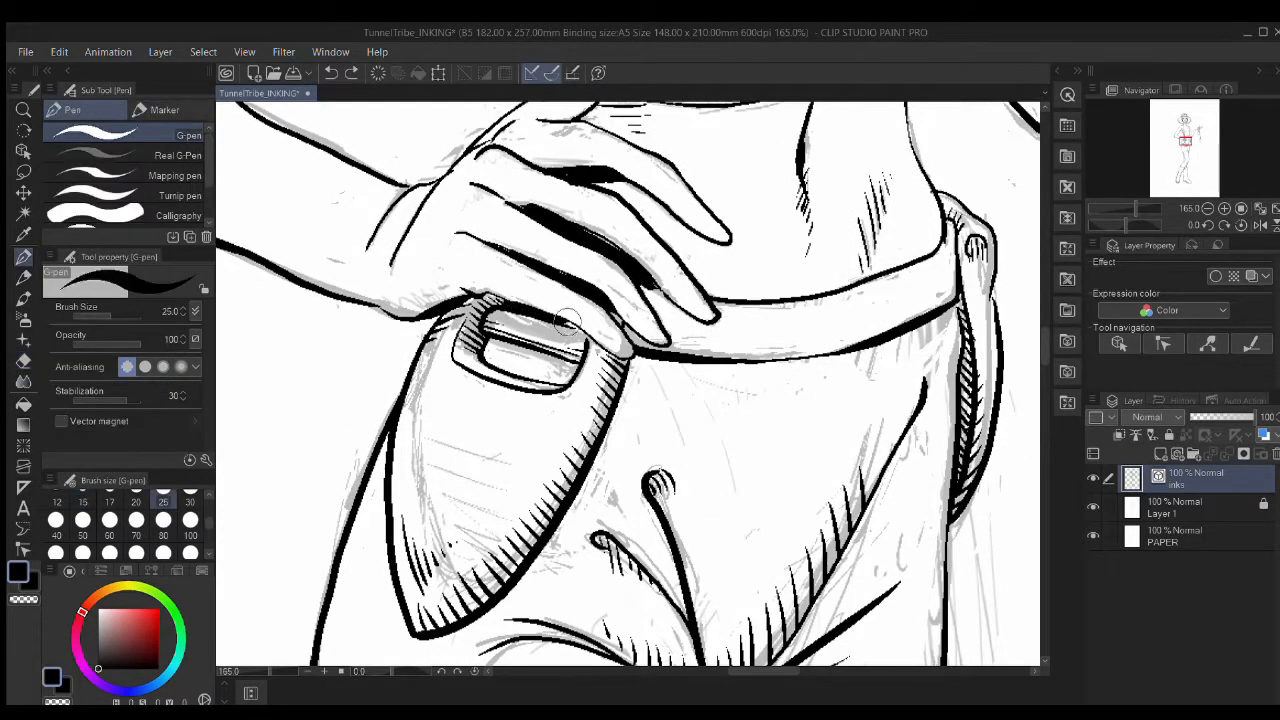
drag(706, 393, 770, 463)
drag(550, 414, 639, 436)
scroll(735, 494, down, 6)
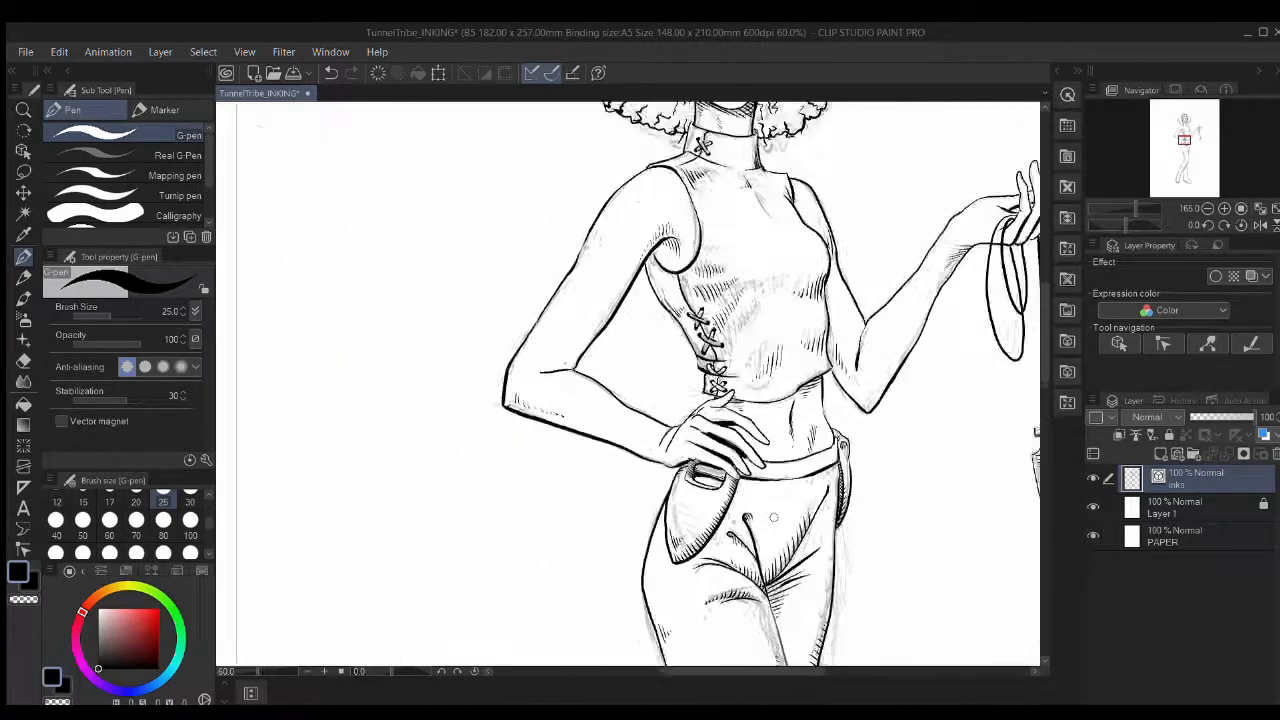
drag(847, 497, 720, 400)
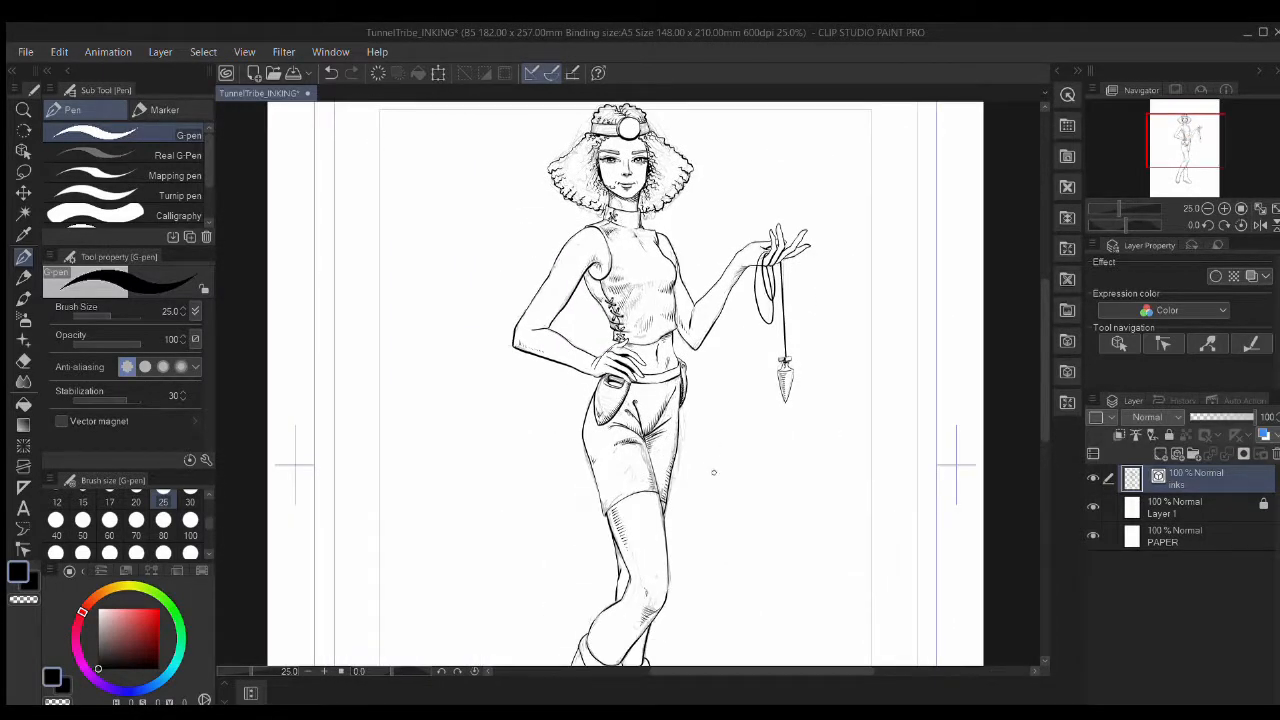
Step: Fill a new background layer with a cyan-to-pink gradient and clear the selection
scroll(714, 471, down, 2)
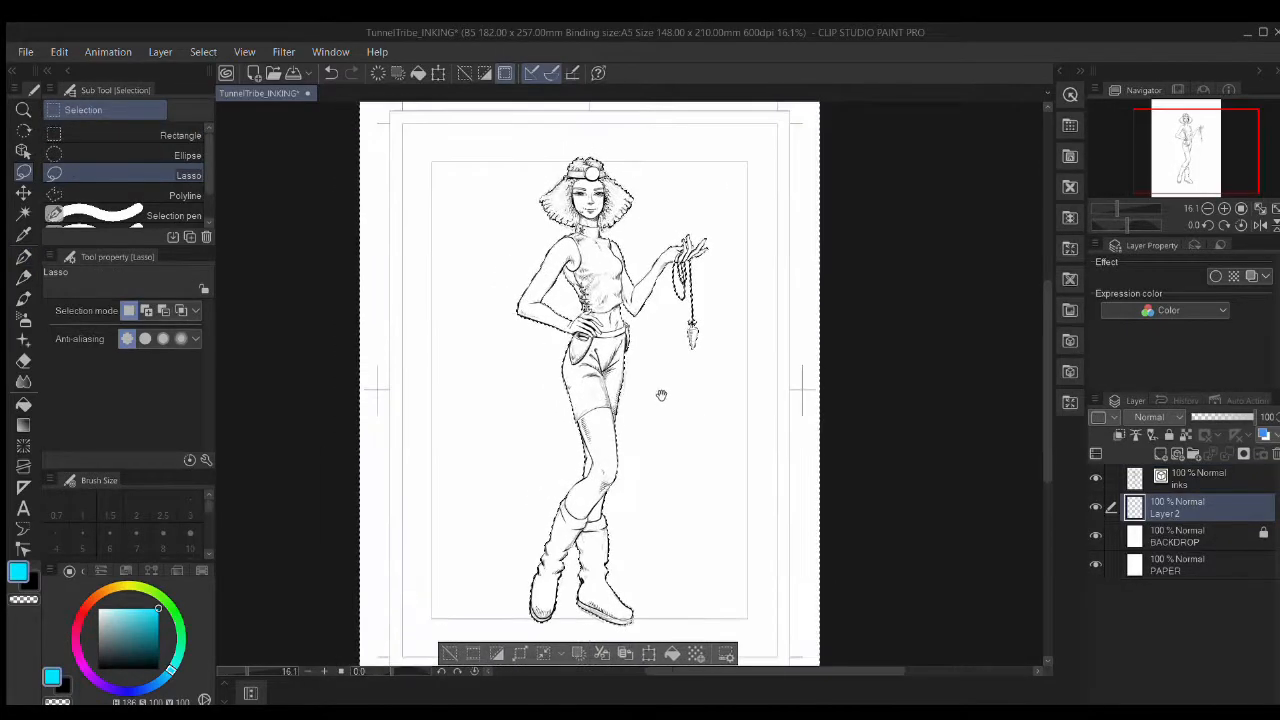
key(g)
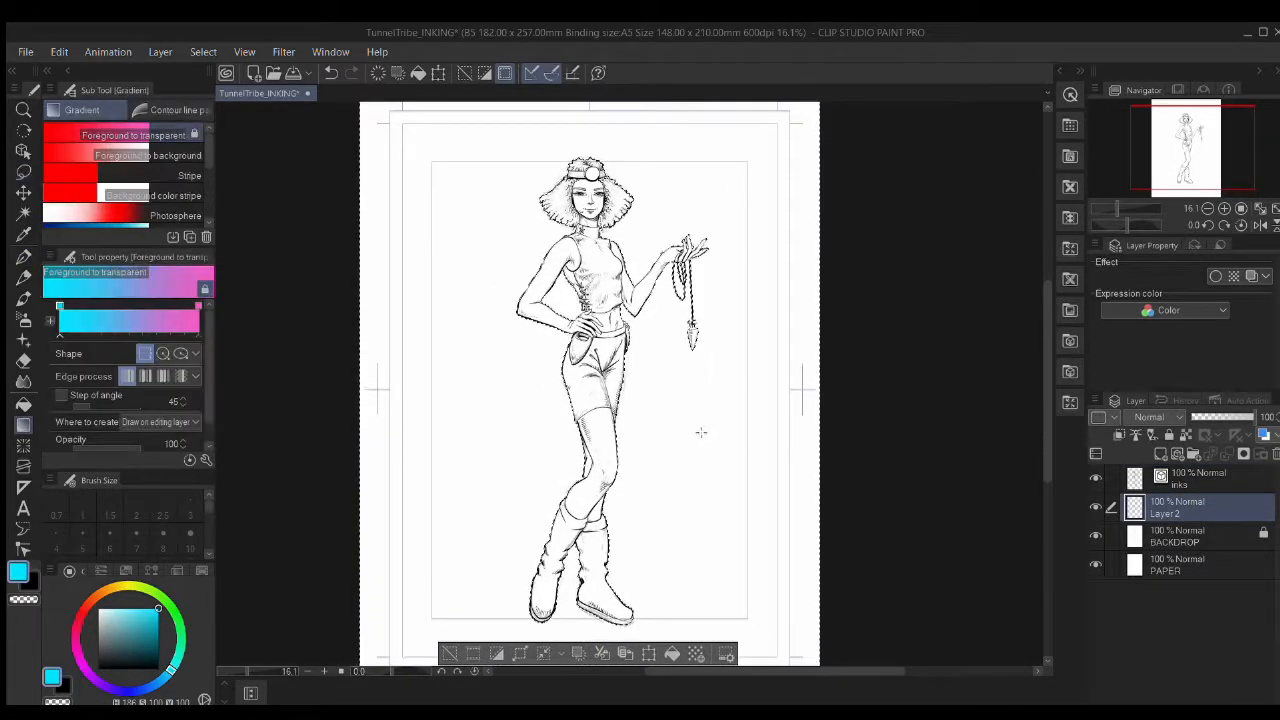
drag(491, 511, 716, 200)
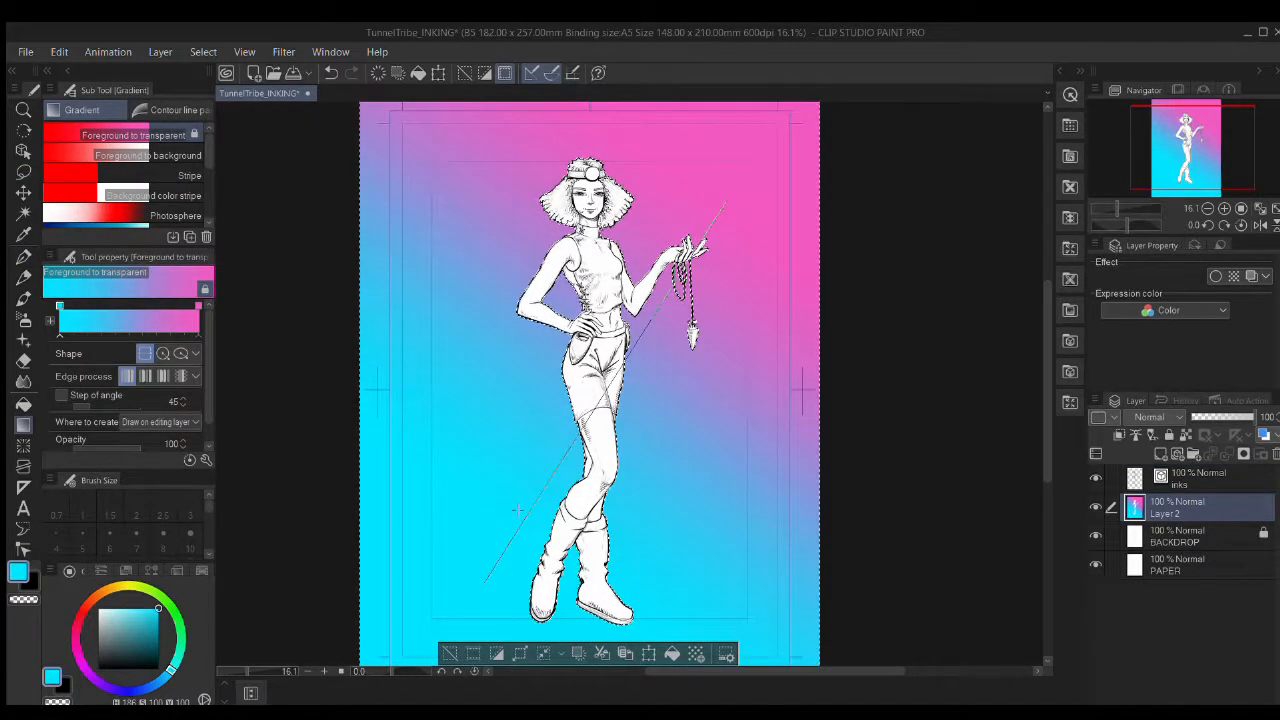
key(ctrl+d)
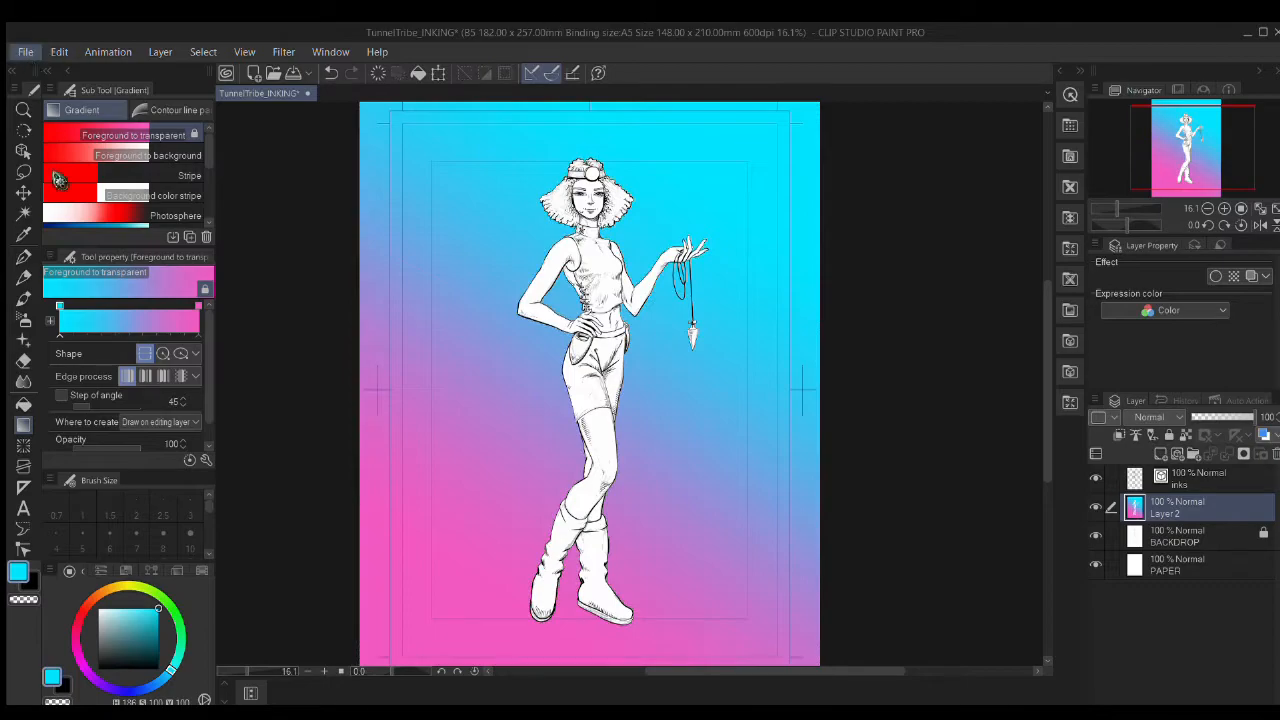
scroll(585, 262, up, 10)
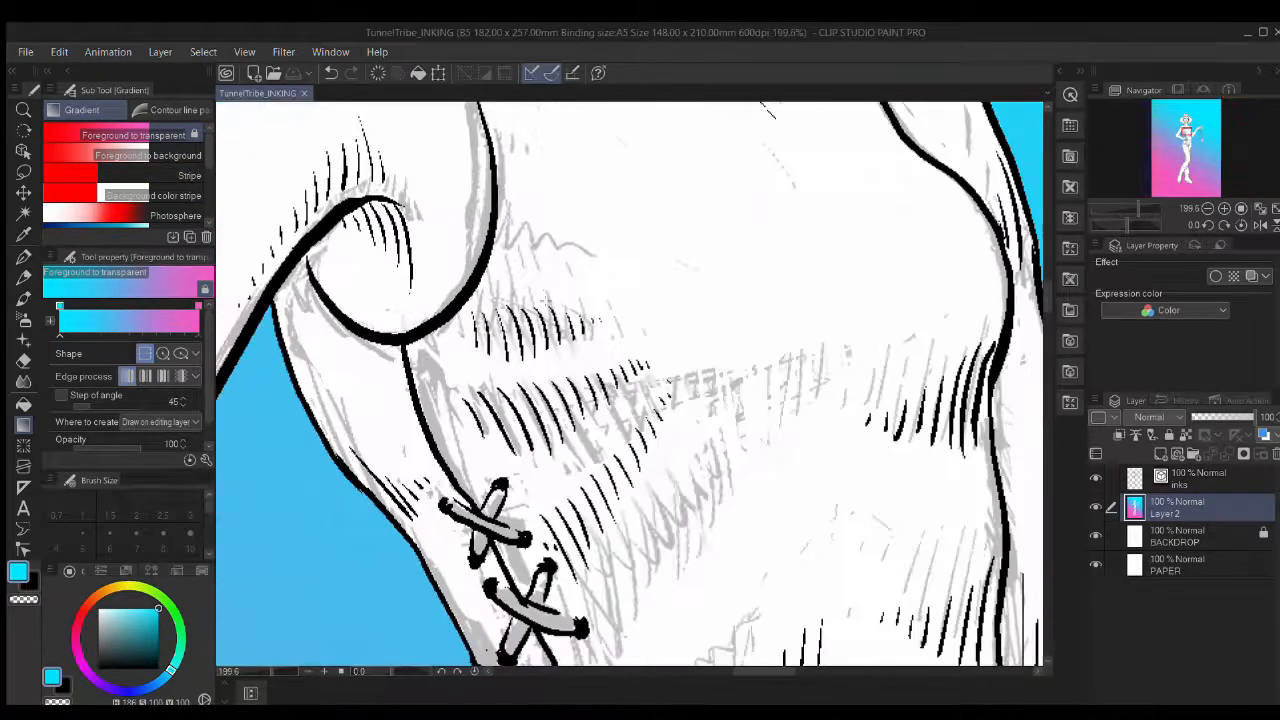
Step: Erase a stray ink bit, select the inks layer and switch the drawing colour to black
key(e)
drag(440, 391, 440, 416)
click(1176, 484)
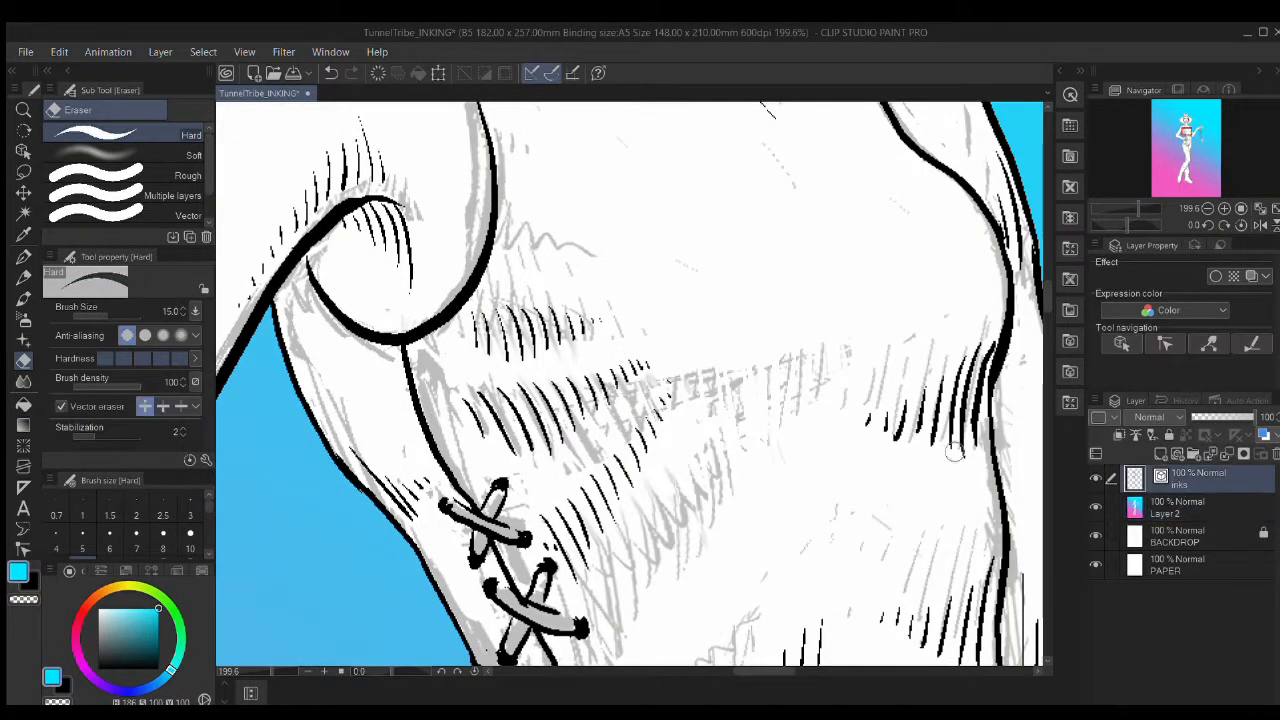
key(p)
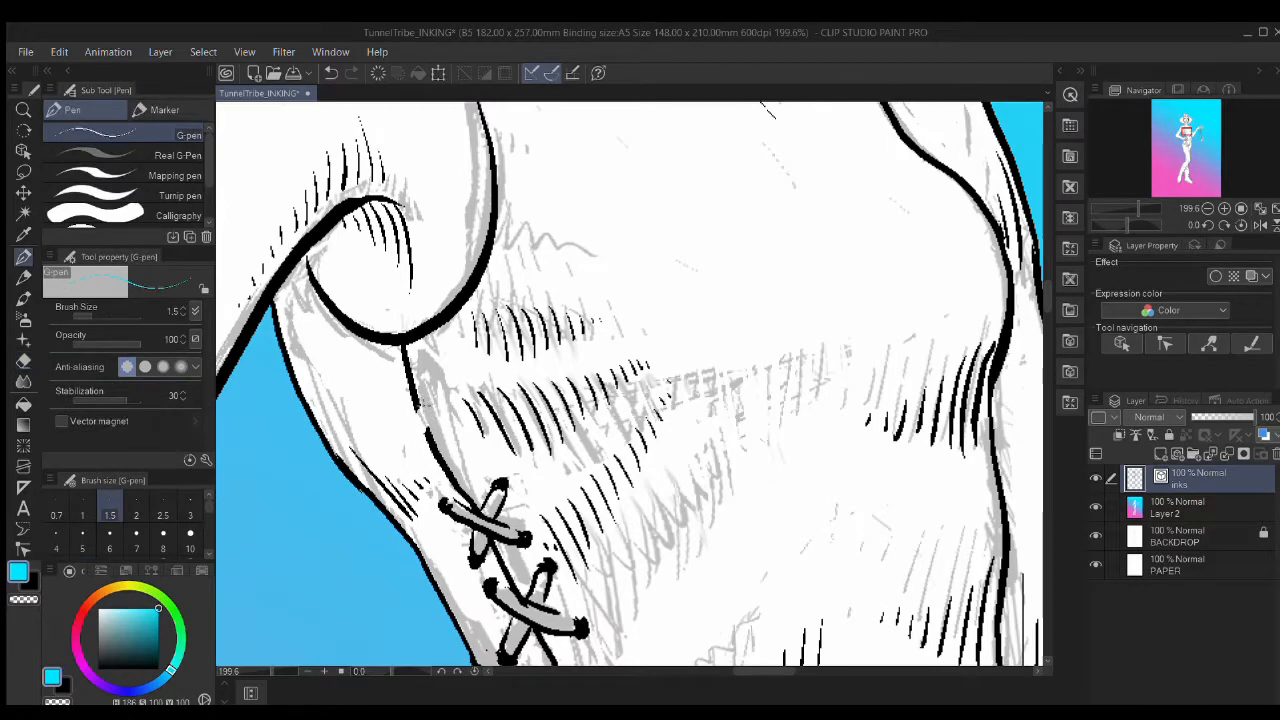
mouse_move(438, 387)
mouse_down()
mouse_move(447, 397)
mouse_move(413, 455)
mouse_move(375, 415)
mouse_up()
key(ctrl+z)
key(x)
Step: Ink black dots on the top lace ends with pen size 17
mouse_move(376, 402)
mouse_down()
mouse_move(413, 409)
mouse_move(374, 415)
mouse_up()
ctrl+shift+click(300, 469)
click(1190, 479)
click(110, 540)
drag(439, 388, 449, 386)
drag(467, 433, 464, 436)
drag(414, 466, 411, 460)
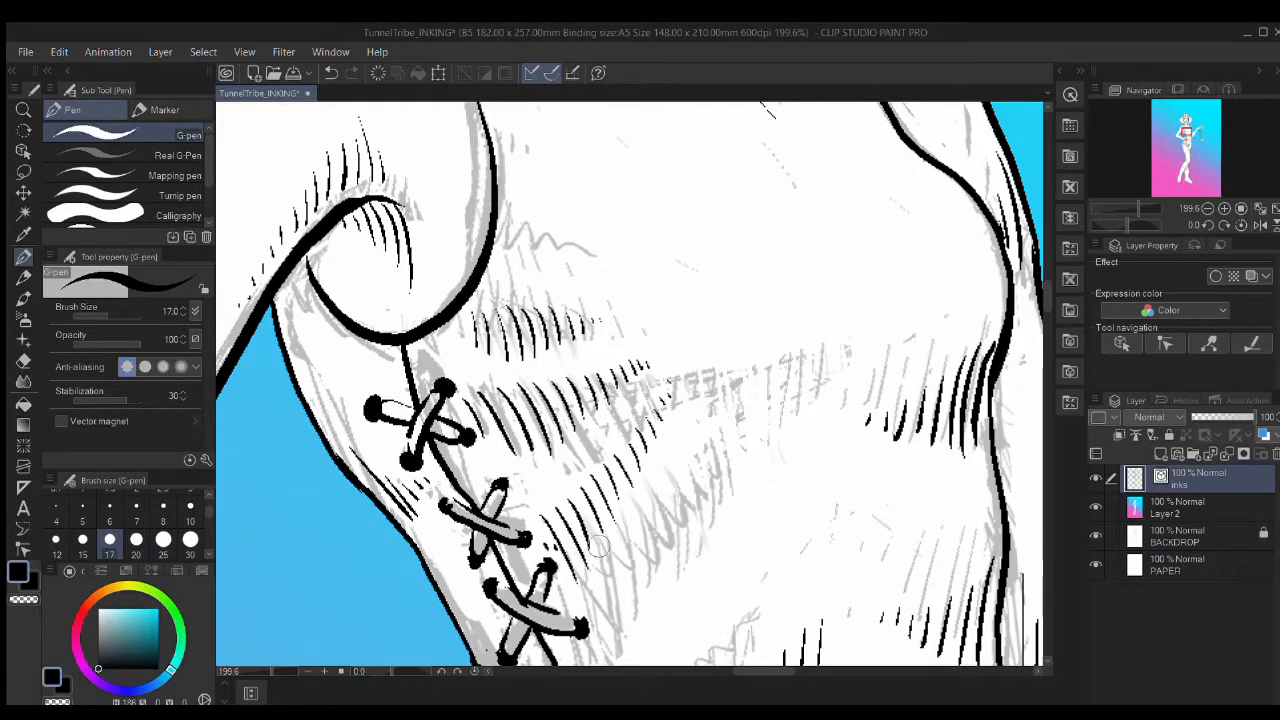
scroll(604, 552, down, 15)
scroll(615, 540, up, 12)
scroll(618, 540, up, 3)
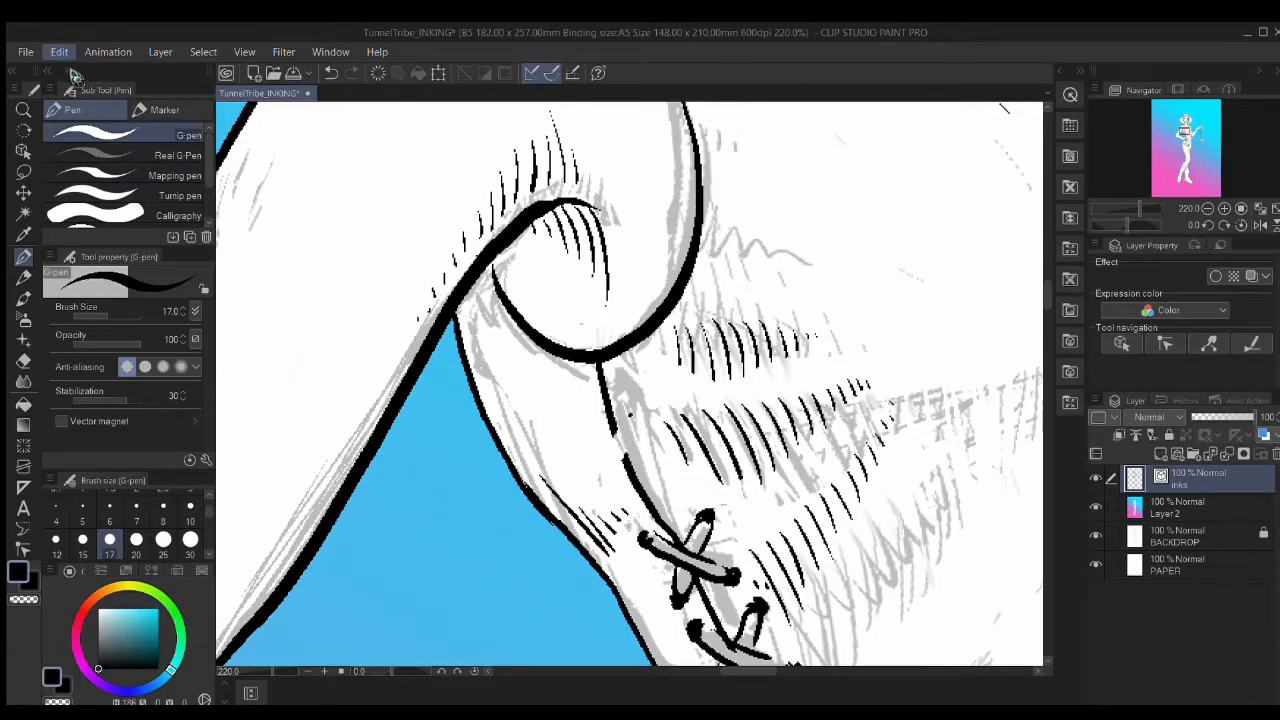
Step: Ink a small loop near the lacing and dot the four lace-bow ends black
mouse_move(613, 431)
mouse_down()
mouse_move(631, 446)
mouse_move(598, 490)
mouse_move(578, 404)
mouse_move(662, 470)
mouse_move(658, 408)
mouse_up()
click(657, 408)
click(667, 462)
click(595, 479)
click(580, 398)
scroll(745, 545, down, 10)
drag(801, 531, 716, 535)
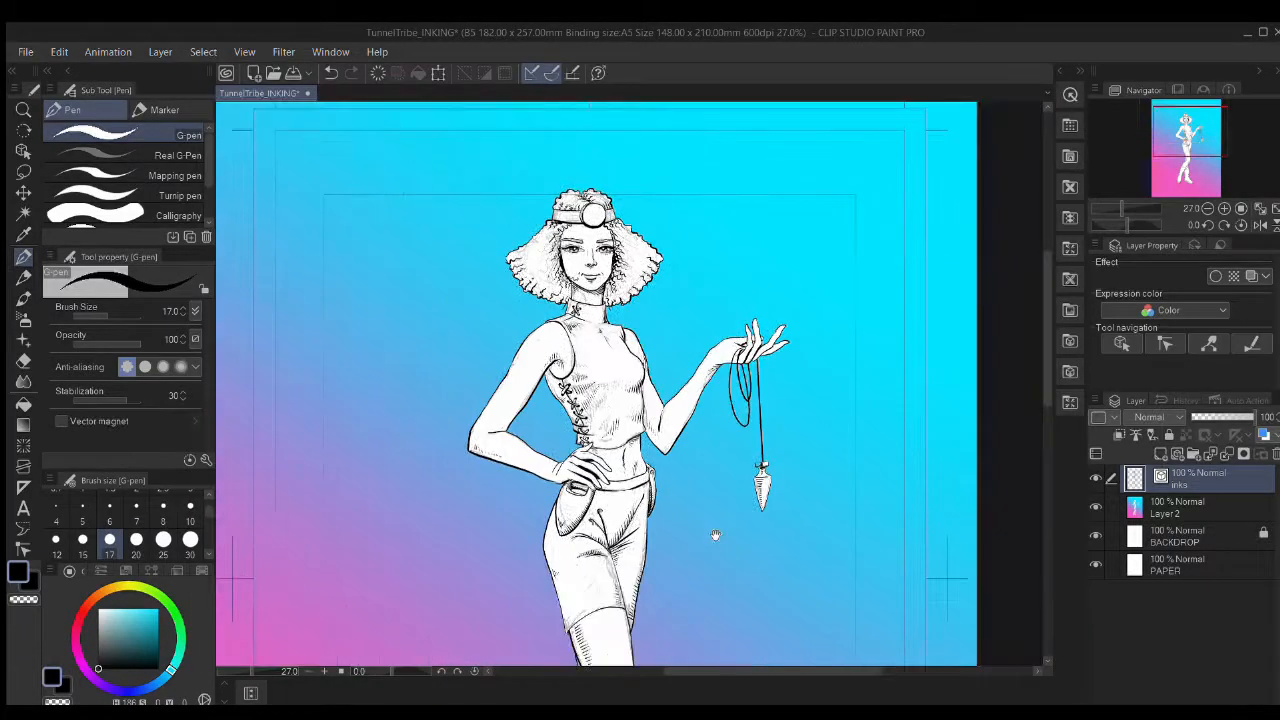
scroll(614, 411, up, 15)
Step: With a finer pen size, ink a small mark beside the lacing
drag(469, 410, 557, 435)
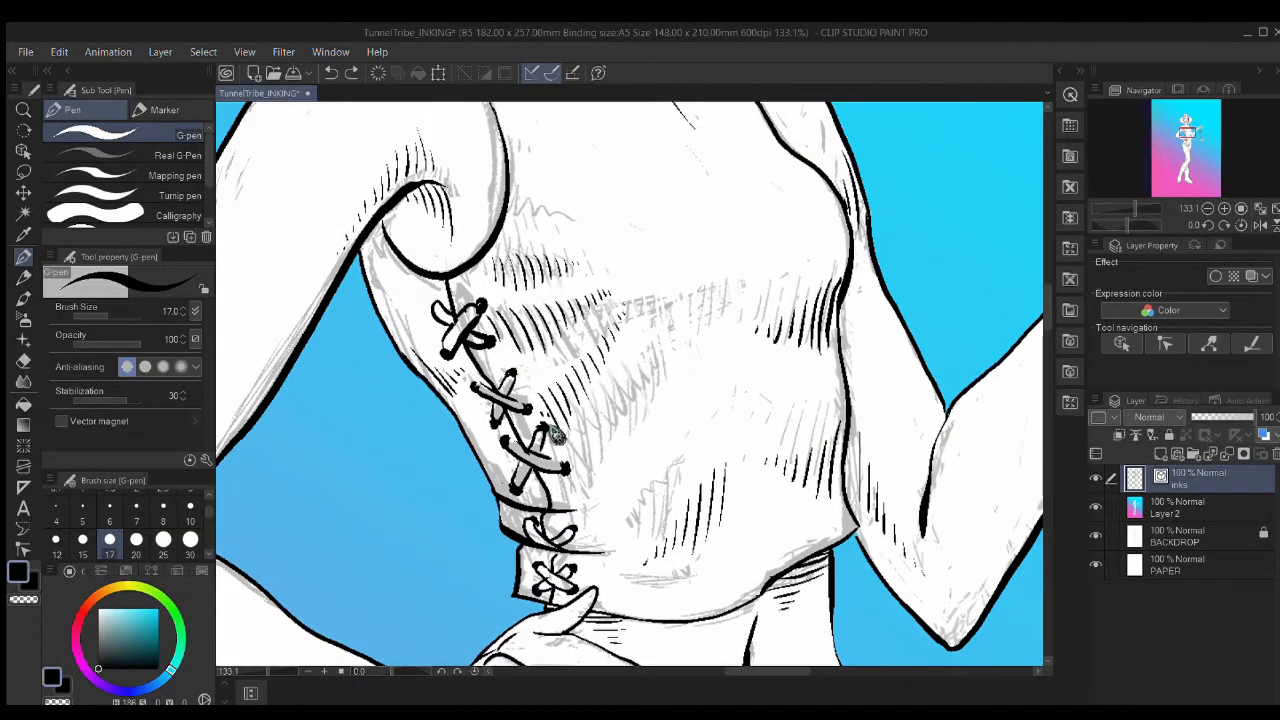
click(110, 512)
mouse_move(476, 326)
mouse_down()
mouse_move(548, 362)
mouse_move(530, 324)
mouse_up()
scroll(548, 362, up, 9)
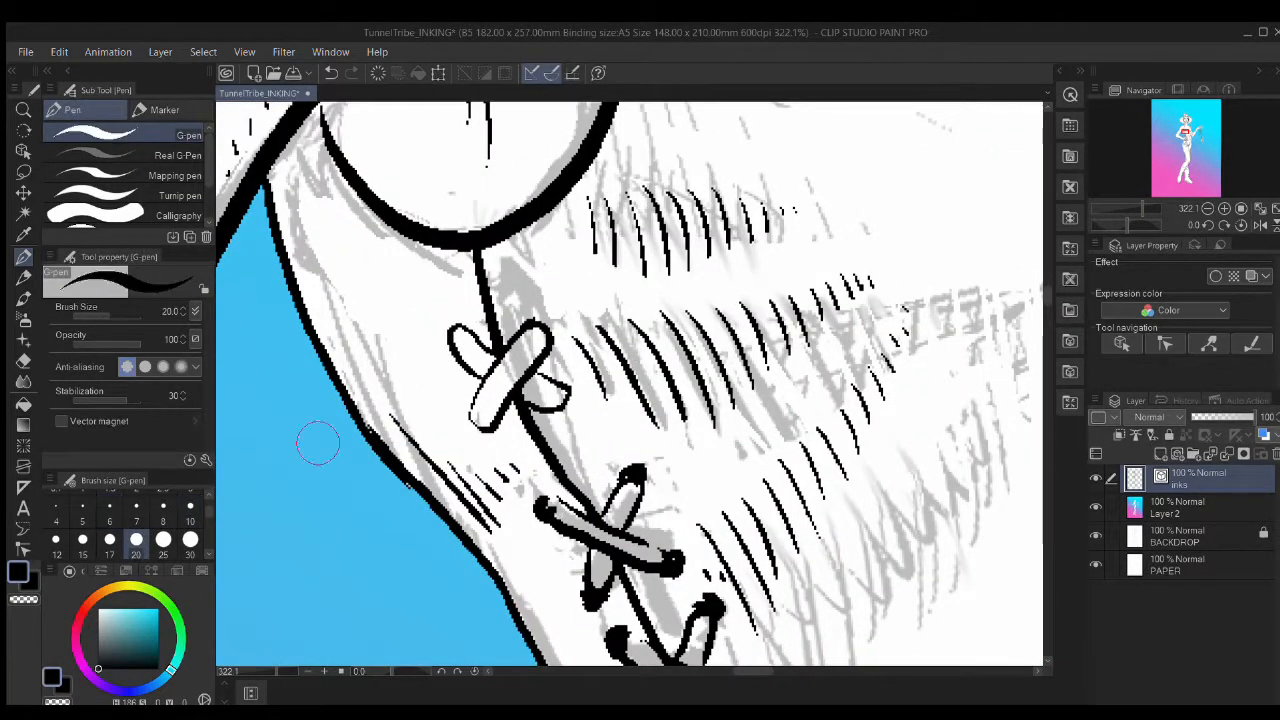
scroll(545, 508, down, 12)
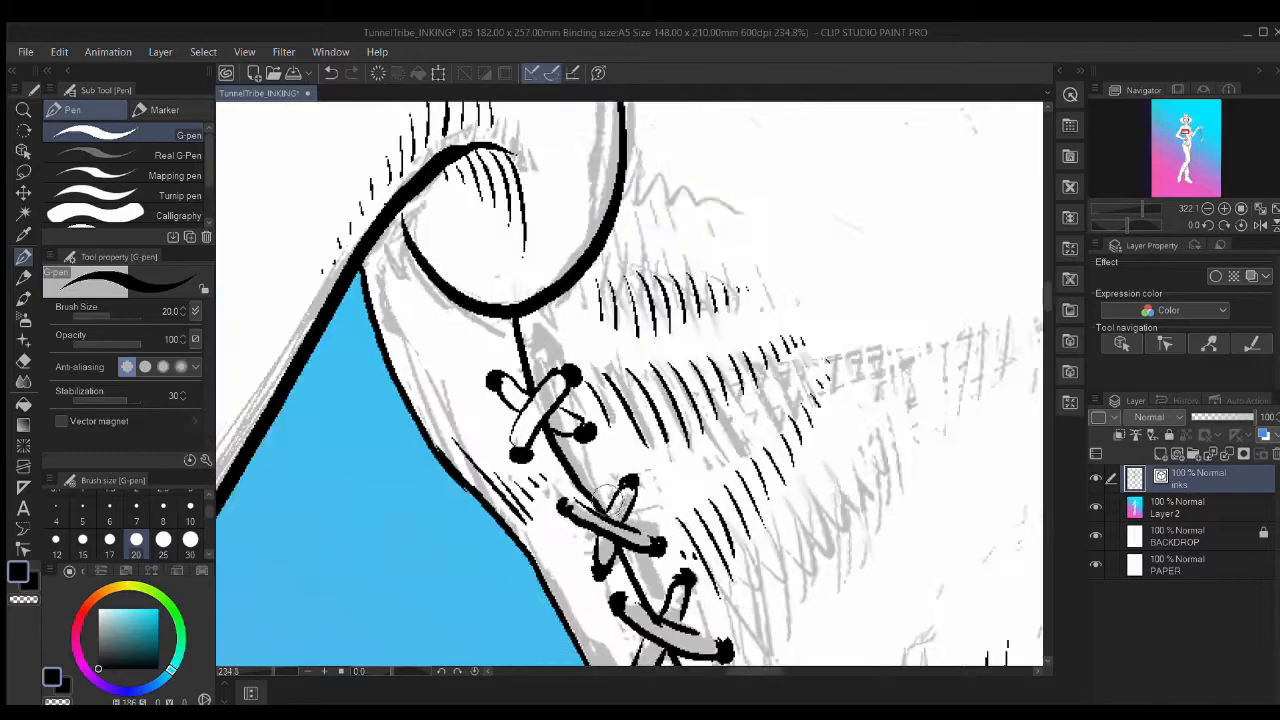
drag(739, 512, 586, 349)
scroll(631, 462, down, 3)
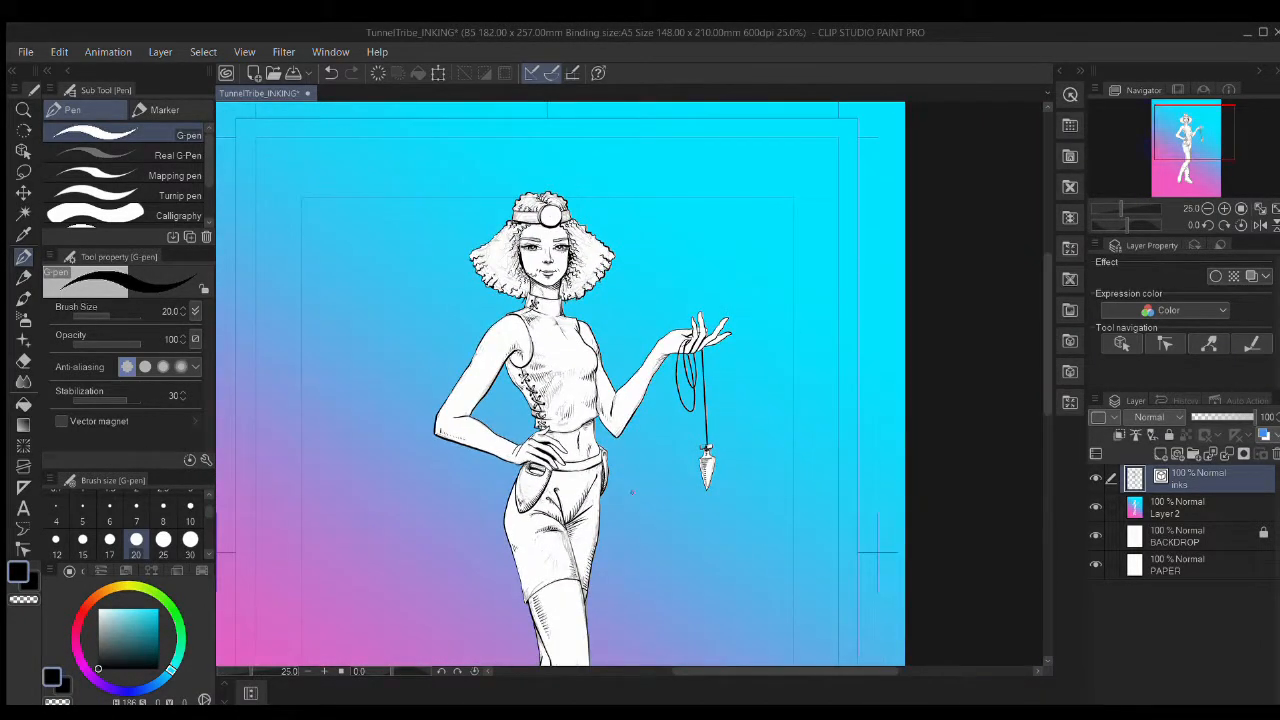
Step: Hide the BACKDROP layer in the Layer panel
scroll(519, 345, up, 2)
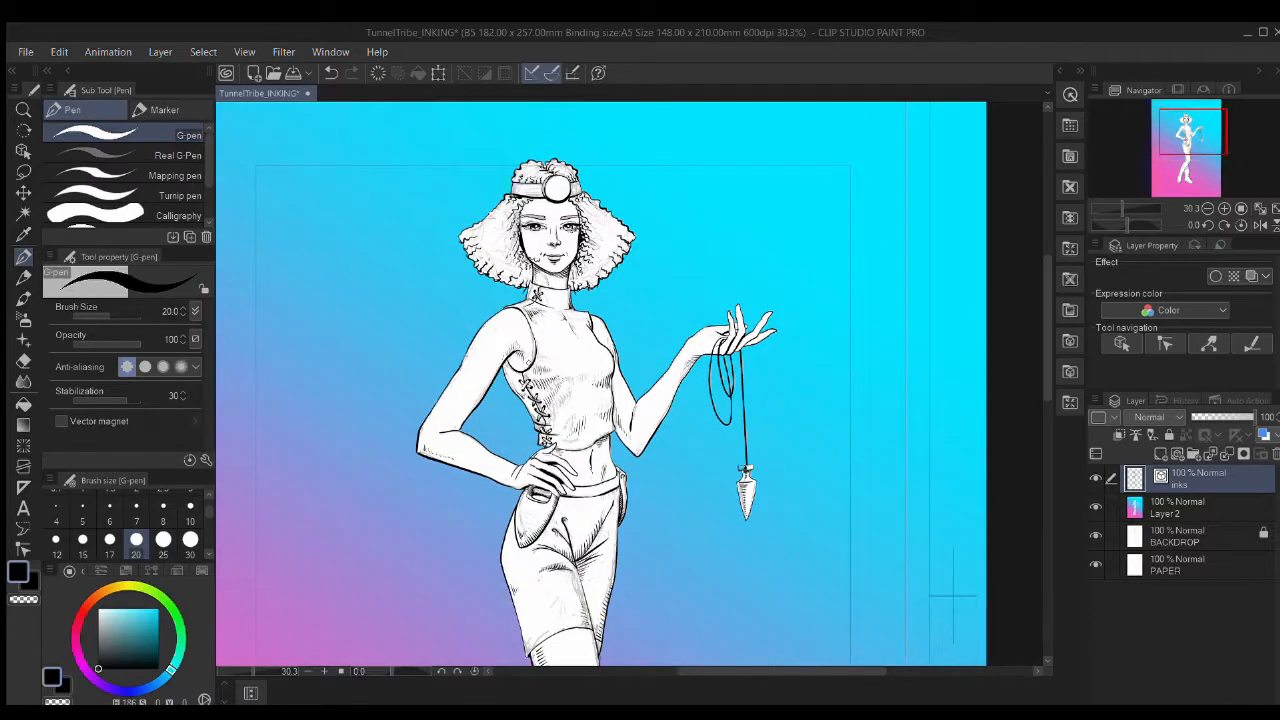
scroll(568, 568, up, 1)
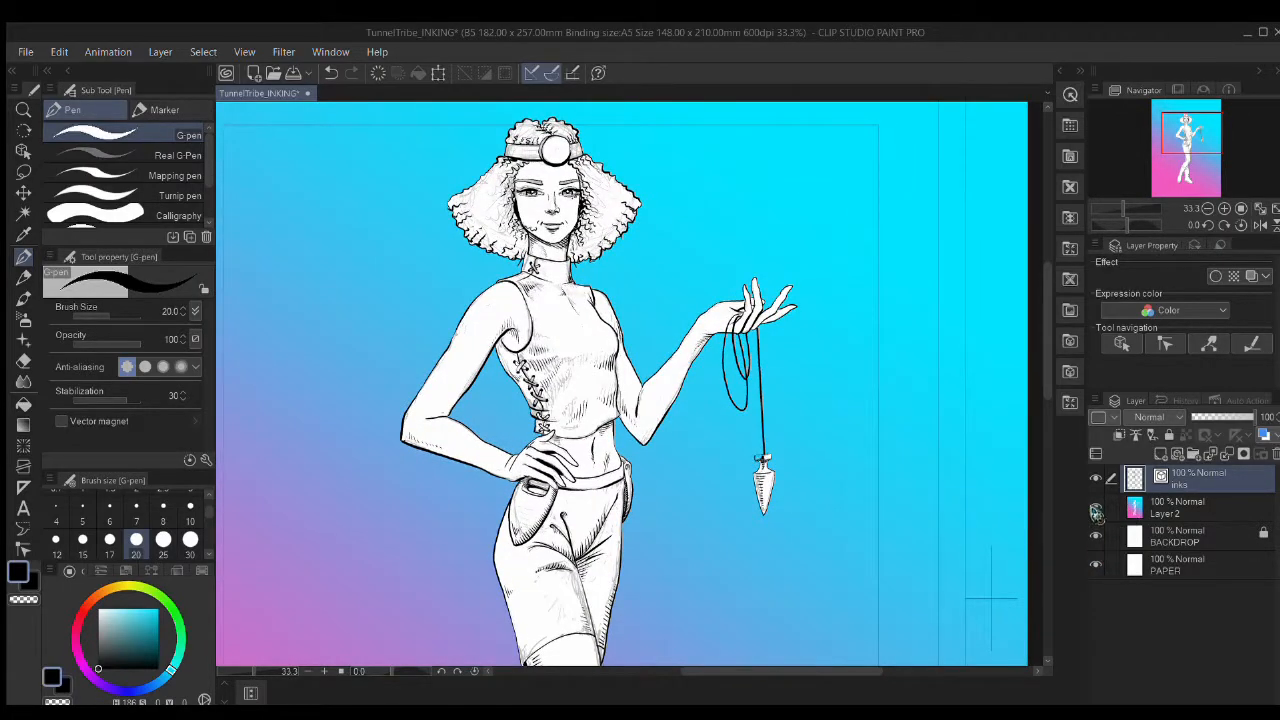
click(1096, 537)
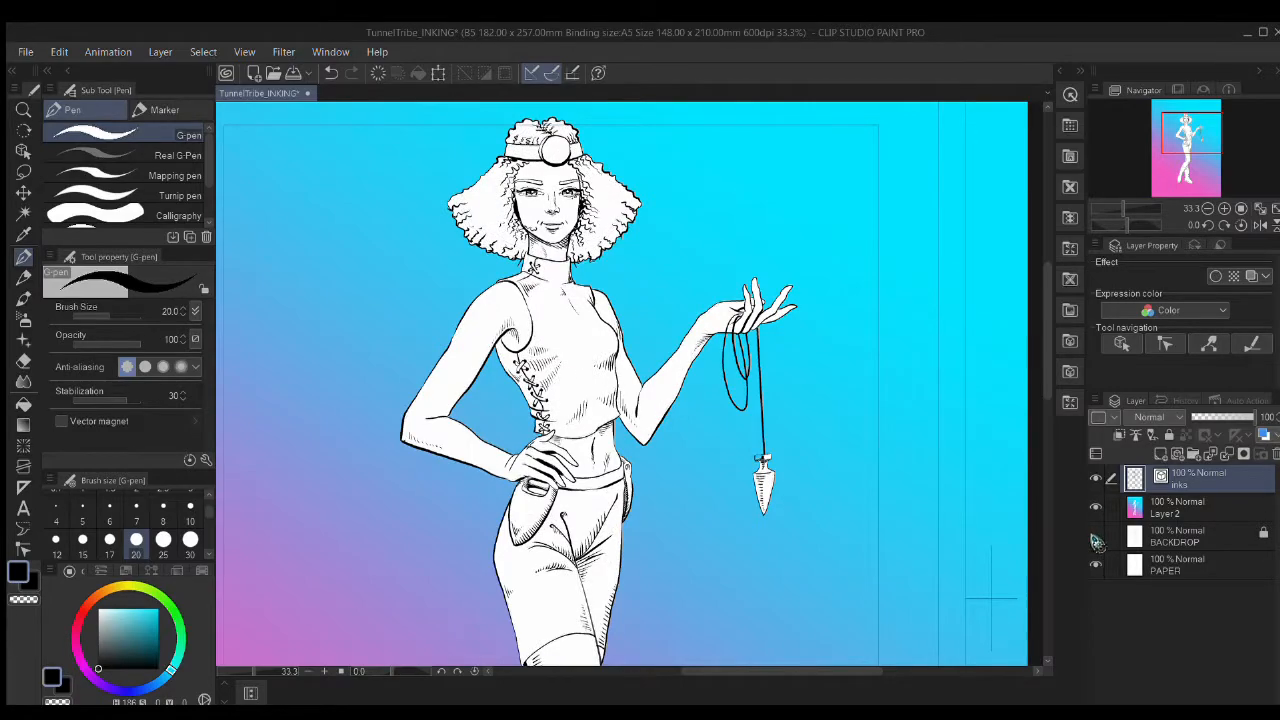
Step: Zoom and pan down to inspect the inked legs and boots
scroll(633, 383, down, 4)
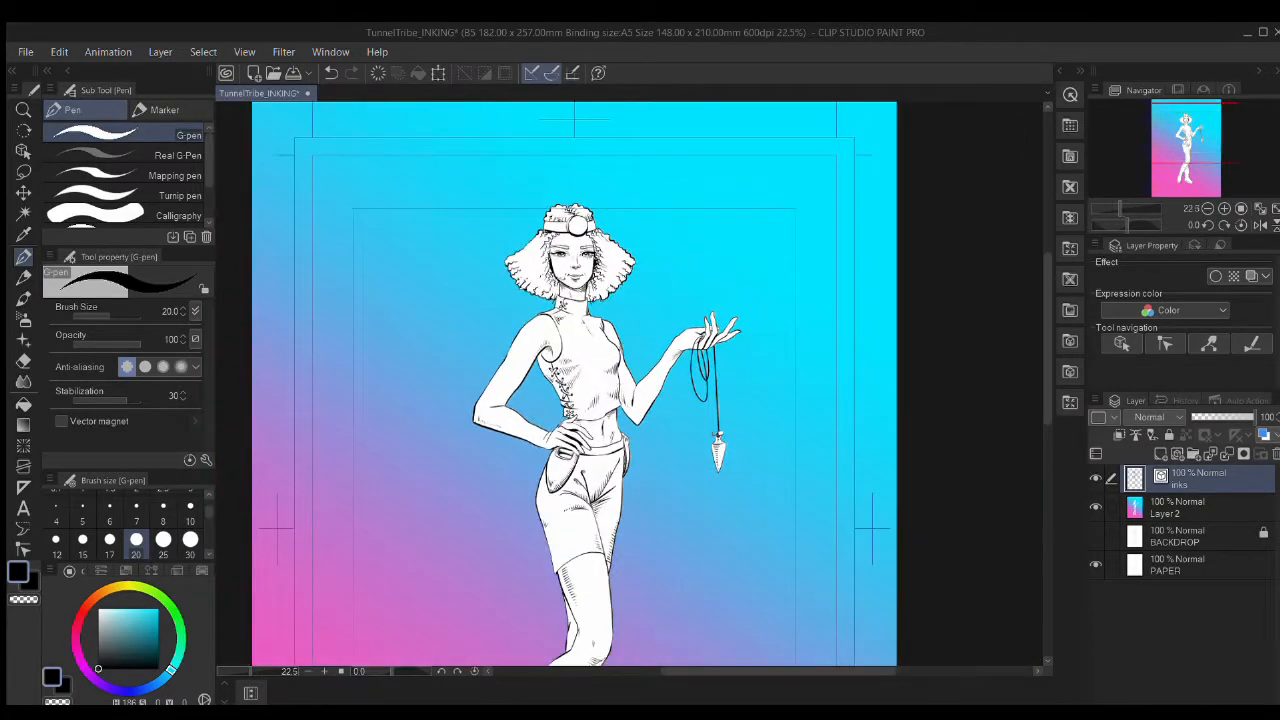
drag(667, 522, 687, 325)
scroll(655, 424, up, 3)
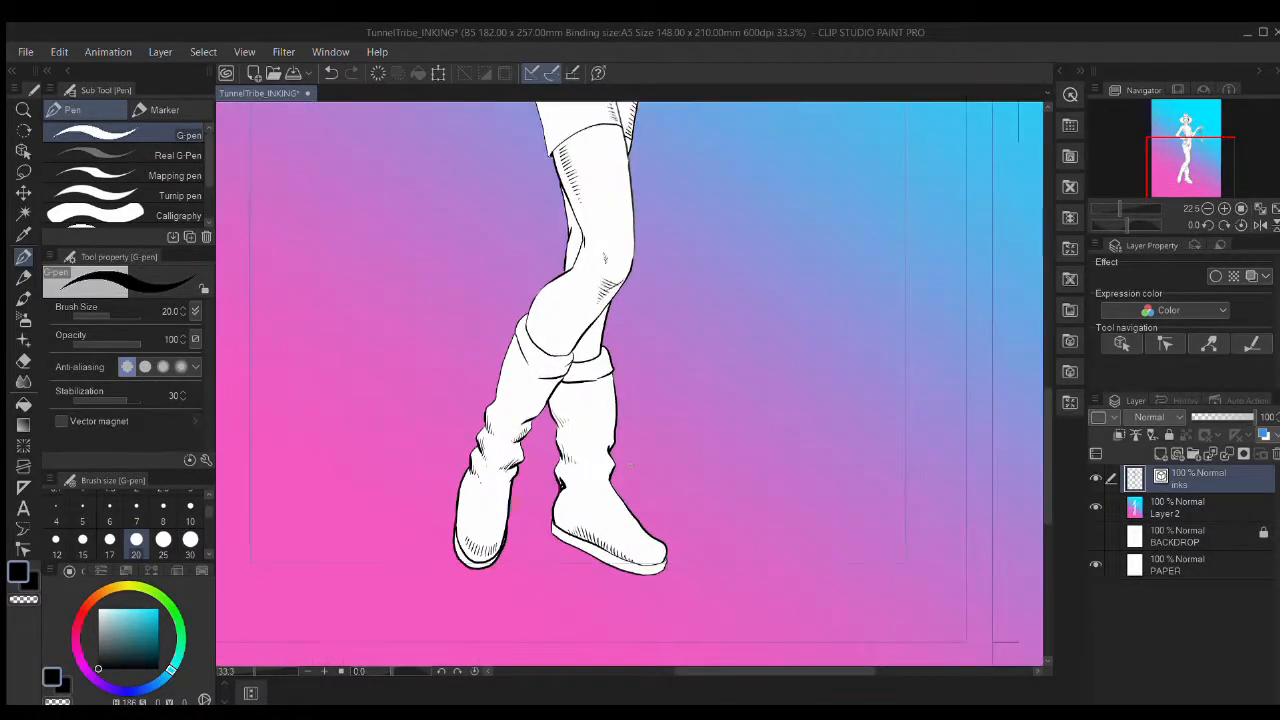
drag(657, 424, 709, 416)
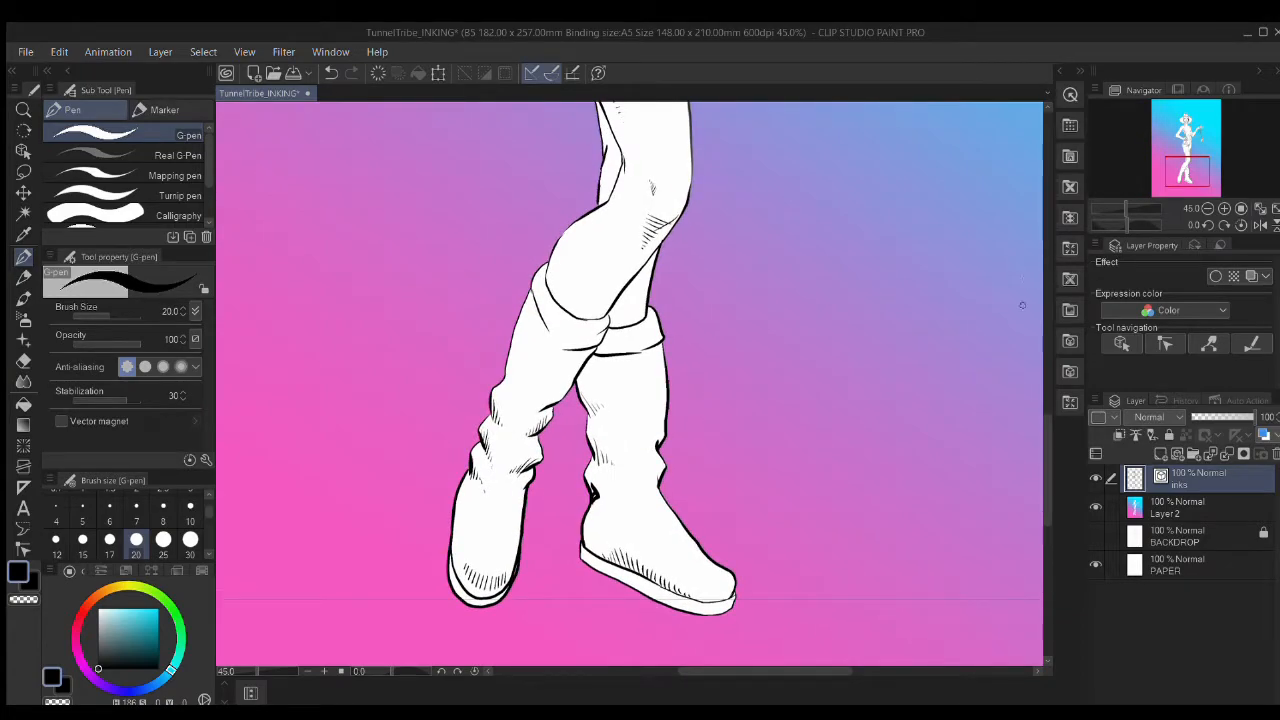
drag(1047, 462, 1068, 279)
Step: Inspect the head and shoulders, then the whole figure down to the boots
scroll(943, 196, up, 1)
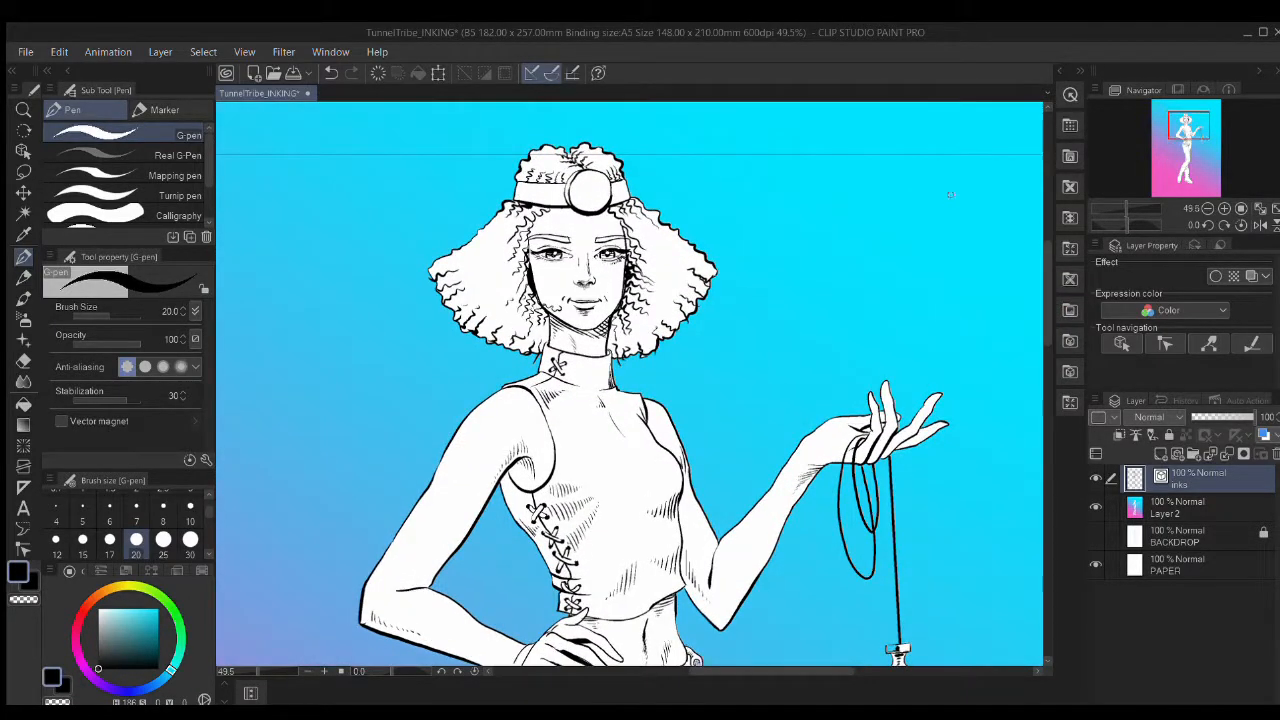
scroll(949, 193, up, 2)
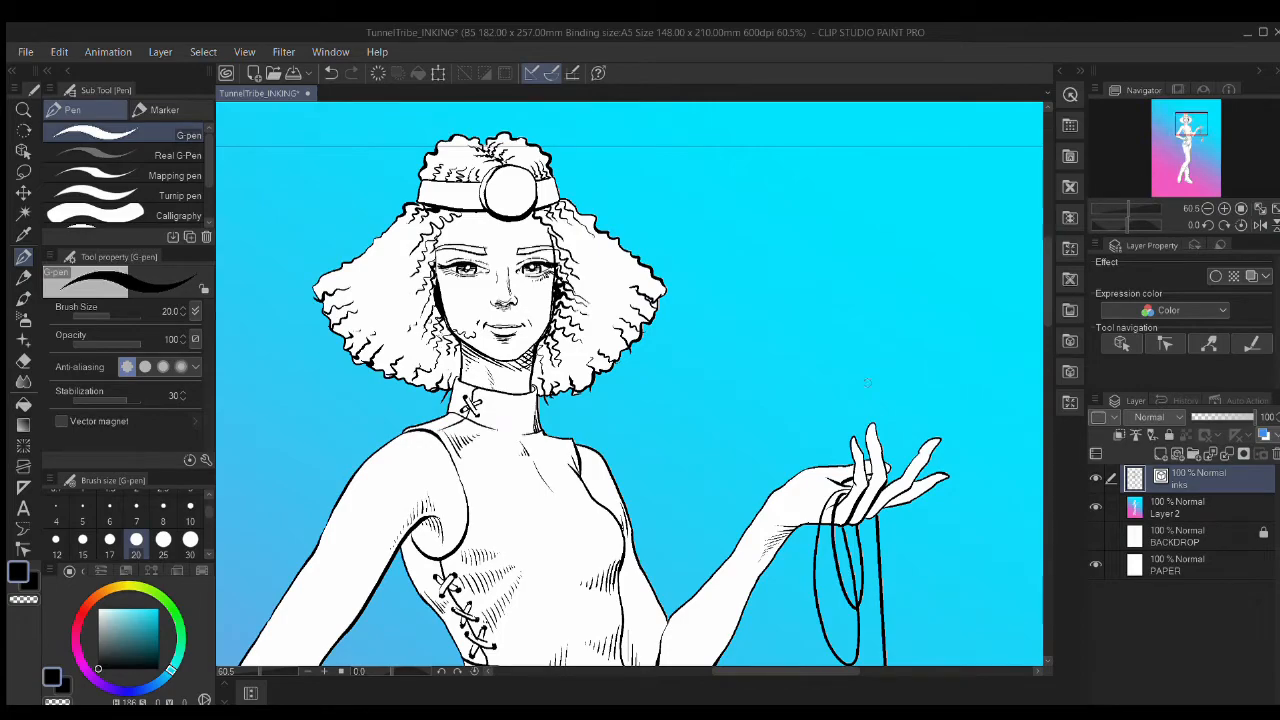
mouse_move(818, 470)
mouse_down()
mouse_move(874, 447)
mouse_move(890, 455)
mouse_up()
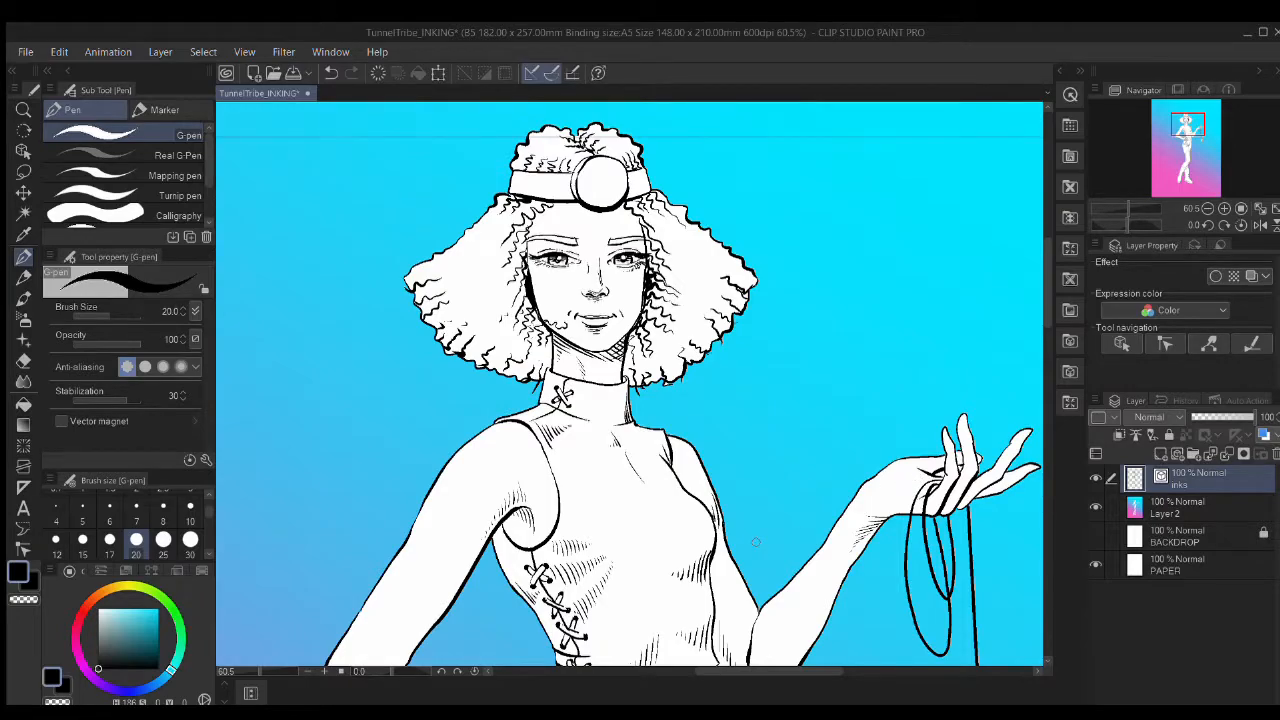
scroll(755, 542, down, 3)
drag(782, 554, 737, 352)
scroll(725, 537, down, 1)
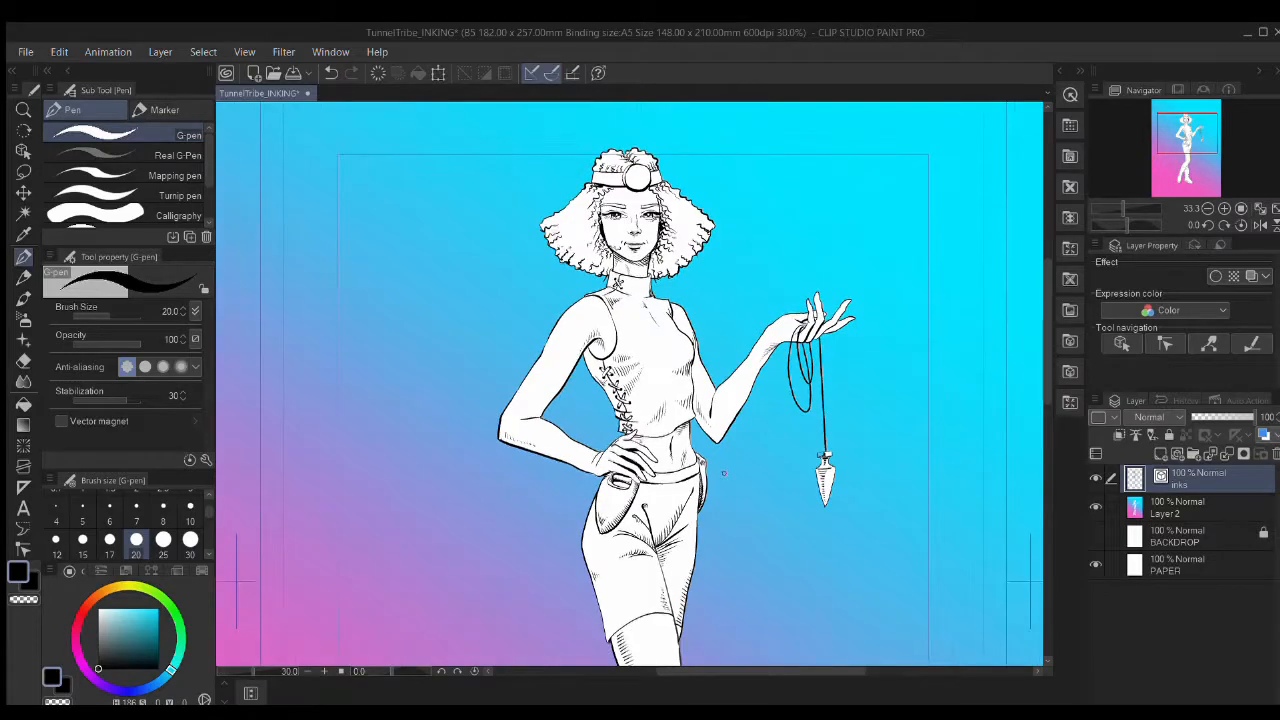
drag(725, 537, 708, 477)
scroll(713, 521, down, 1)
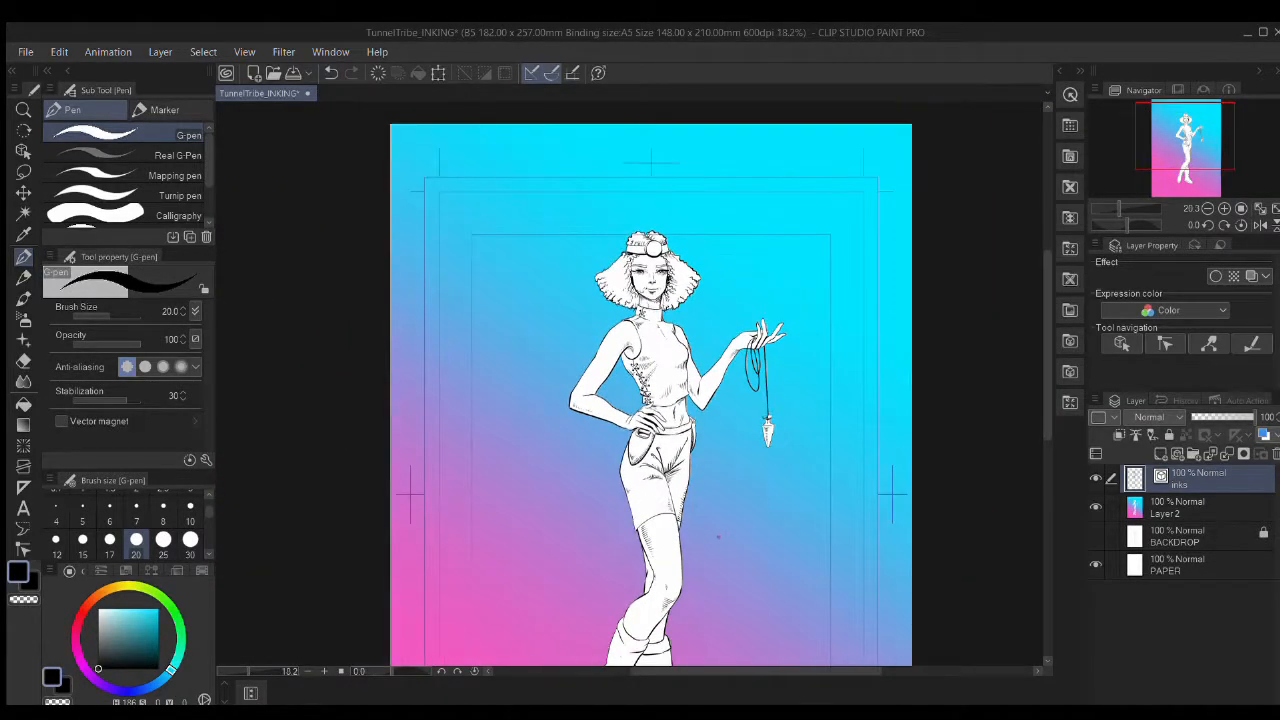
drag(726, 562, 710, 450)
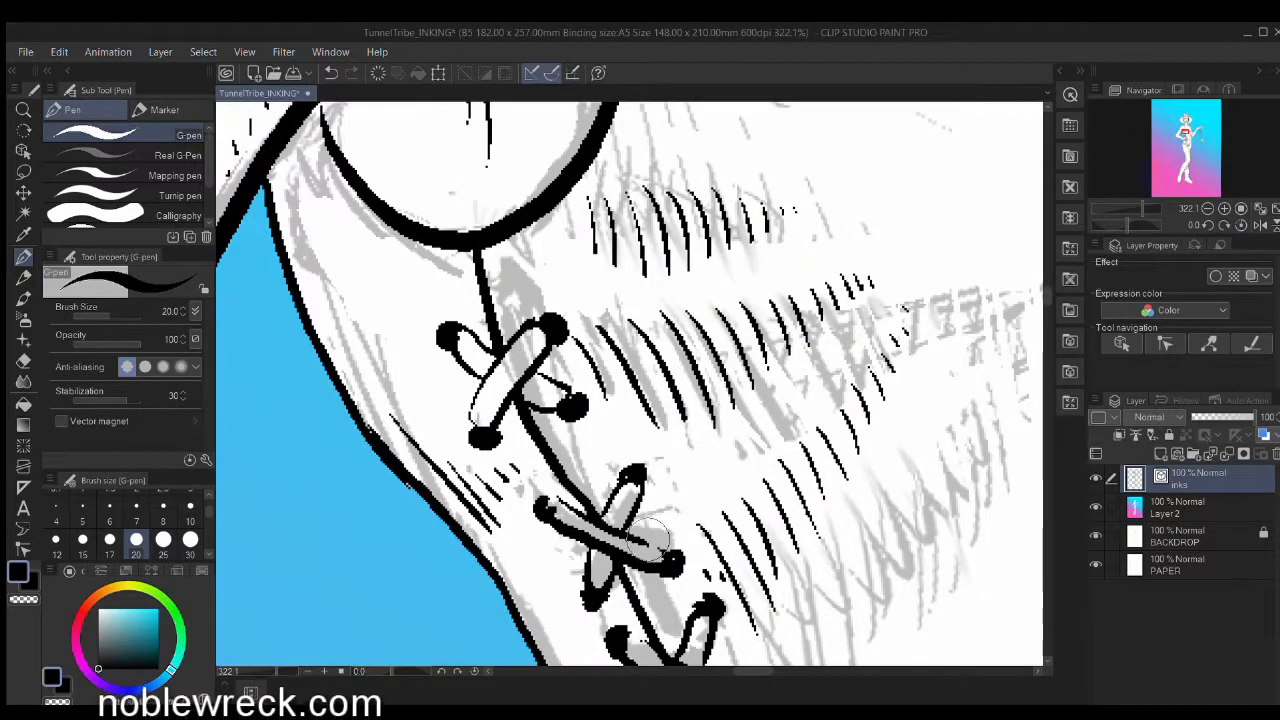
scroll(648, 541, down, 12)
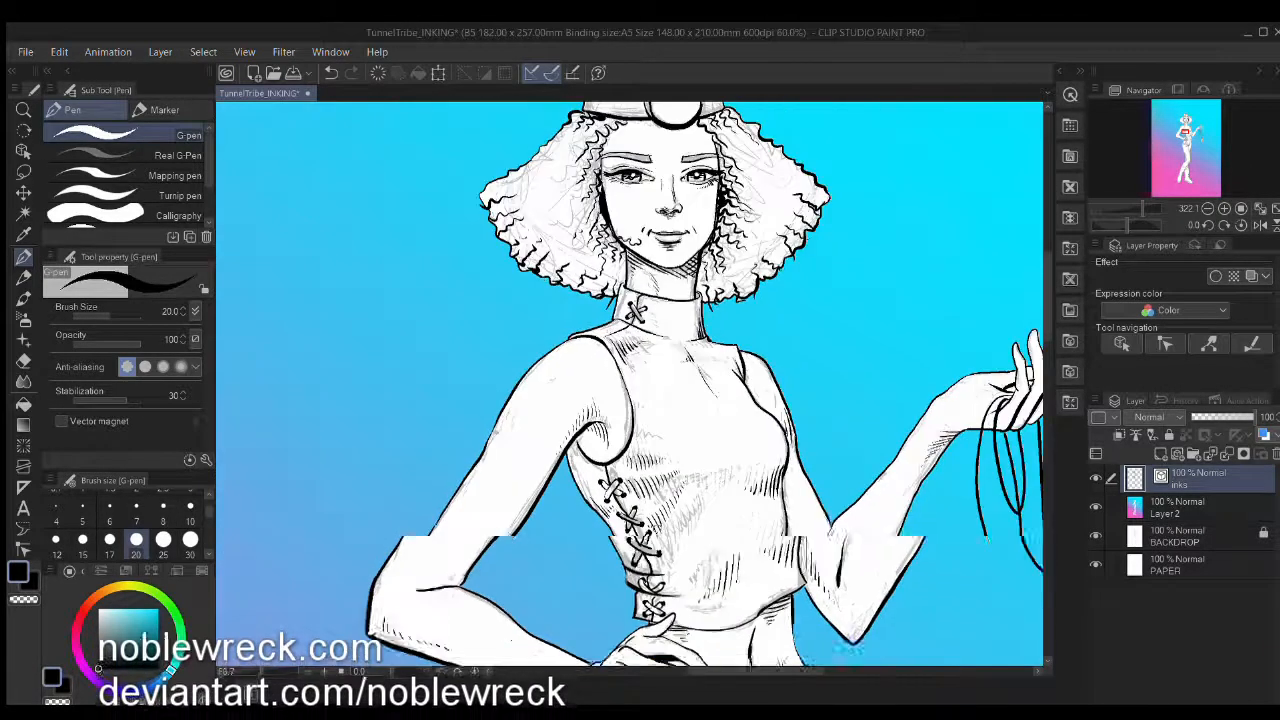
drag(740, 513, 585, 337)
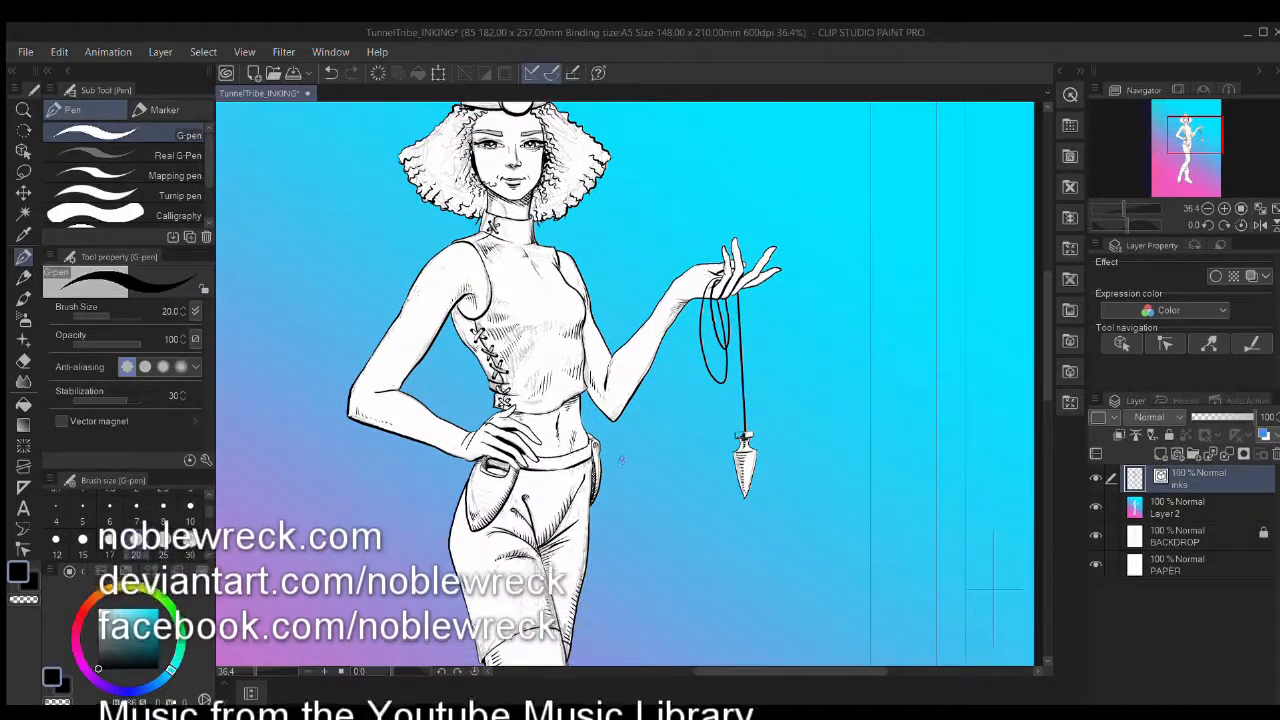
scroll(629, 488, down, 3)
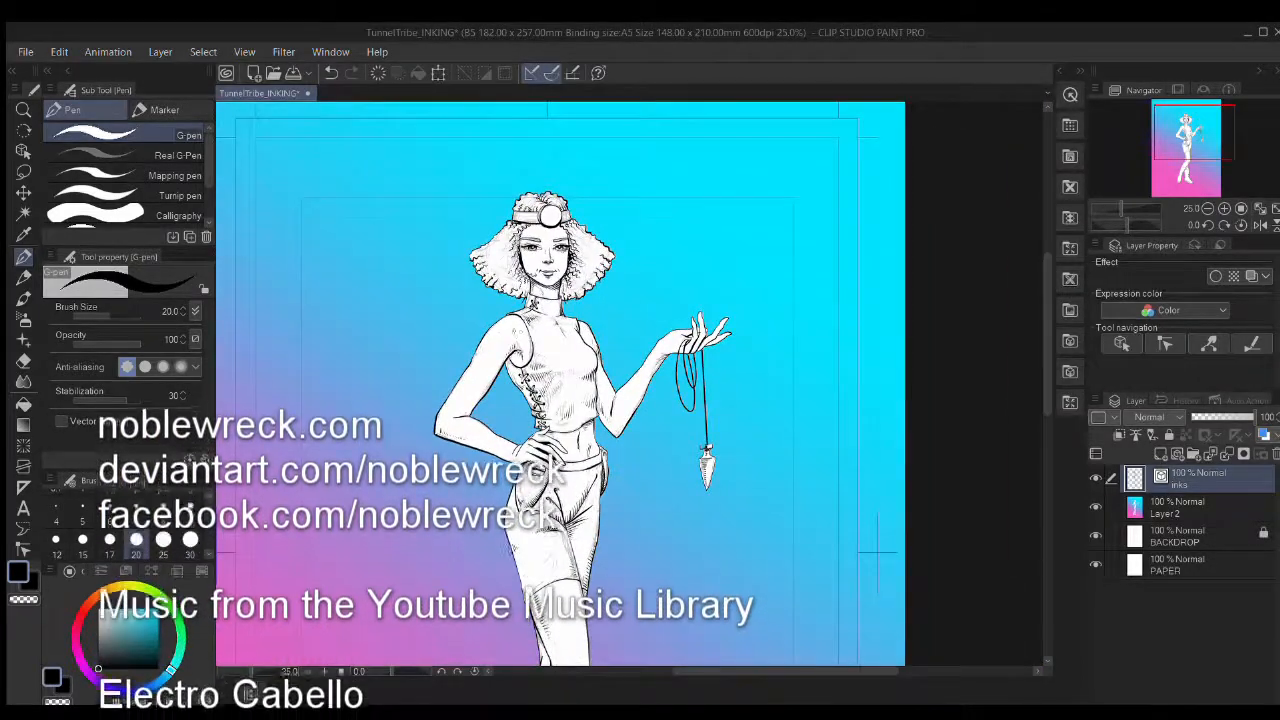
scroll(525, 342, up, 1)
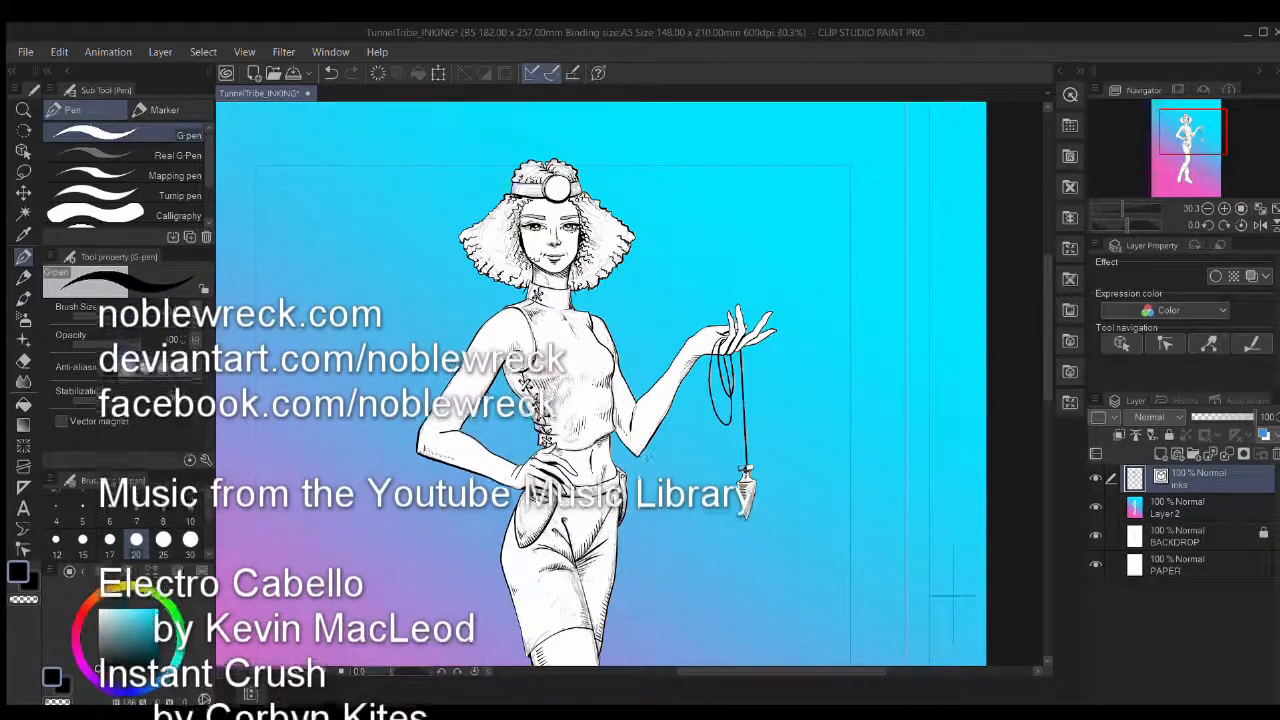
scroll(585, 565, up, 1)
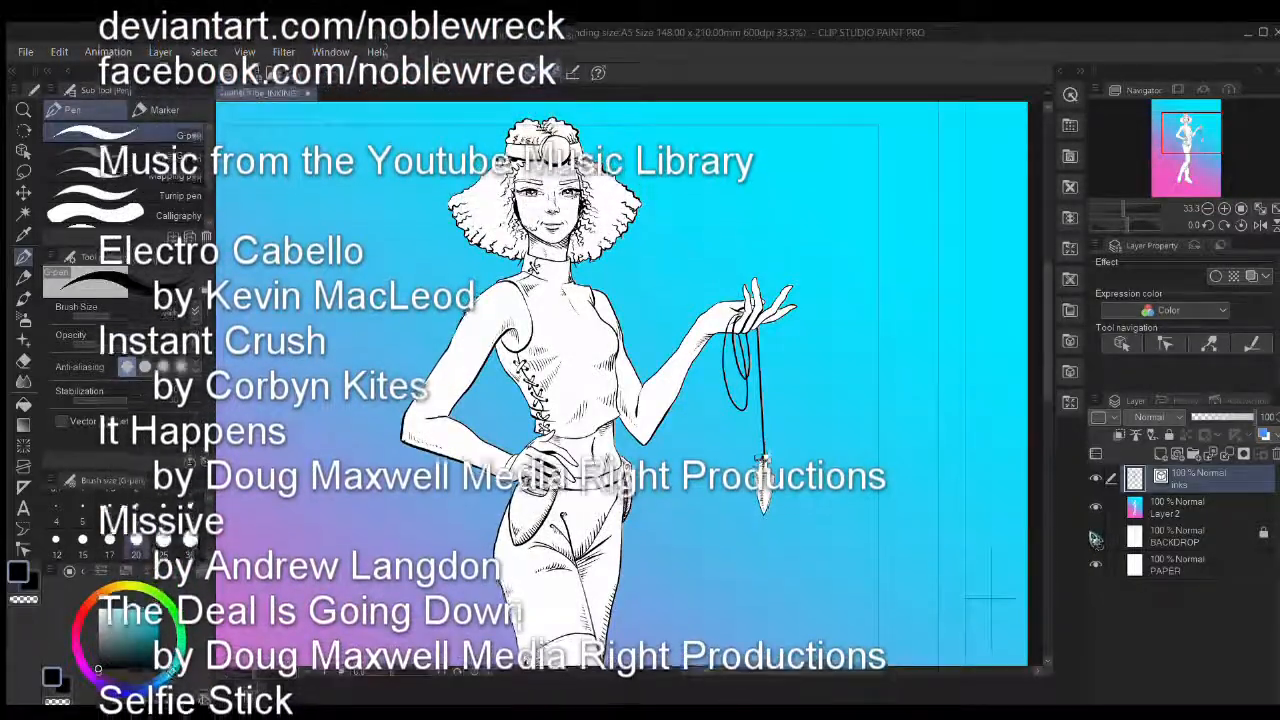
key(ctrl+minus)
key(ctrl+minus)
key(ctrl+minus)
key(ctrl+minus)
drag(669, 507, 659, 338)
drag(662, 404, 686, 290)
scroll(627, 456, up, 5)
scroll(661, 432, up, 2)
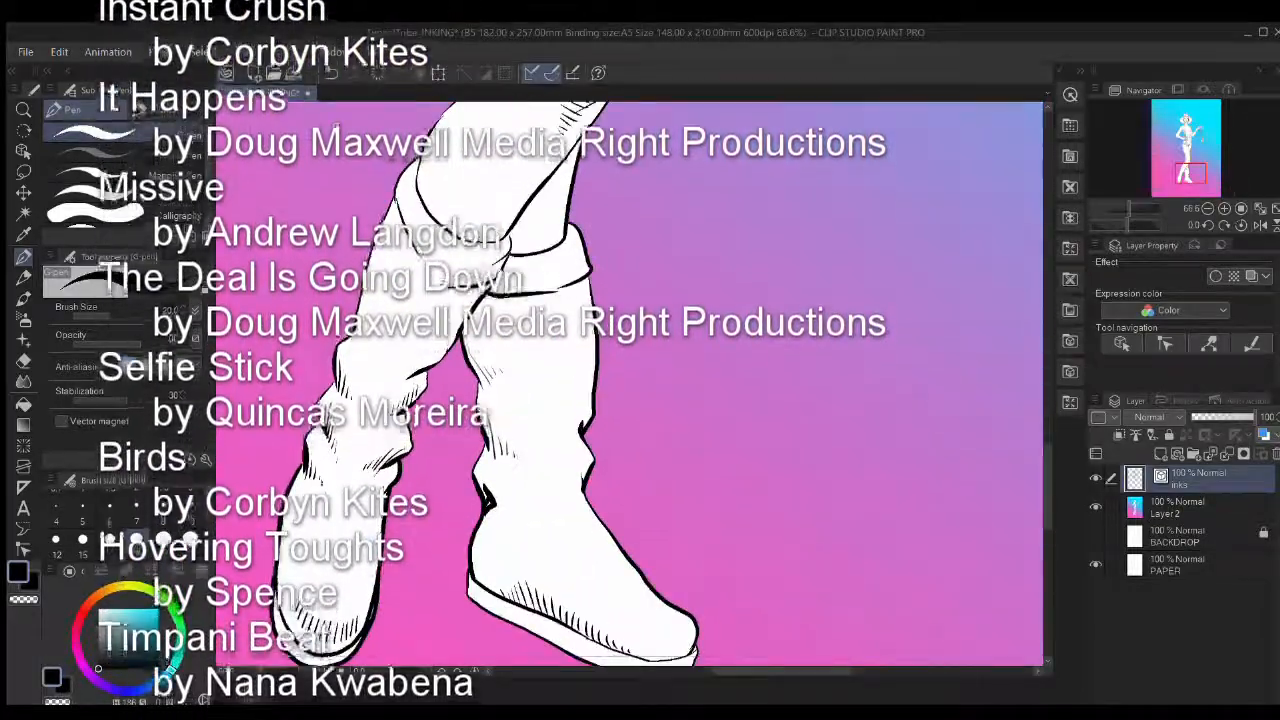
scroll(661, 430, down, 3)
drag(660, 426, 700, 438)
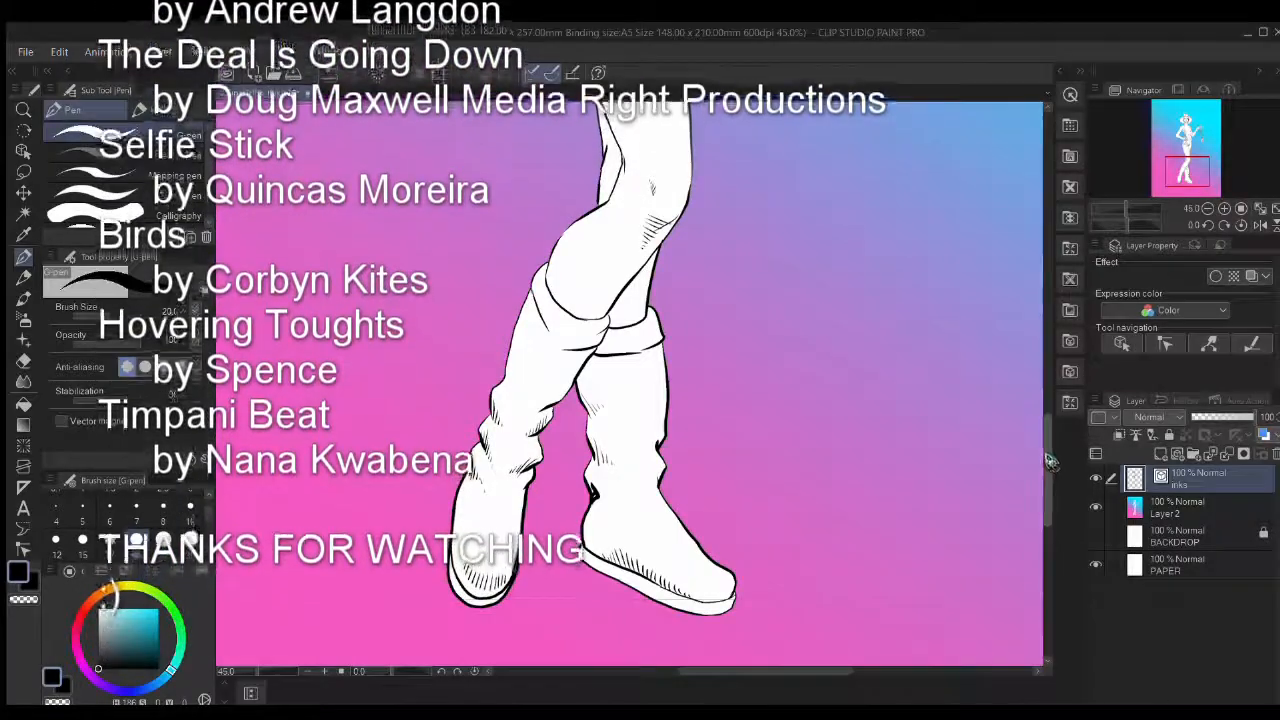
drag(1045, 462, 1060, 289)
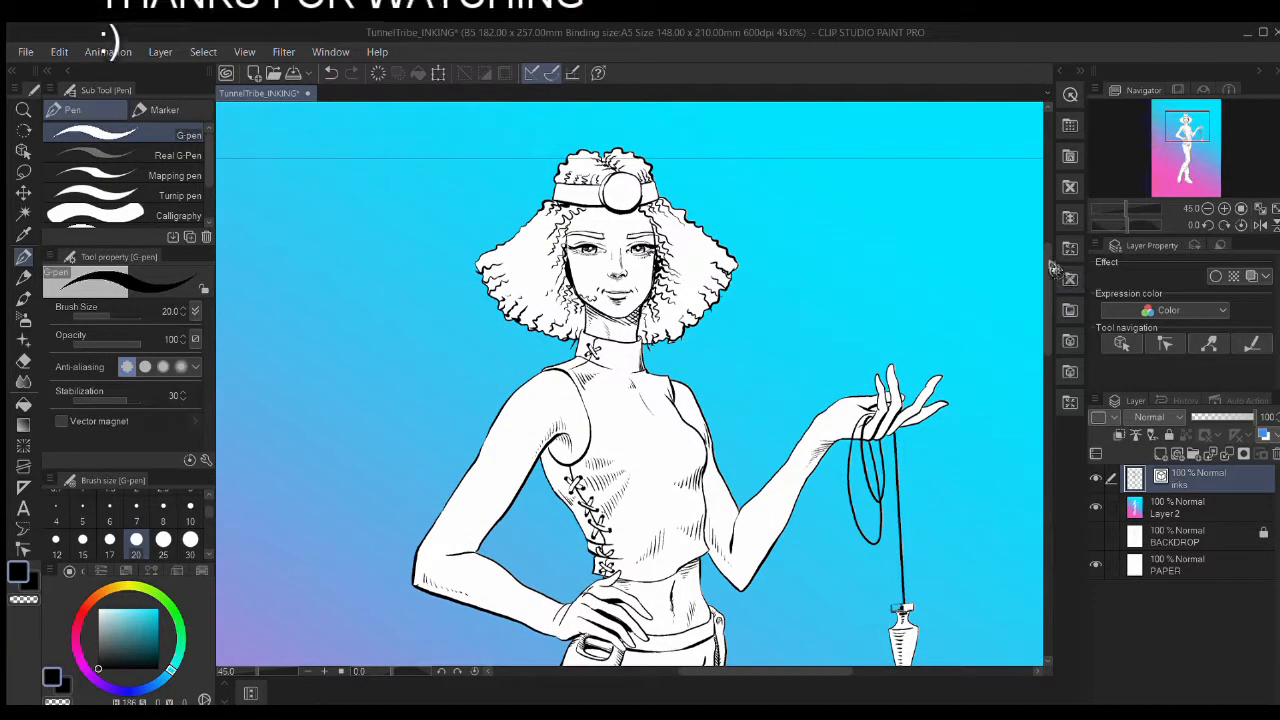